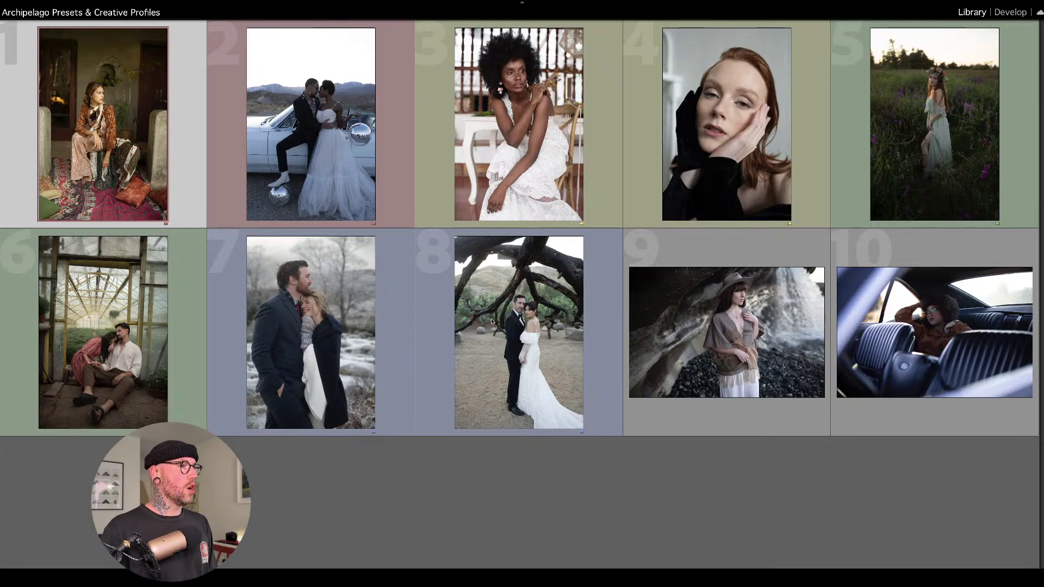
# Open the first portrait for developing and expand the Archipelago Quest 44 preset group.
pyautogui.press('d')
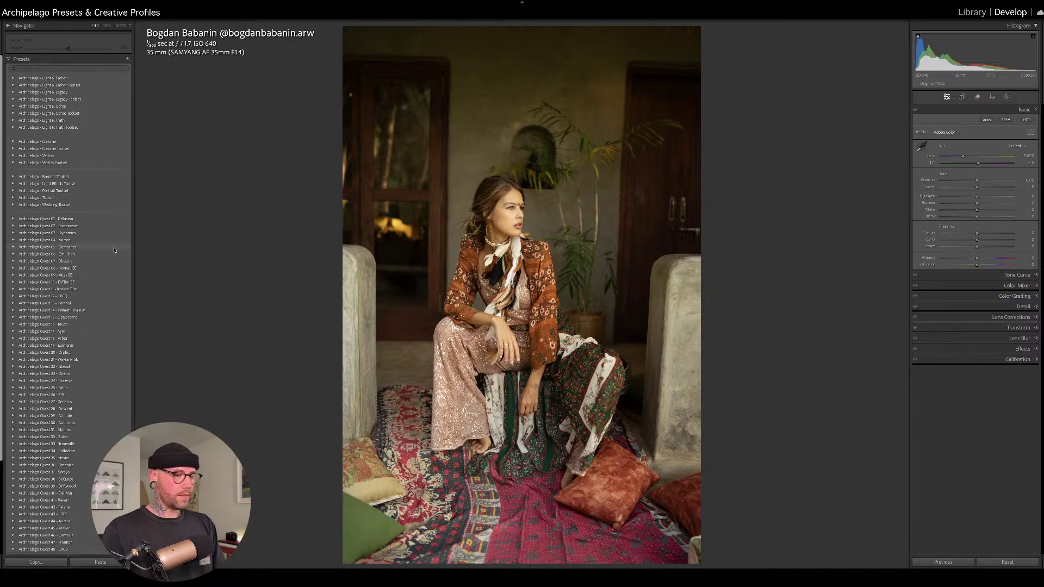
pyautogui.scroll(-5, 93, 263)
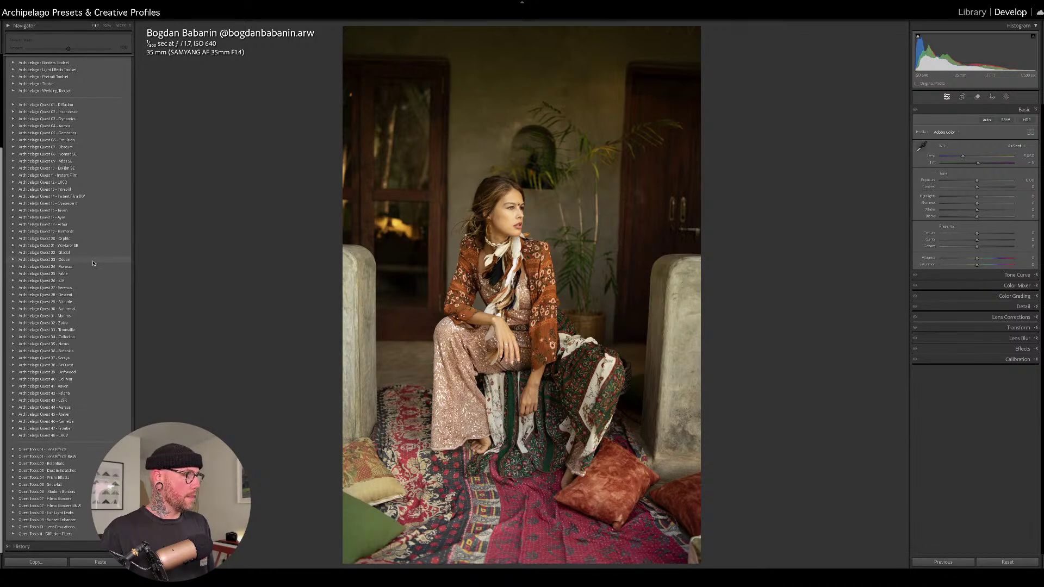
pyautogui.click(13, 408)
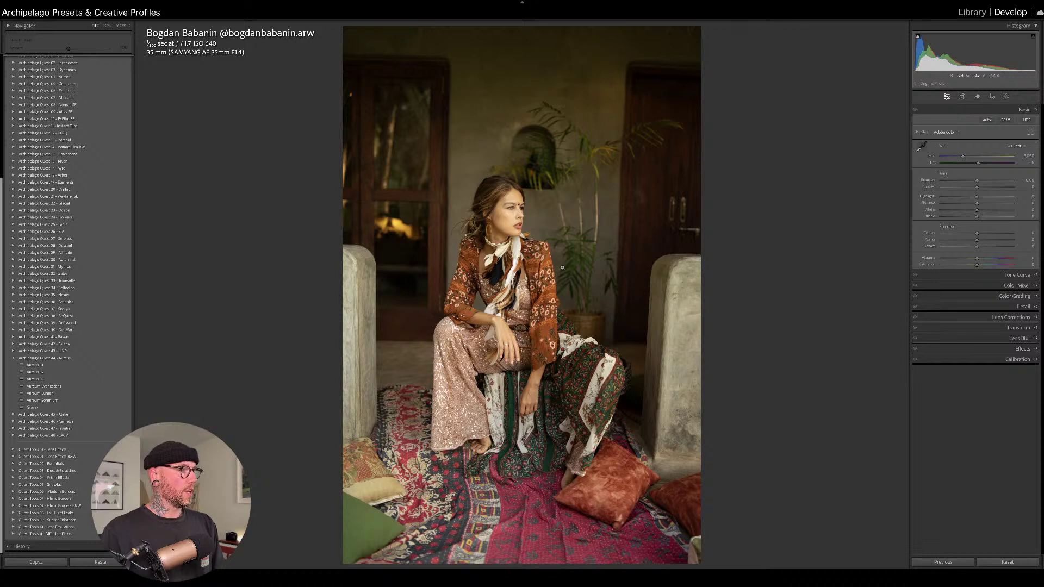
# Cool the portrait's white balance slightly with the tint at about +13, and lower the exposure to about -0.28.
pyautogui.moveTo(963, 157); pyautogui.dragTo(961, 158)
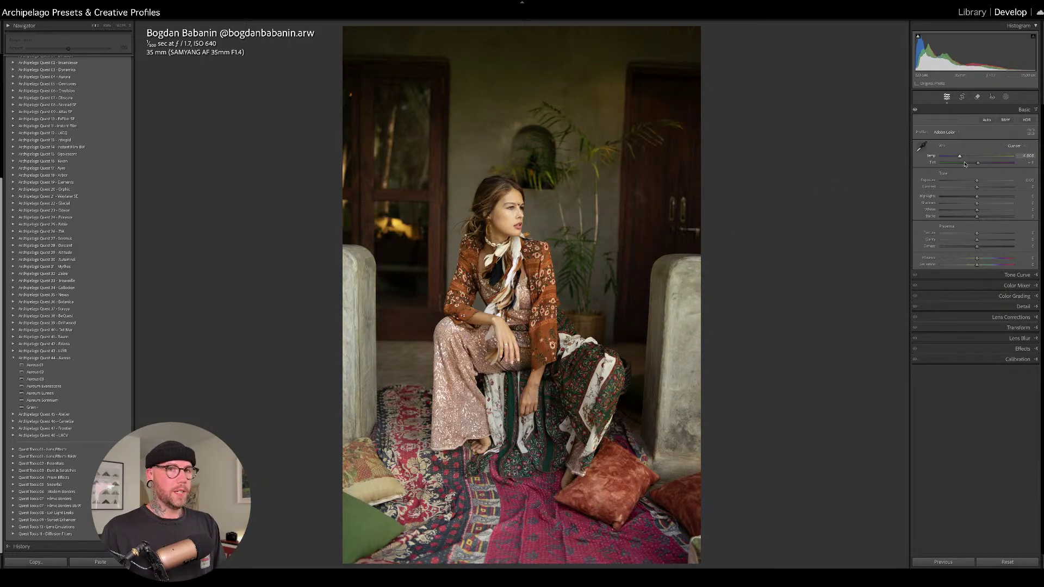
pyautogui.moveTo(978, 164); pyautogui.dragTo(982, 164)
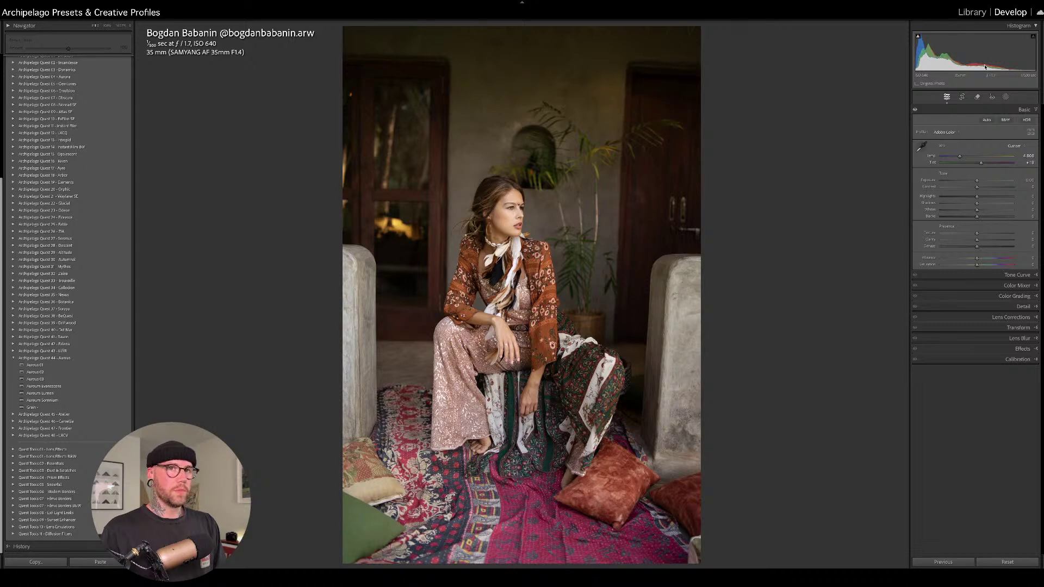
pyautogui.moveTo(979, 51); pyautogui.dragTo(972, 52)
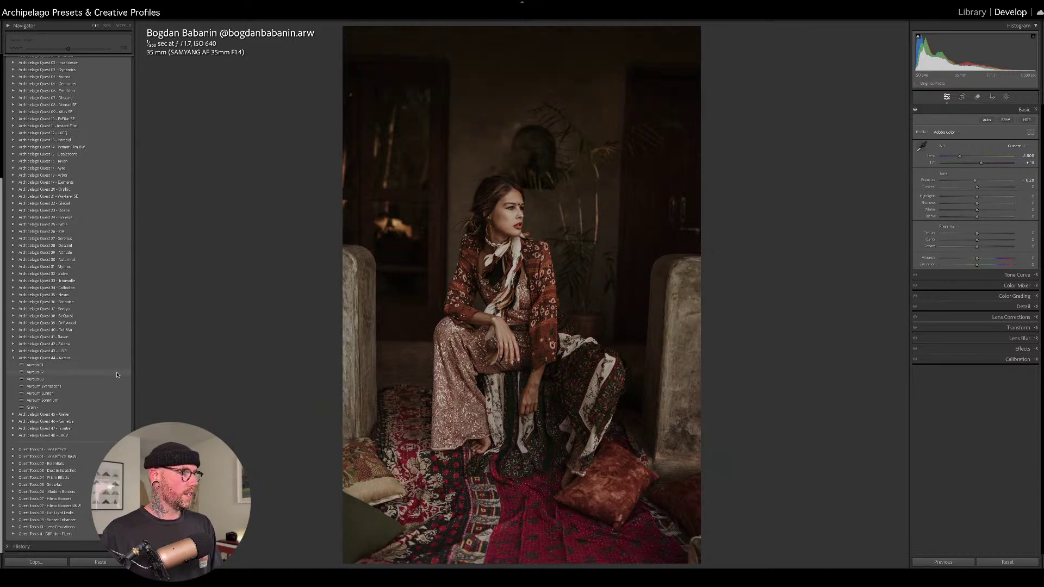
# Apply the third numbered Quest 44 preset and fine-tune it with exposure -0.12 and a profile amount of 120.
pyautogui.click(116, 381)
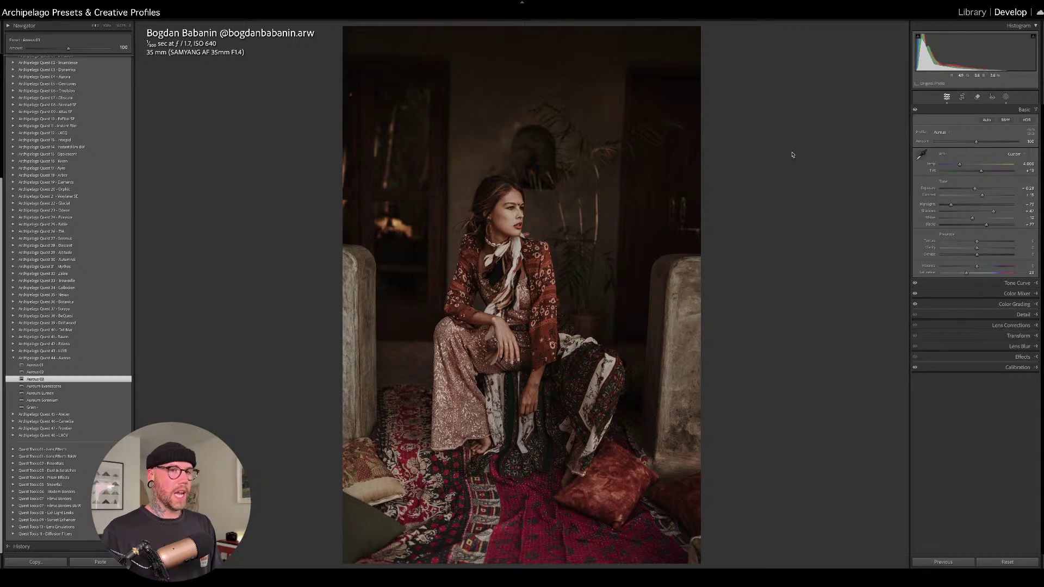
pyautogui.moveTo(975, 188); pyautogui.dragTo(976, 188)
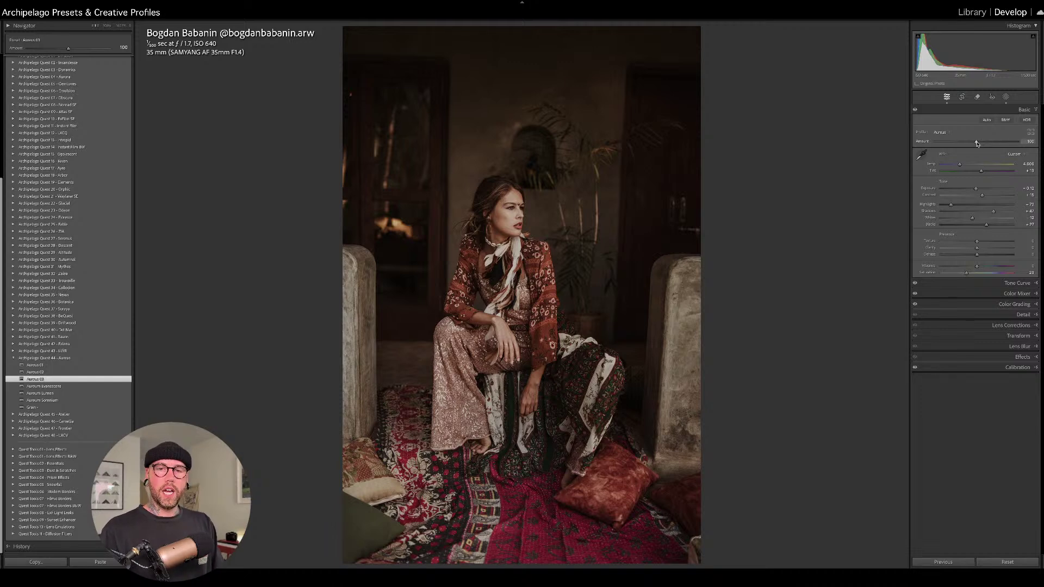
pyautogui.moveTo(978, 144)
pyautogui.mouseDown()
pyautogui.moveTo(932, 148)
pyautogui.moveTo(1031, 145)
pyautogui.moveTo(944, 147)
pyautogui.moveTo(1020, 145)
pyautogui.moveTo(944, 148)
pyautogui.moveTo(1011, 147)
pyautogui.moveTo(991, 146)
pyautogui.mouseUp()
pyautogui.moveTo(983, 145)
pyautogui.mouseDown()
pyautogui.moveTo(957, 145)
pyautogui.moveTo(1006, 145)
pyautogui.moveTo(955, 144)
pyautogui.moveTo(1011, 143)
pyautogui.moveTo(978, 143)
pyautogui.moveTo(986, 144)
pyautogui.mouseUp()
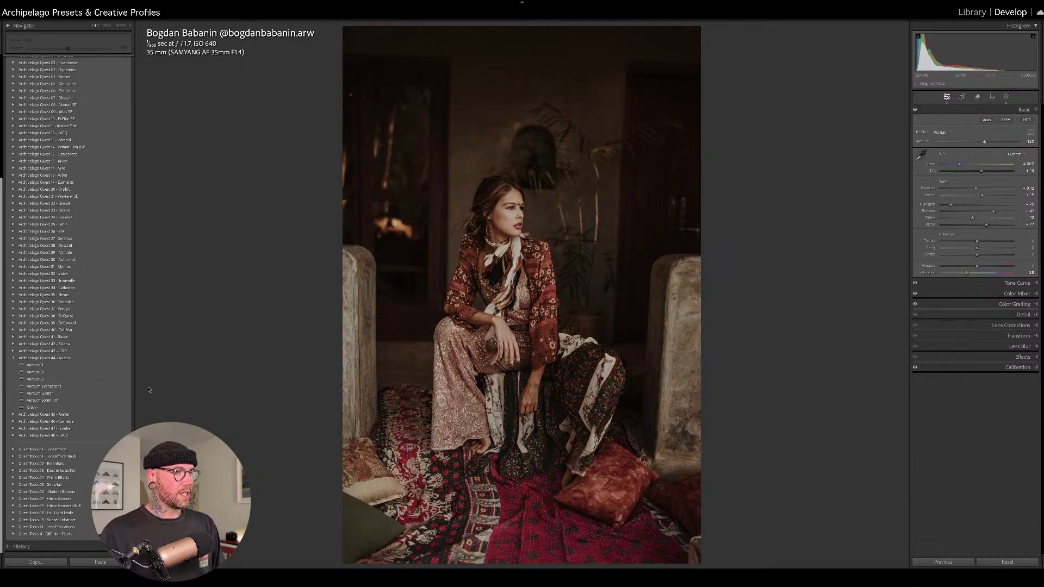
# Add the Quest 44 preset listed just above Grain and set its amount to about 131.
pyautogui.click(113, 401)
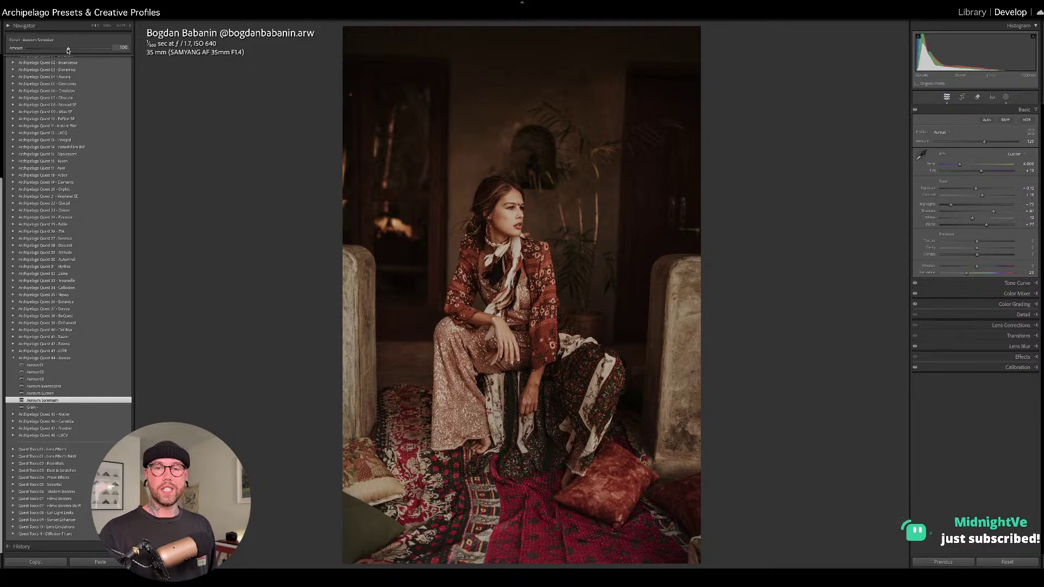
pyautogui.moveTo(68, 50); pyautogui.dragTo(39, 49)
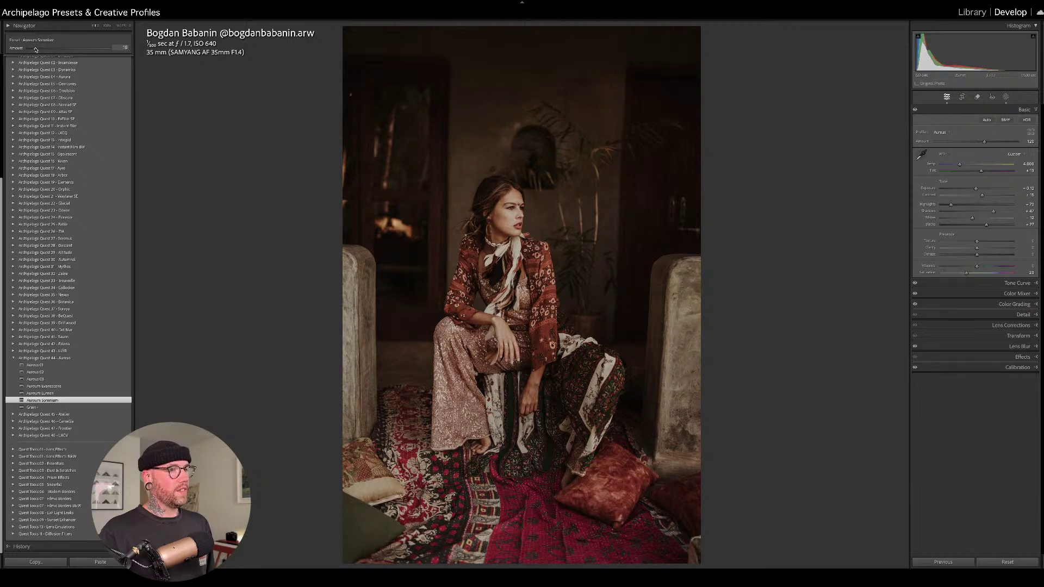
pyautogui.moveTo(40, 50); pyautogui.dragTo(106, 55)
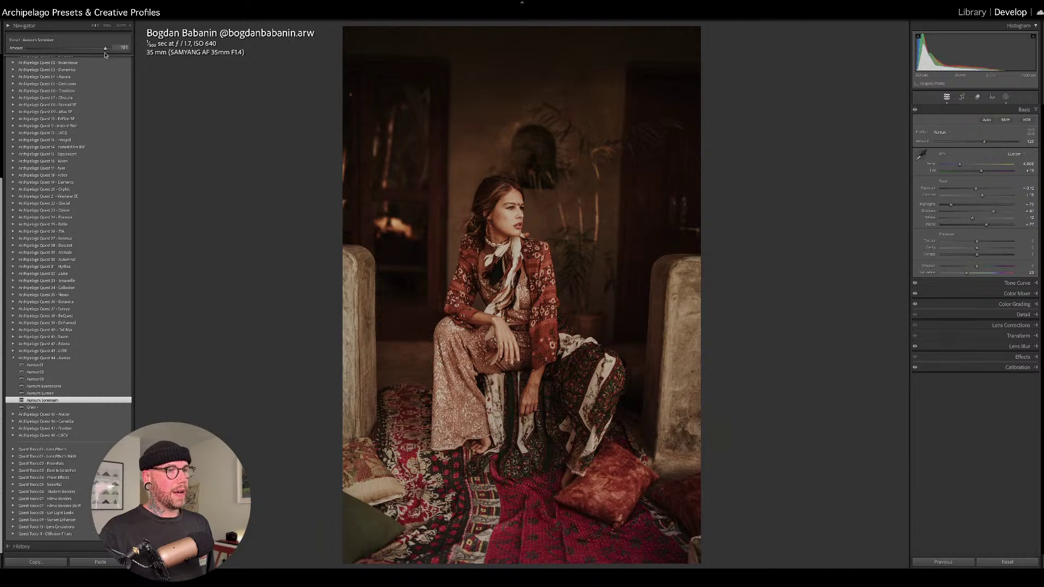
pyautogui.moveTo(35, 49); pyautogui.dragTo(82, 48)
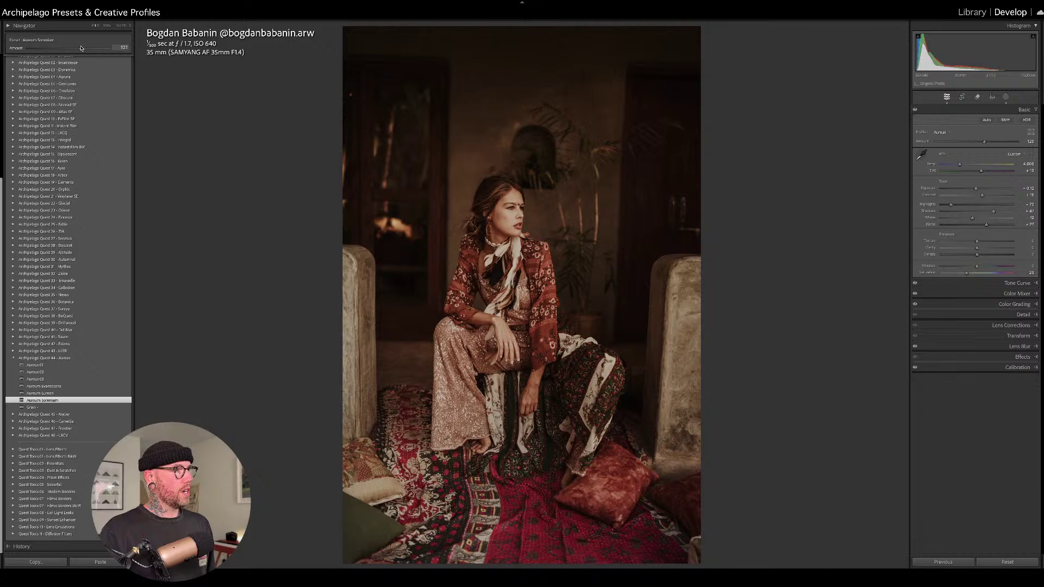
pyautogui.moveTo(81, 48); pyautogui.dragTo(81, 49)
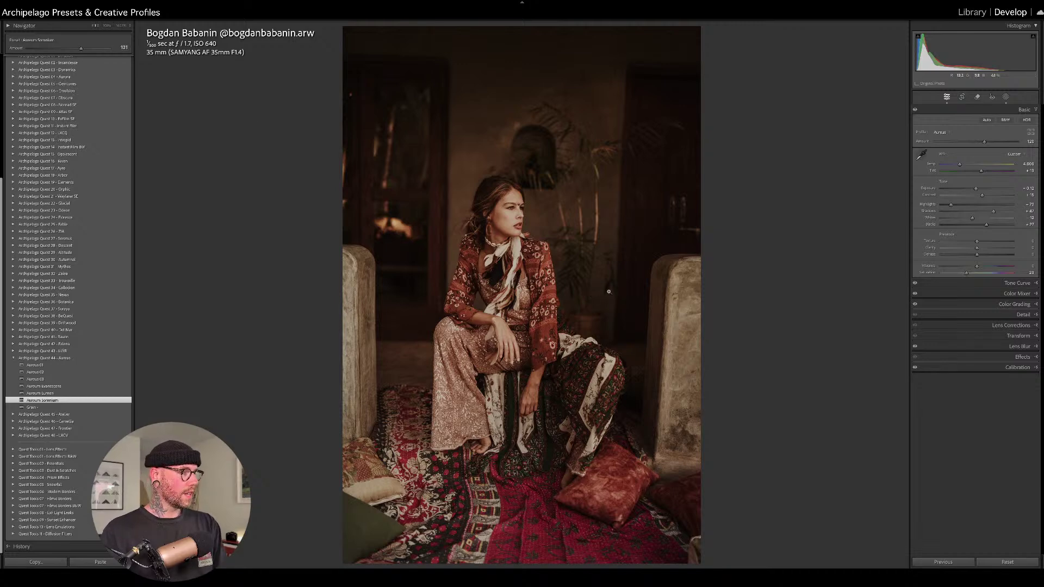
# Inspect the preset's masks with the portrait enlarged and adjust the amount of the full-image Grain luminance mask.
pyautogui.click(570, 225)
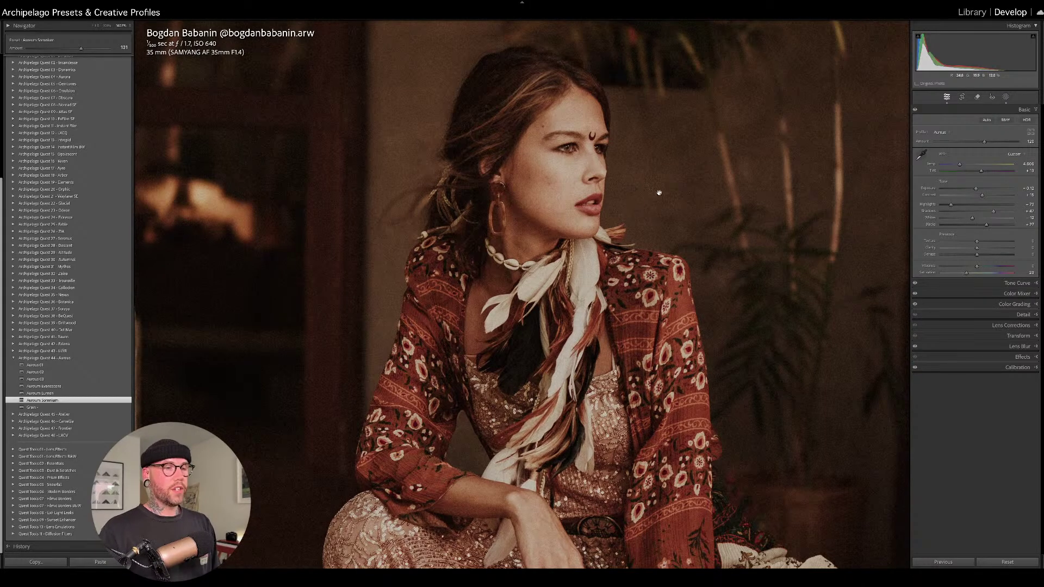
pyautogui.click(1006, 97)
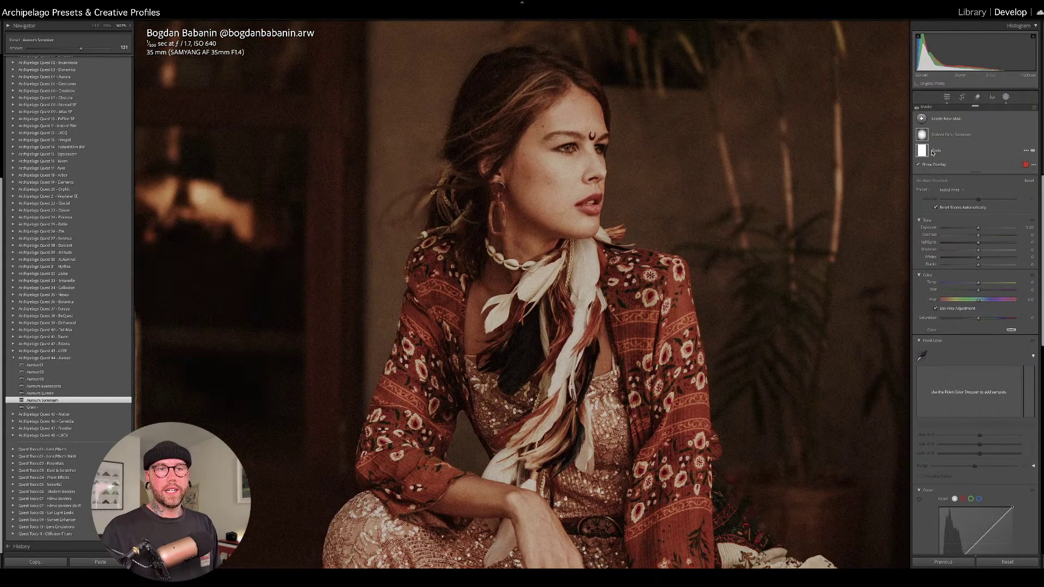
pyautogui.click(1006, 97)
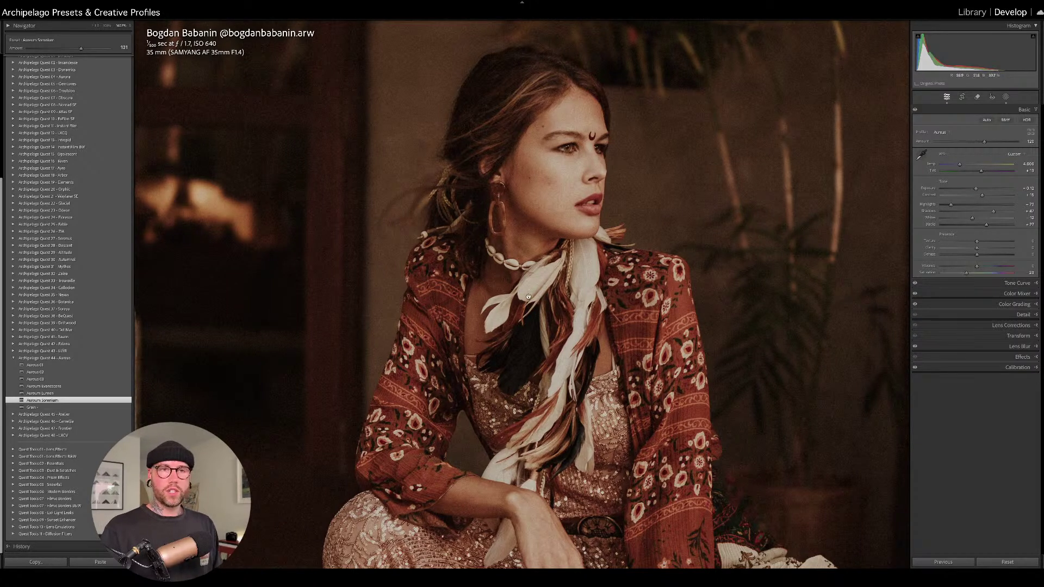
pyautogui.click(1007, 97)
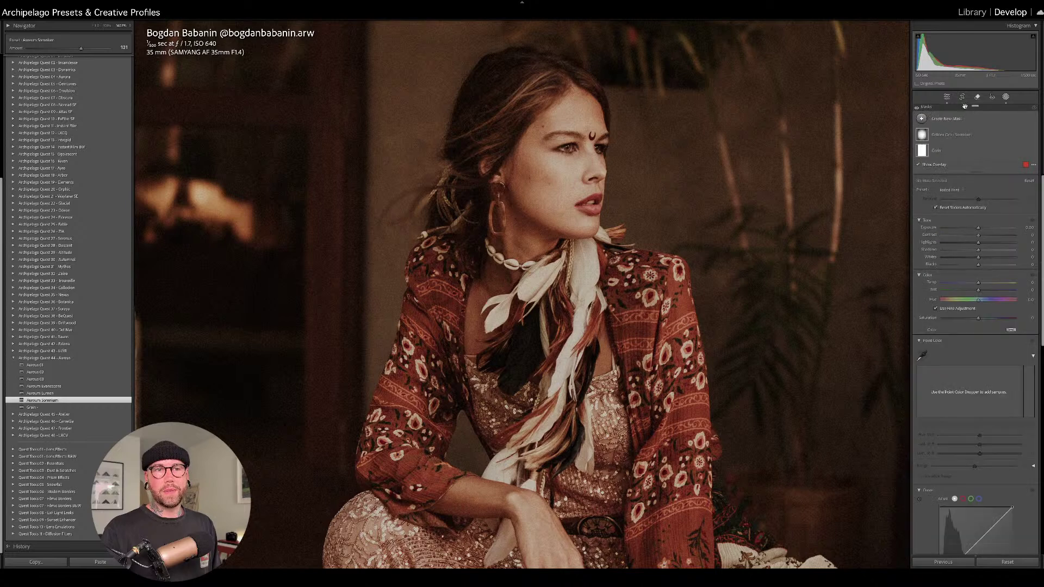
pyautogui.click(937, 163)
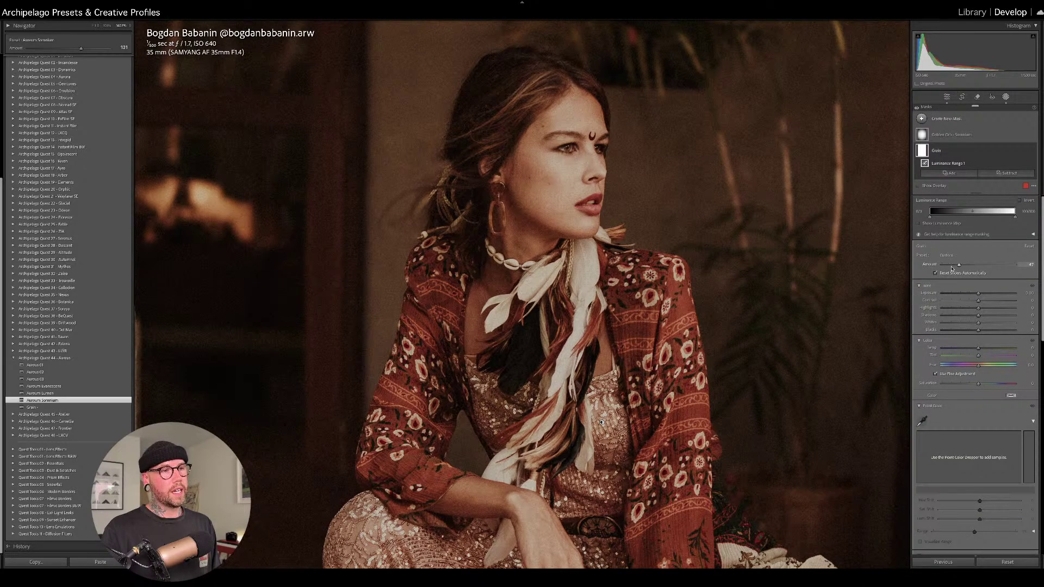
pyautogui.moveTo(953, 266)
pyautogui.mouseDown()
pyautogui.moveTo(1009, 267)
pyautogui.moveTo(967, 272)
pyautogui.mouseUp()
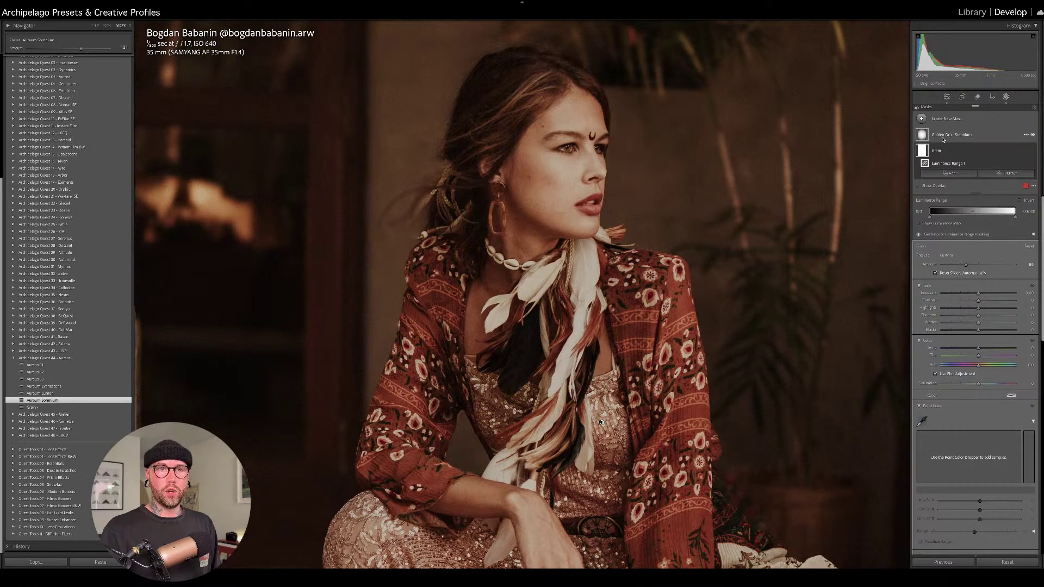
pyautogui.moveTo(922, 137)
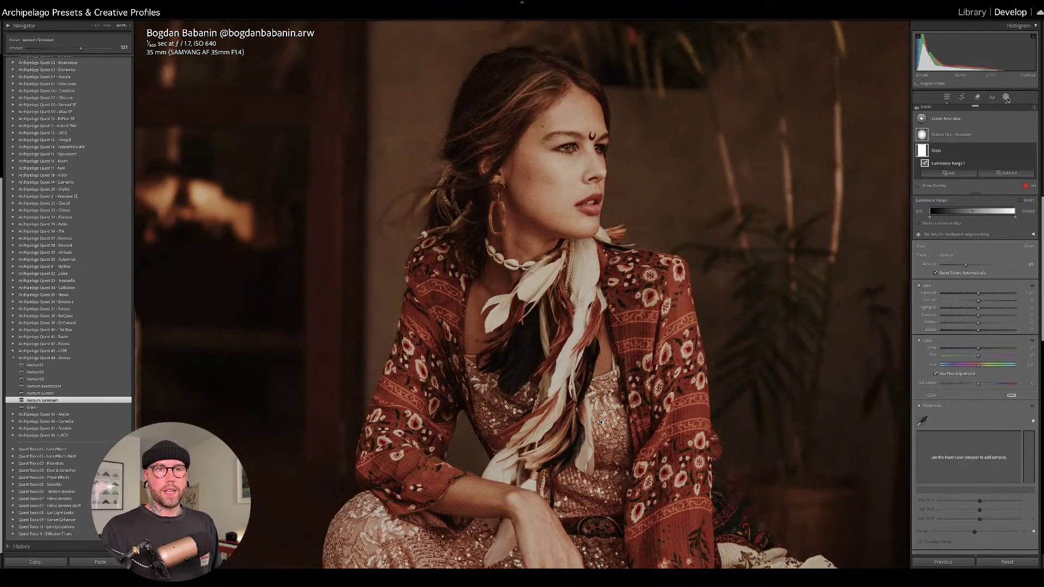
pyautogui.click(1006, 97)
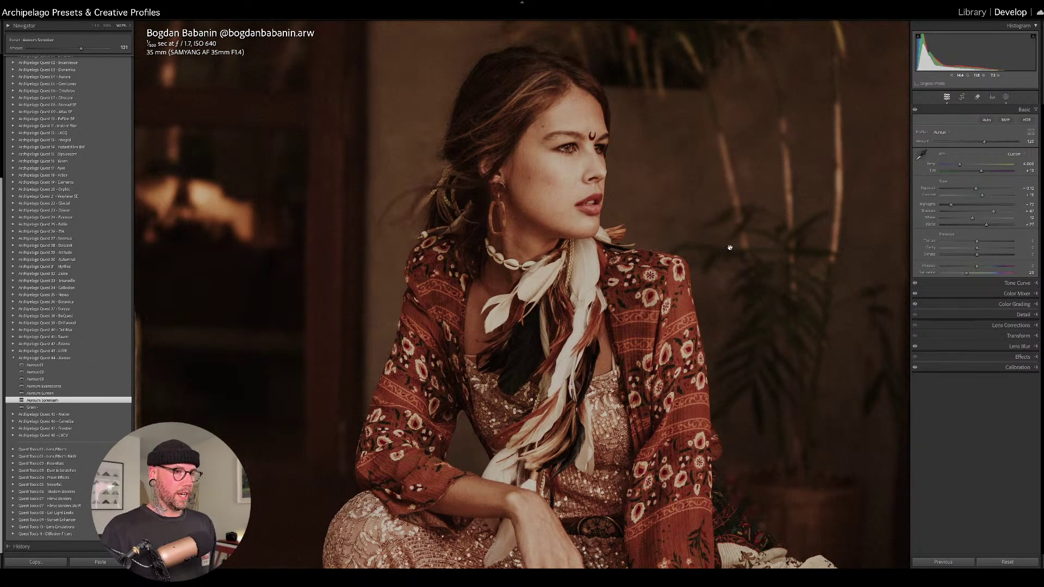
# Compare the portrait's before and after versions side by side, close up and whole, and again in the single view.
pyautogui.press('y')
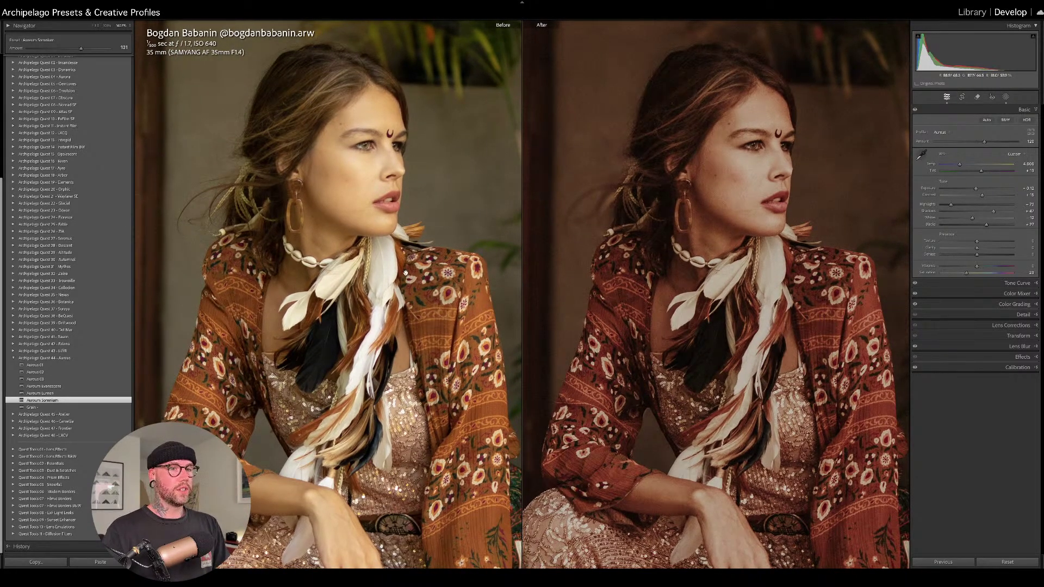
pyautogui.click(742, 321)
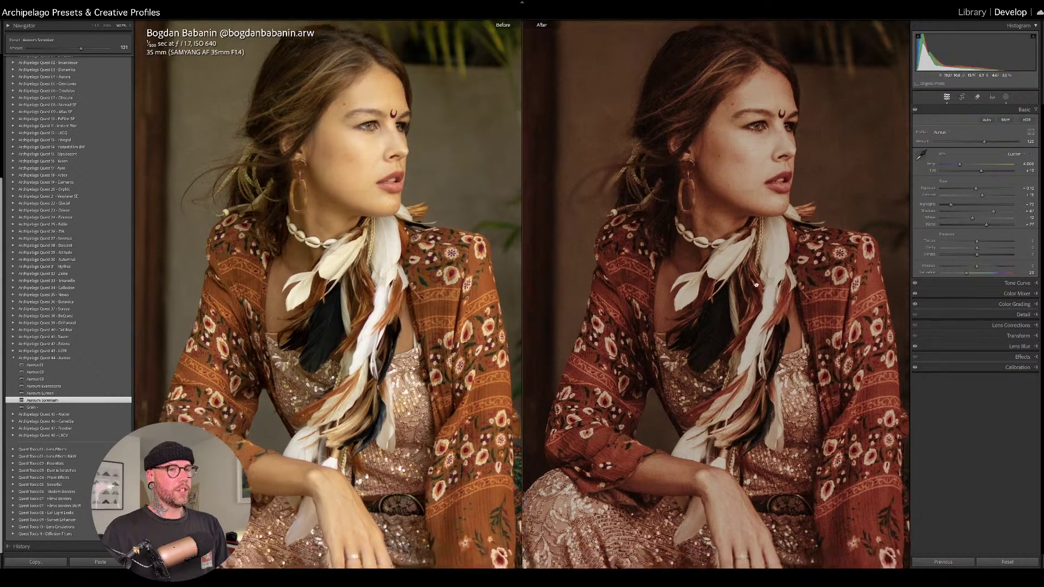
pyautogui.moveTo(797, 202); pyautogui.dragTo(745, 418)
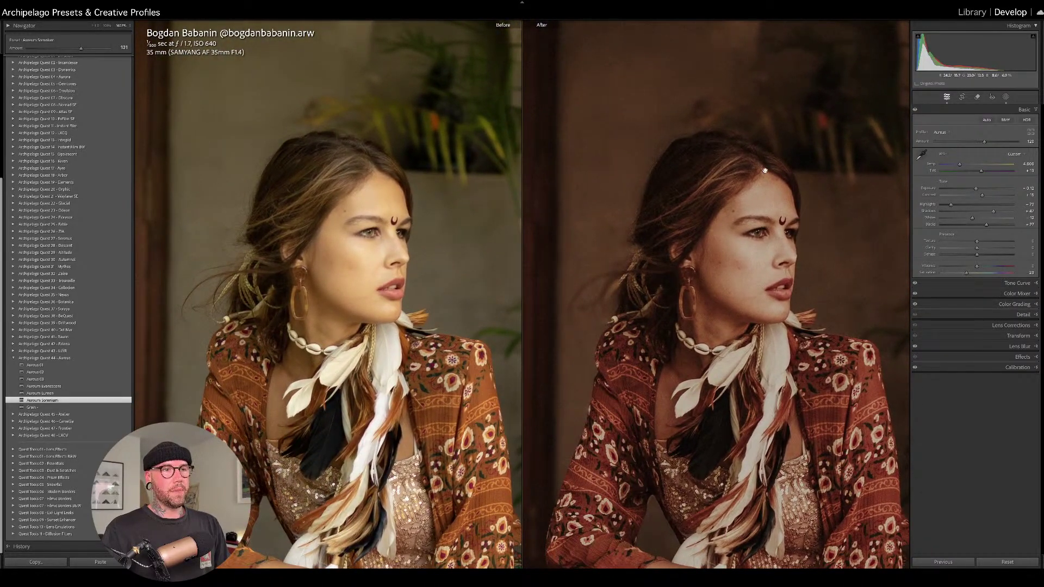
pyautogui.moveTo(735, 334); pyautogui.dragTo(746, 279)
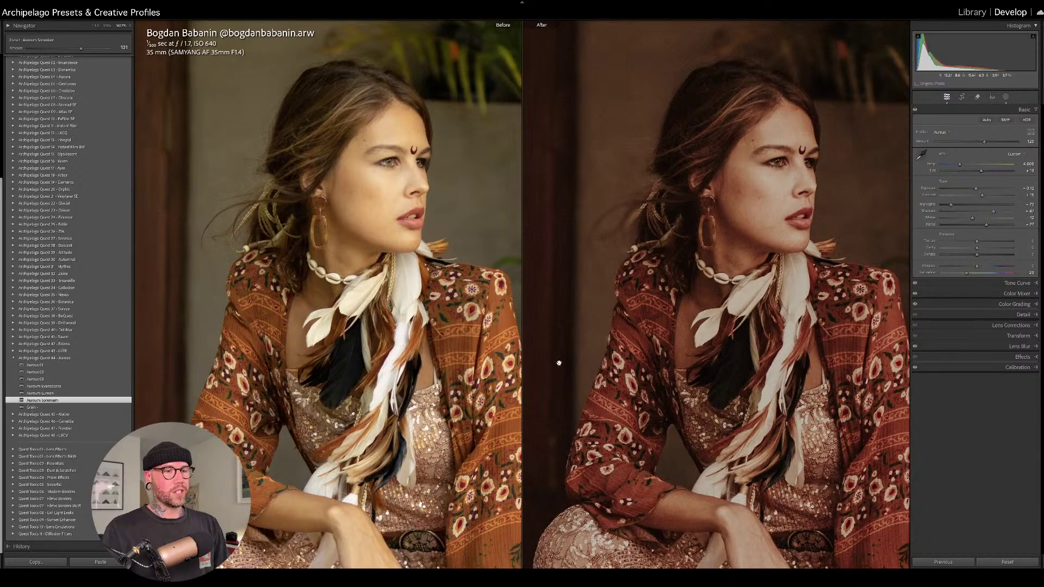
pyautogui.moveTo(697, 427); pyautogui.dragTo(674, 291)
pyautogui.moveTo(658, 468); pyautogui.dragTo(647, 365)
pyautogui.moveTo(671, 309); pyautogui.dragTo(708, 447)
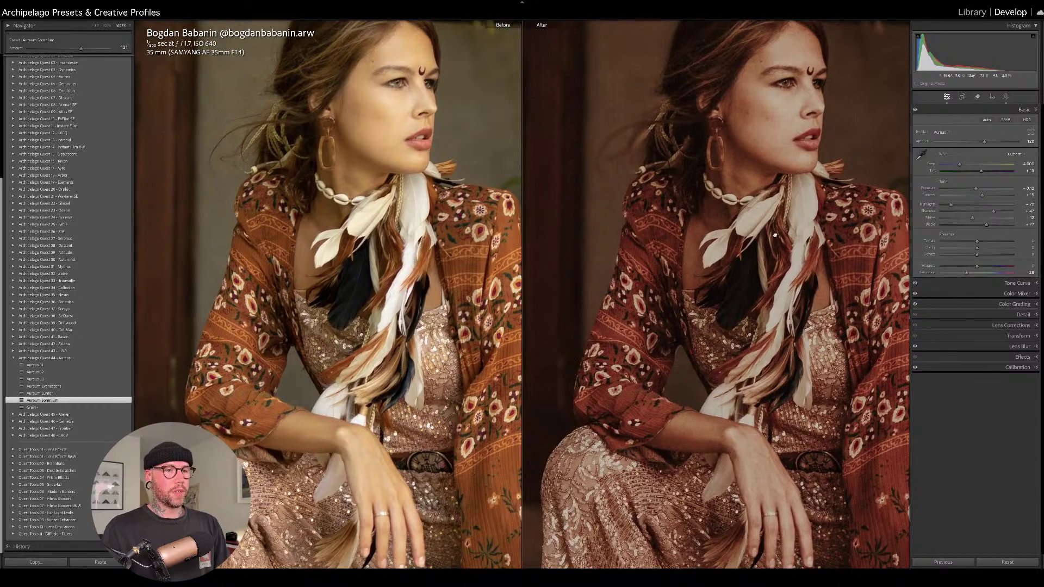
pyautogui.click(770, 274)
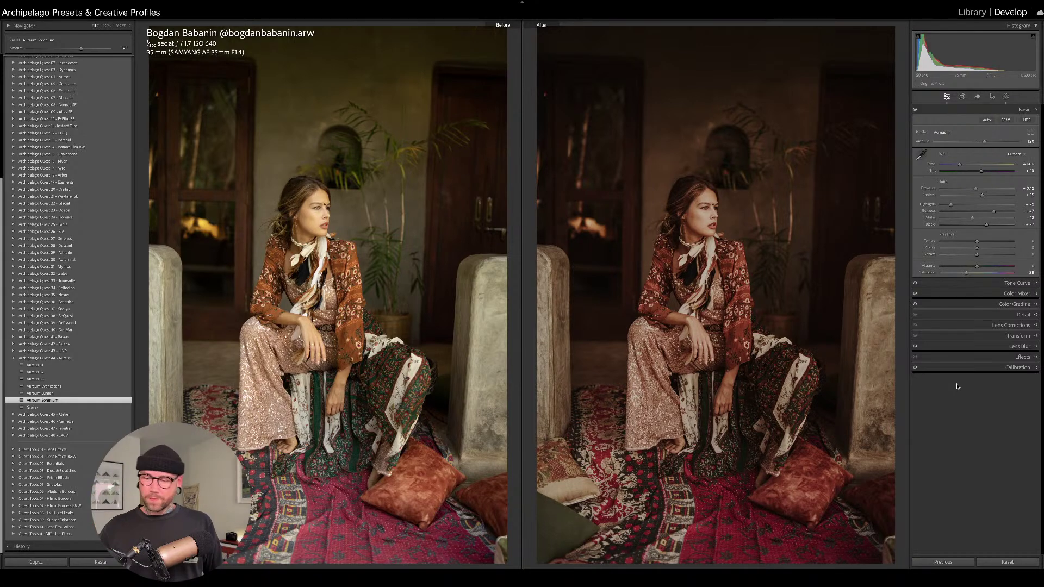
pyautogui.press('y')
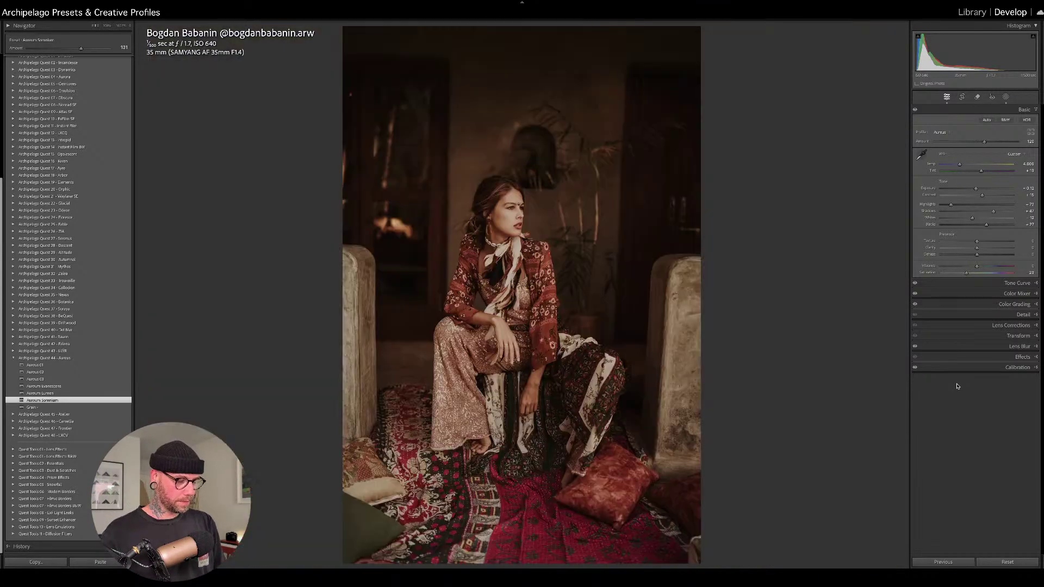
pyautogui.press('\\')
pyautogui.press('\\')
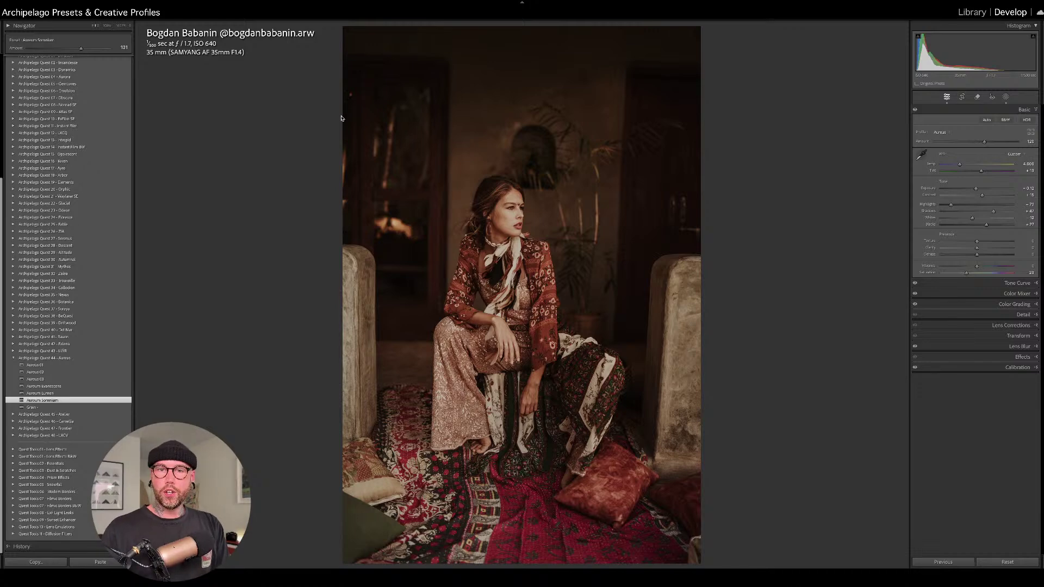
# Go to the next photo, of the couple by the car, and automatically straighten its crop.
pyautogui.press('Right')
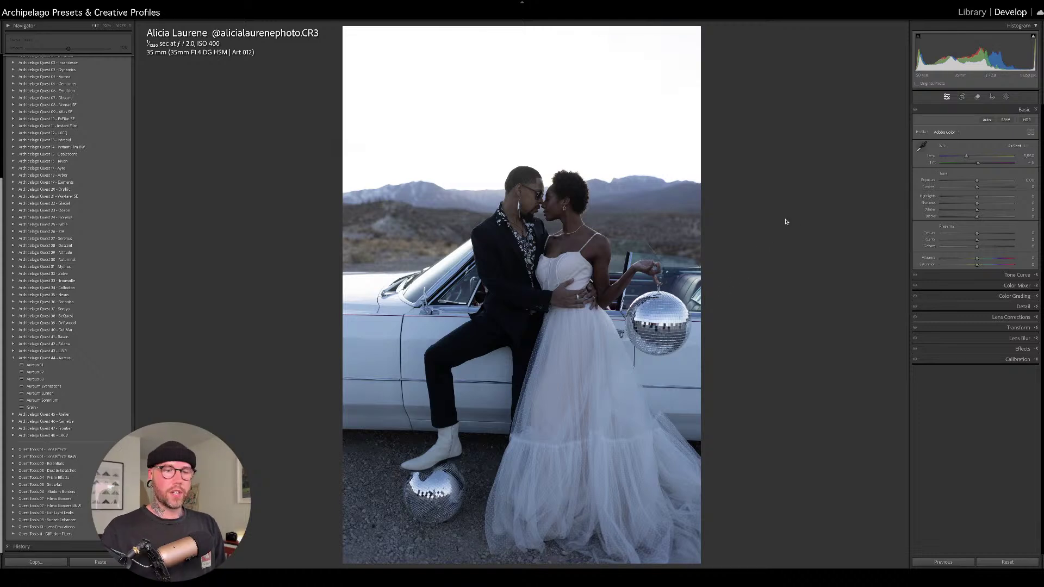
pyautogui.press('r')
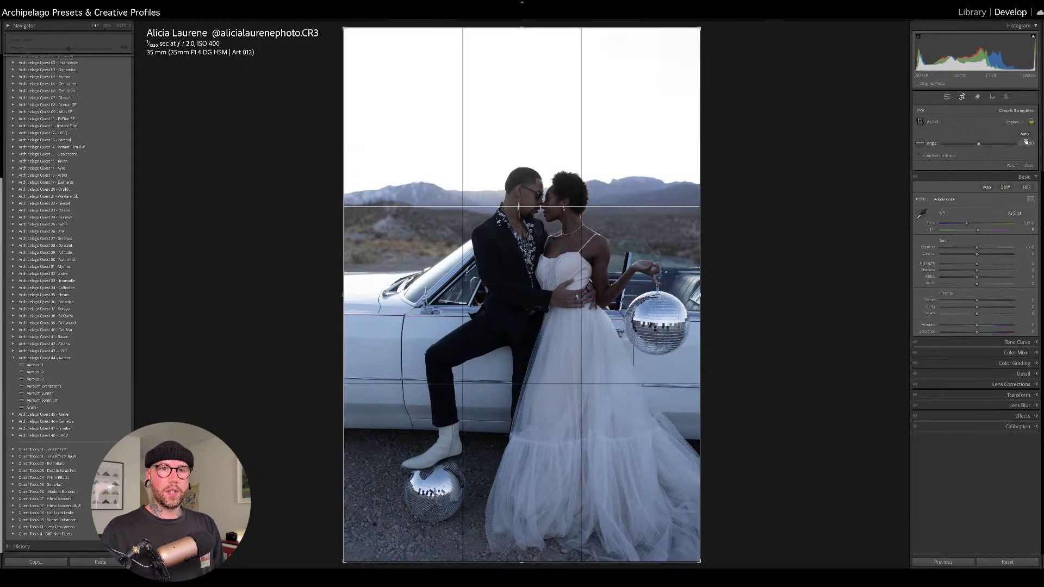
pyautogui.press('r')
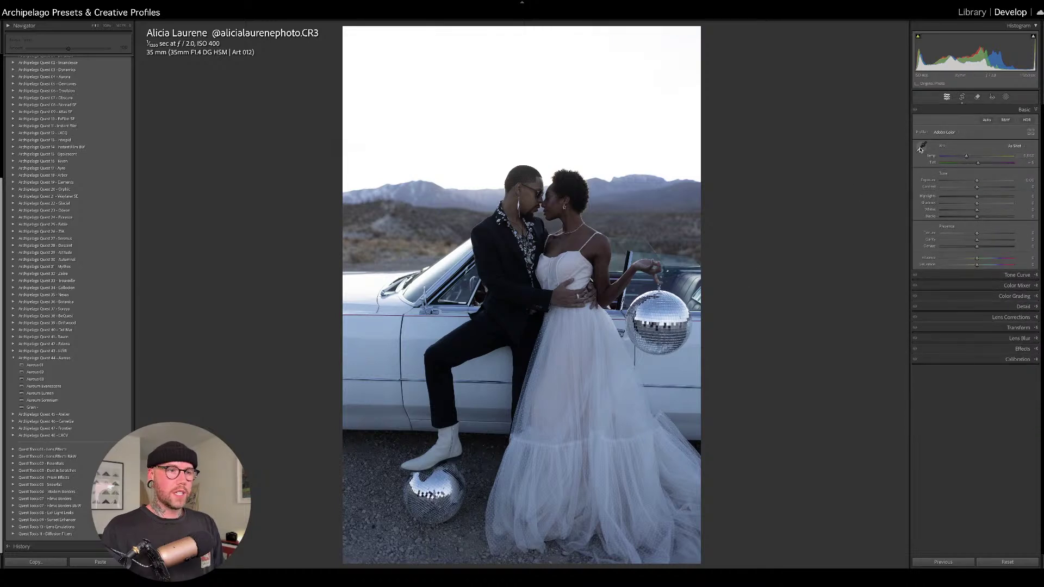
# Set the couple photo's white balance to Auto and nudge it slightly warmer with a little more magenta tint.
pyautogui.click(1021, 147)
pyautogui.click(1015, 156)
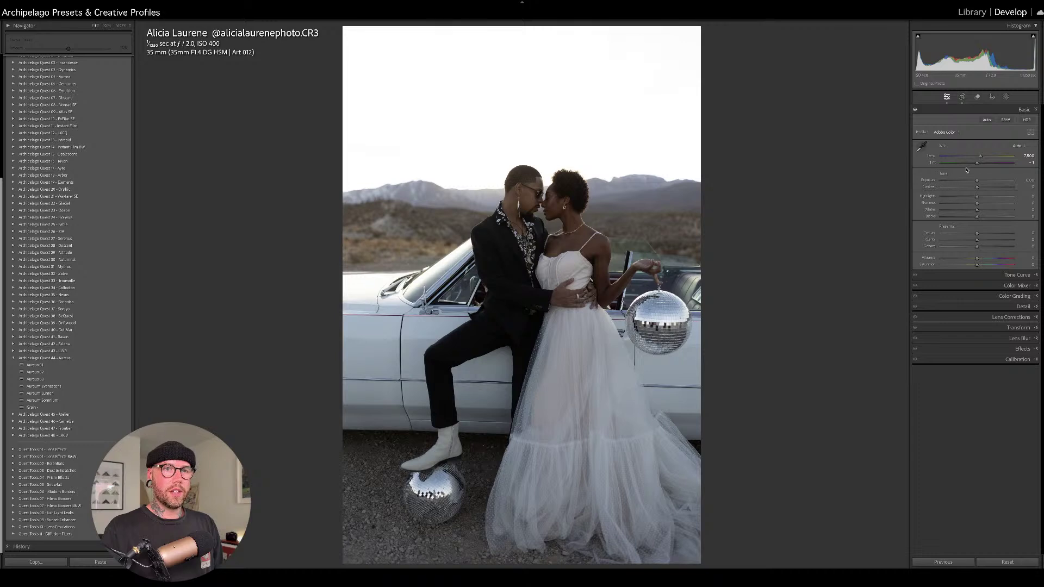
pyautogui.moveTo(977, 163); pyautogui.dragTo(984, 161)
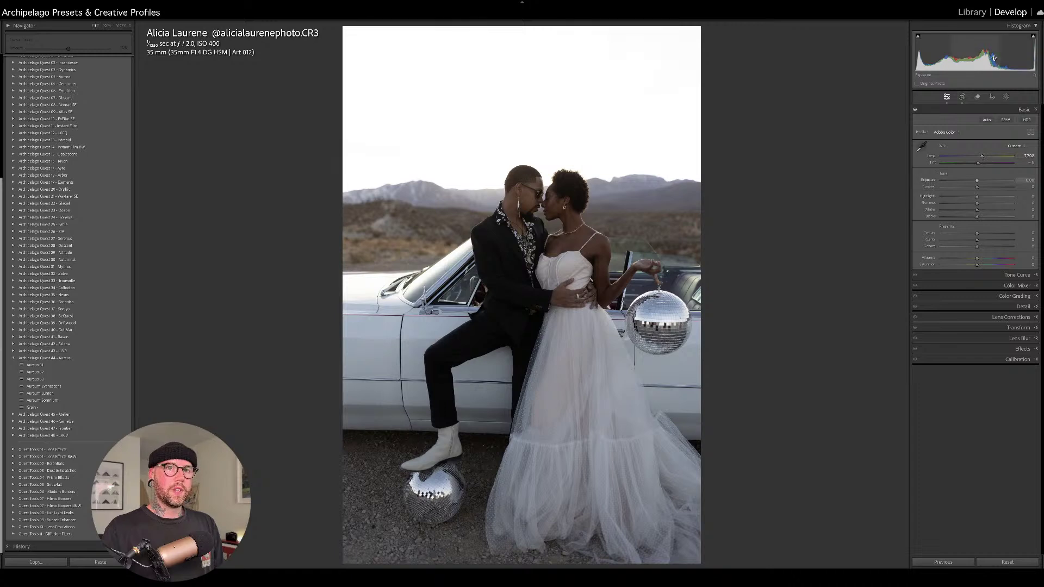
# Raise the couple photo's exposure to +0.24 and apply the first numbered Archipelago Quest 44 preset.
pyautogui.moveTo(982, 55); pyautogui.dragTo(983, 57)
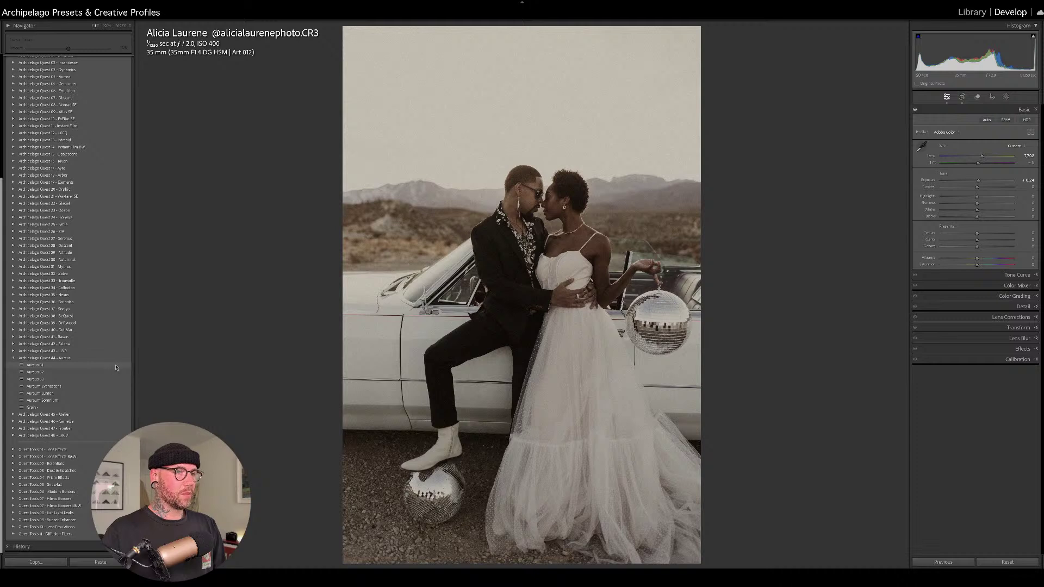
pyautogui.click(109, 365)
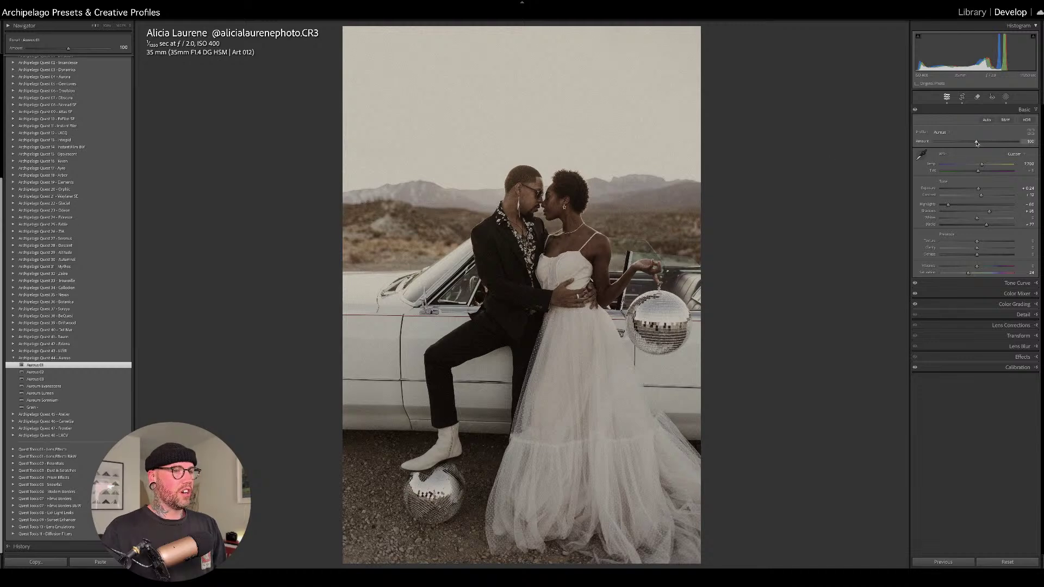
# Increase the couple photo's profile amount to 124 and its exposure to +0.44.
pyautogui.moveTo(977, 143)
pyautogui.mouseDown()
pyautogui.moveTo(923, 145)
pyautogui.moveTo(1037, 144)
pyautogui.moveTo(906, 146)
pyautogui.moveTo(1011, 143)
pyautogui.moveTo(924, 143)
pyautogui.moveTo(987, 142)
pyautogui.mouseUp()
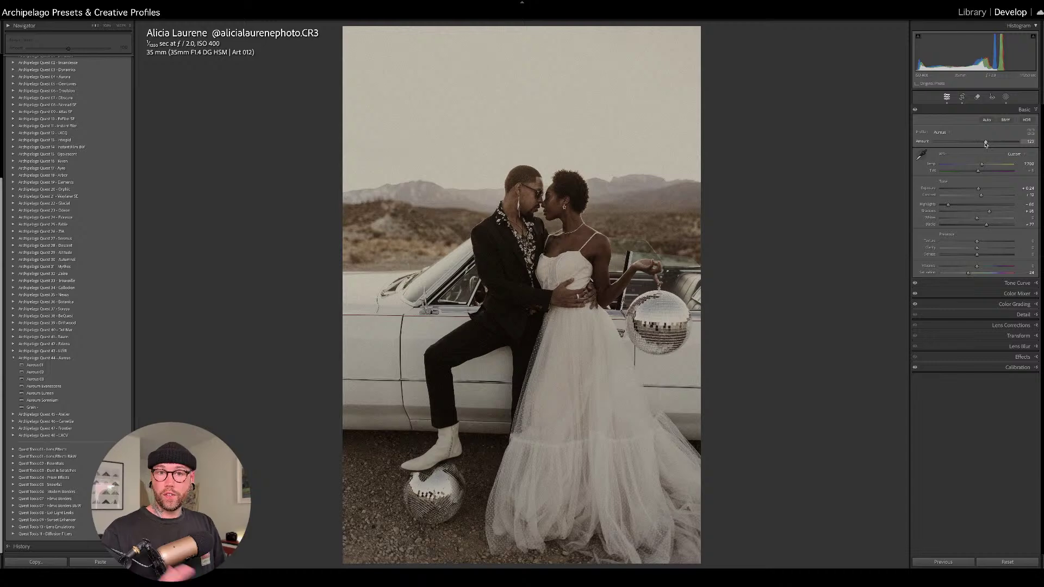
pyautogui.moveTo(986, 144)
pyautogui.mouseDown()
pyautogui.moveTo(963, 145)
pyautogui.moveTo(1001, 142)
pyautogui.moveTo(986, 142)
pyautogui.mouseUp()
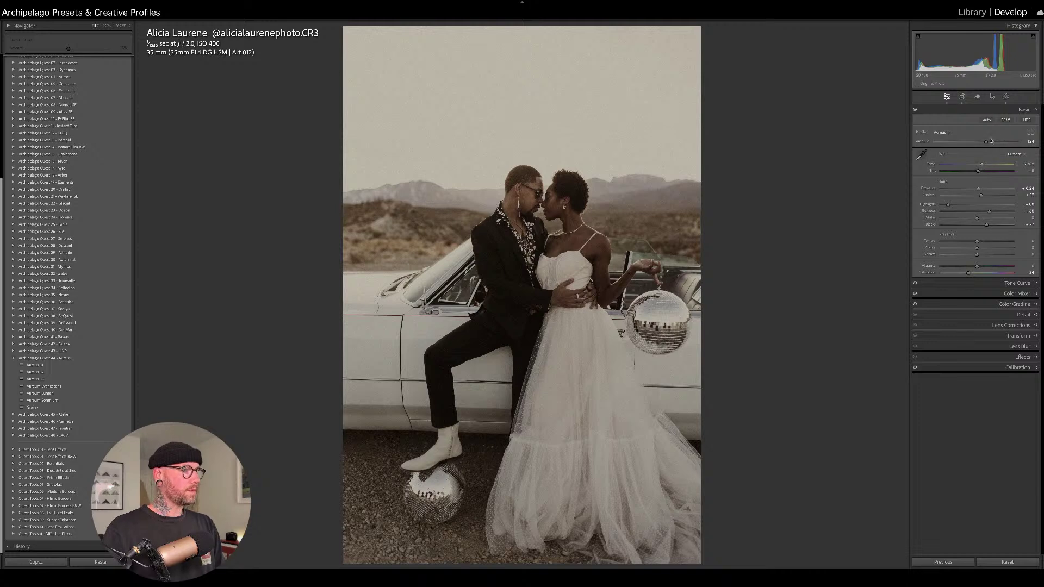
pyautogui.moveTo(984, 61); pyautogui.dragTo(991, 61)
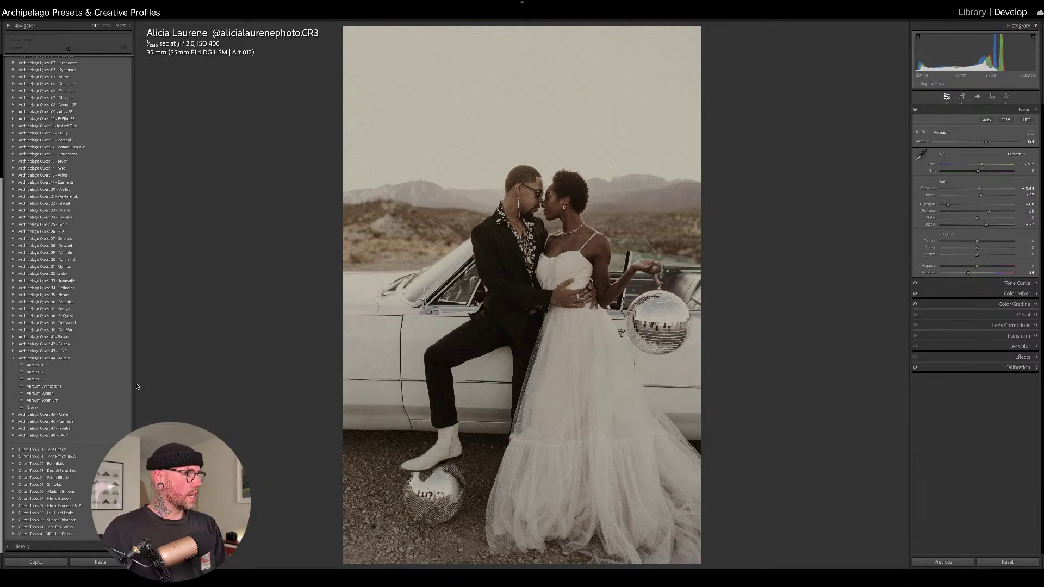
# Apply the second preset below the three numbered Quest 44 presets and set its amount to 162.
pyautogui.click(115, 387)
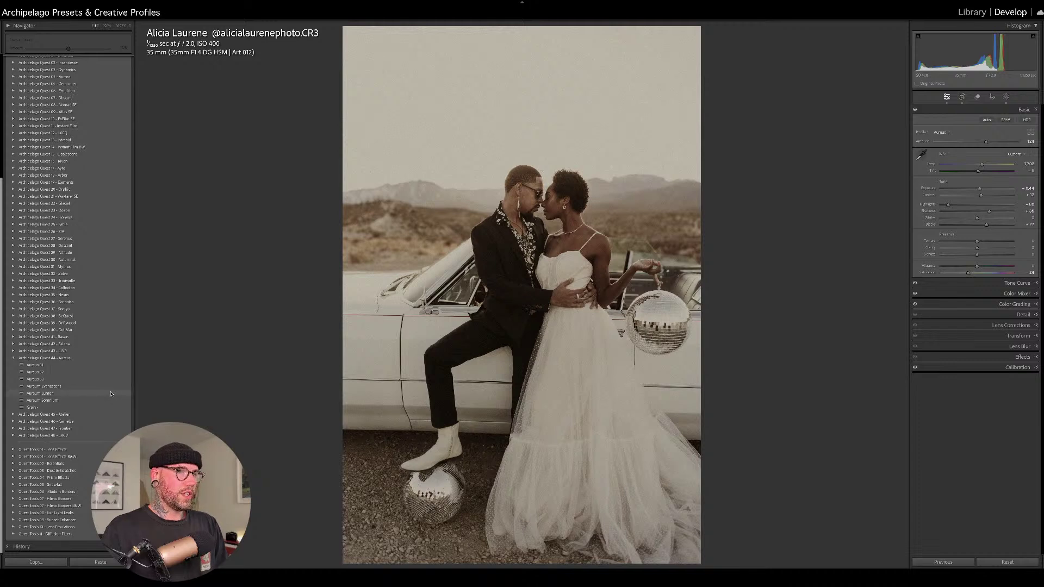
pyautogui.click(111, 394)
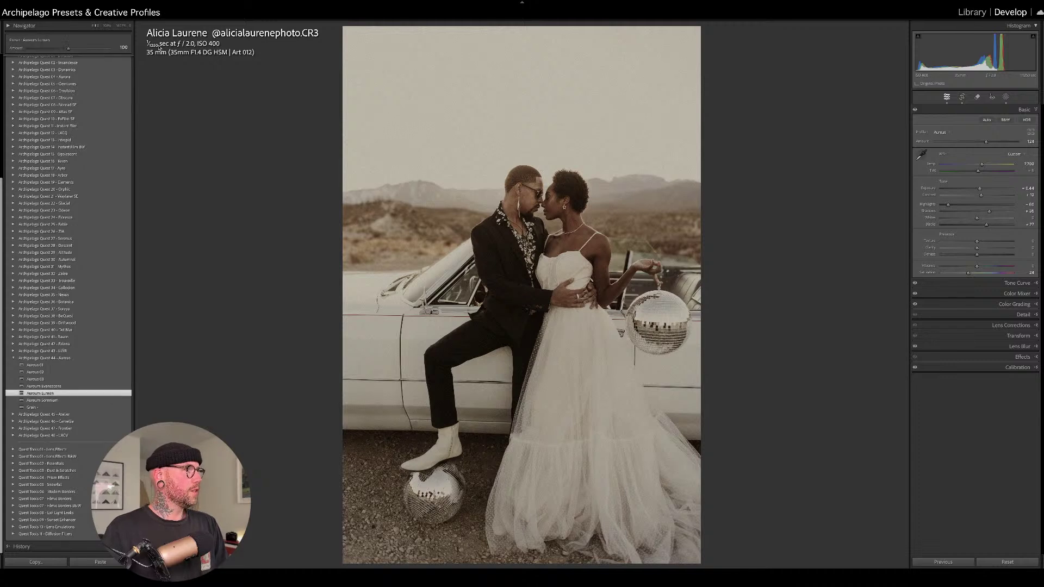
pyautogui.moveTo(68, 48); pyautogui.dragTo(102, 45)
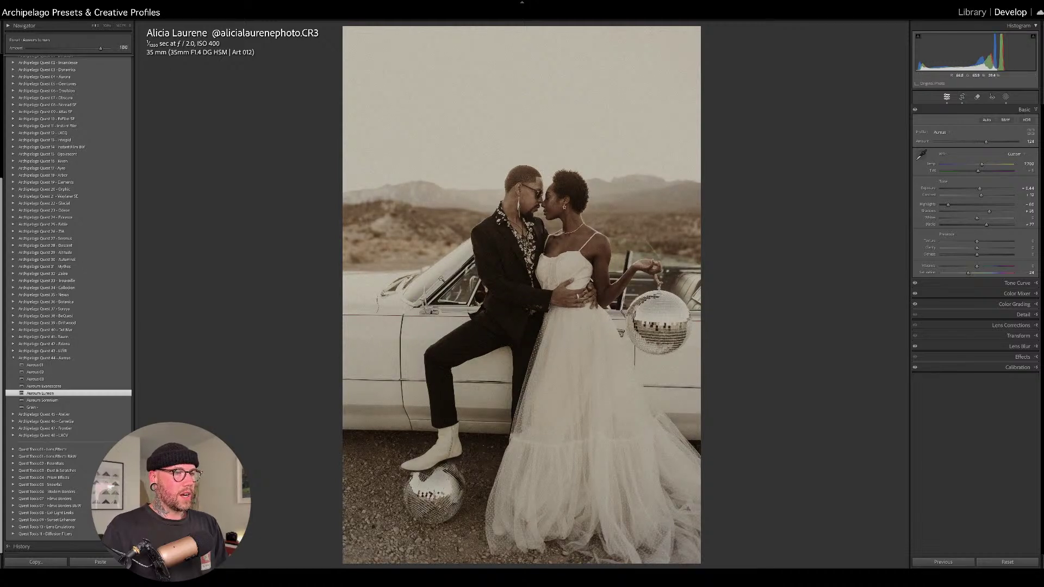
pyautogui.moveTo(101, 47)
pyautogui.mouseDown()
pyautogui.moveTo(57, 51)
pyautogui.moveTo(94, 51)
pyautogui.mouseUp()
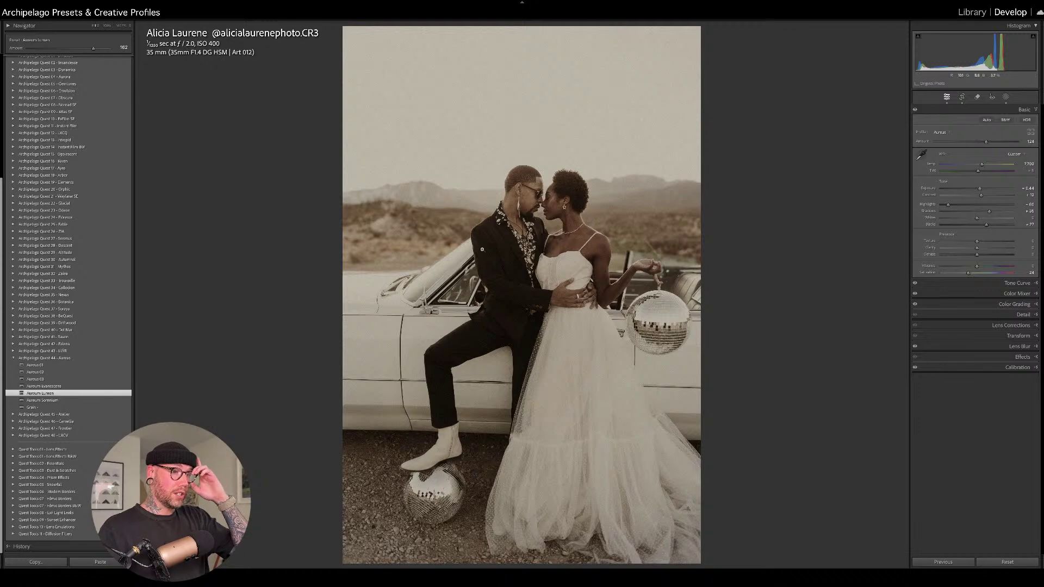
# Apply the Quest 44 Grain preset to the couple photo.
pyautogui.click(585, 170)
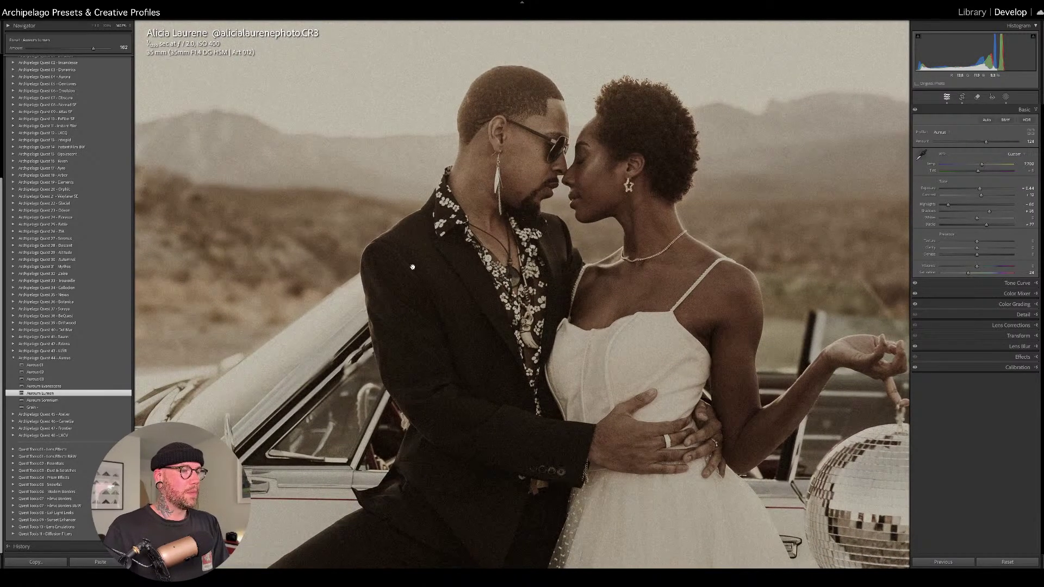
pyautogui.click(117, 409)
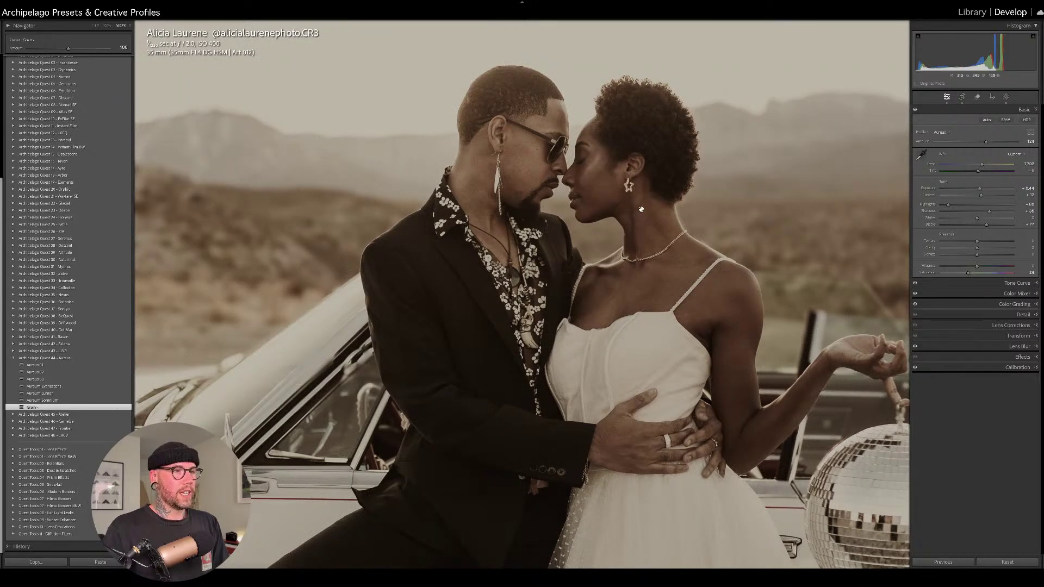
# Compare the couple photo's before and after versions in the single view and side by side, close up and whole.
pyautogui.press('\\')
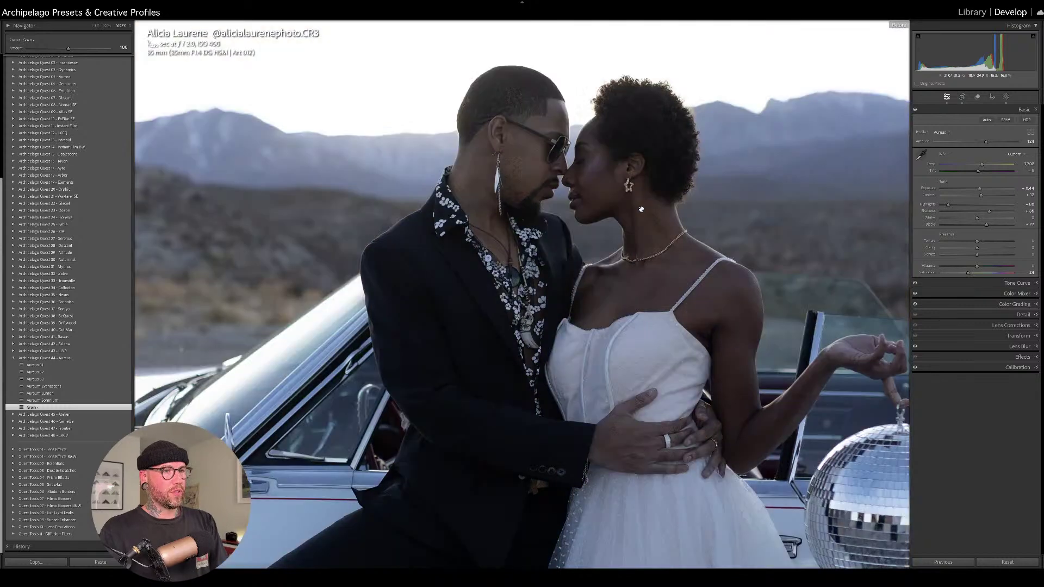
pyautogui.press('\\')
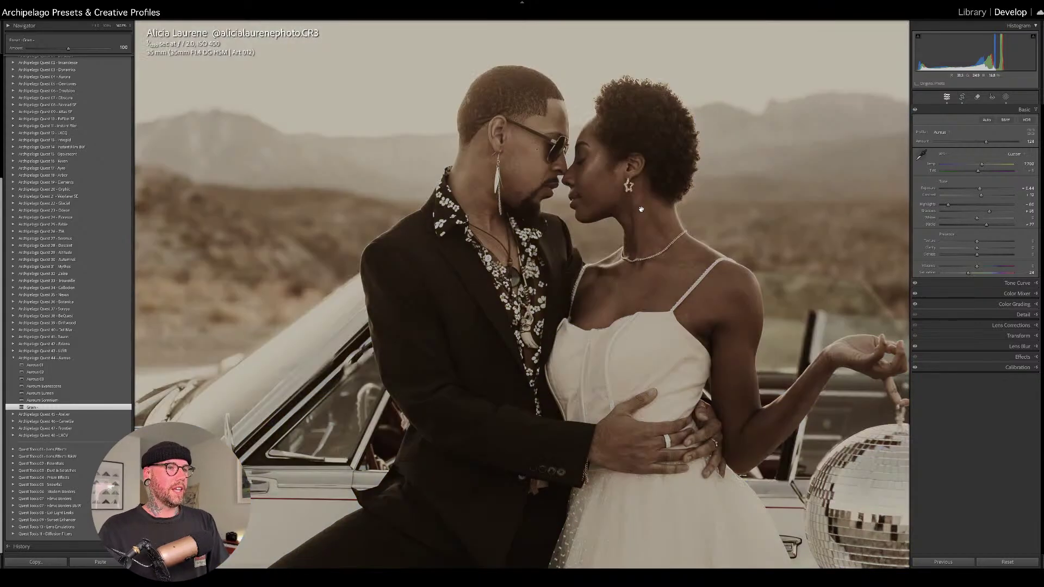
pyautogui.press('y')
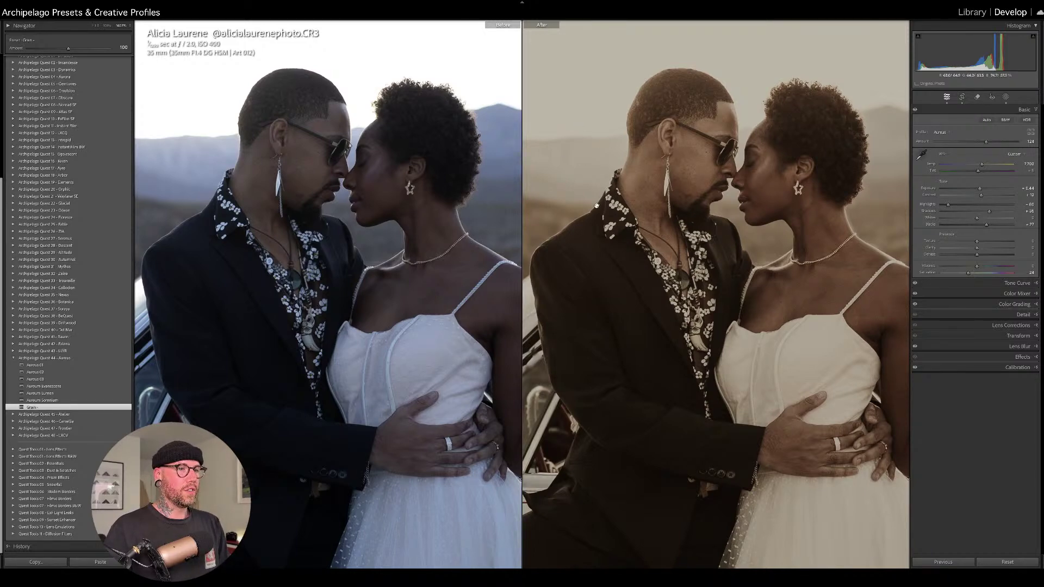
pyautogui.click(625, 232)
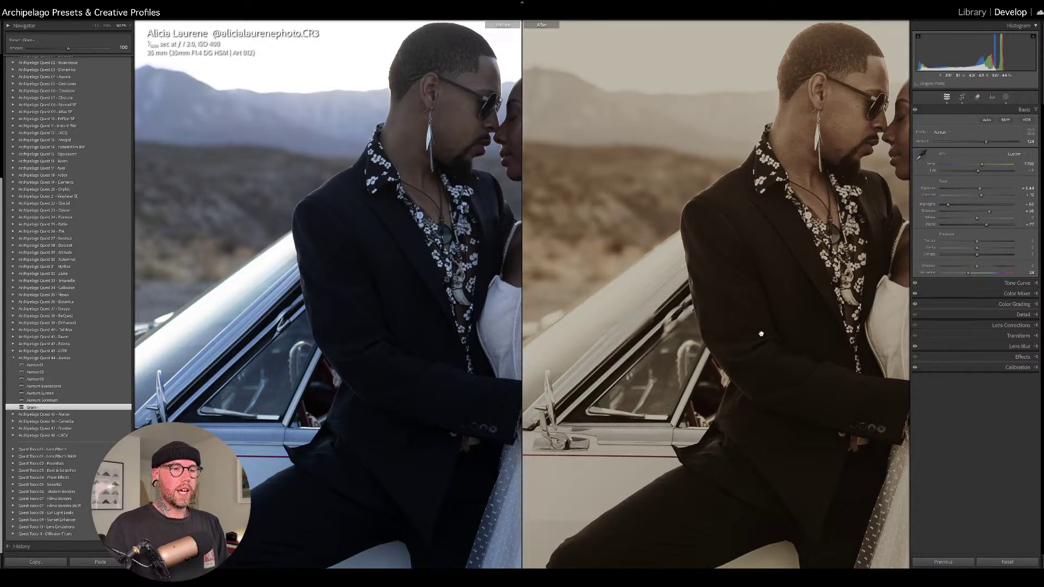
pyautogui.press('Right')
pyautogui.press('Right')
pyautogui.press('Right')
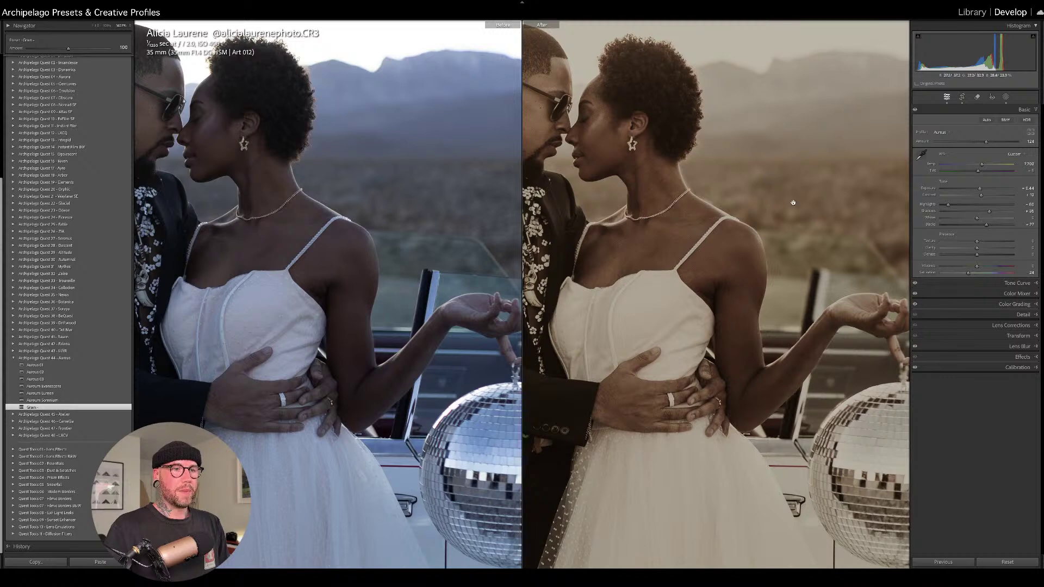
pyautogui.press('Right')
pyautogui.click(798, 219)
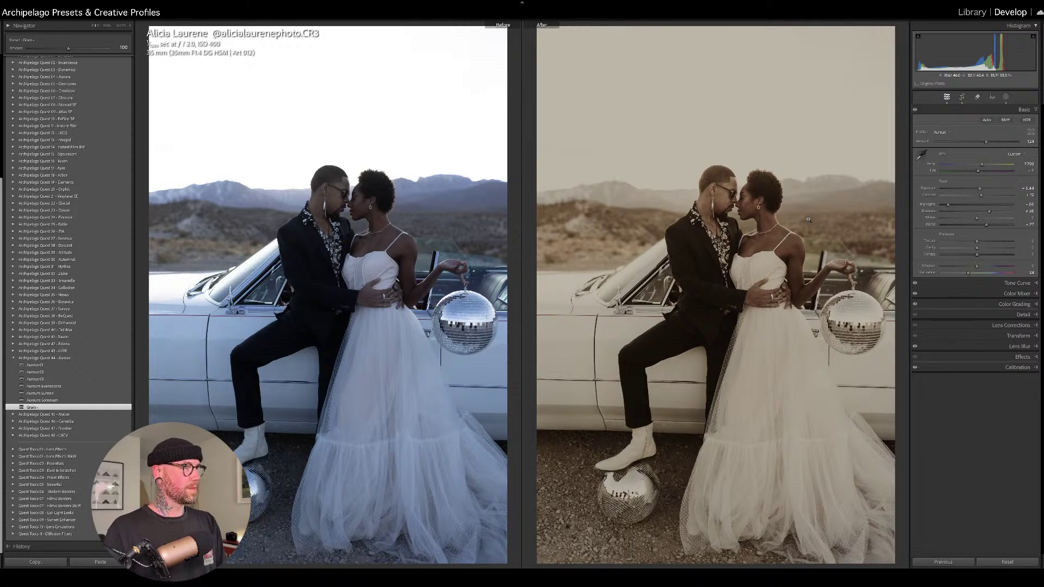
pyautogui.press('y')
pyautogui.press('\\')
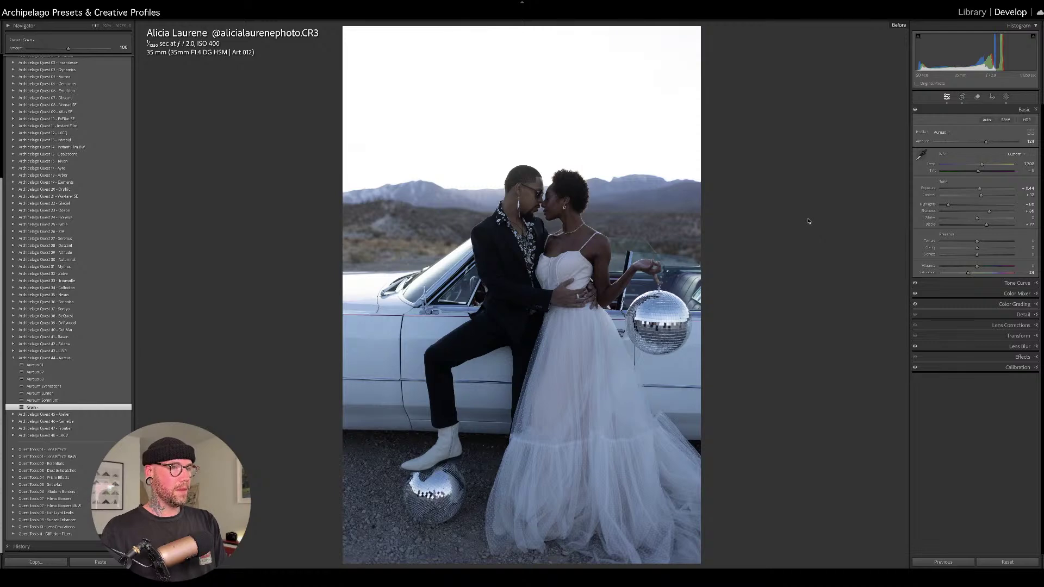
pyautogui.press('\\')
# Compare the first two edited photos next to each other in Library's Survey view, then return to the grid.
pyautogui.press('g')
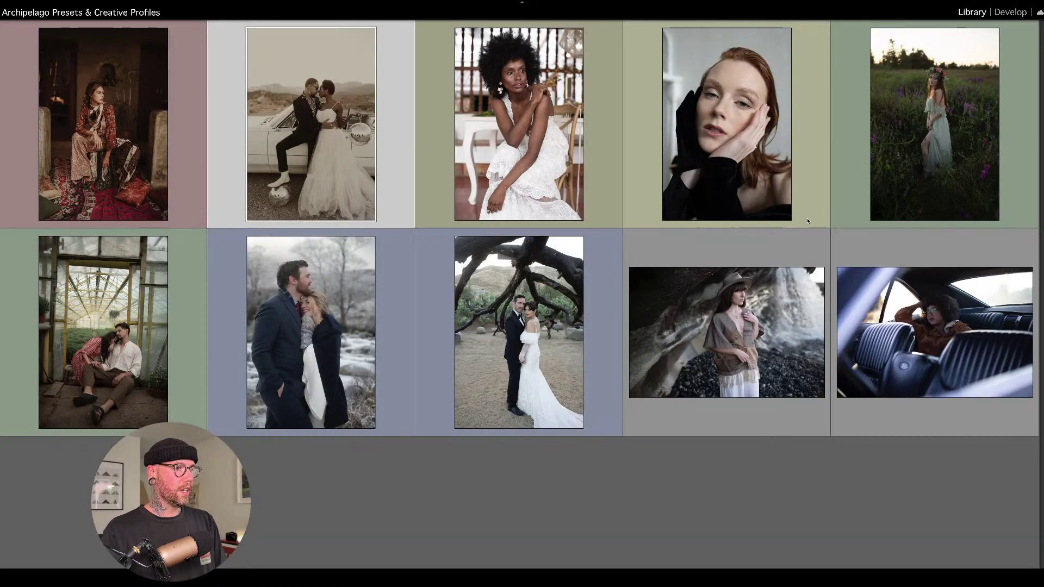
pyautogui.click(155, 145)
pyautogui.keyDown('shift'); pyautogui.click(289, 139); pyautogui.keyUp('shift')
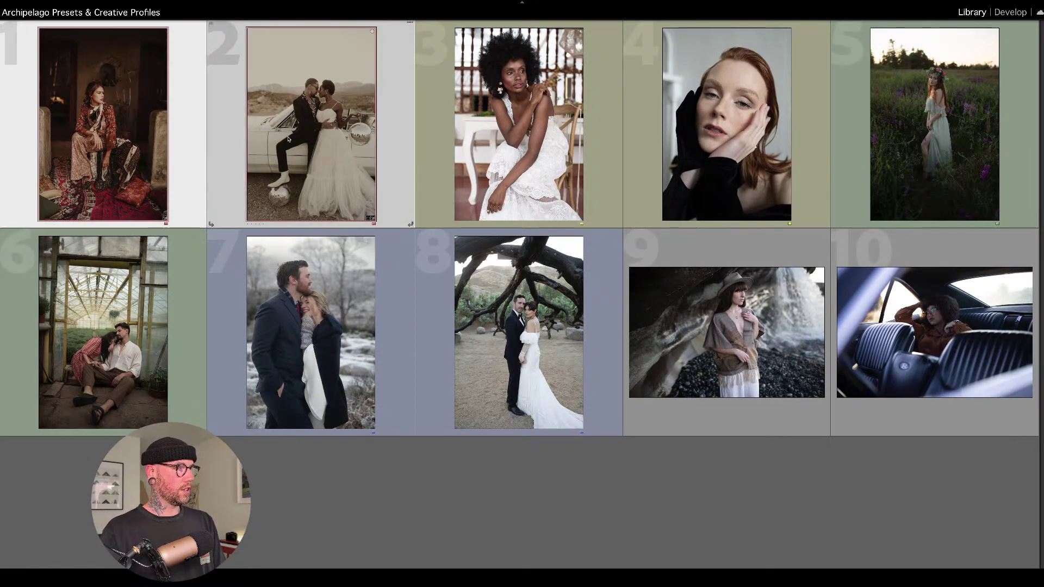
pyautogui.press('n')
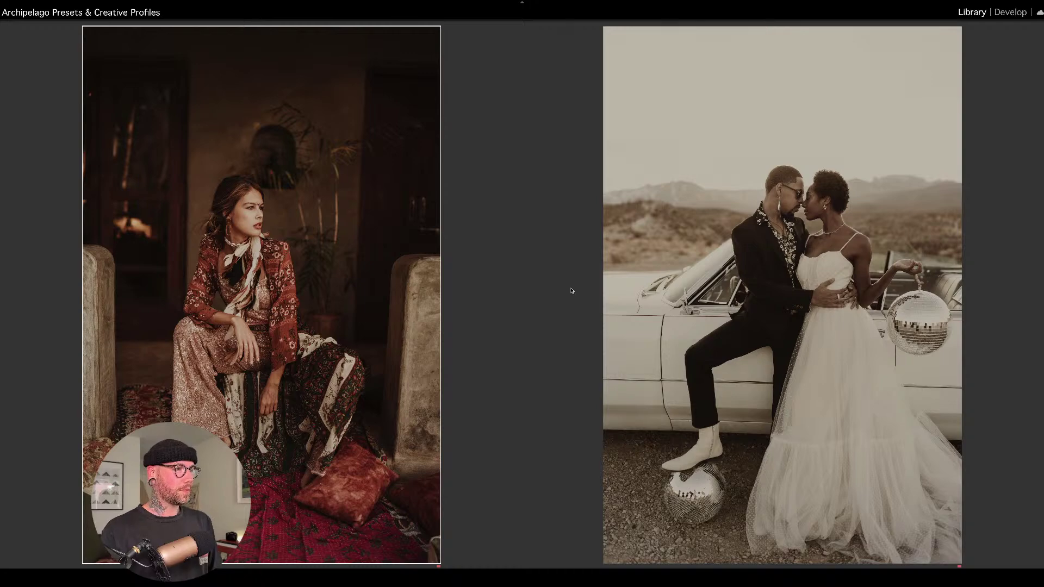
pyautogui.press('g')
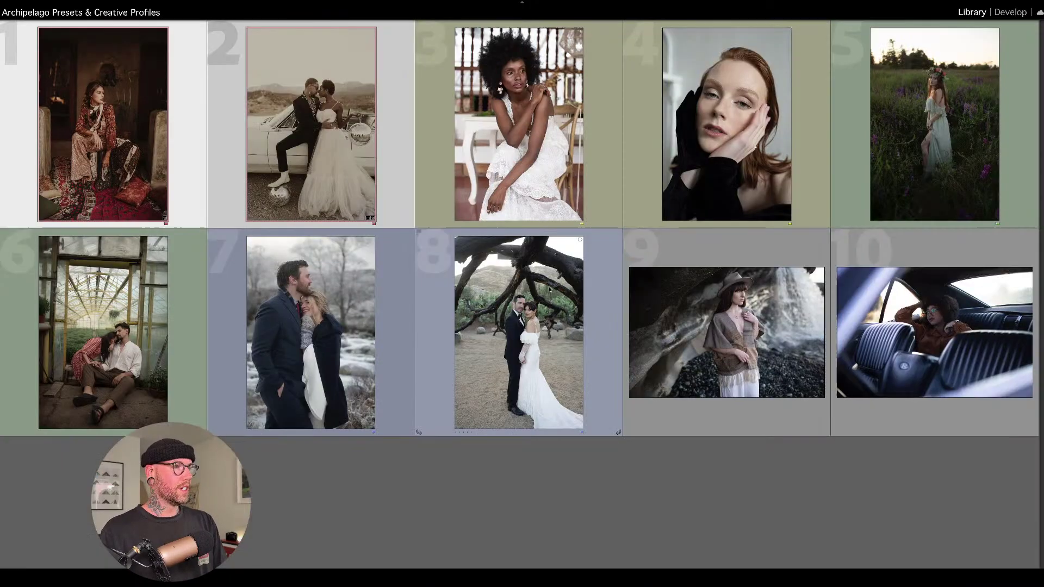
# Open the third photo, of the seated woman in white, for developing and expand the Archipelago Quest 45 preset group.
pyautogui.click(551, 190)
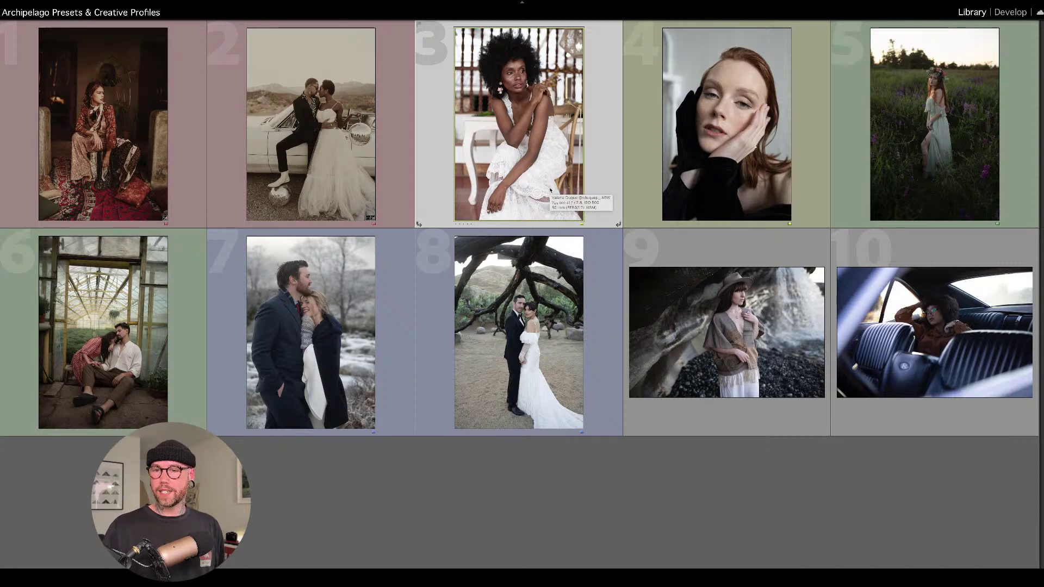
pyautogui.press('d')
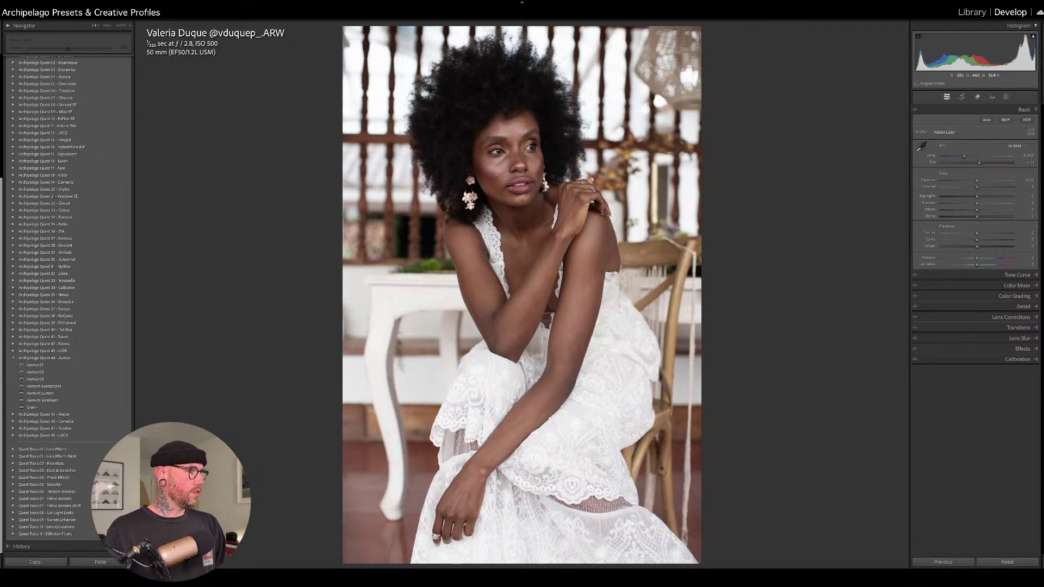
pyautogui.click(13, 358)
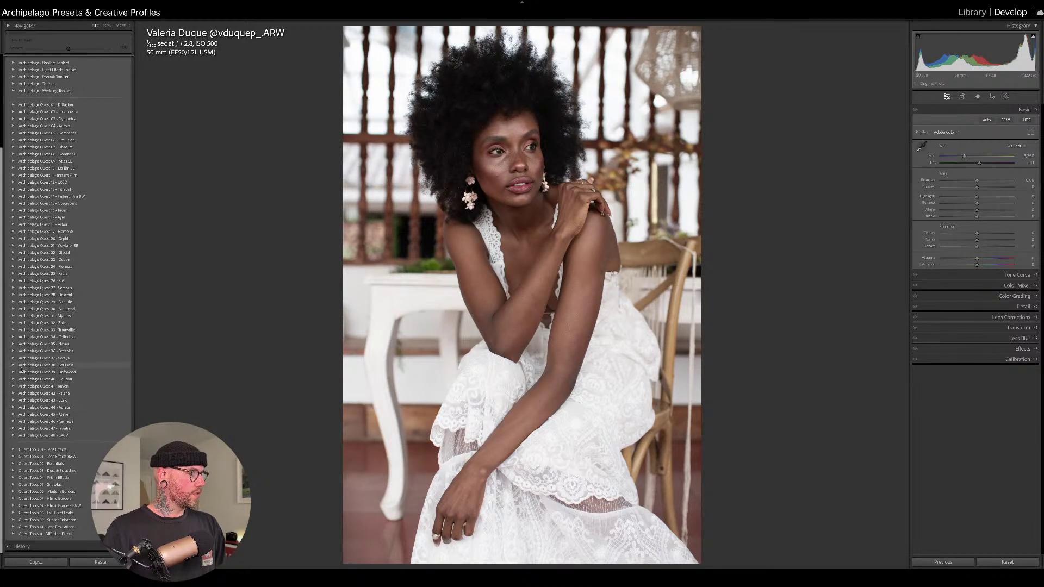
pyautogui.scroll(-3, 61, 301)
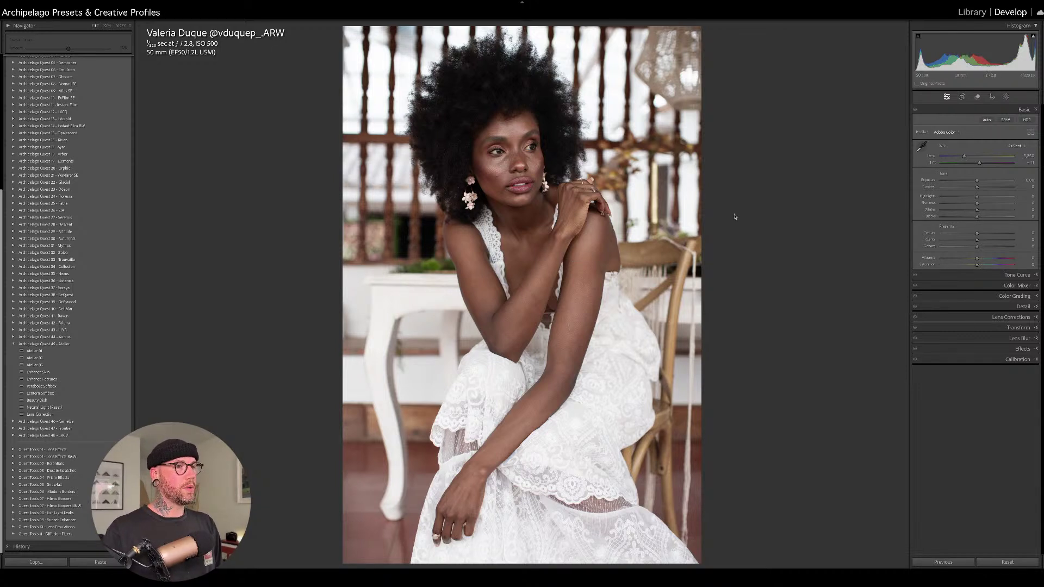
# Nudge the third photo's white balance slightly warmer and apply the first numbered Quest 45 preset.
pyautogui.moveTo(965, 157); pyautogui.dragTo(966, 158)
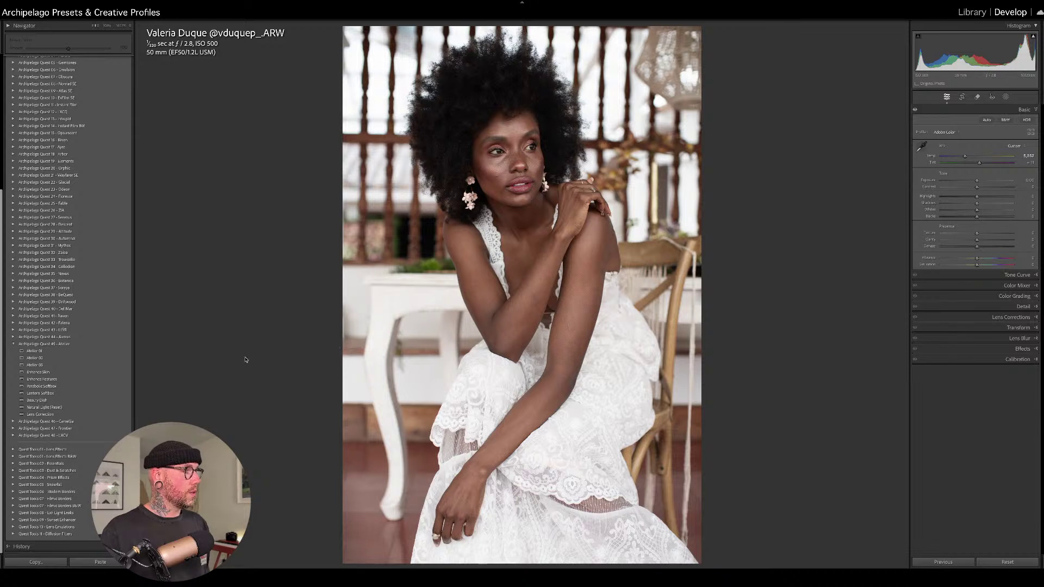
pyautogui.click(124, 351)
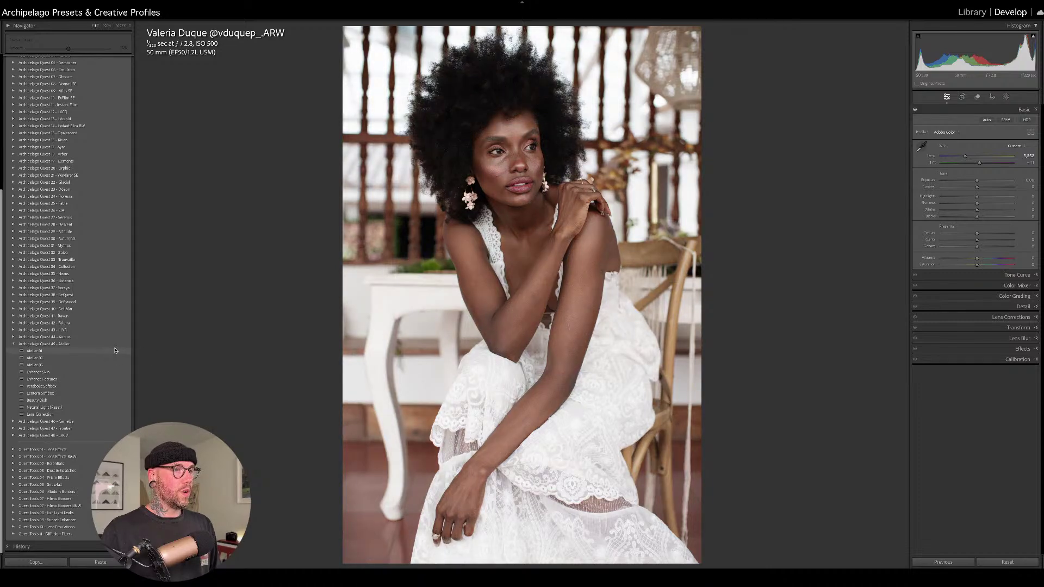
pyautogui.click(114, 351)
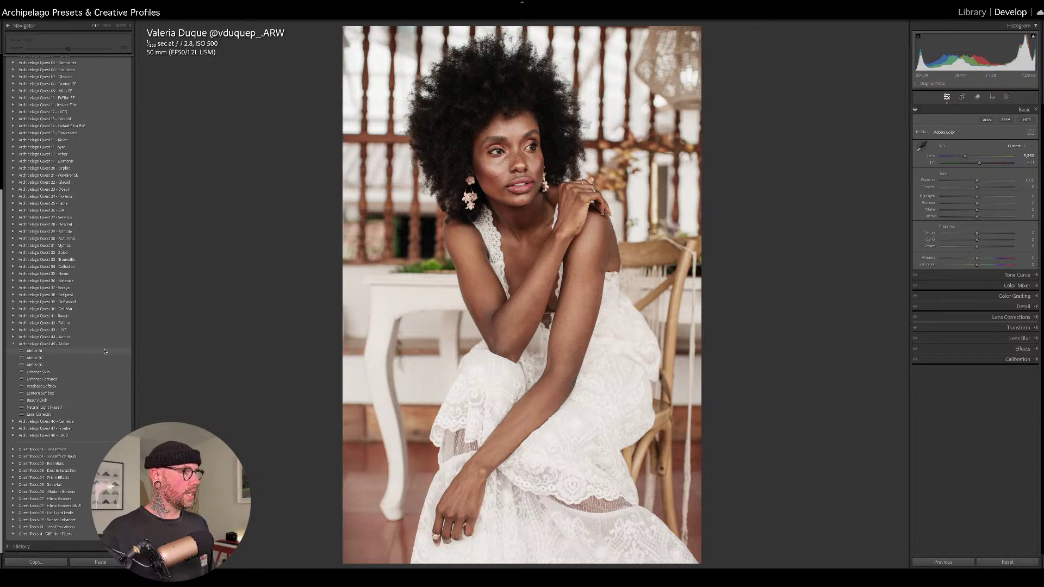
pyautogui.click(105, 353)
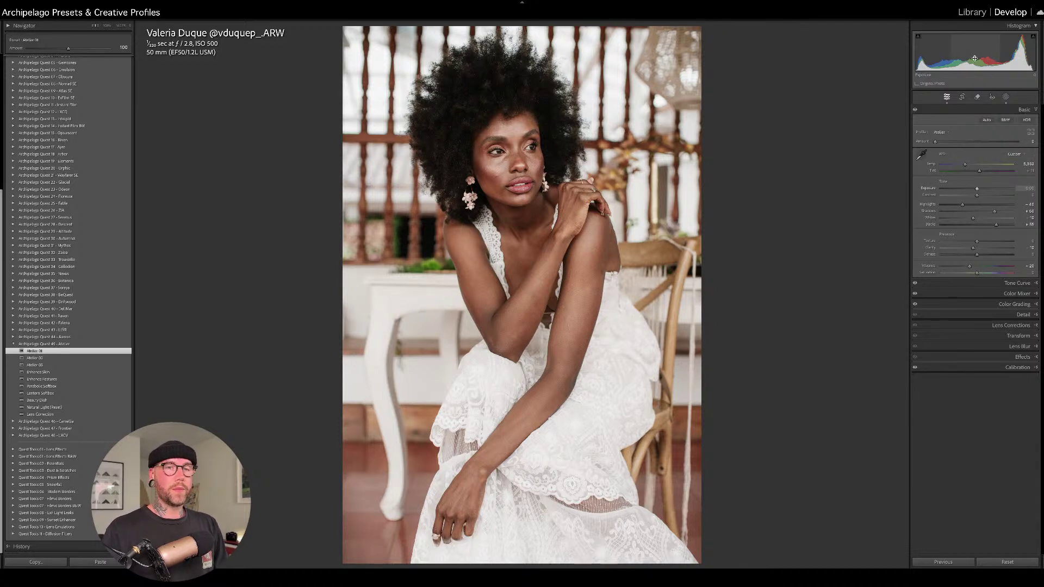
# Lower the third photo's exposure to -0.10, and try the profile amount at 200 before returning it to 0.
pyautogui.moveTo(979, 53); pyautogui.dragTo(973, 53)
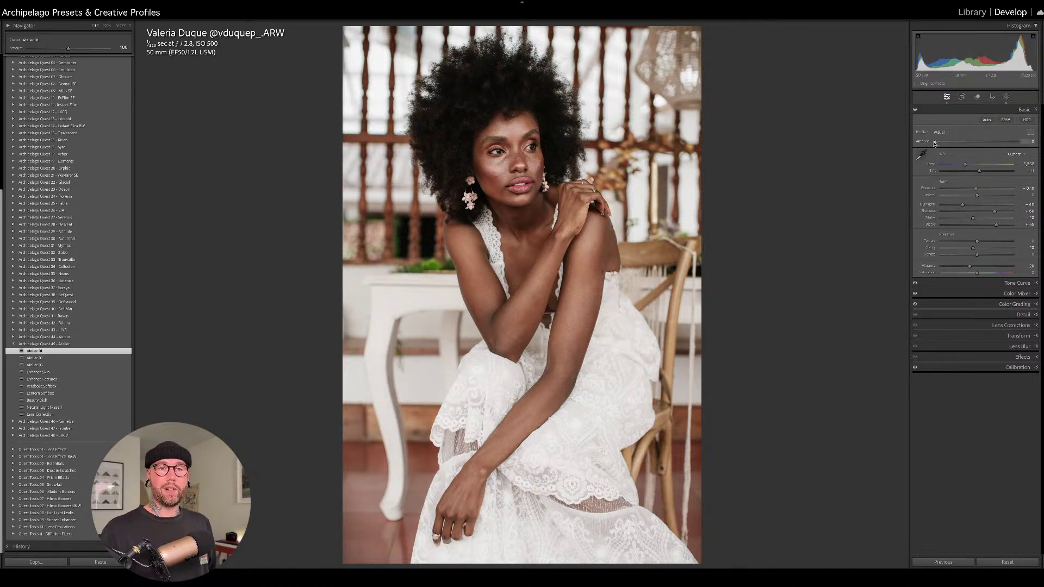
pyautogui.moveTo(934, 142); pyautogui.dragTo(1023, 147)
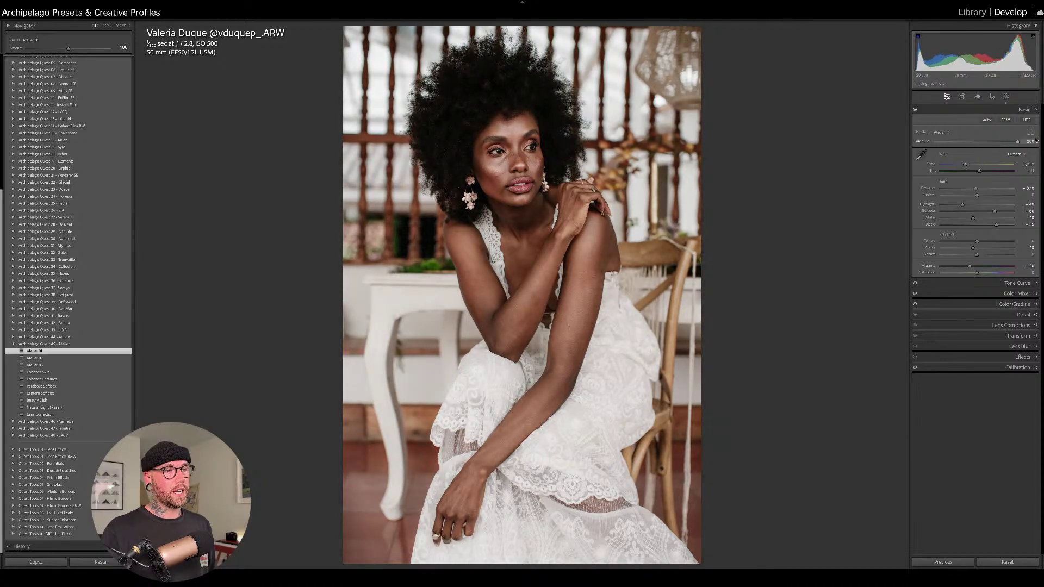
pyautogui.moveTo(1018, 141)
pyautogui.mouseDown()
pyautogui.moveTo(898, 140)
pyautogui.moveTo(1017, 142)
pyautogui.mouseUp()
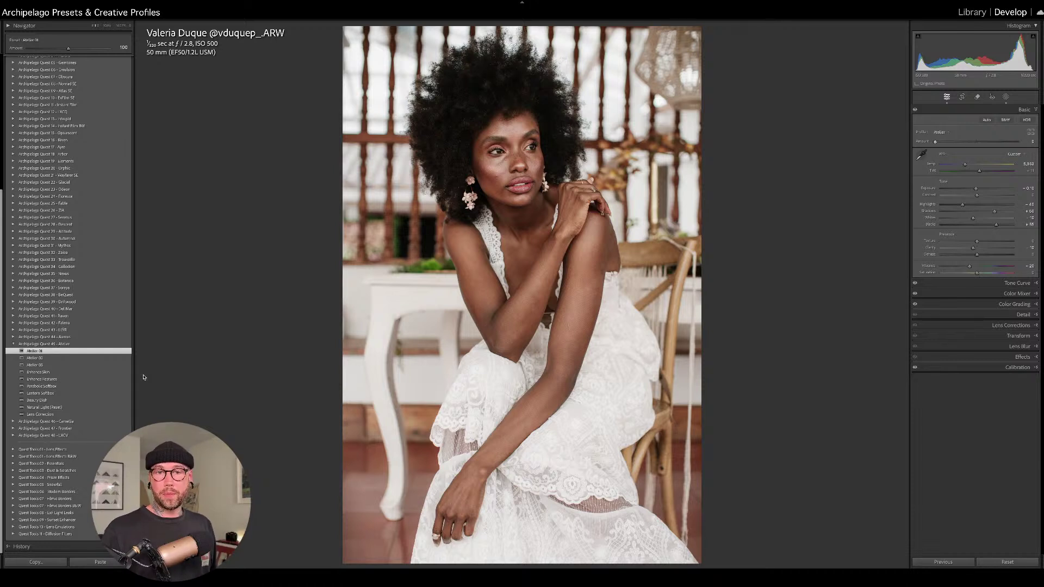
# Zoom in on the woman's face, apply the Enhance Skin preset, and try its amount at 200 before returning it to 100.
pyautogui.click(519, 155)
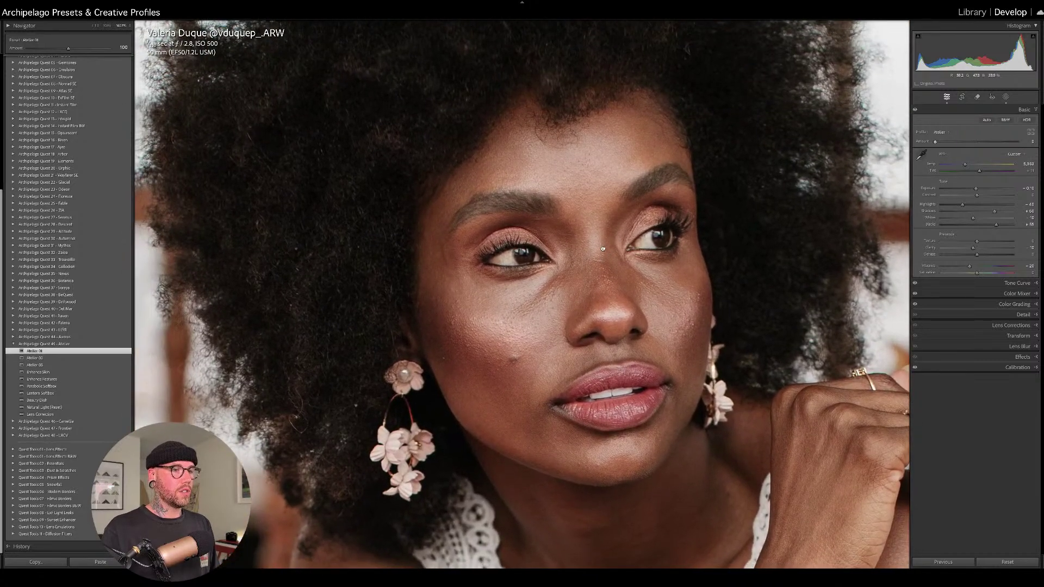
pyautogui.moveTo(603, 249); pyautogui.dragTo(595, 247)
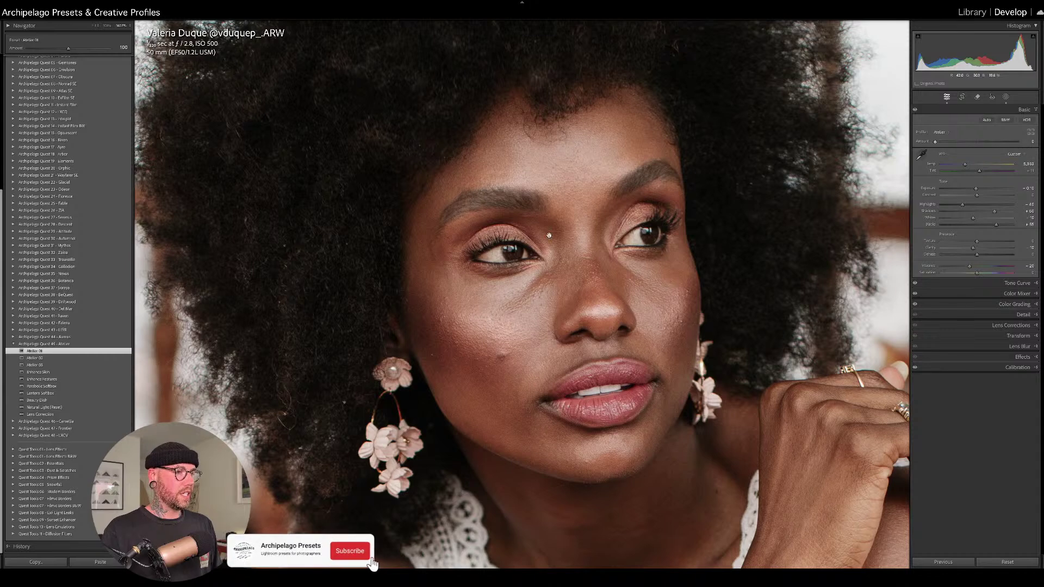
pyautogui.click(117, 373)
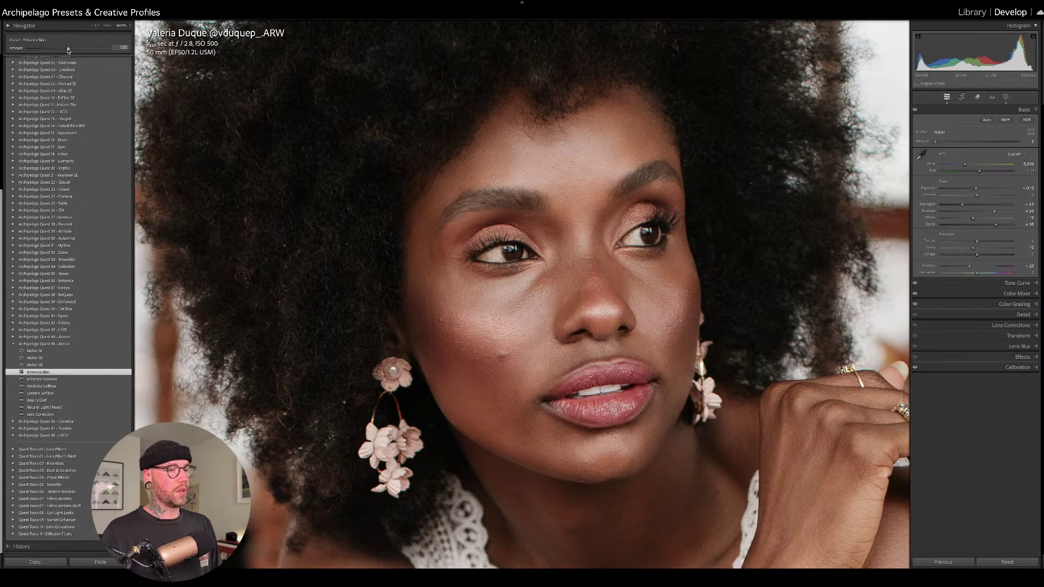
pyautogui.moveTo(68, 49)
pyautogui.mouseDown()
pyautogui.moveTo(18, 54)
pyautogui.moveTo(191, 47)
pyautogui.moveTo(59, 47)
pyautogui.mouseUp()
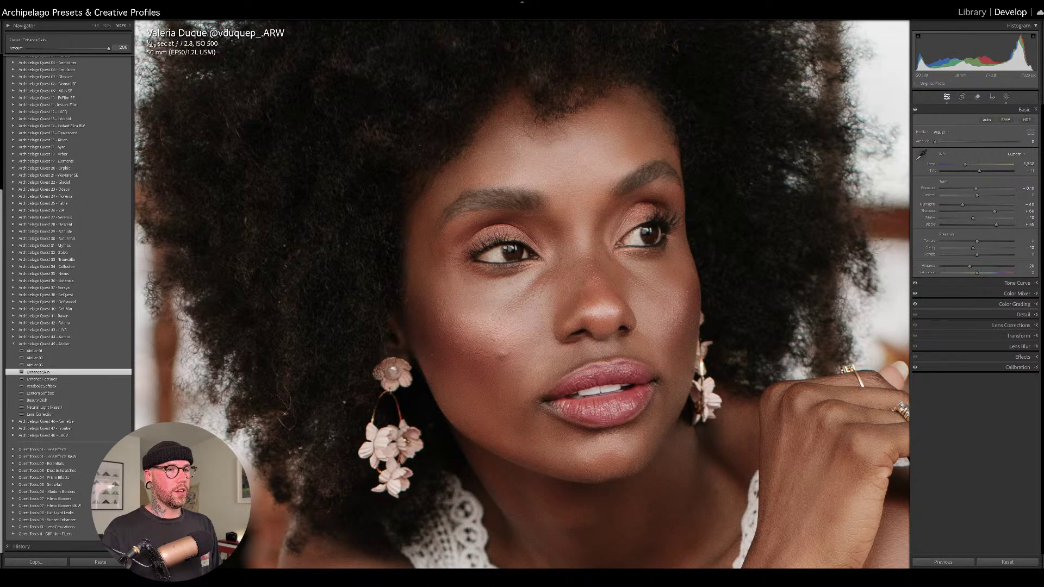
pyautogui.moveTo(74, 48); pyautogui.dragTo(20, 42)
pyautogui.moveTo(100, 40); pyautogui.dragTo(74, 52)
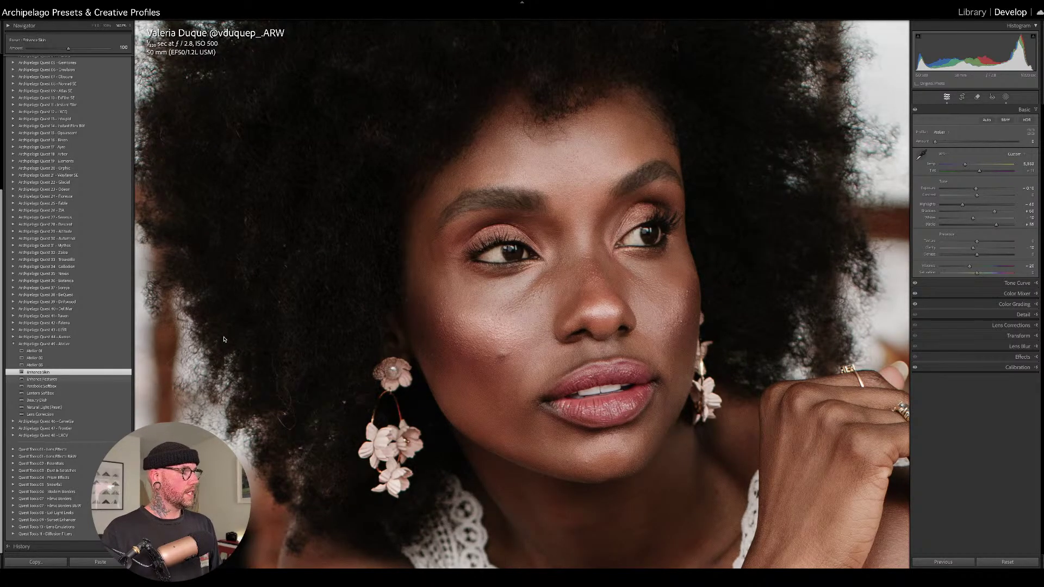
# Apply the Enhance Features preset, and try its amount at 0 before resetting it to 100.
pyautogui.click(127, 380)
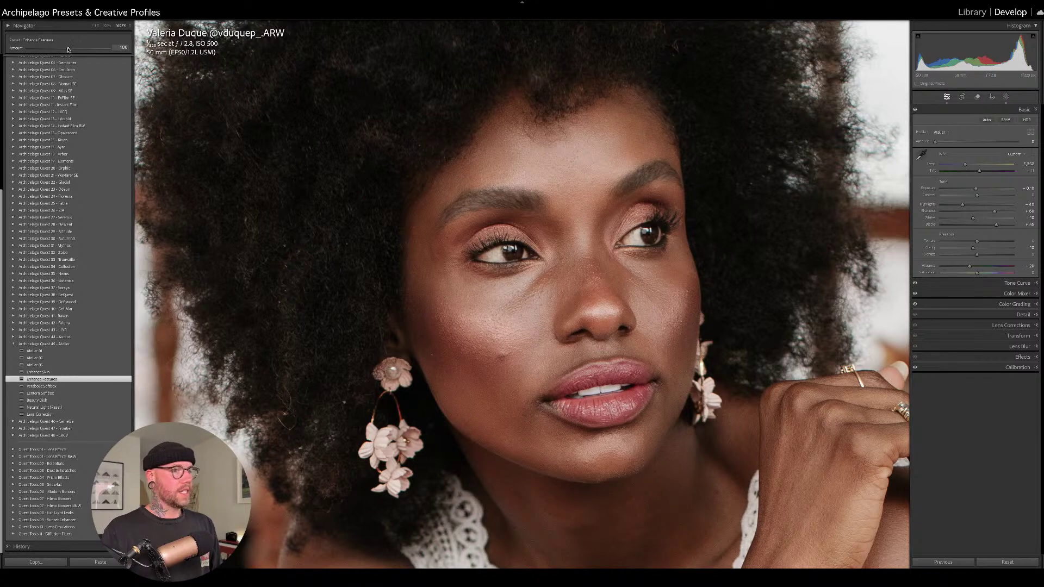
pyautogui.moveTo(68, 49); pyautogui.dragTo(22, 50)
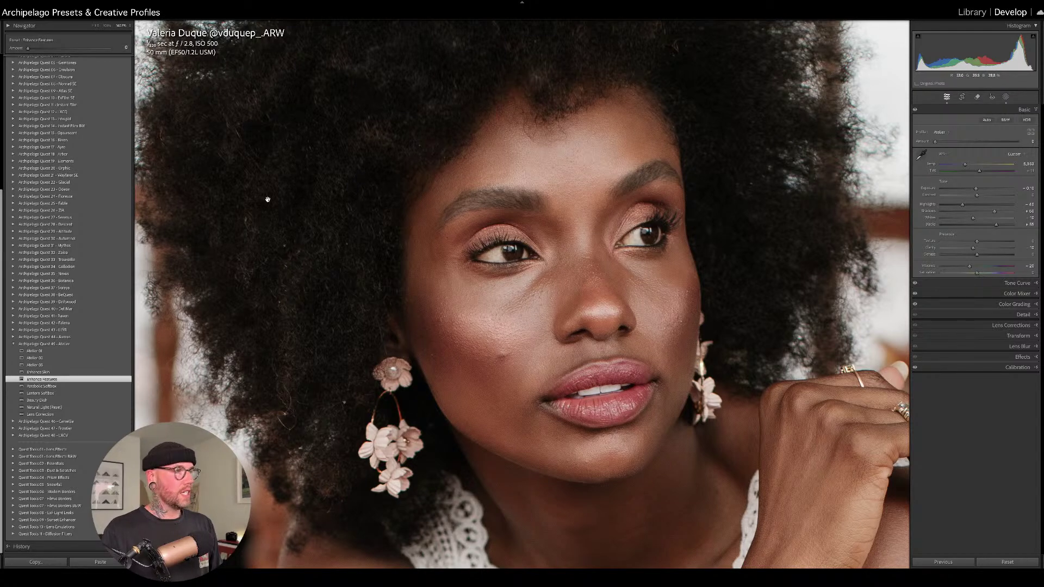
pyautogui.moveTo(28, 48)
pyautogui.mouseDown()
pyautogui.moveTo(114, 48)
pyautogui.moveTo(28, 48)
pyautogui.mouseUp()
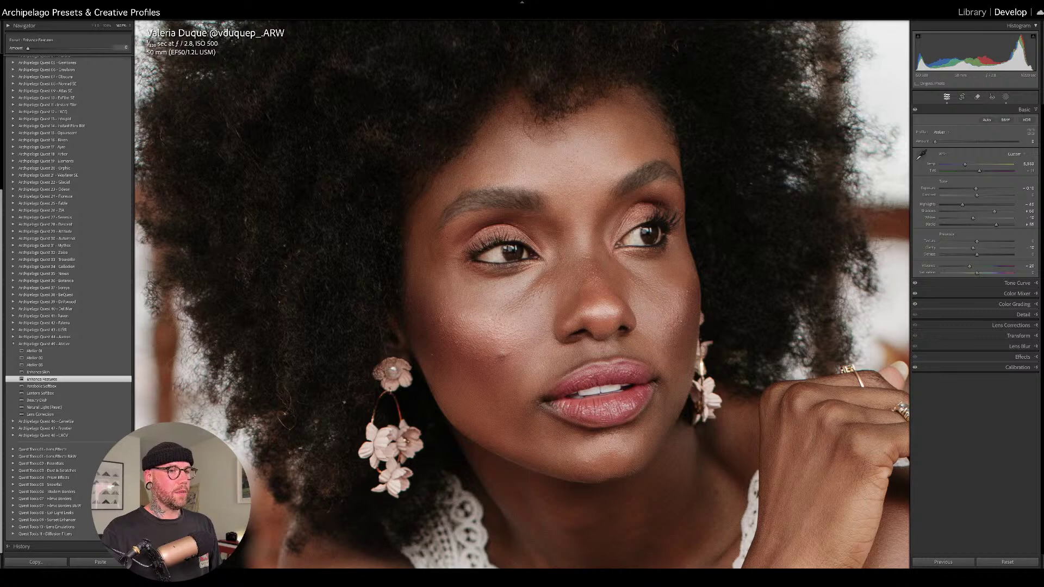
pyautogui.doubleClick(17, 48)
# Review the list of enhancement masks on the photo and raise the Enhance Features preset amount to 120.
pyautogui.click(1006, 97)
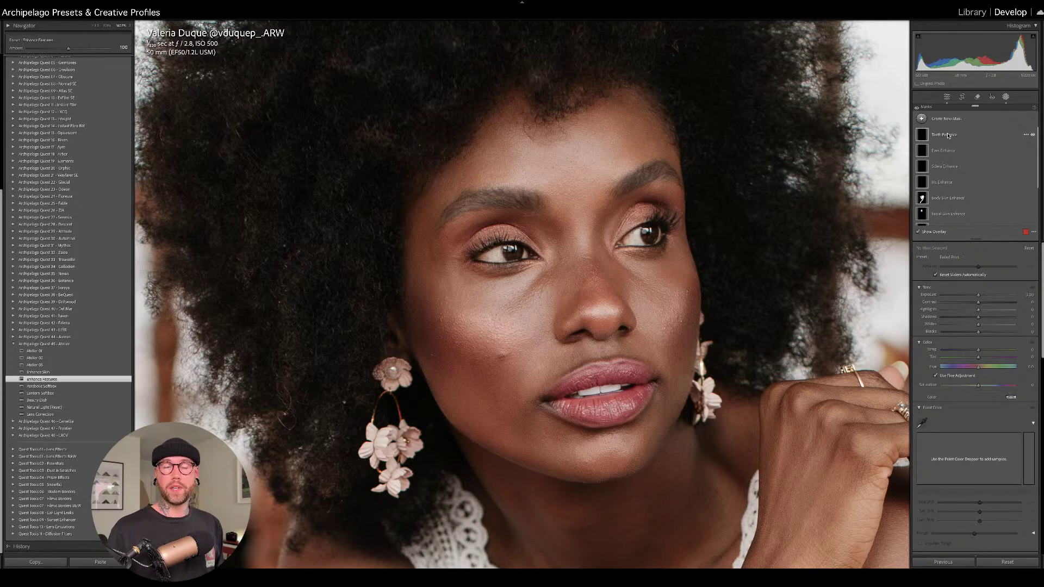
pyautogui.scroll(-1, 947, 141)
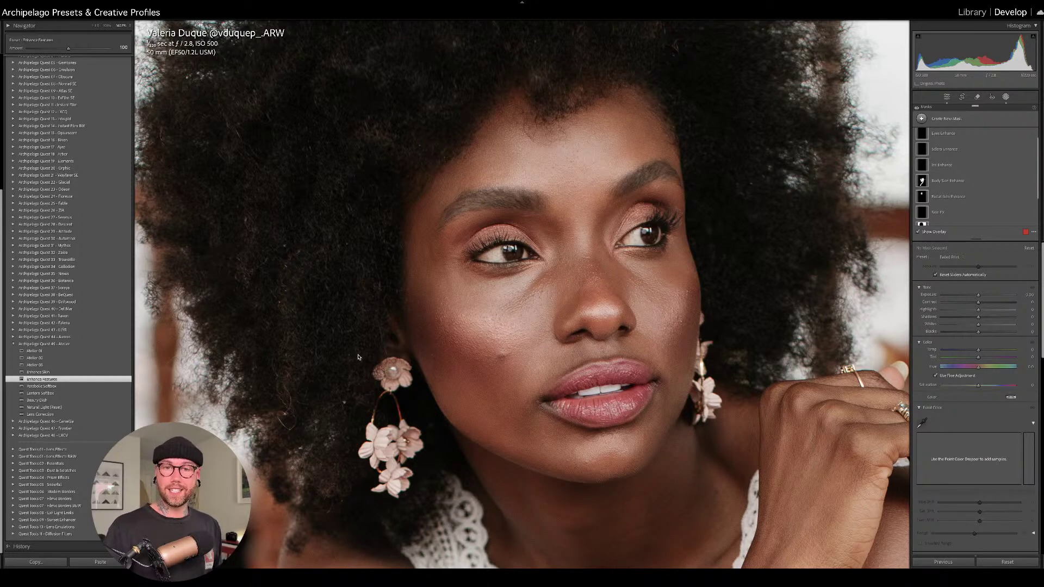
pyautogui.scroll(1, 934, 185)
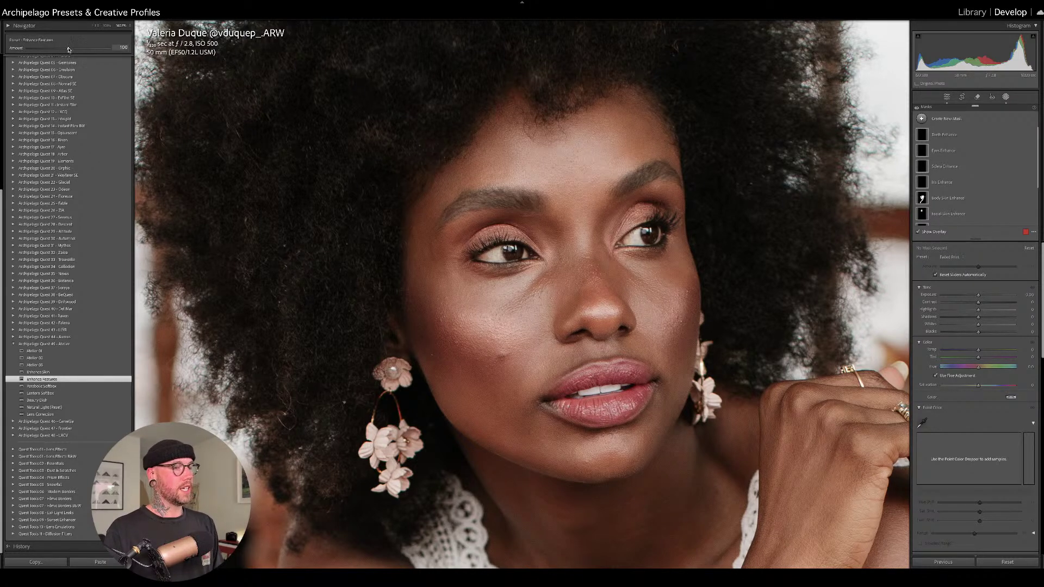
pyautogui.moveTo(68, 49)
pyautogui.mouseDown()
pyautogui.moveTo(88, 49)
pyautogui.moveTo(34, 50)
pyautogui.moveTo(77, 54)
pyautogui.mouseUp()
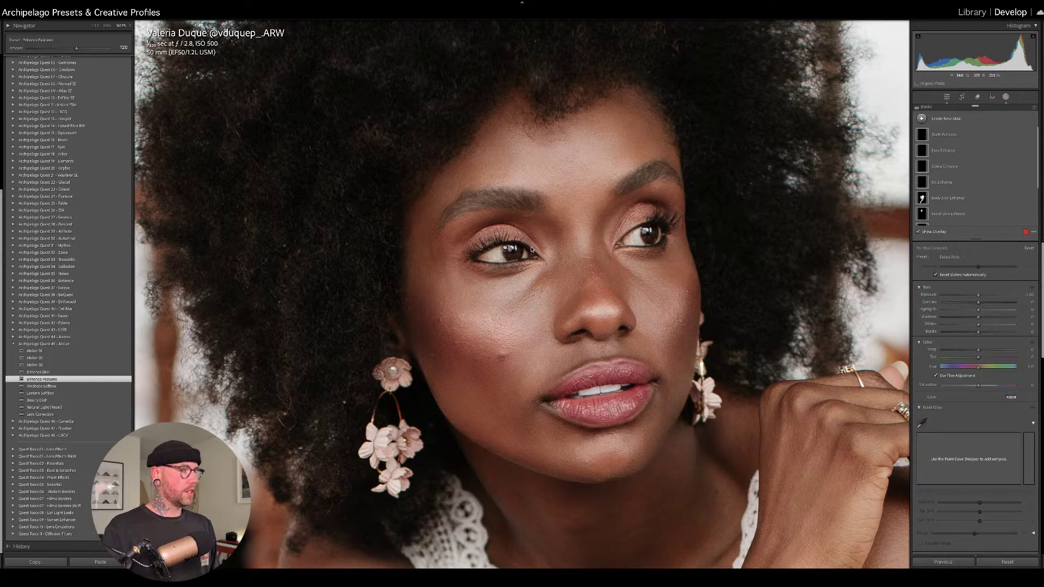
pyautogui.click(1007, 98)
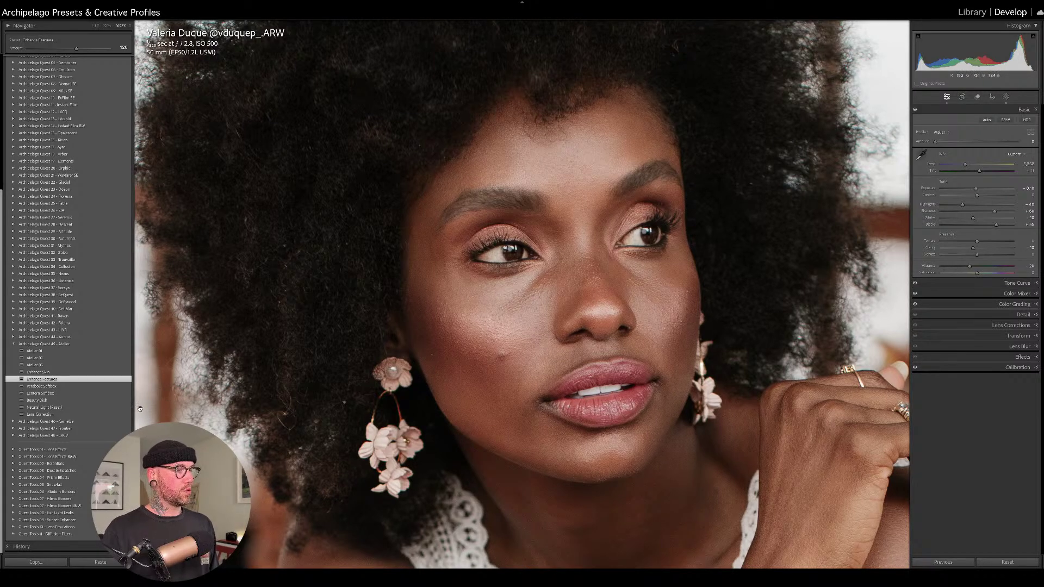
# Try the Parabolic Softbox preset at stronger and weaker amounts, then the Lantern Softbox preset at 200 on the full photo.
pyautogui.click(151, 383)
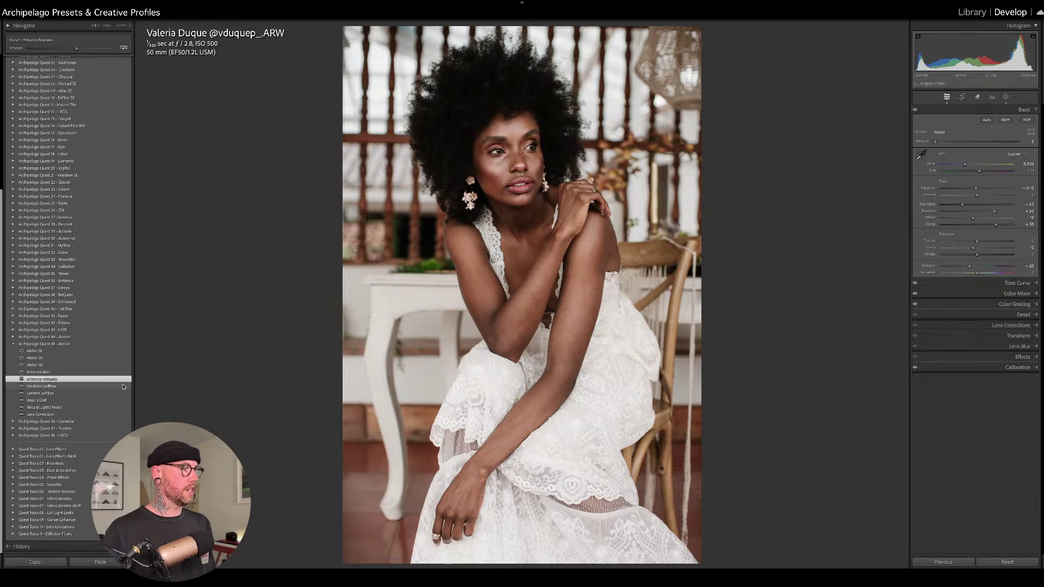
pyautogui.click(122, 387)
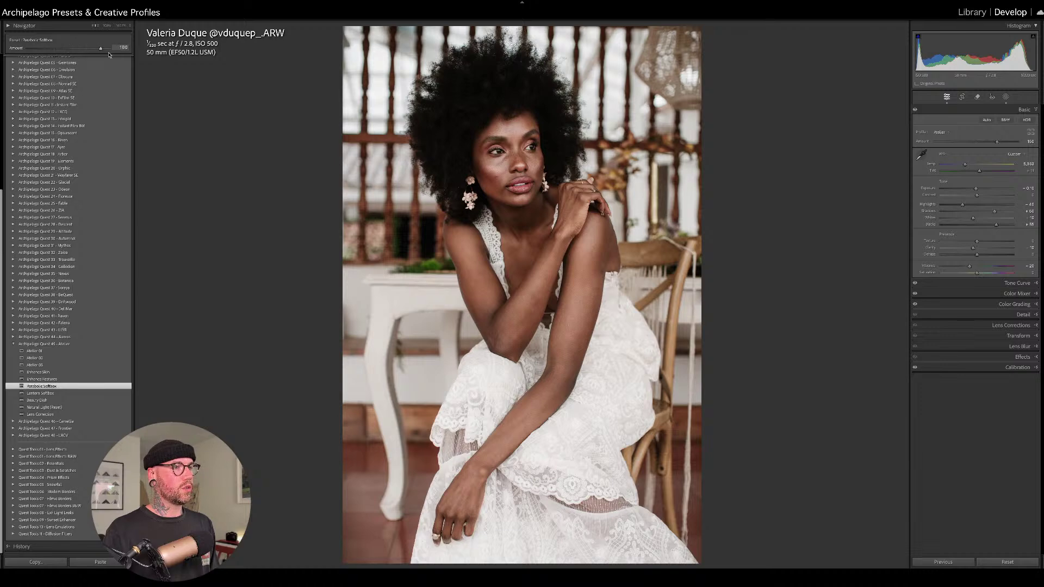
pyautogui.moveTo(109, 55); pyautogui.dragTo(46, 58)
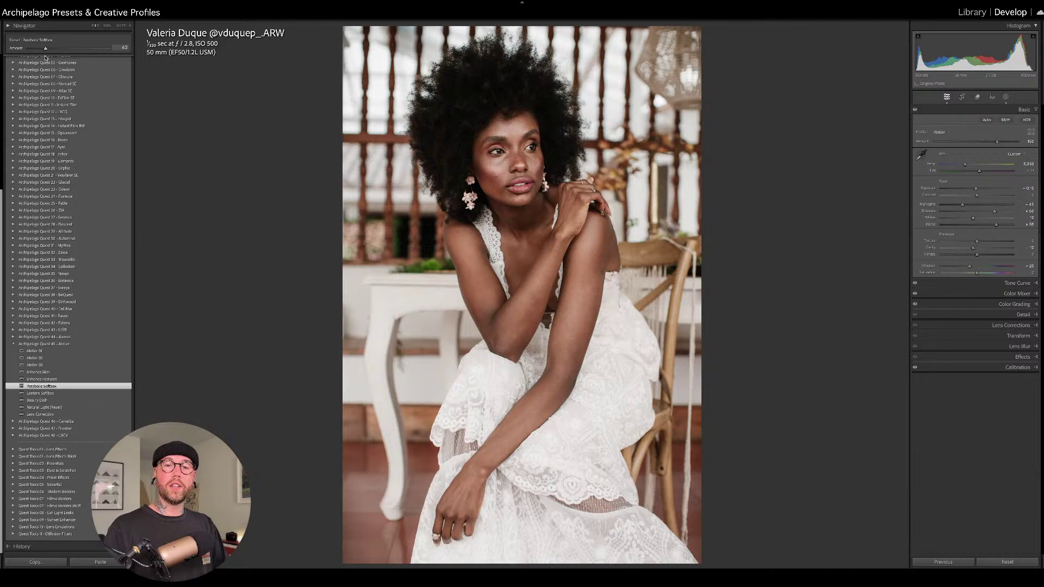
pyautogui.moveTo(45, 58); pyautogui.dragTo(93, 59)
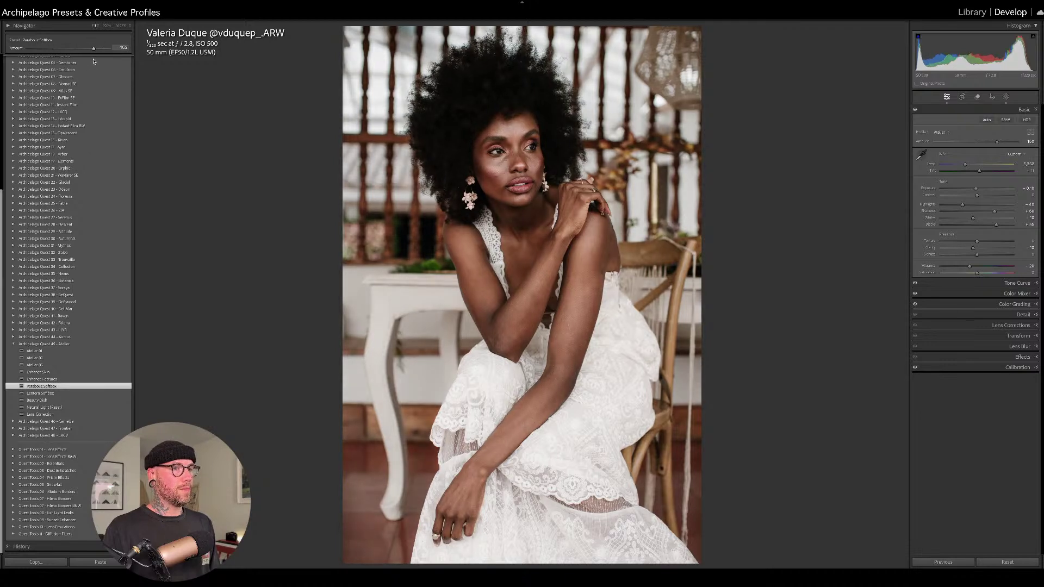
pyautogui.doubleClick(16, 51)
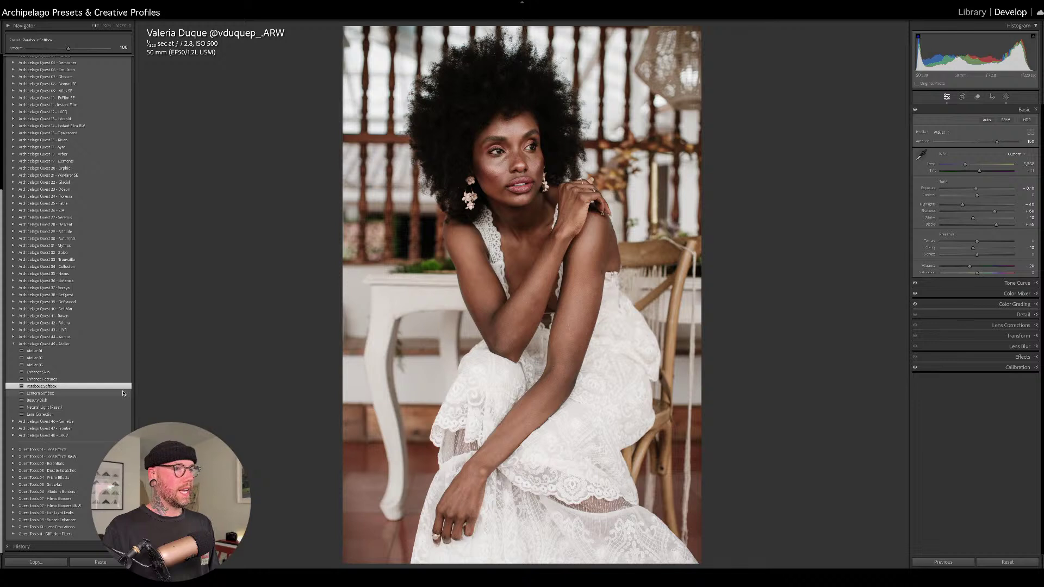
pyautogui.click(129, 393)
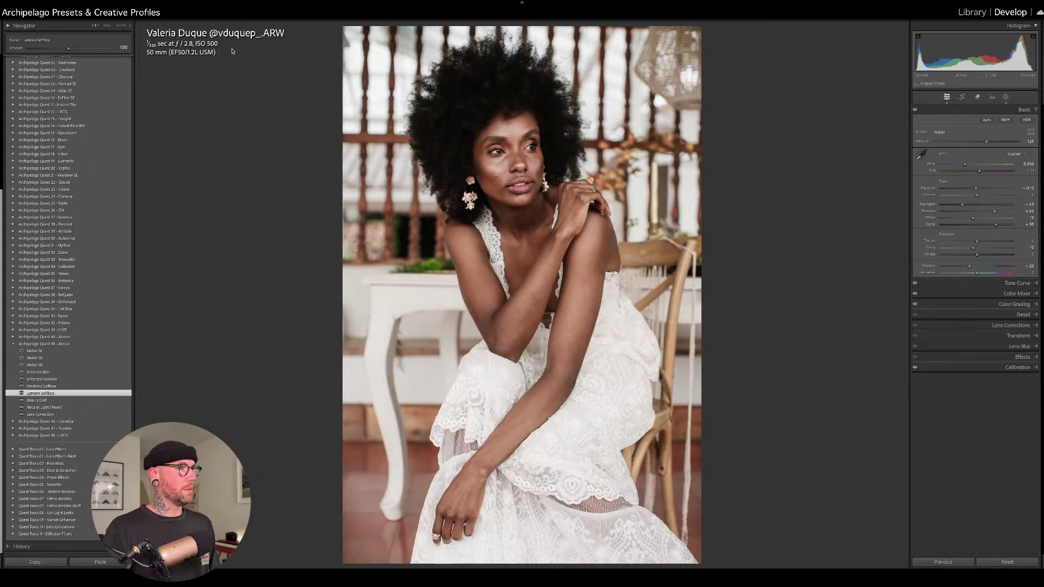
pyautogui.moveTo(35, 52); pyautogui.dragTo(112, 49)
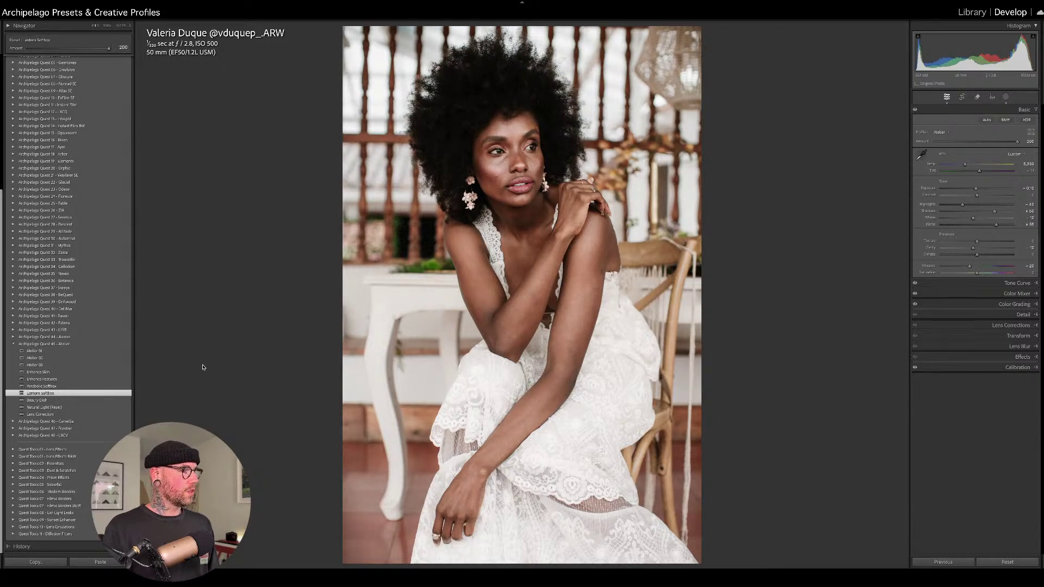
# Apply the Beauty Dish preset, try it at 200, reduce its amount to about 85, and review the resulting masks.
pyautogui.click(123, 402)
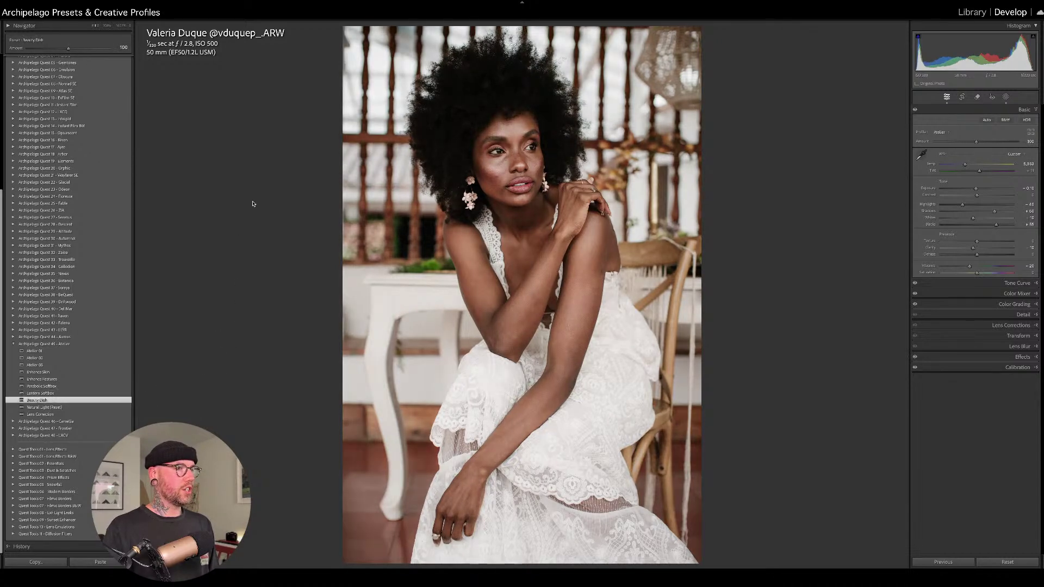
pyautogui.moveTo(68, 49); pyautogui.dragTo(109, 48)
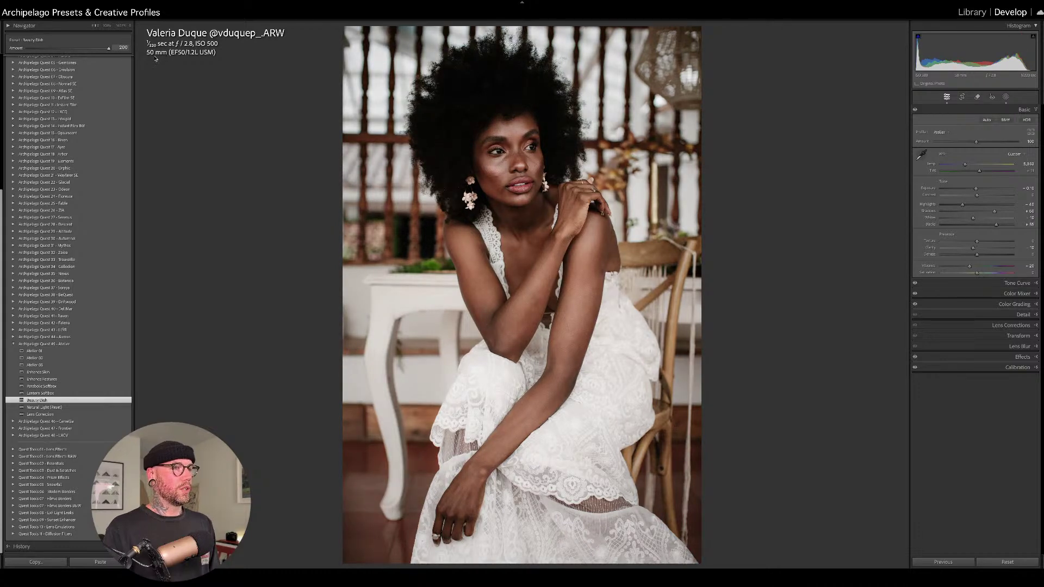
pyautogui.moveTo(108, 49); pyautogui.dragTo(61, 58)
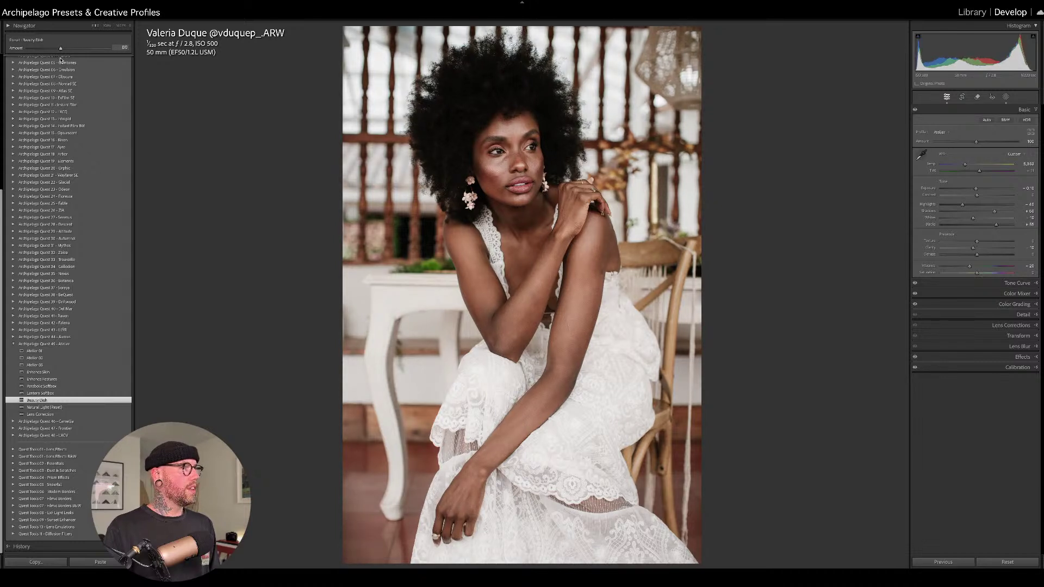
pyautogui.moveTo(61, 59); pyautogui.dragTo(62, 59)
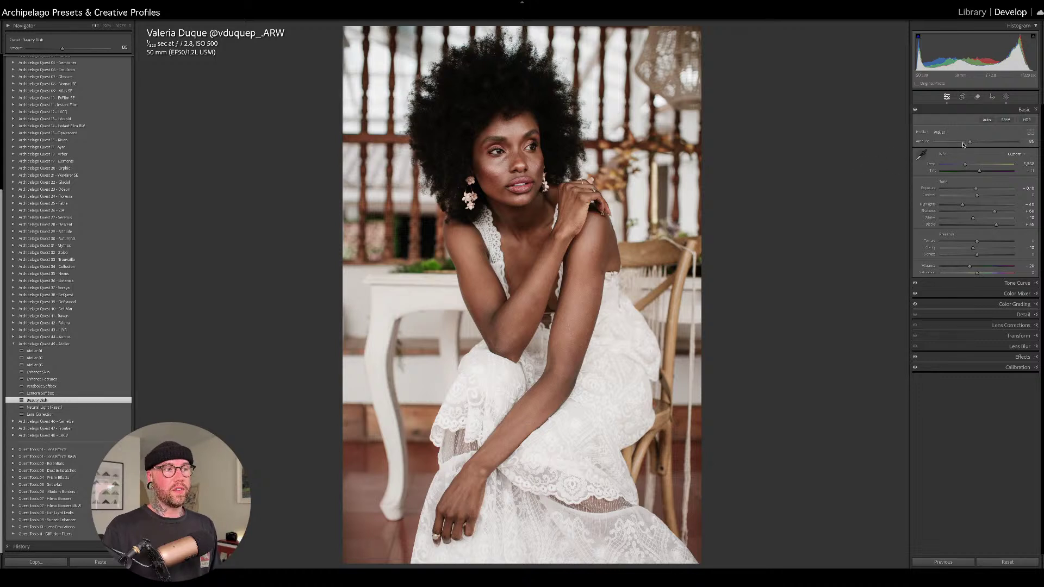
pyautogui.click(1007, 96)
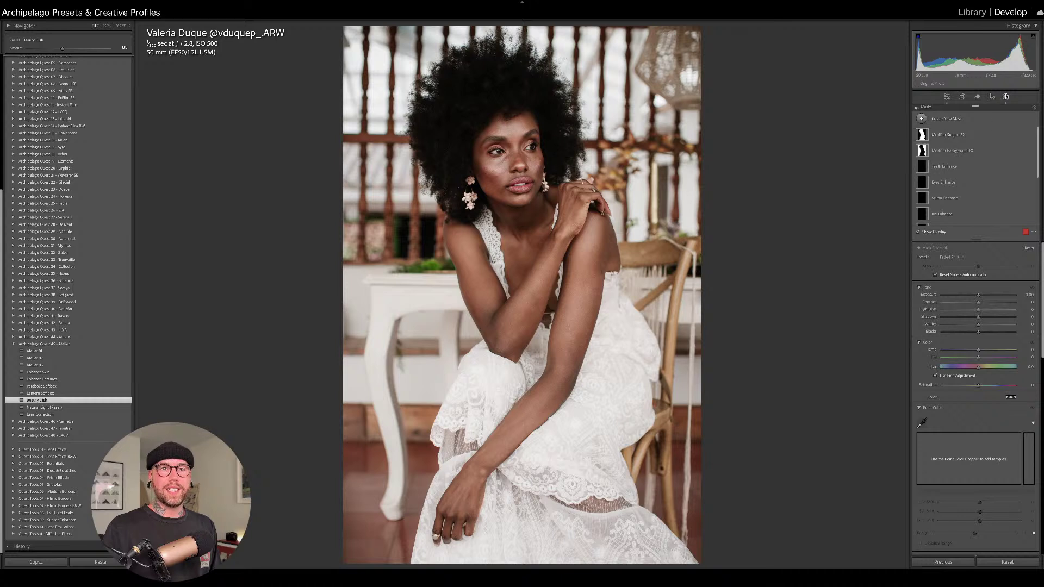
pyautogui.click(1006, 97)
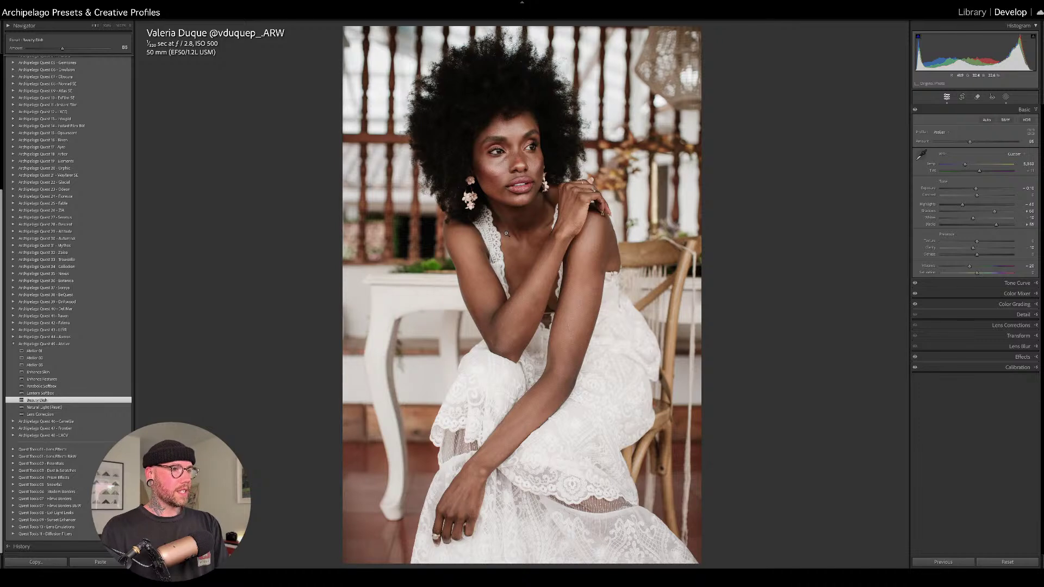
# Toggle between the unedited and edited versions, first on the whole photo and again close up on the face.
pyautogui.press('\\')
pyautogui.press('\\')
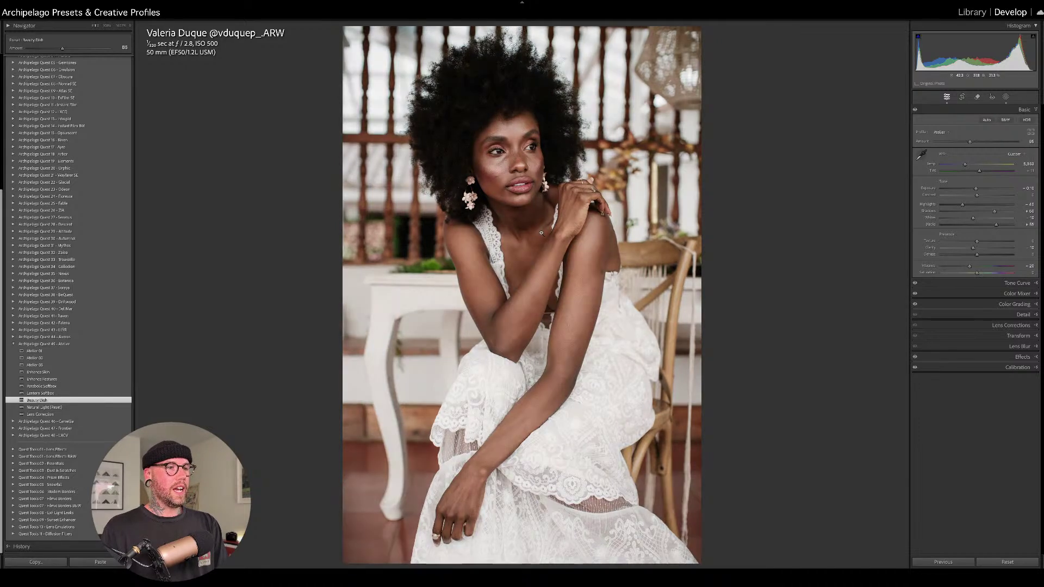
pyautogui.click(511, 168)
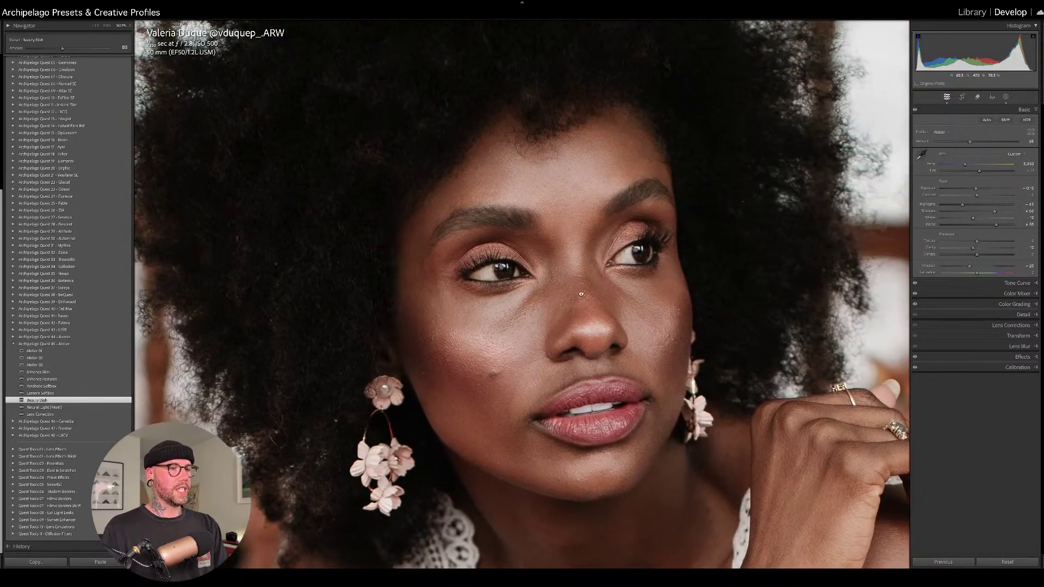
pyautogui.moveTo(581, 294); pyautogui.dragTo(610, 258)
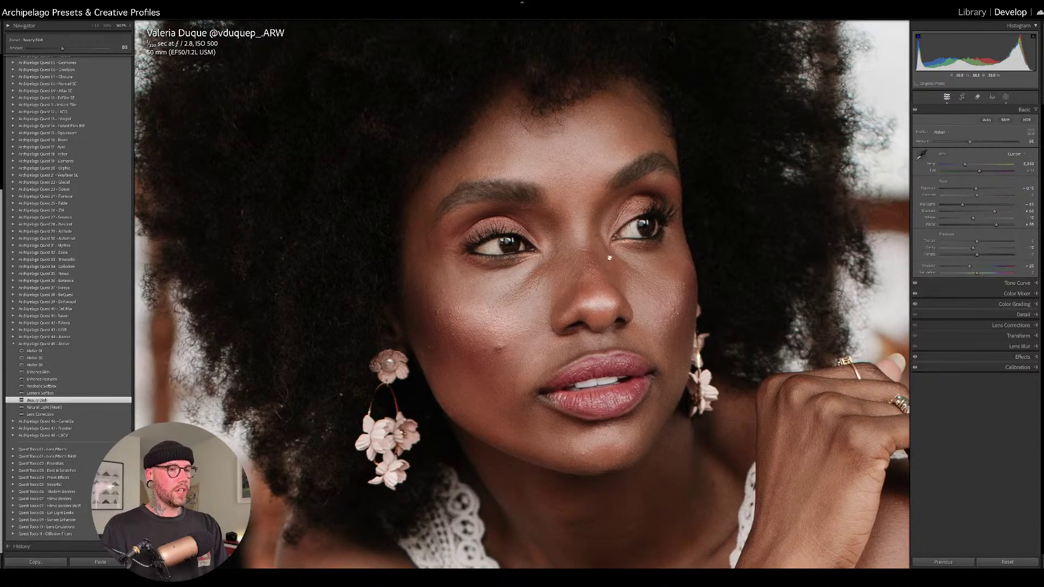
pyautogui.scroll(-2, 706, 326)
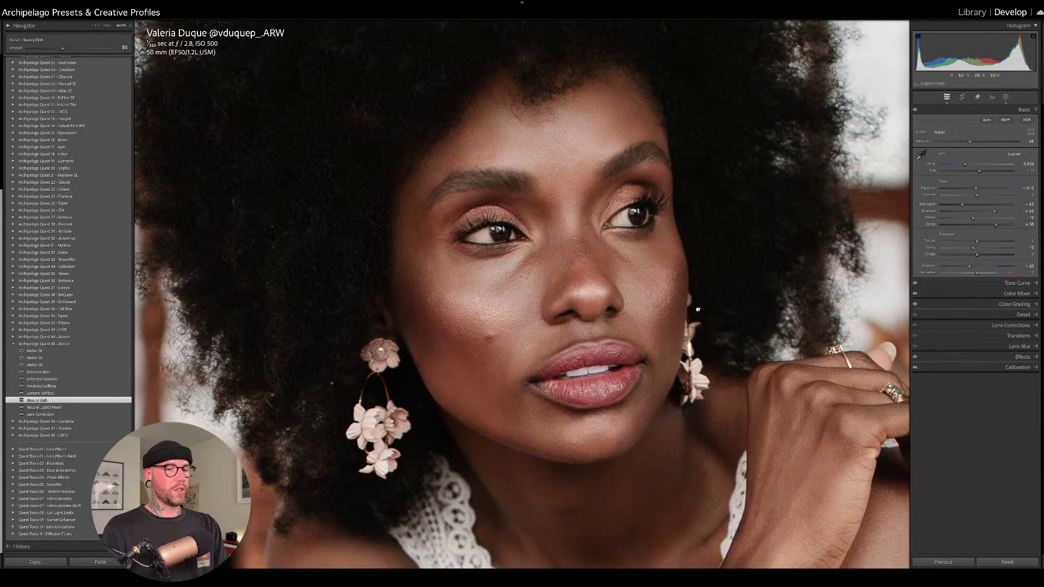
pyautogui.press('\\')
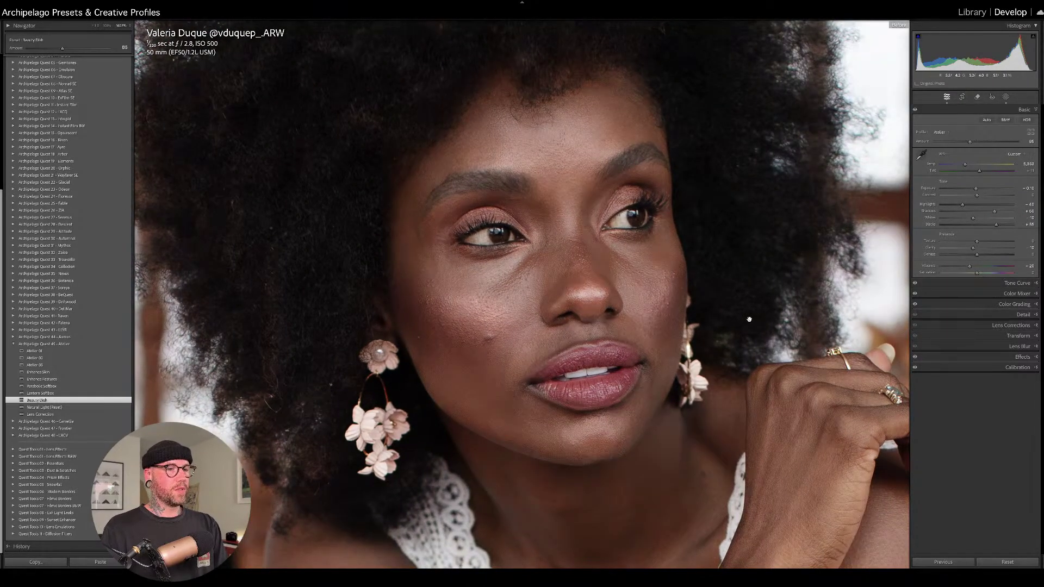
pyautogui.press('\\')
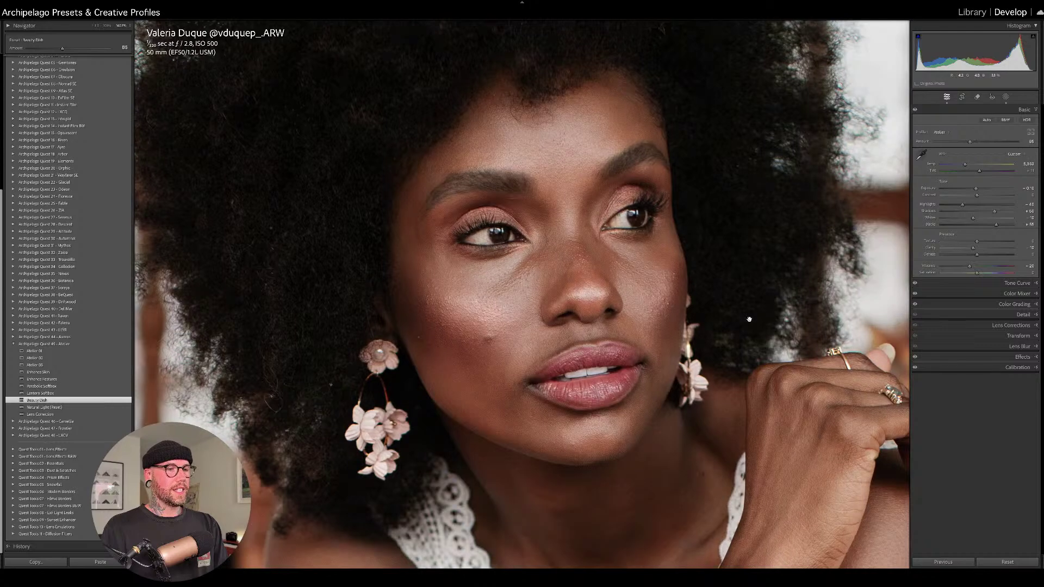
# Compare before and after side by side, close up on the face and across the full photo.
pyautogui.press('y')
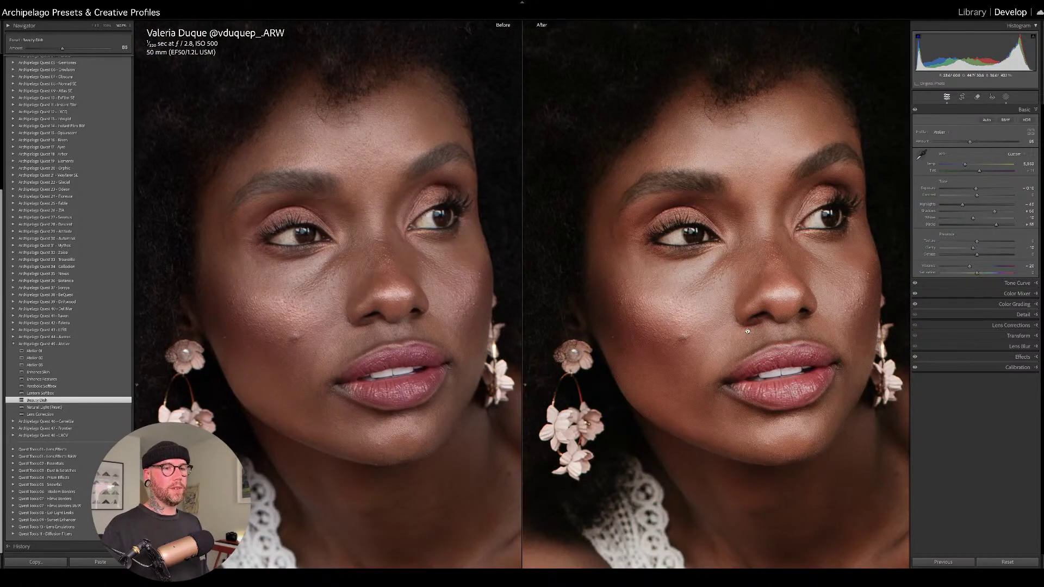
pyautogui.moveTo(747, 332); pyautogui.dragTo(736, 333)
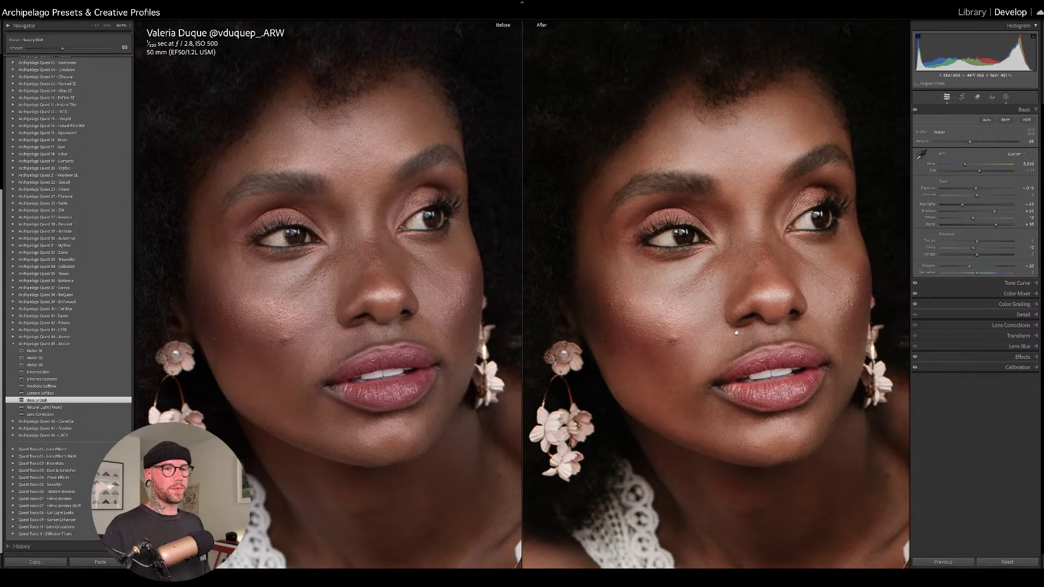
pyautogui.click(819, 364)
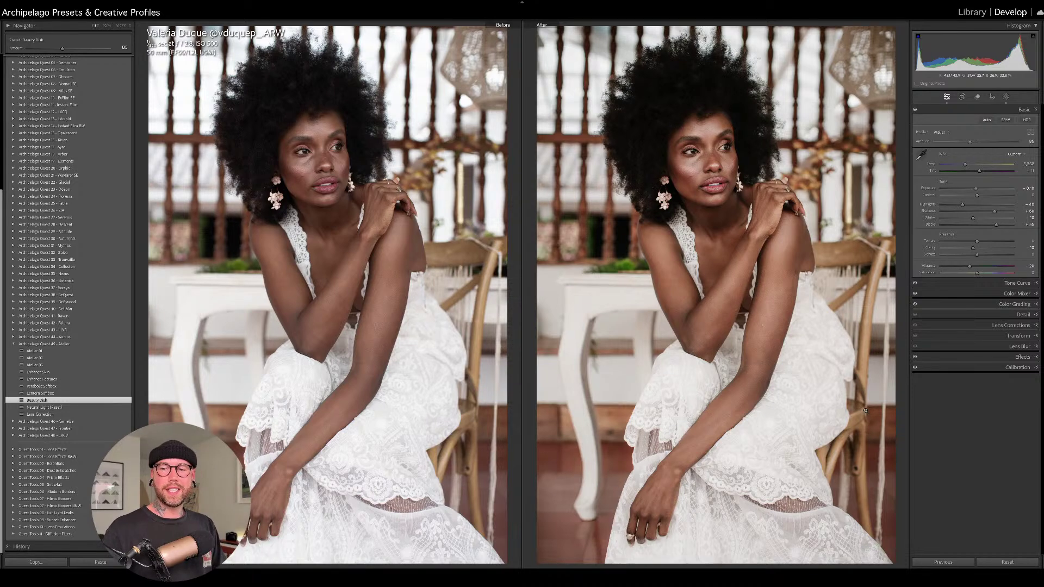
# Close the side-by-side comparison, move to the next portrait, and sample its pale backdrop to correct the white balance.
pyautogui.press('y')
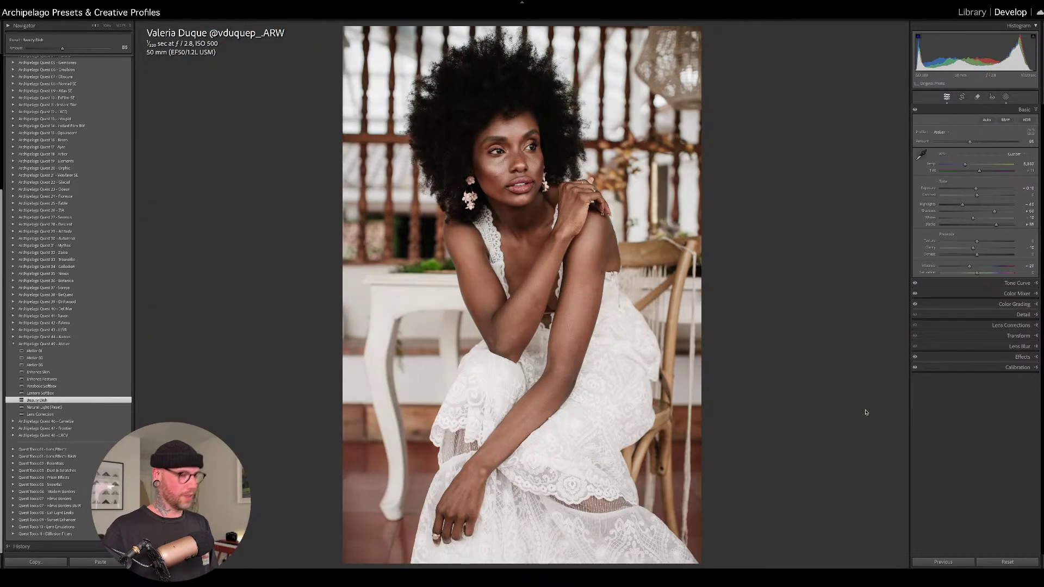
pyautogui.press('Right')
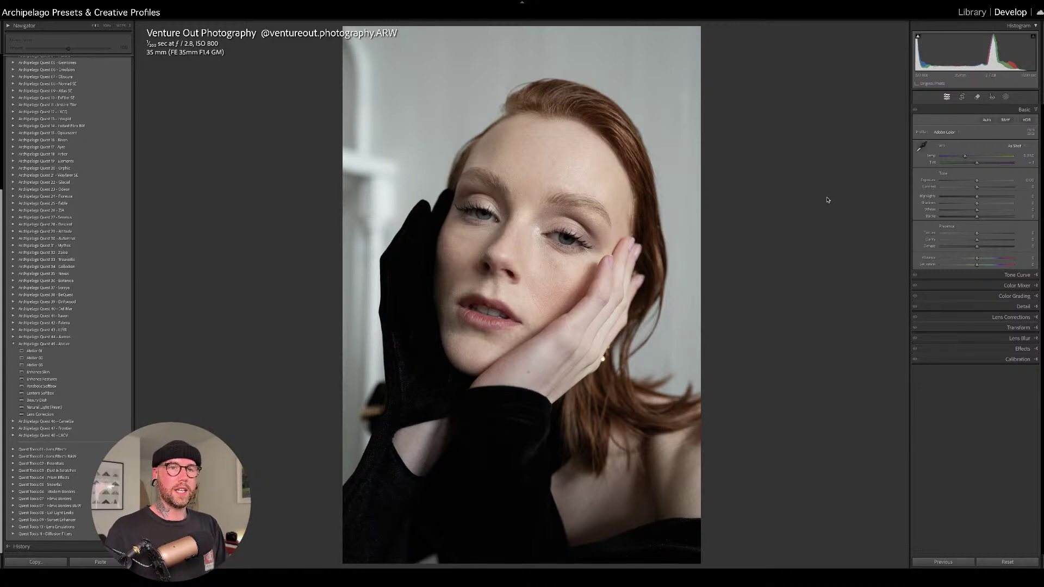
pyautogui.click(927, 150)
pyautogui.click(698, 143)
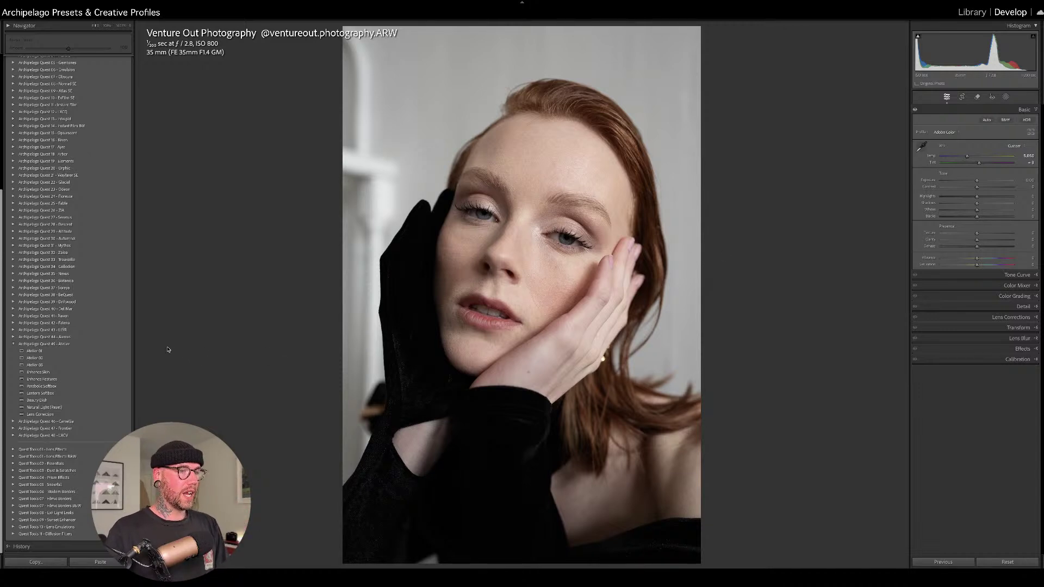
# Apply the Atelier 03 preset to the portrait, raise the exposure slightly, and set the profile amount to 0.
pyautogui.click(123, 352)
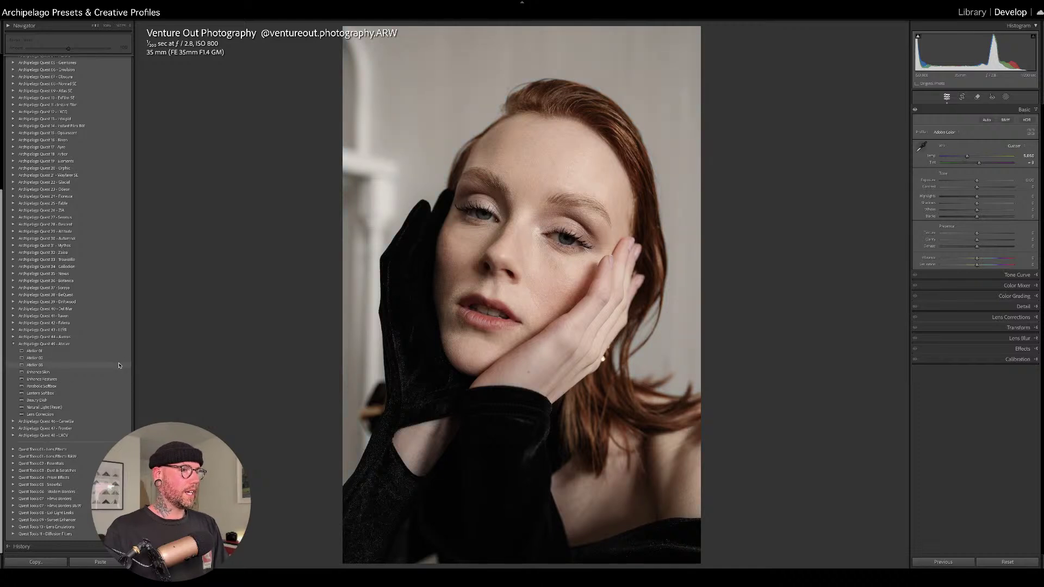
pyautogui.click(119, 365)
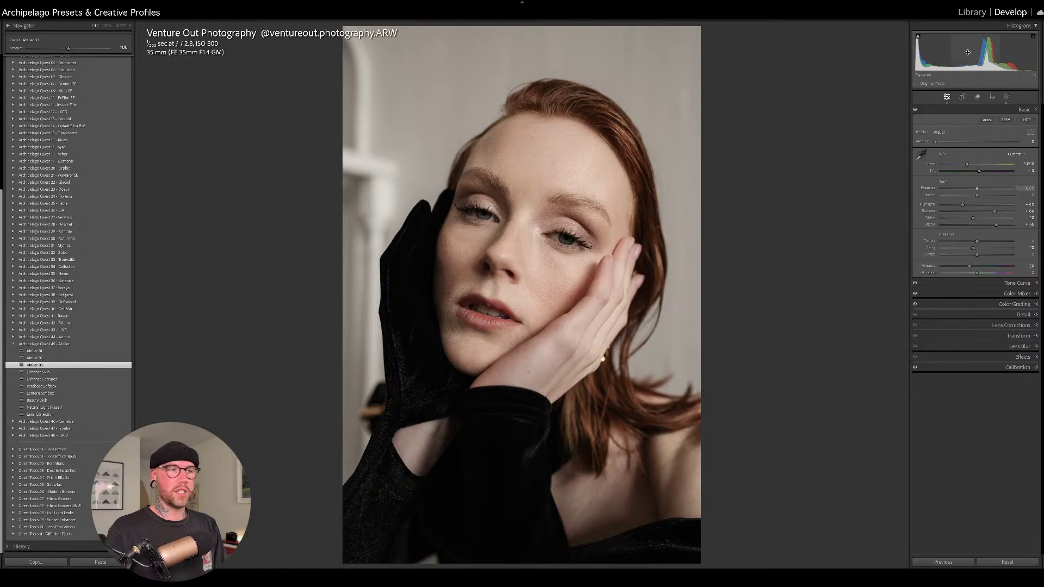
pyautogui.moveTo(969, 53); pyautogui.dragTo(971, 53)
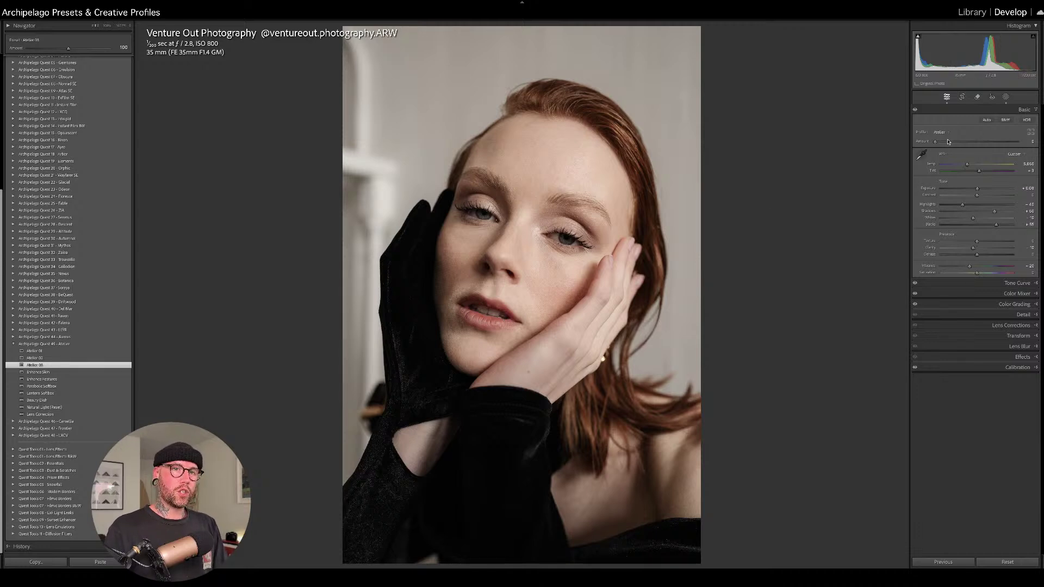
pyautogui.moveTo(936, 142); pyautogui.dragTo(872, 145)
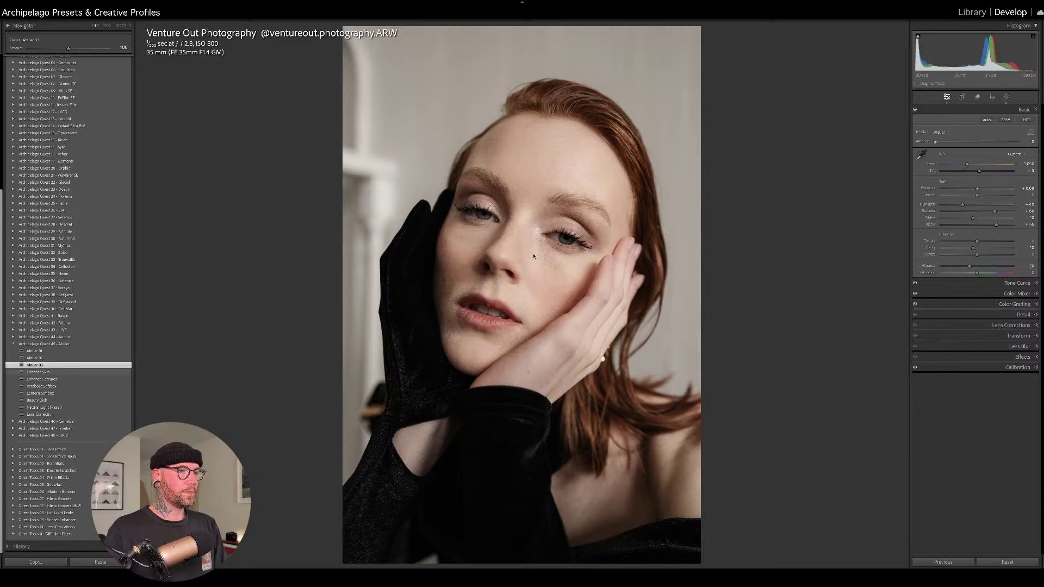
# Apply the Enhance Skin preset, test weaker and stronger amounts, set it to 92, and inspect the skin close up.
pyautogui.click(128, 372)
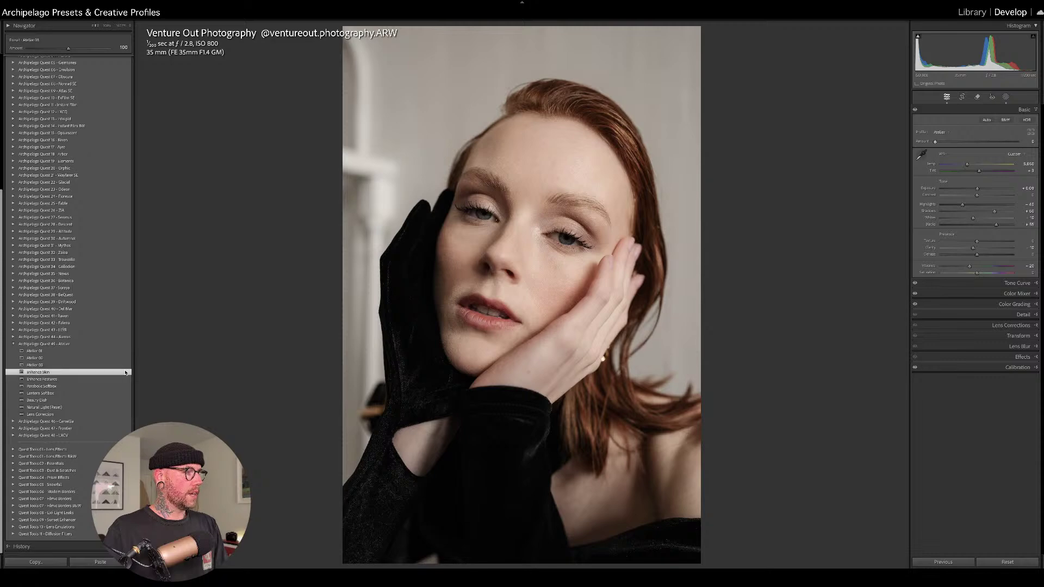
pyautogui.click(545, 217)
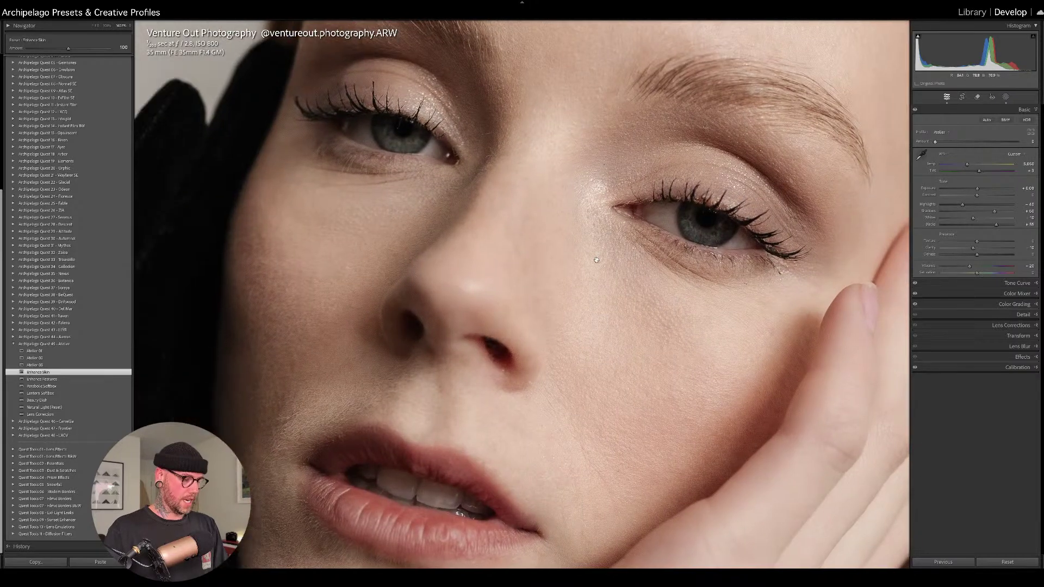
pyautogui.click(605, 267)
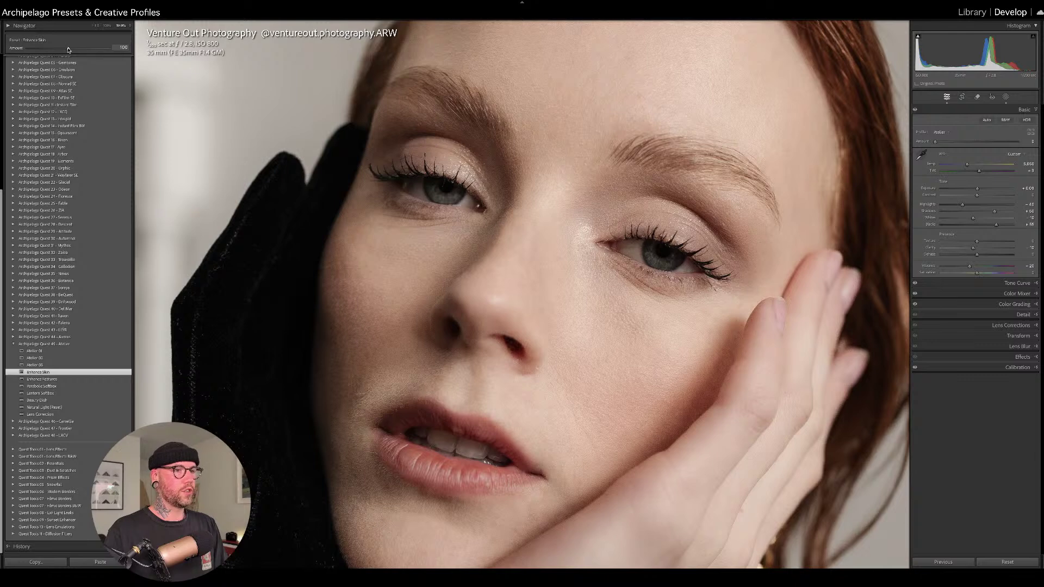
pyautogui.moveTo(68, 49); pyautogui.dragTo(8, 52)
pyautogui.moveTo(171, 49); pyautogui.dragTo(68, 38)
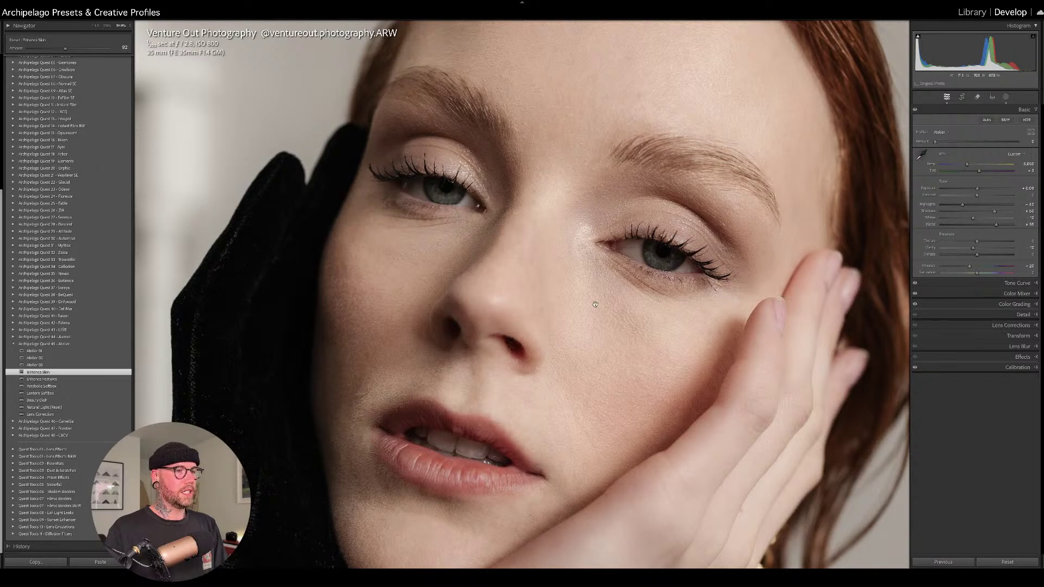
pyautogui.moveTo(594, 279); pyautogui.dragTo(579, 314)
pyautogui.moveTo(561, 75); pyautogui.dragTo(575, 116)
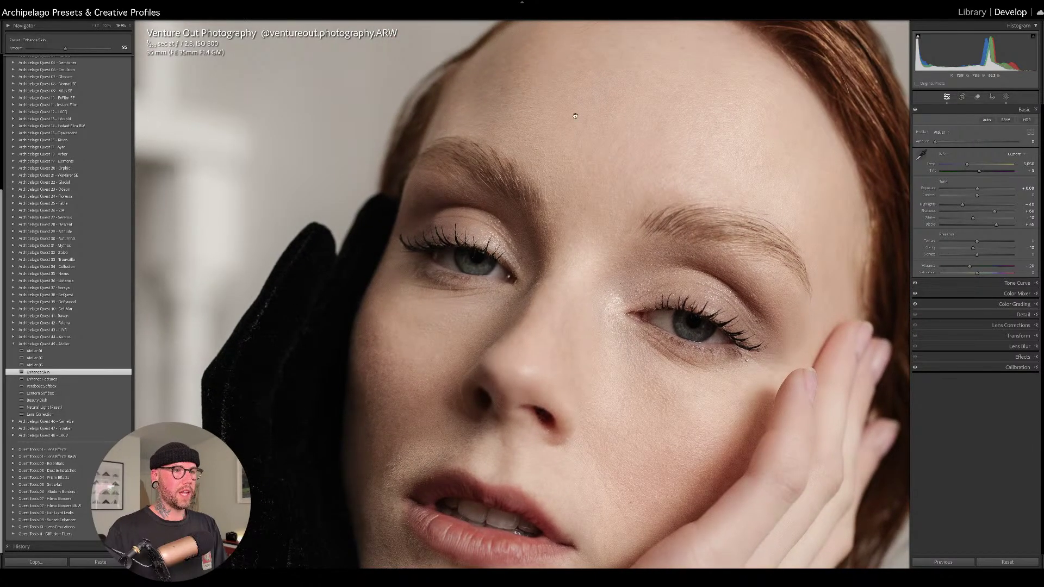
pyautogui.scroll(-5, 606, 144)
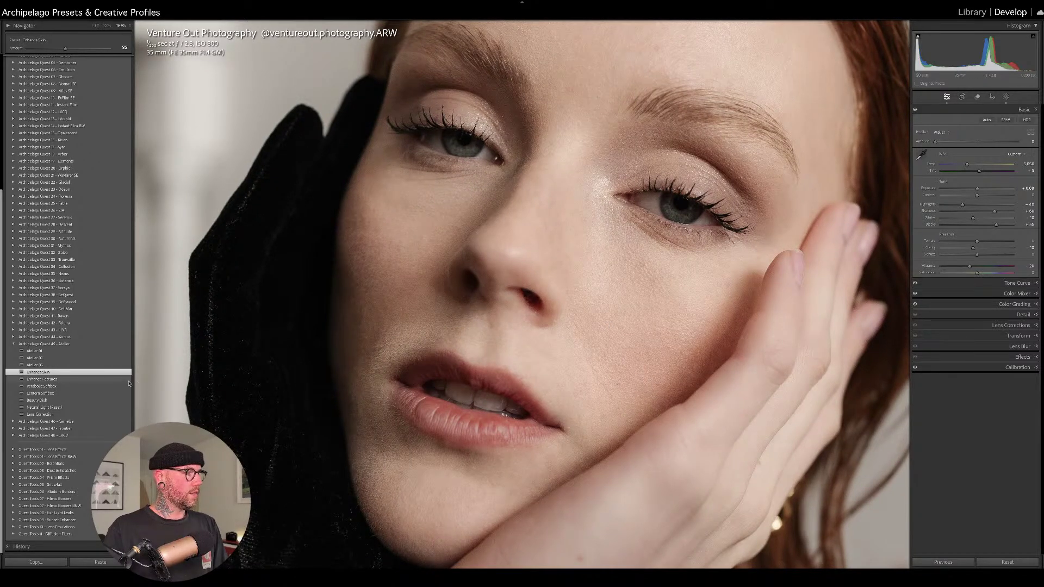
# Apply the Enhance Features preset, test its amount at both extremes, and set it to about 144.
pyautogui.click(123, 381)
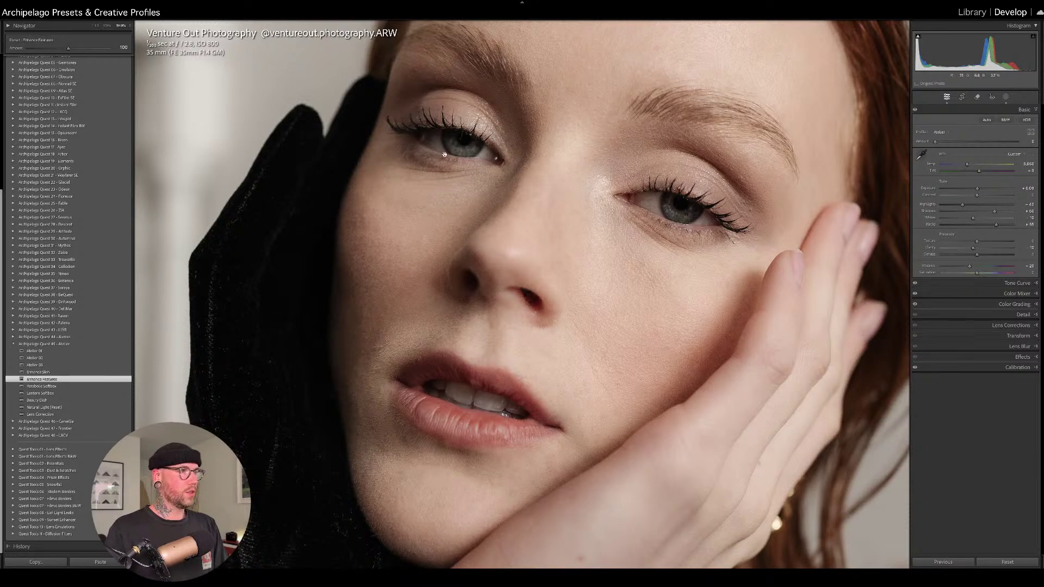
pyautogui.moveTo(69, 49); pyautogui.dragTo(214, 53)
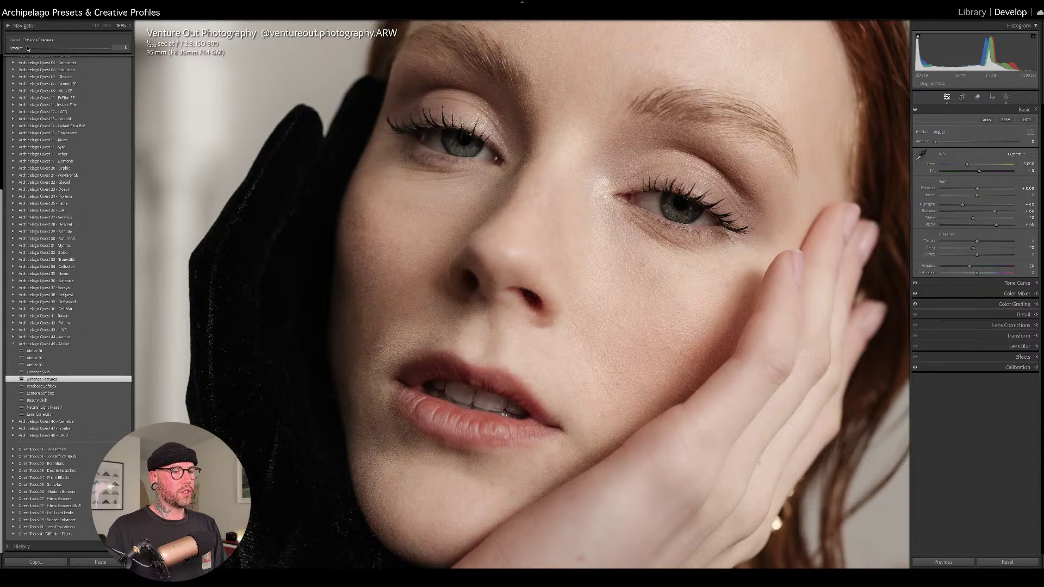
pyautogui.moveTo(97, 49); pyautogui.dragTo(87, 51)
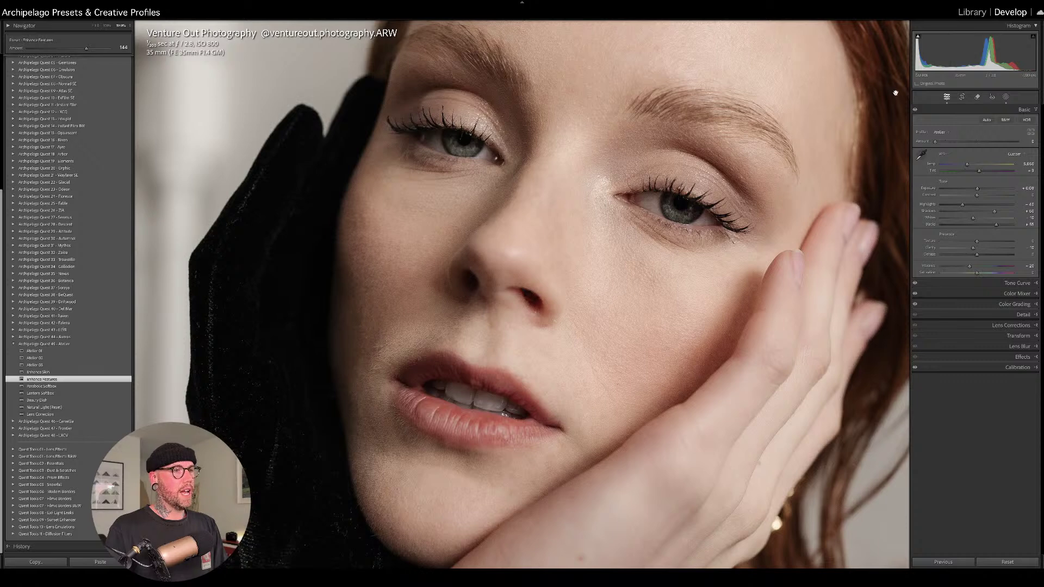
pyautogui.moveTo(648, 206); pyautogui.dragTo(660, 229)
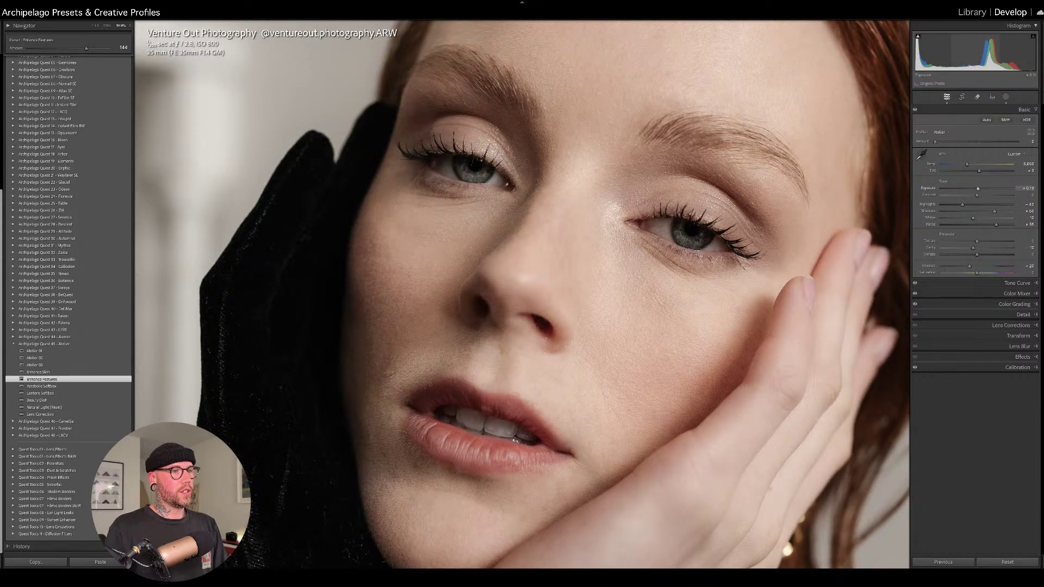
# Fine-tune the exposure slightly brighter while viewing the face close up, and return to the full photo.
pyautogui.moveTo(970, 54); pyautogui.dragTo(988, 53)
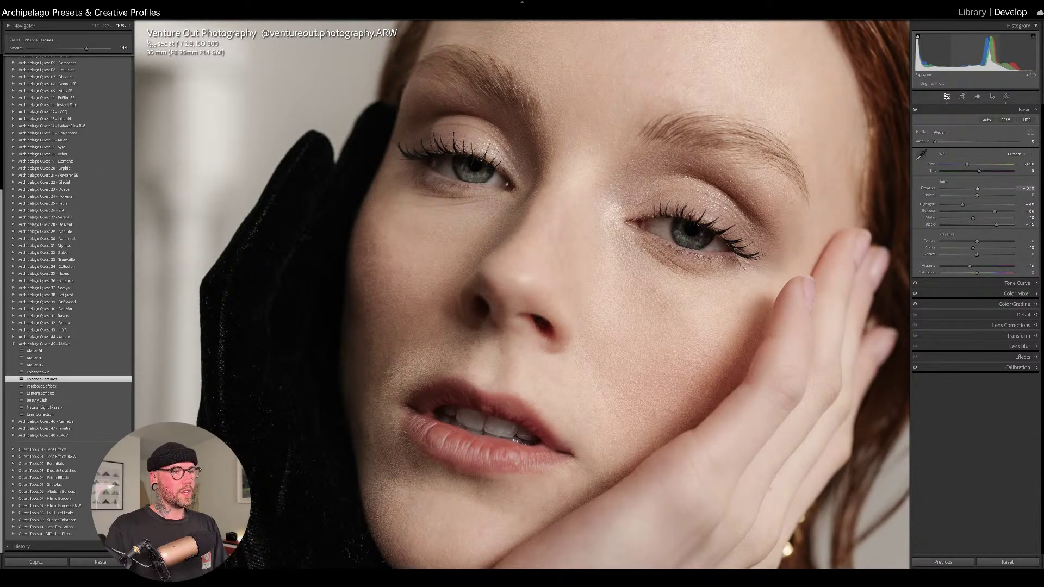
pyautogui.moveTo(653, 278); pyautogui.dragTo(604, 266)
pyautogui.click(604, 267)
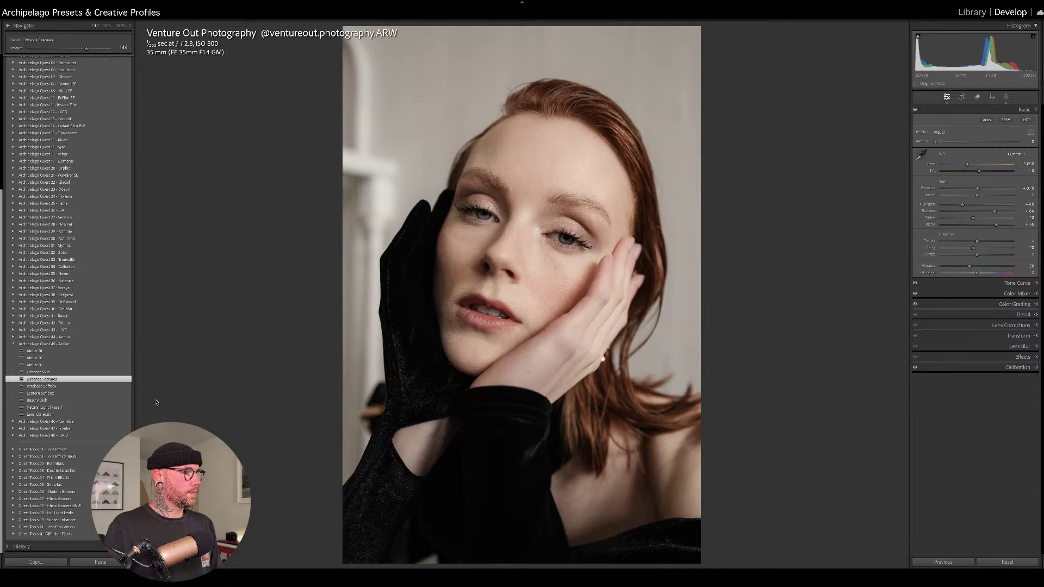
# Apply the Lantern Softbox preset, compare it at 0, set its amount to 81, and lower the exposure to +0.04.
pyautogui.click(128, 393)
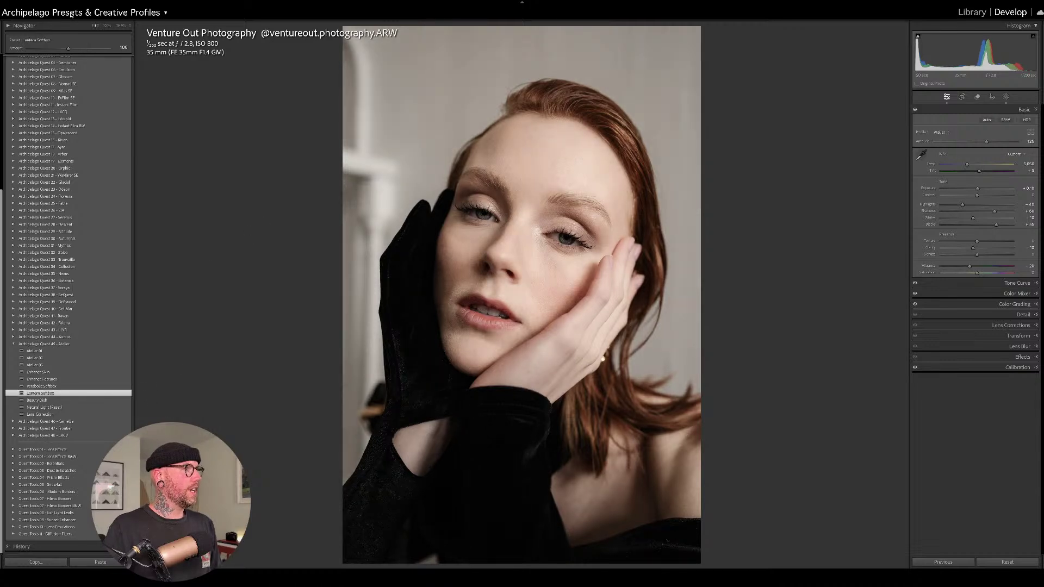
pyautogui.moveTo(68, 50); pyautogui.dragTo(28, 49)
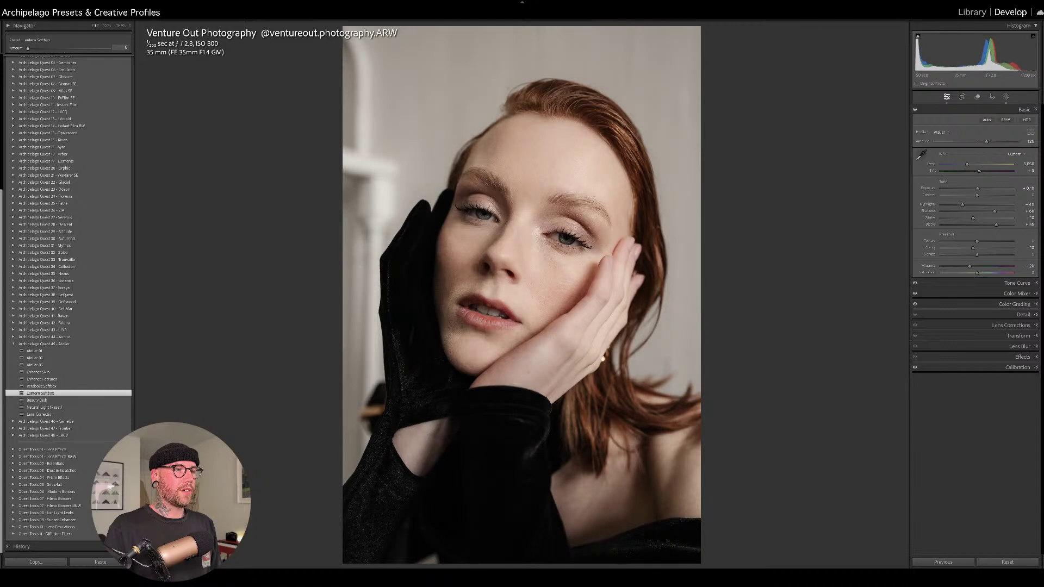
pyautogui.moveTo(27, 48); pyautogui.dragTo(60, 48)
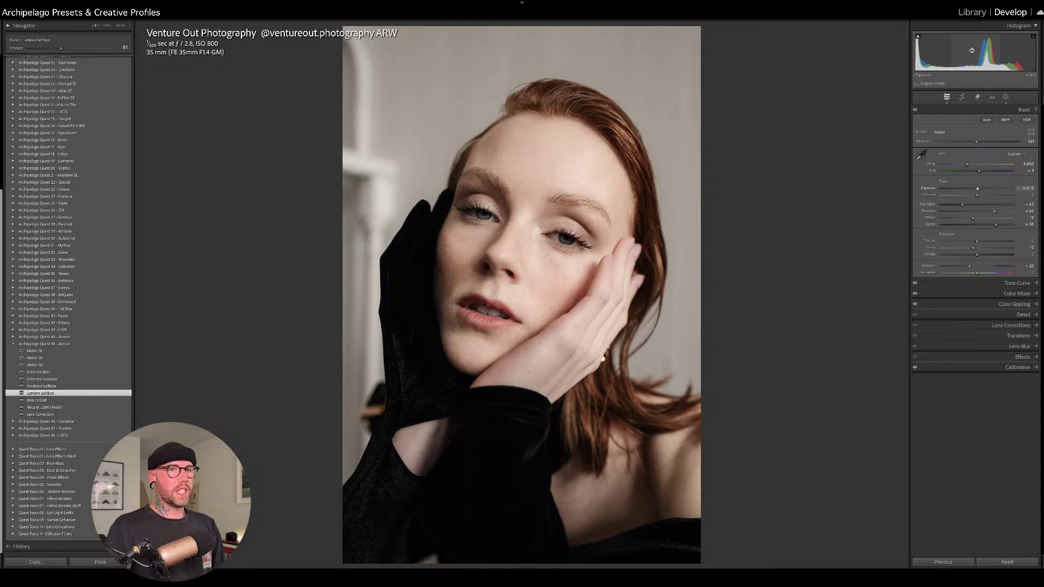
pyautogui.moveTo(989, 52); pyautogui.dragTo(985, 51)
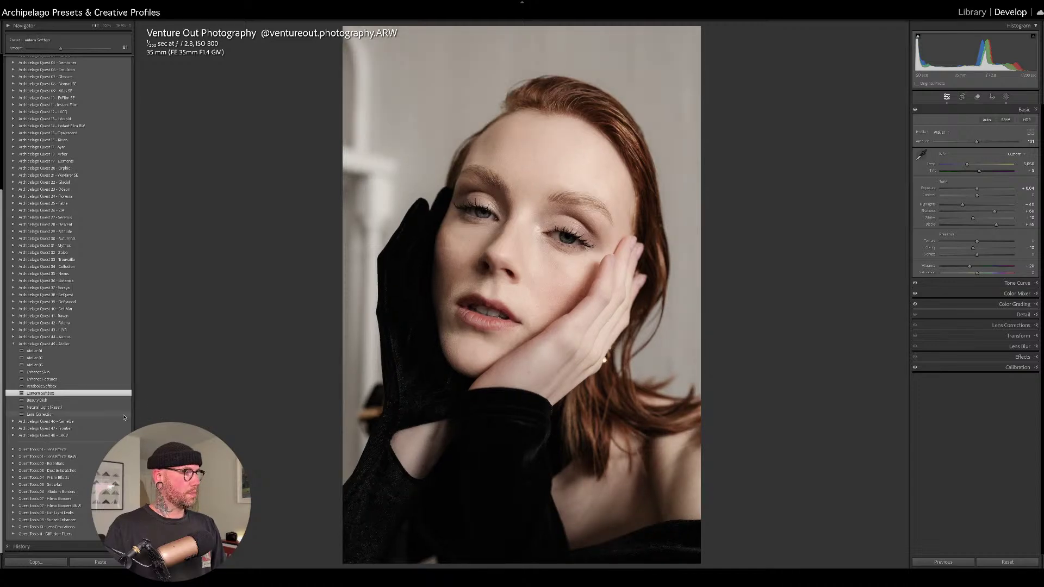
# Apply the Lens Correction preset, undo it to check the difference, and apply it again.
pyautogui.click(124, 416)
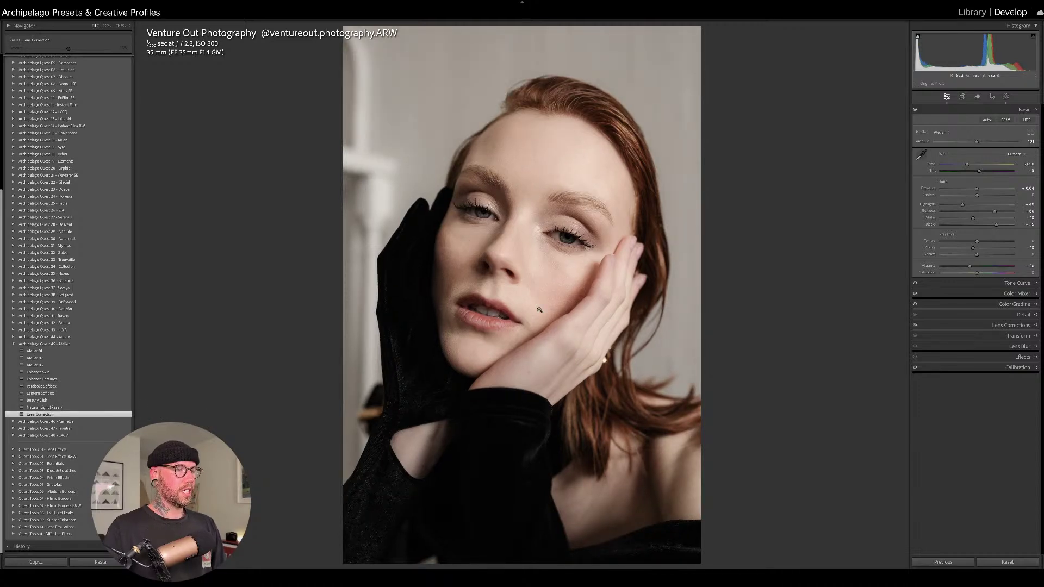
pyautogui.hotkey('ctrl', 'z')
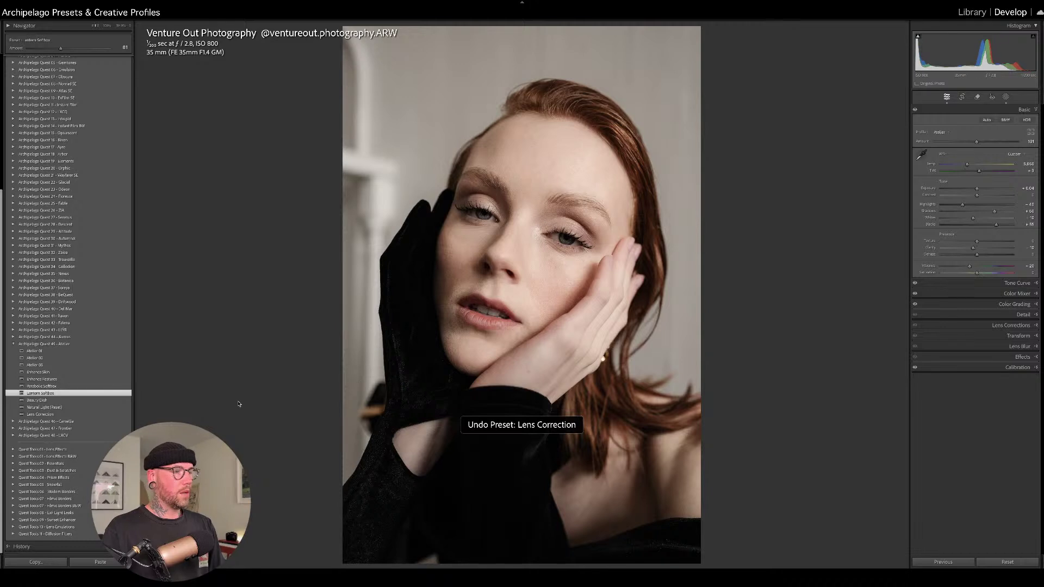
pyautogui.click(109, 414)
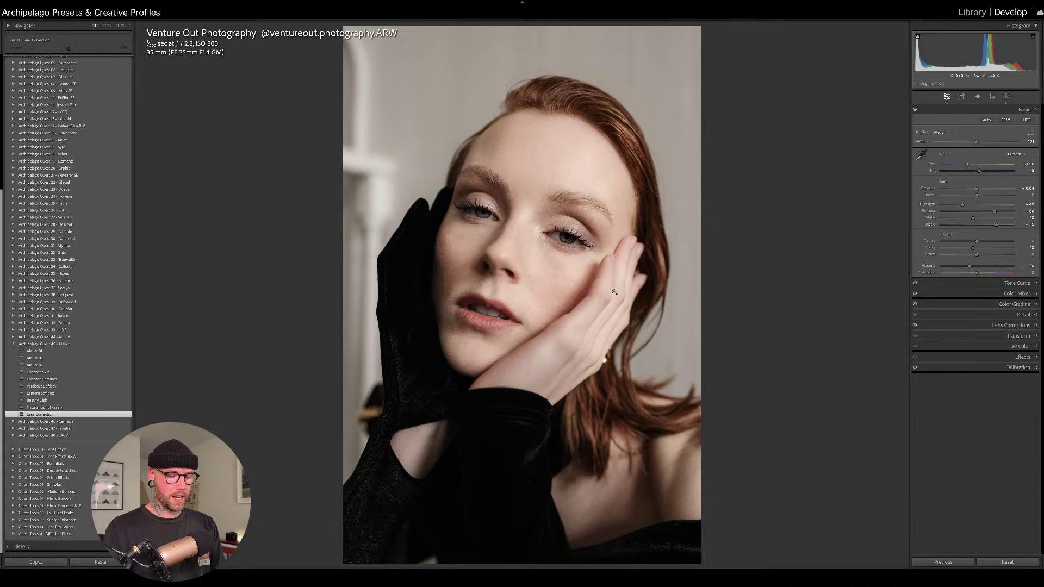
# Toggle the unedited version on and off, try a stronger profile amount, and undo that amount change.
pyautogui.press('\\')
pyautogui.press('\\')
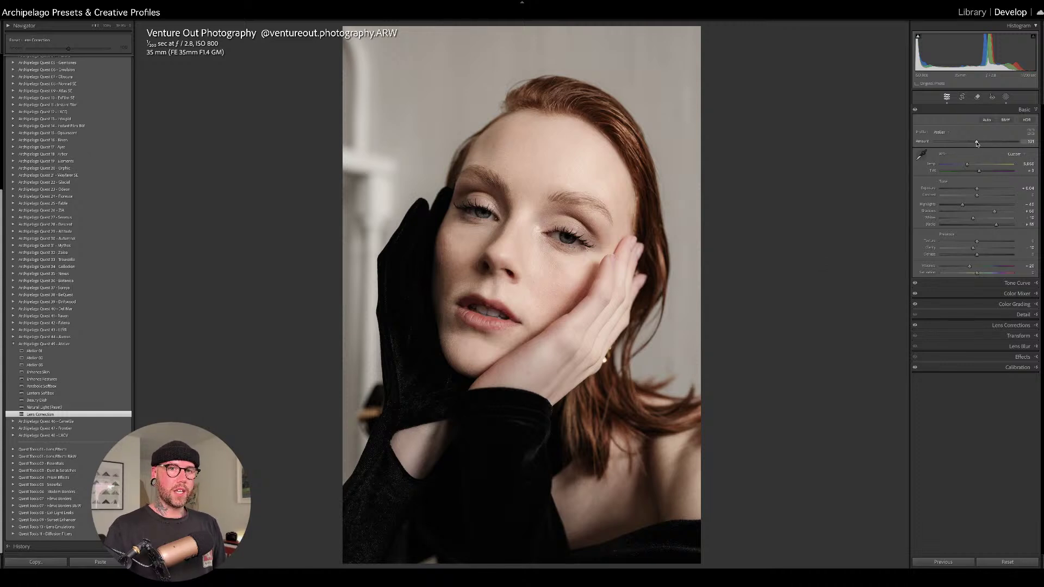
pyautogui.moveTo(977, 143); pyautogui.dragTo(1010, 142)
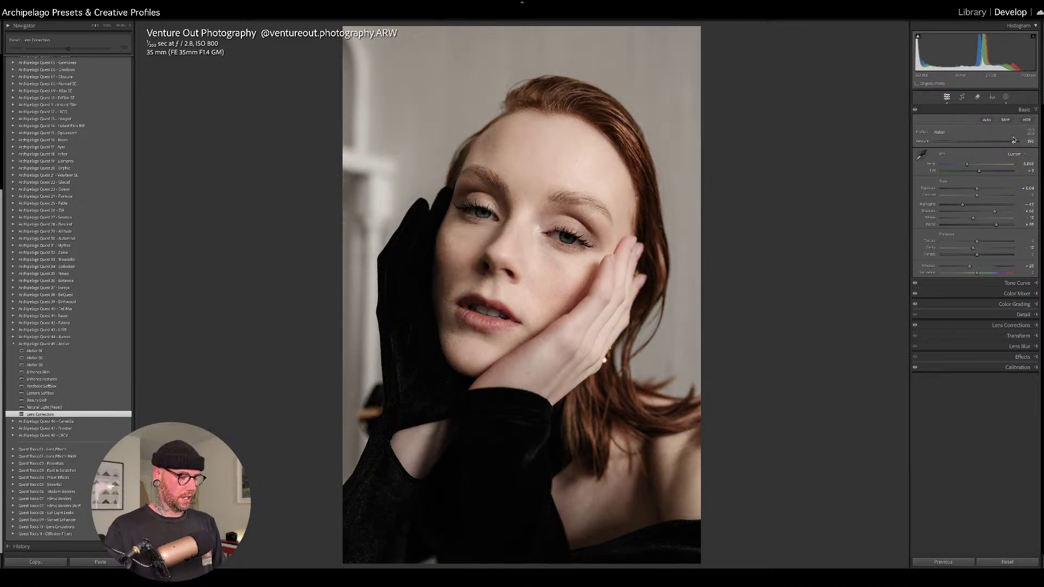
pyautogui.hotkey('ctrl', 'z')
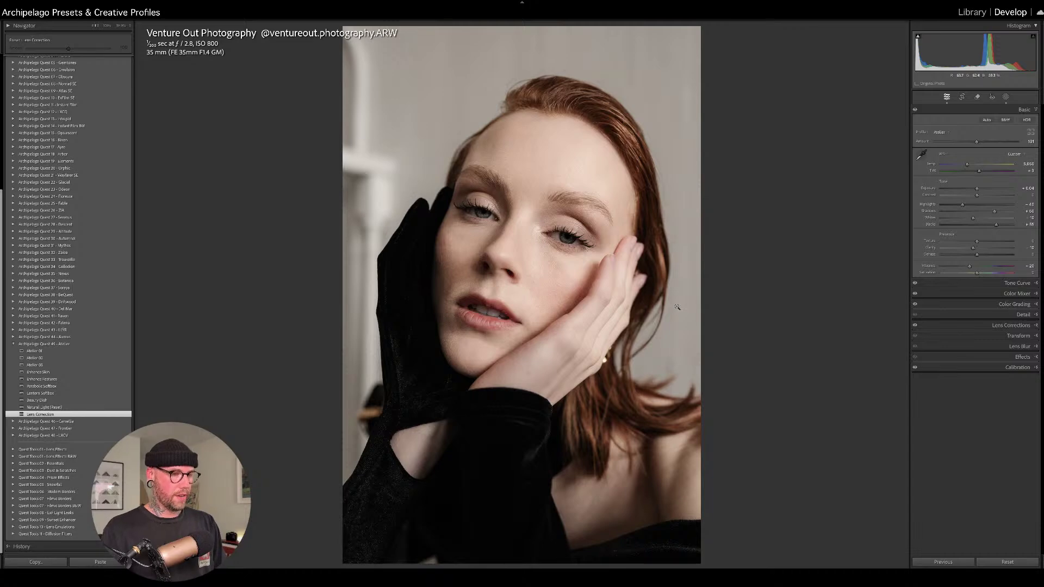
# Compare before and after side by side, on the full portrait and close up on the eye and cheek.
pyautogui.press('y')
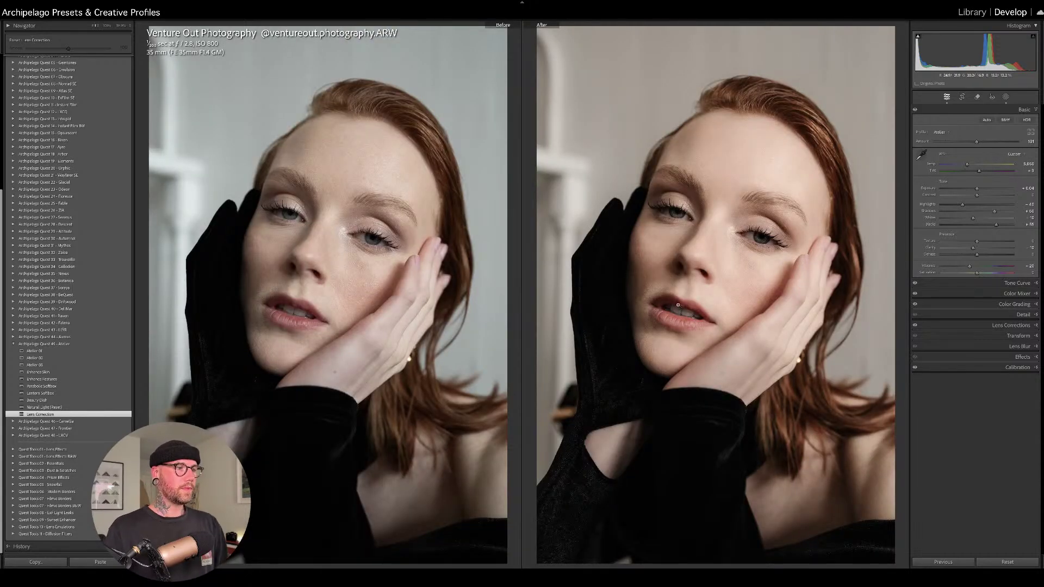
pyautogui.click(680, 297)
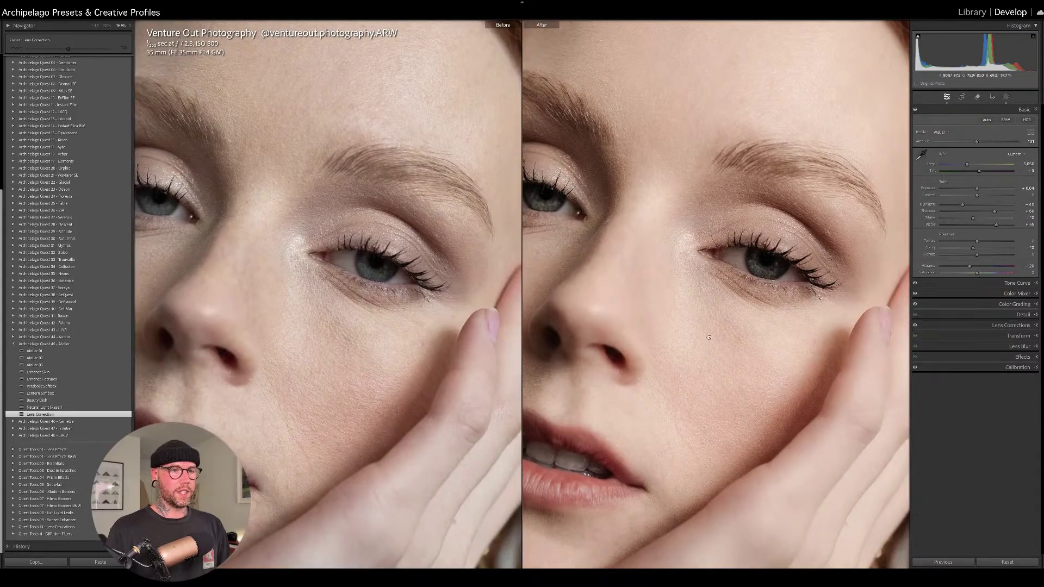
pyautogui.moveTo(709, 337); pyautogui.dragTo(700, 297)
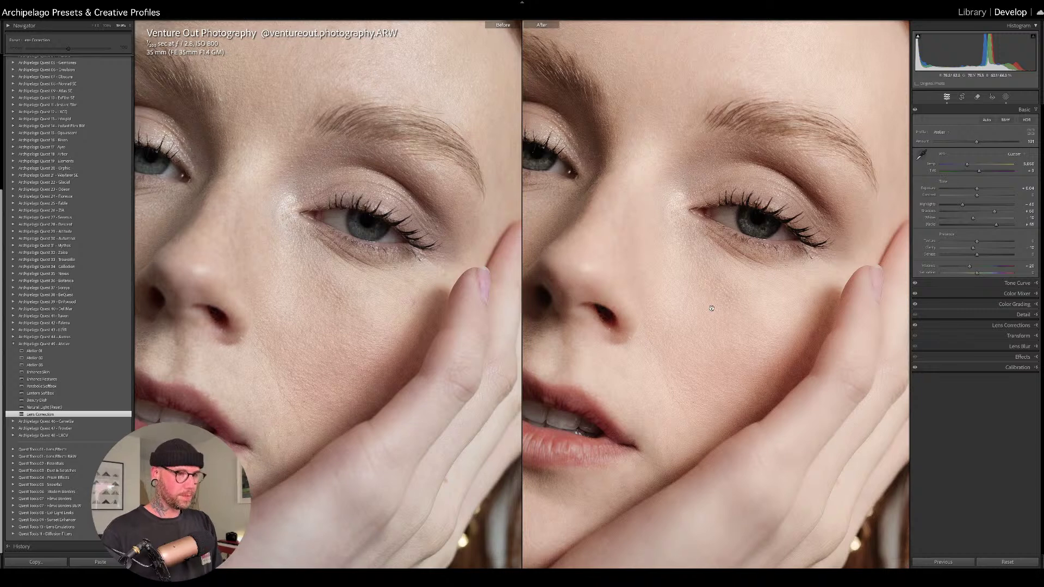
pyautogui.click(701, 283)
# Return to the photo grid, select the two edited portraits (photos 3 and 4), and view them together in Survey view.
pyautogui.press('g')
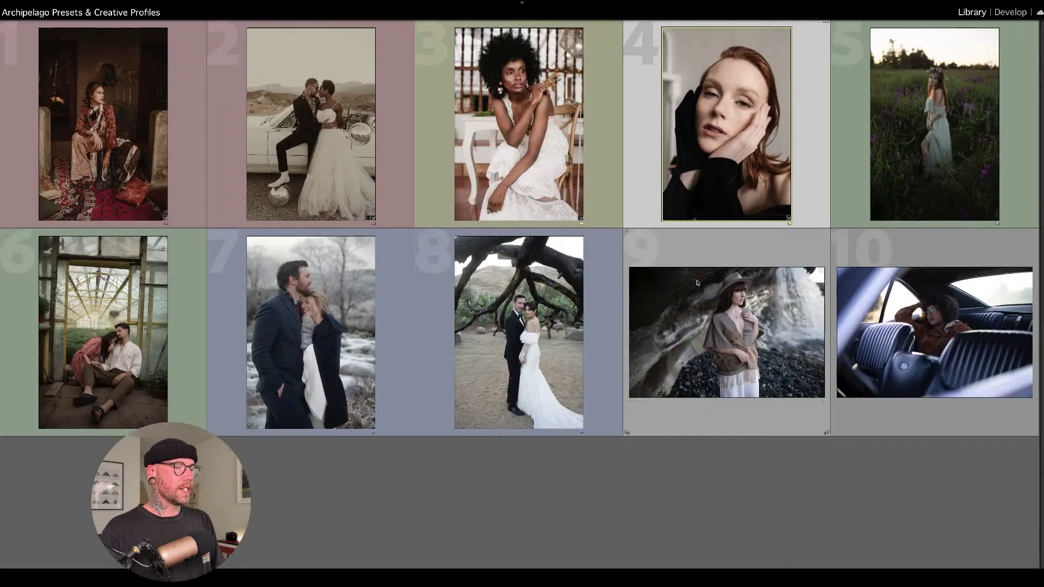
pyautogui.keyDown('shift'); pyautogui.click(602, 148); pyautogui.keyUp('shift')
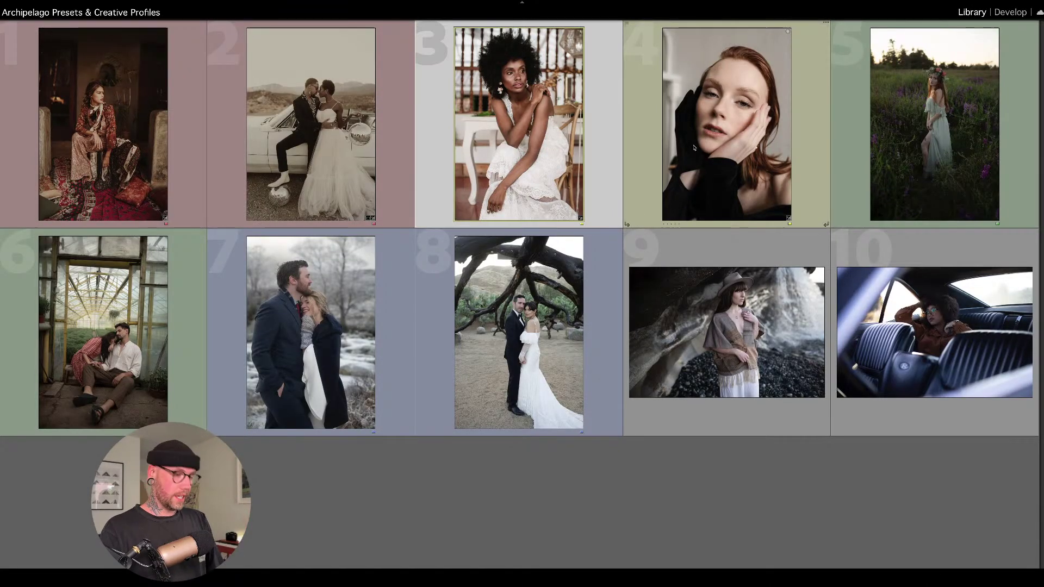
pyautogui.press('n')
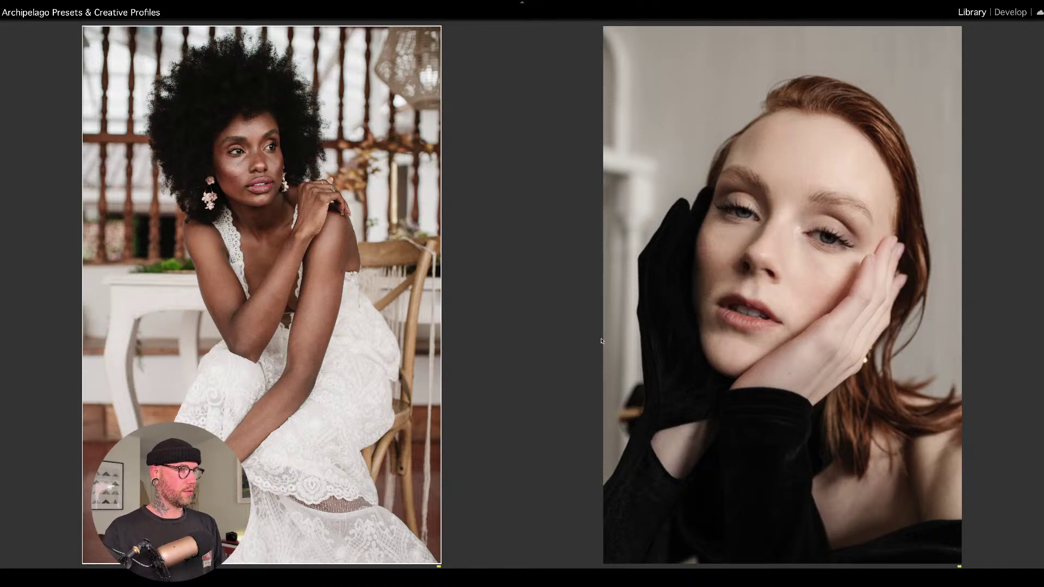
# Return to the photo grid, open photo 5 (woman in the flower meadow) for developing, and expand the Archipelago Quest 46 - Camellia presets.
pyautogui.press('g')
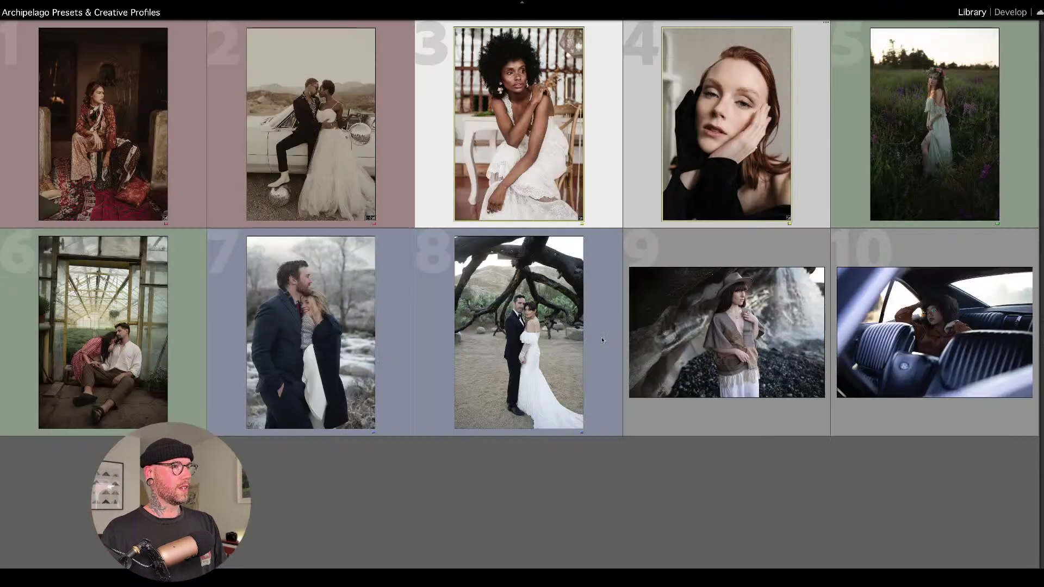
pyautogui.click(886, 146)
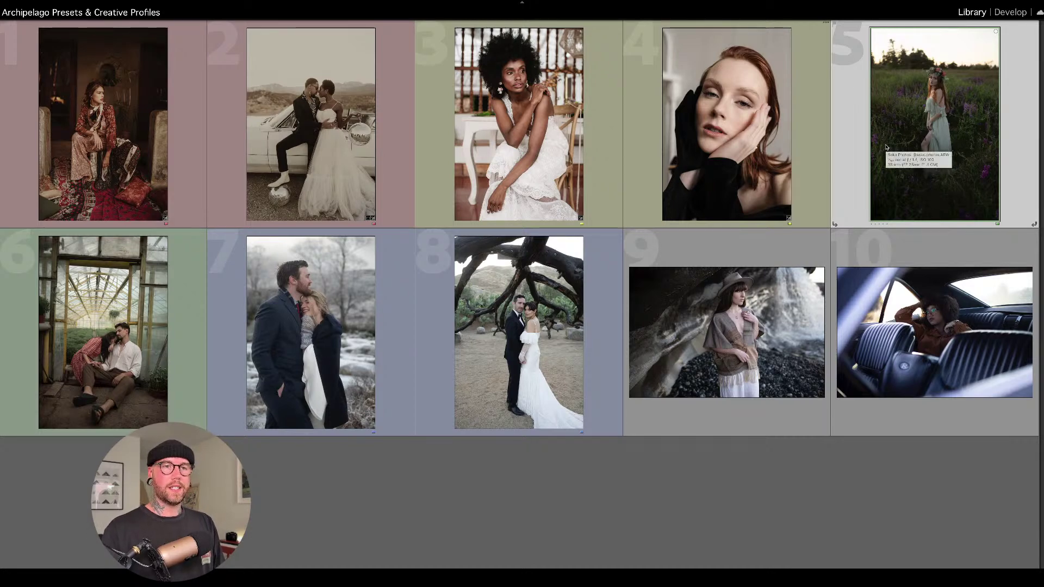
pyautogui.press('d')
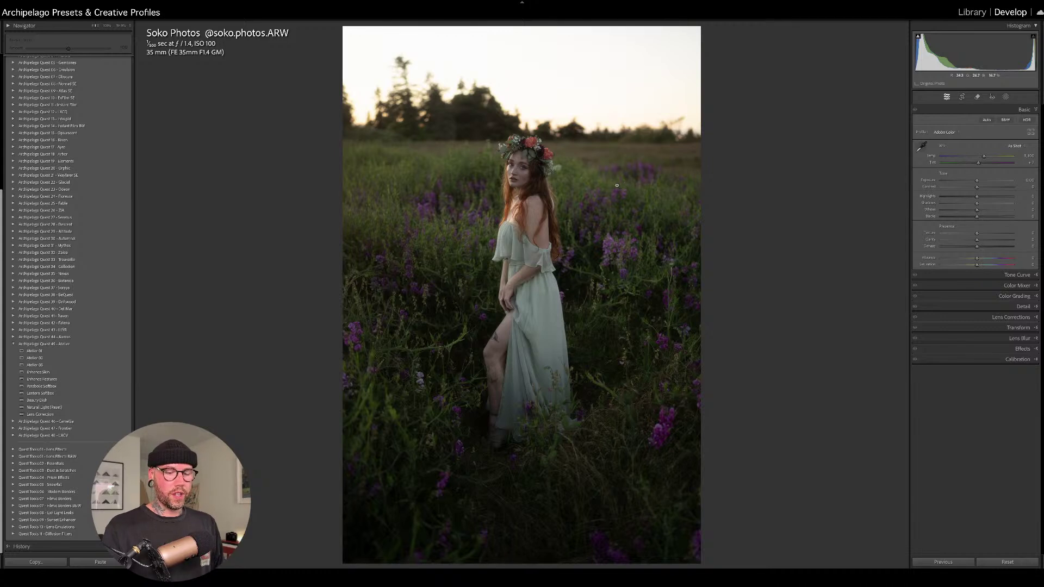
pyautogui.click(13, 344)
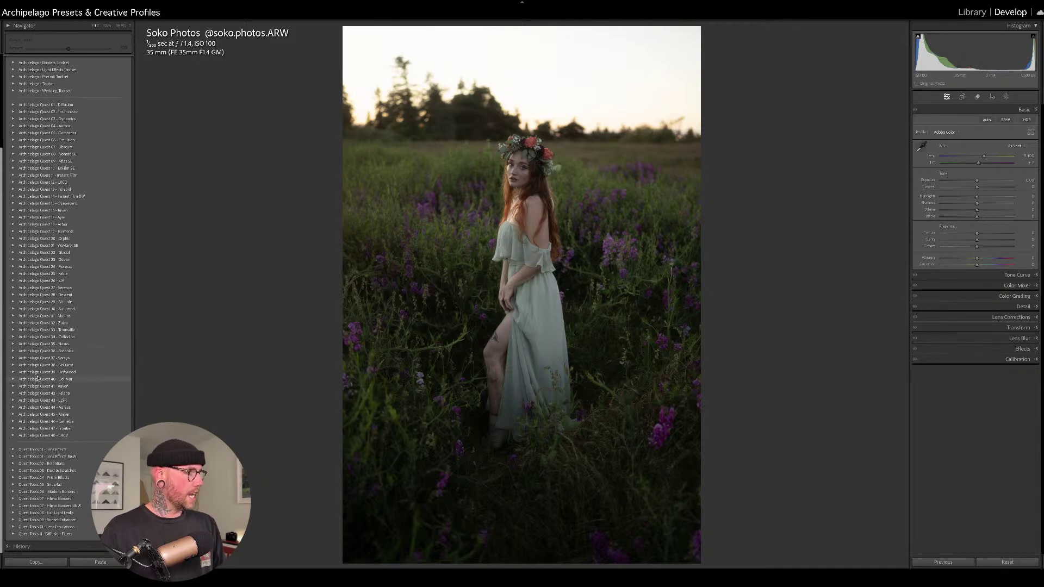
pyautogui.click(13, 421)
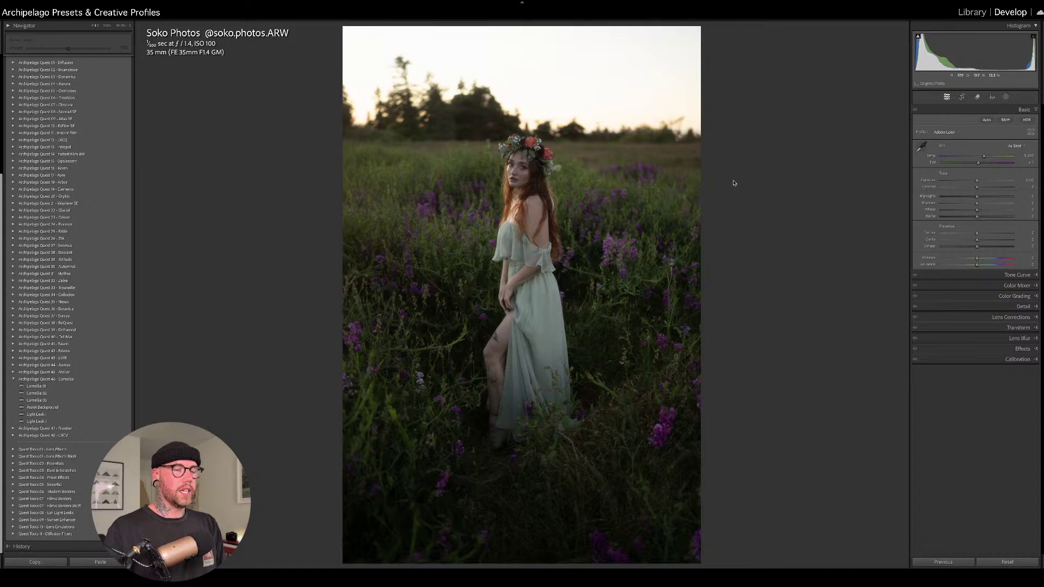
# Slightly brighten the meadow portrait, warm its white balance, and apply the Camellia 03 preset.
pyautogui.moveTo(974, 51); pyautogui.dragTo(984, 51)
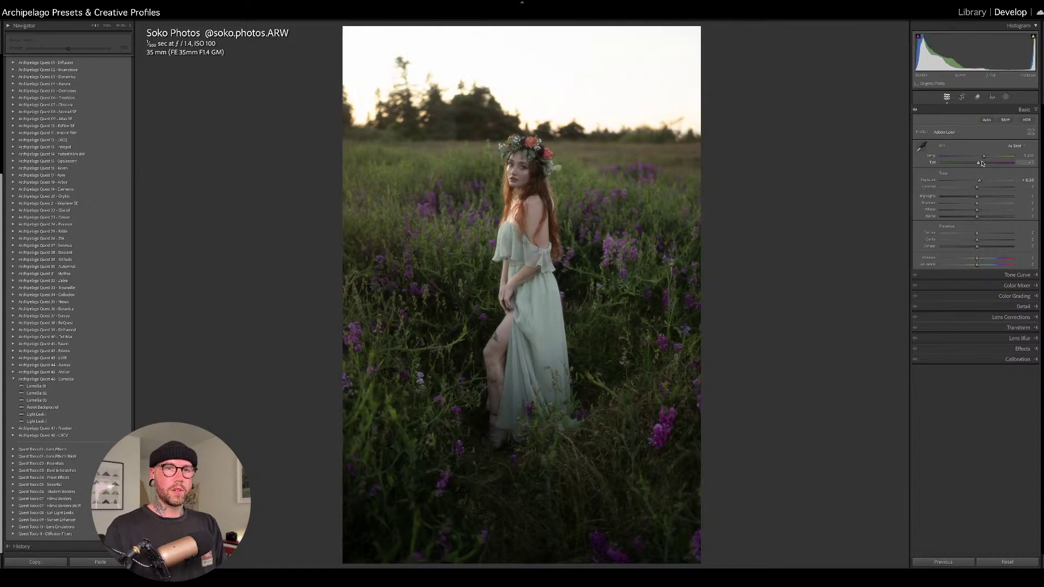
pyautogui.moveTo(985, 156)
pyautogui.mouseDown()
pyautogui.moveTo(980, 164)
pyautogui.moveTo(992, 156)
pyautogui.mouseUp()
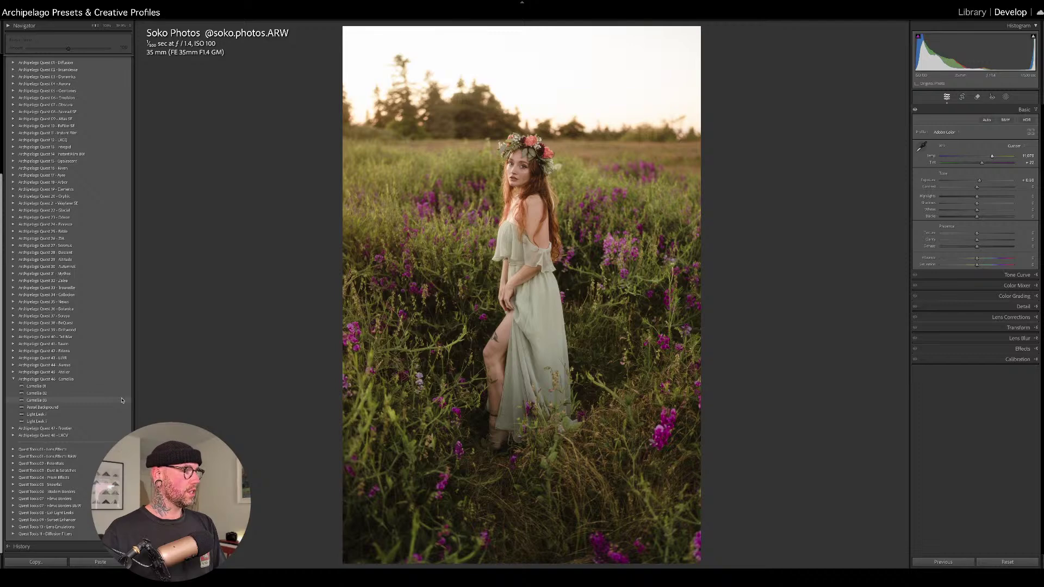
pyautogui.click(122, 401)
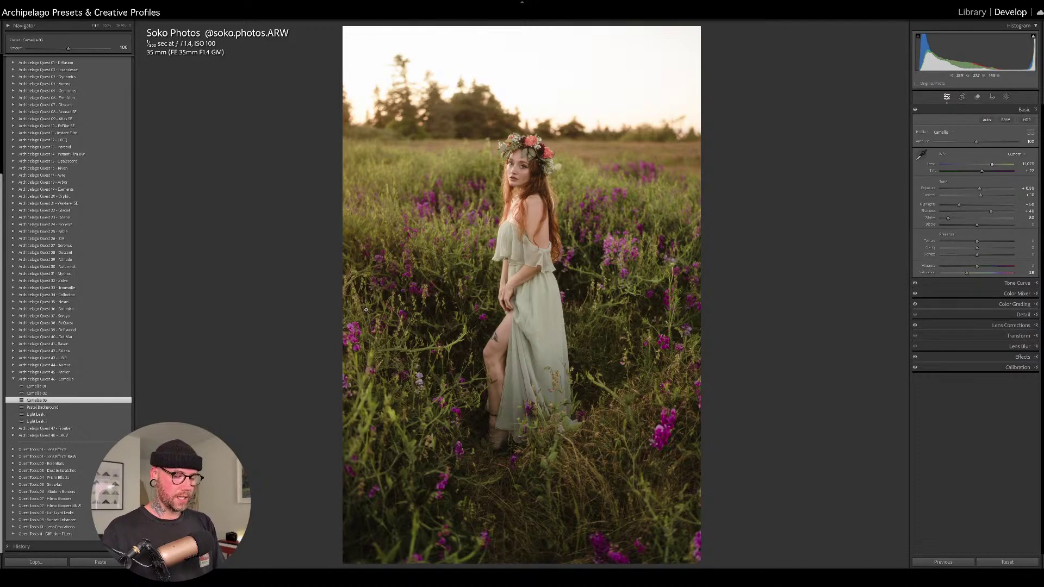
# Toggle the unedited version on and off, and raise the Camellia profile amount to nearly its maximum.
pyautogui.press('\\')
pyautogui.press('\\')
pyautogui.press('\\')
pyautogui.press('\\')
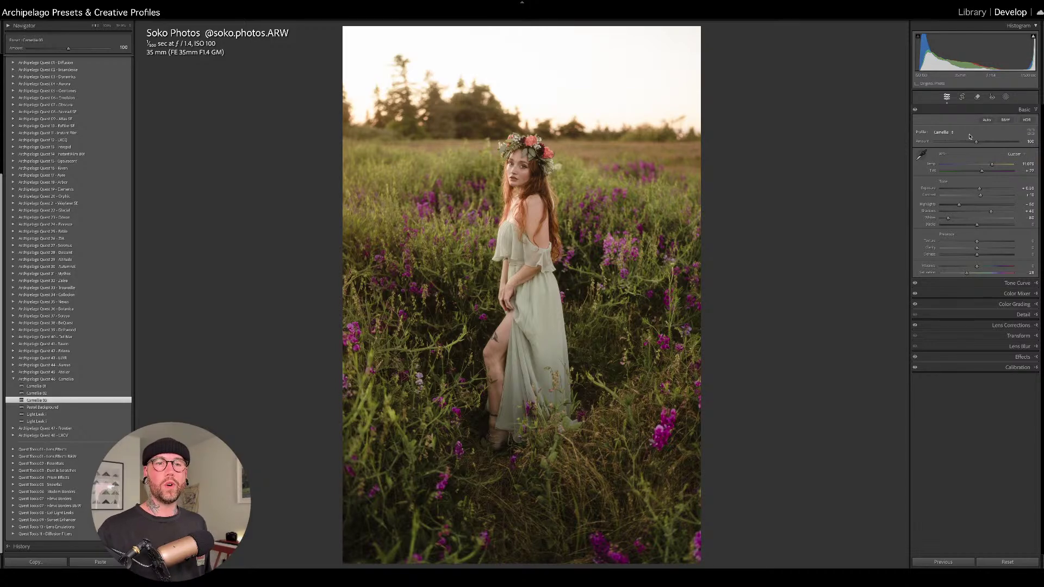
pyautogui.moveTo(977, 143); pyautogui.dragTo(1013, 146)
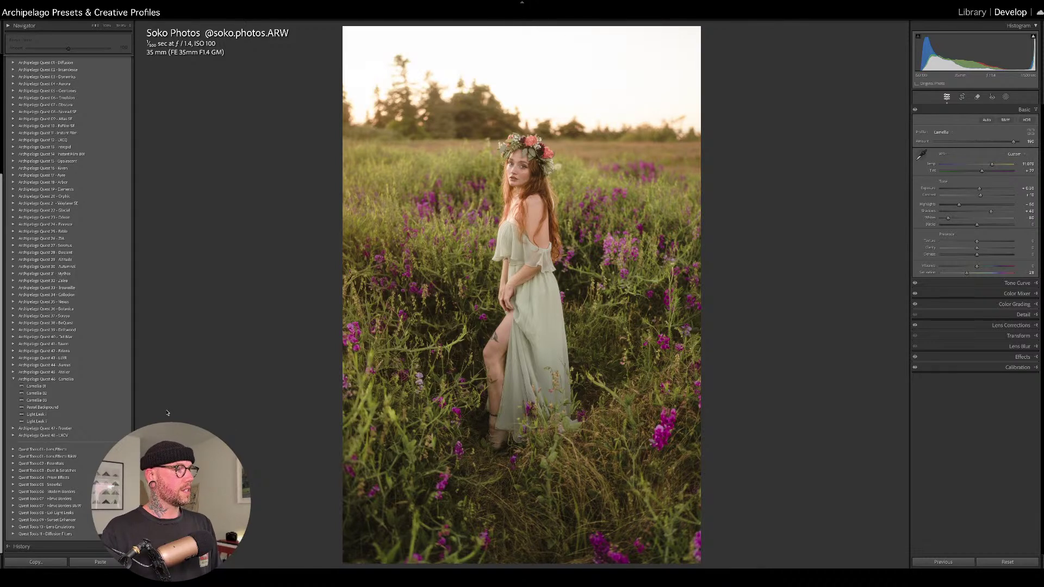
# Apply the Camellia set's background preset at amount 100 and add both Light Leak presets.
pyautogui.click(128, 408)
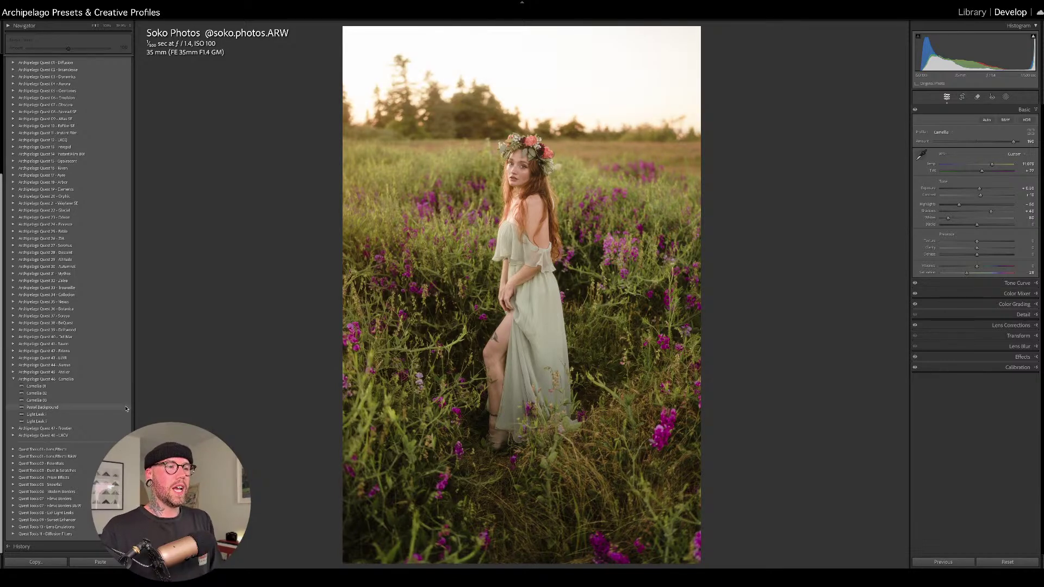
pyautogui.click(126, 409)
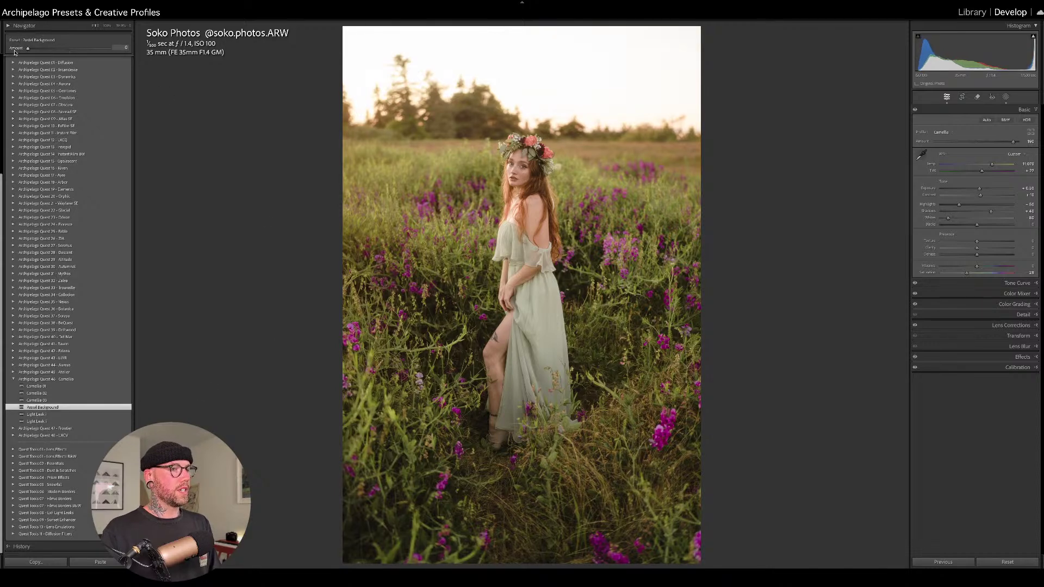
pyautogui.moveTo(68, 48)
pyautogui.mouseDown()
pyautogui.moveTo(131, 55)
pyautogui.moveTo(60, 54)
pyautogui.moveTo(74, 57)
pyautogui.moveTo(68, 49)
pyautogui.mouseUp()
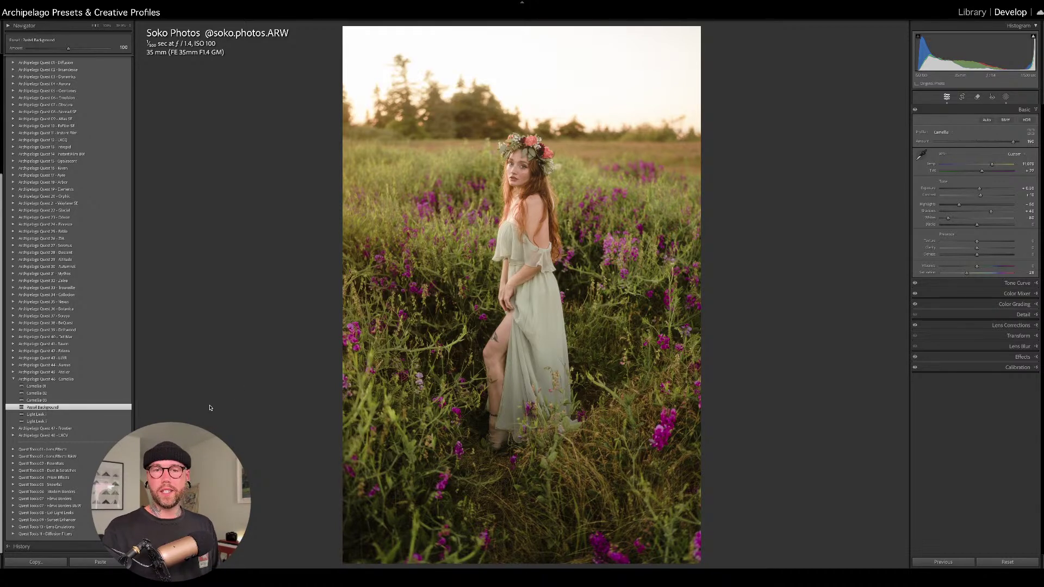
pyautogui.click(122, 414)
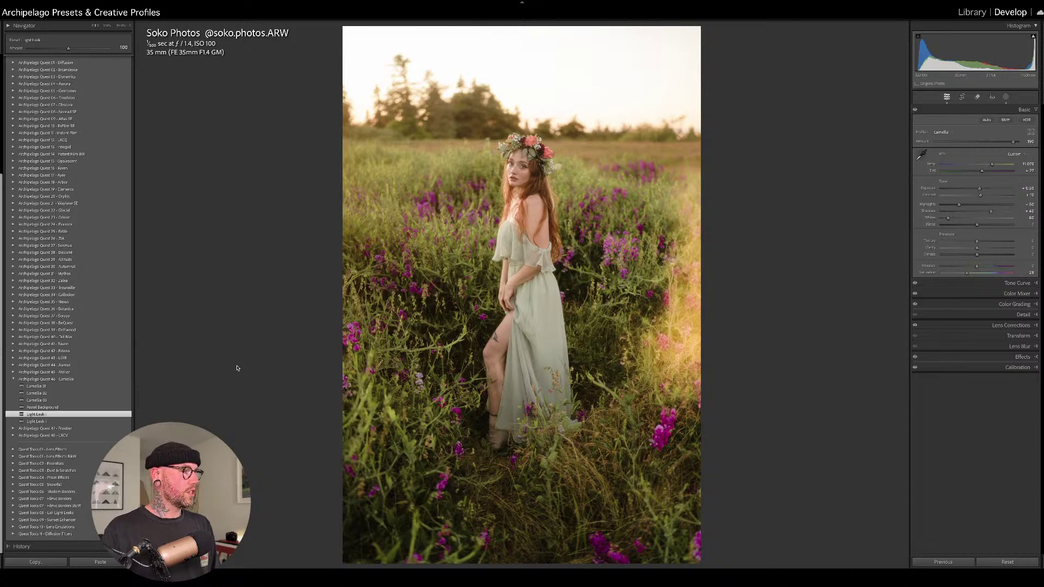
pyautogui.click(128, 422)
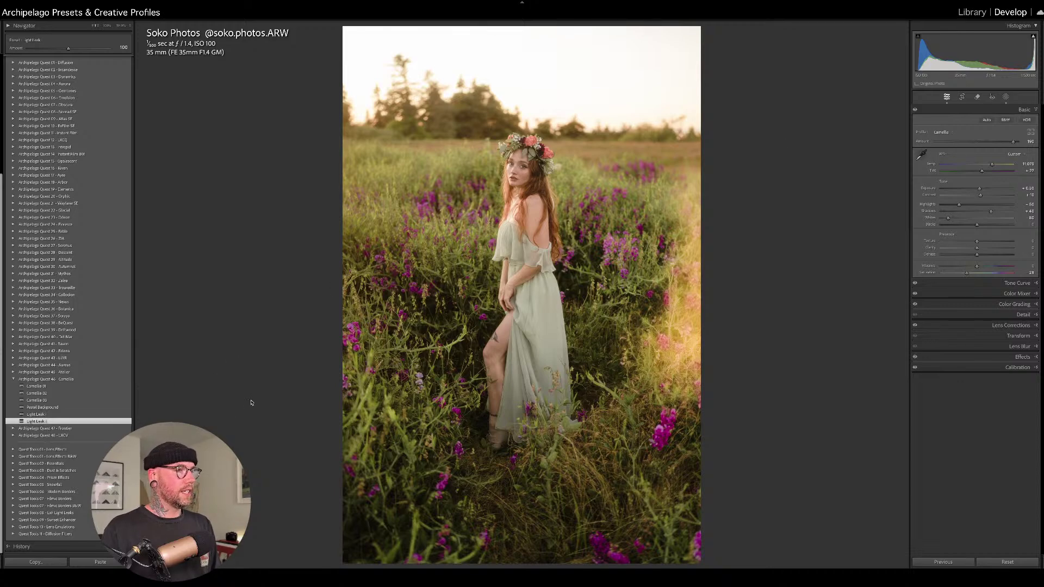
# Inspect the two light leak masks and strengthen the amount of the warm Light Leak 1 mask at the photo's right edge.
pyautogui.click(1006, 96)
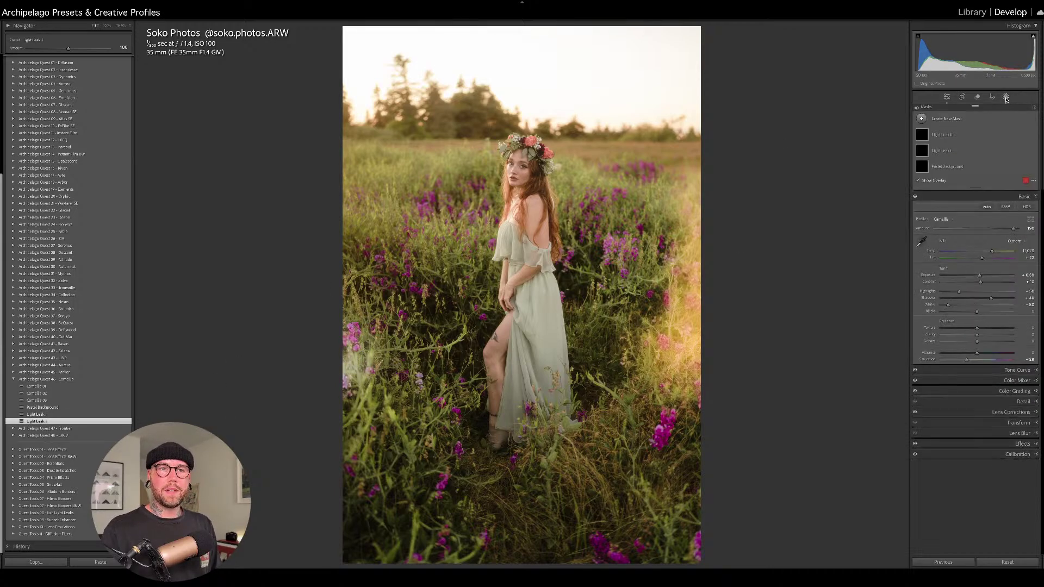
pyautogui.click(944, 136)
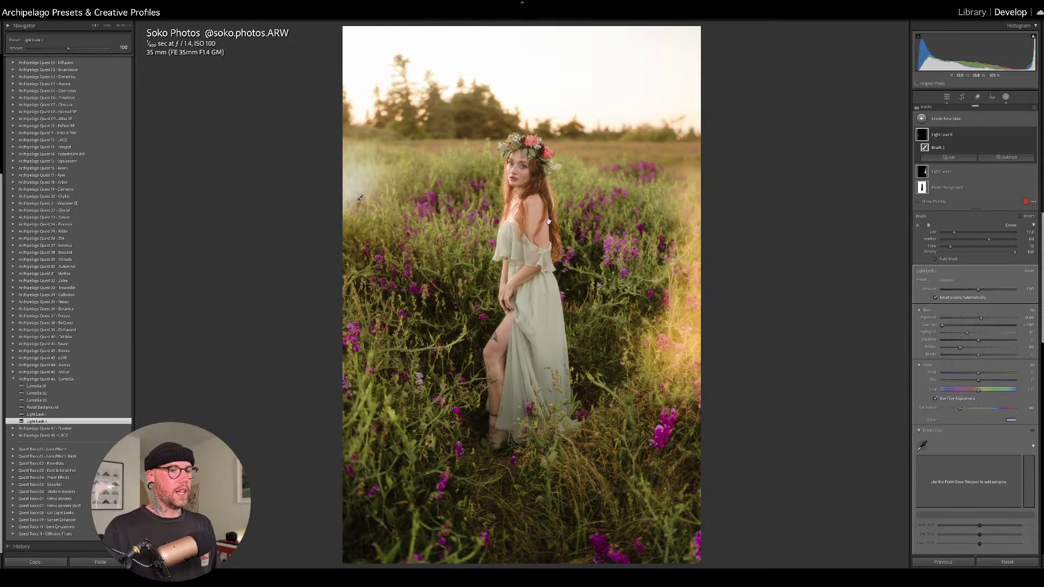
pyautogui.click(942, 172)
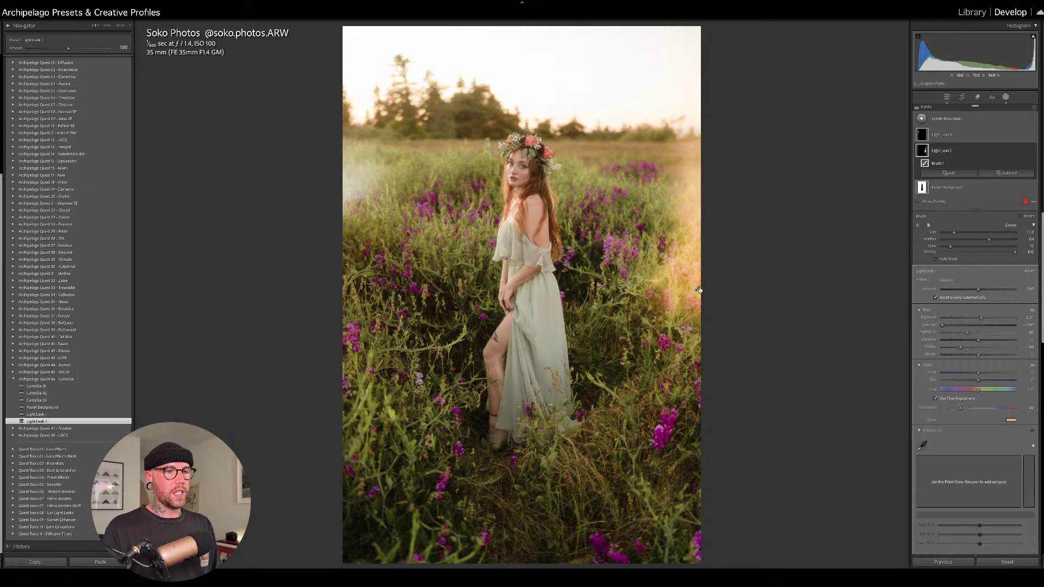
pyautogui.moveTo(698, 290)
pyautogui.mouseDown()
pyautogui.moveTo(696, 315)
pyautogui.moveTo(696, 196)
pyautogui.moveTo(694, 292)
pyautogui.mouseUp()
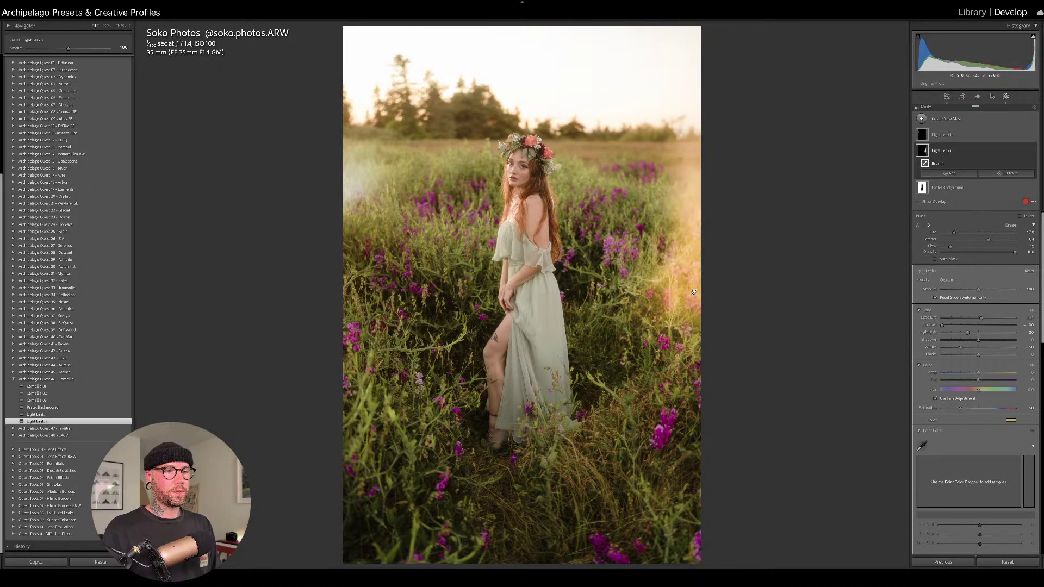
pyautogui.moveTo(981, 290)
pyautogui.mouseDown()
pyautogui.moveTo(1015, 292)
pyautogui.moveTo(995, 298)
pyautogui.mouseUp()
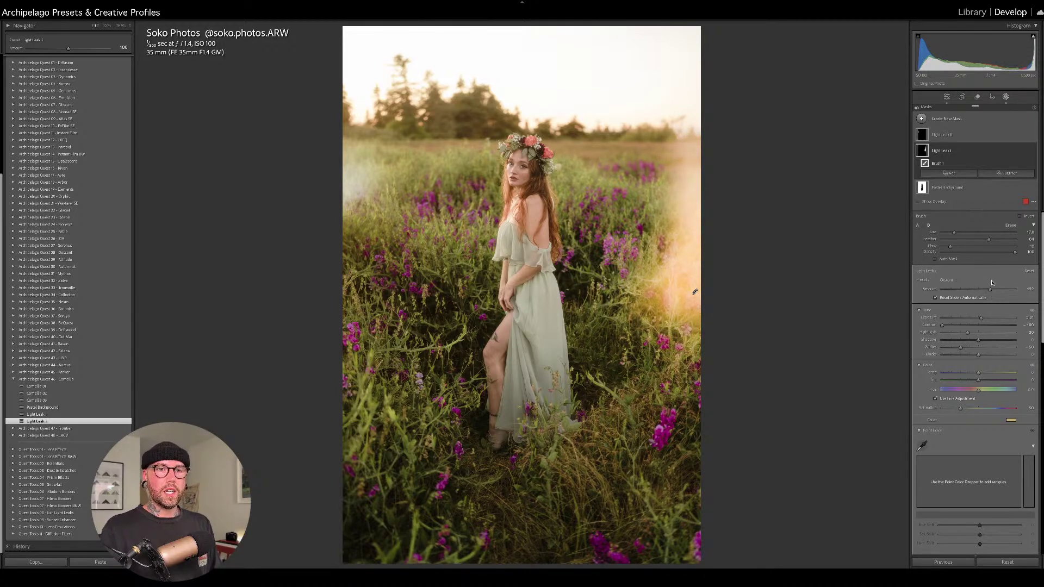
pyautogui.click(1006, 97)
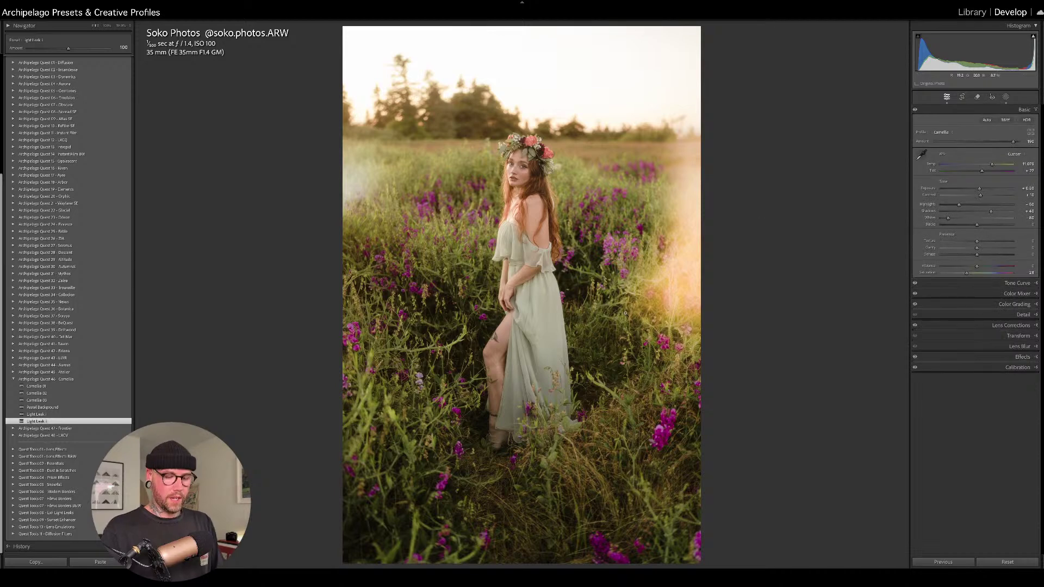
# Compare the edited meadow portrait with the original, toggled and side by side, and close up on the woman's upper body.
pyautogui.press('\\')
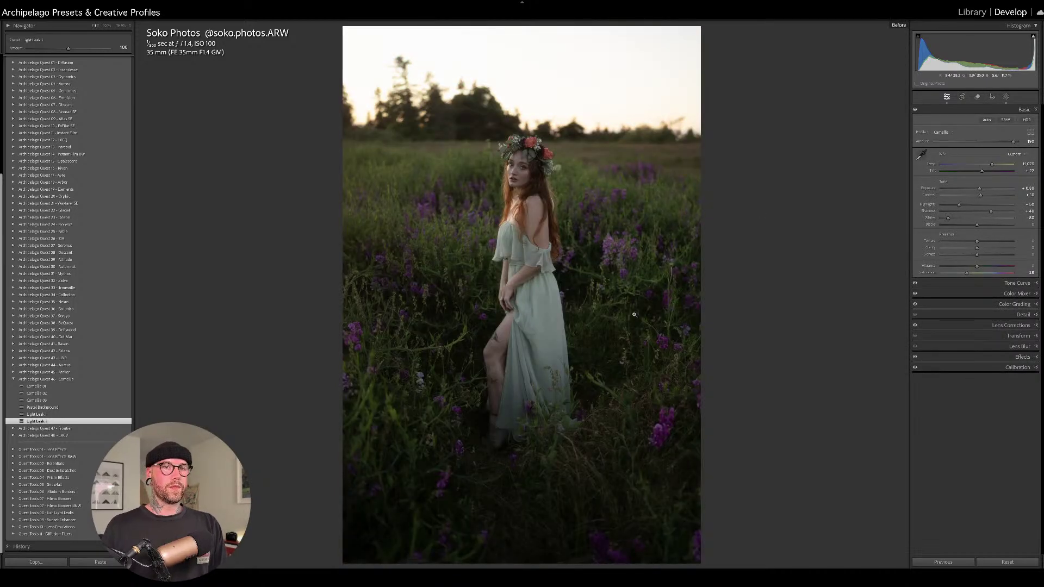
pyautogui.press('\\')
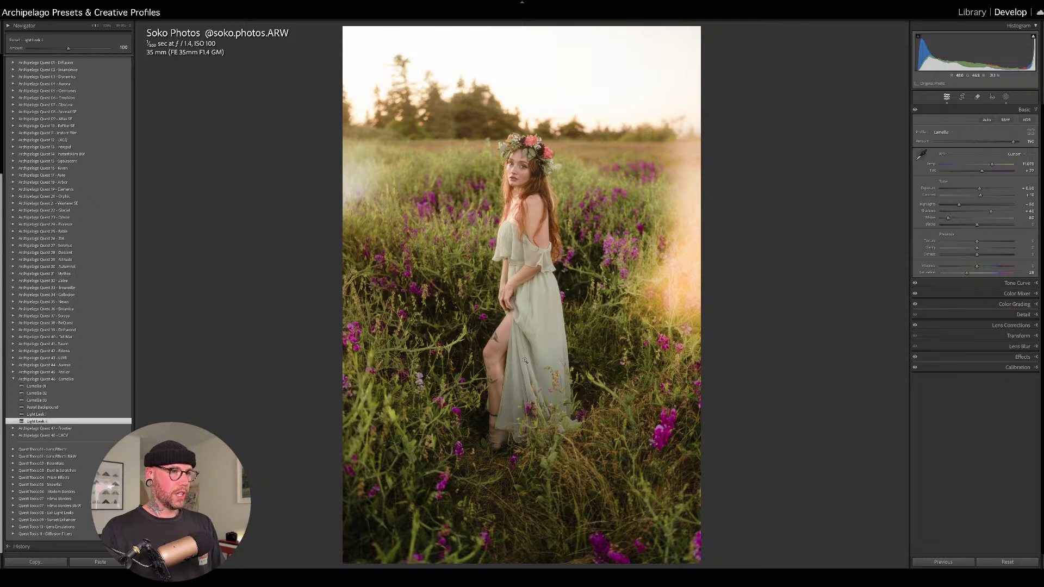
pyautogui.press('y')
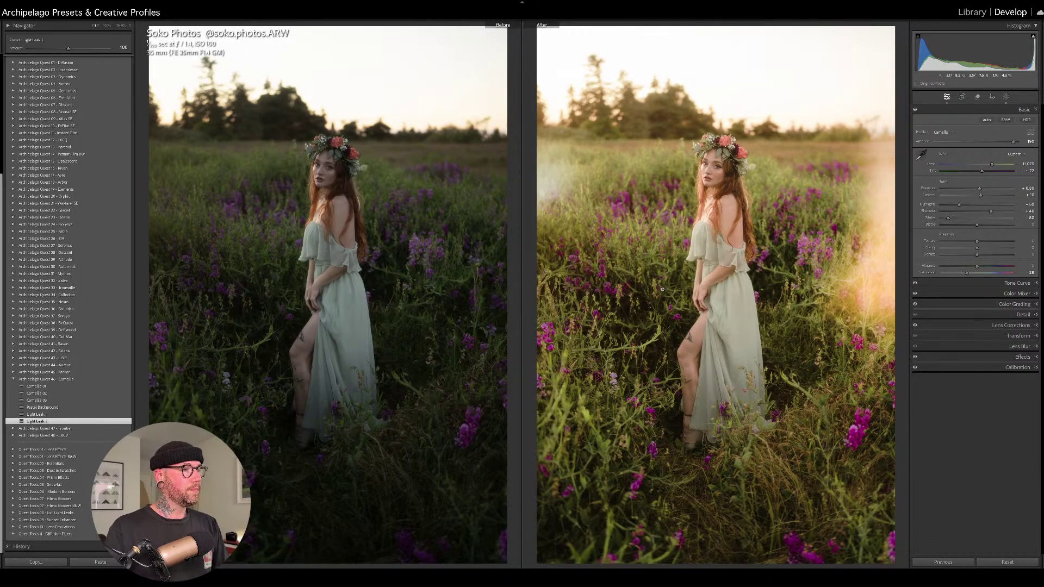
pyautogui.click(725, 199)
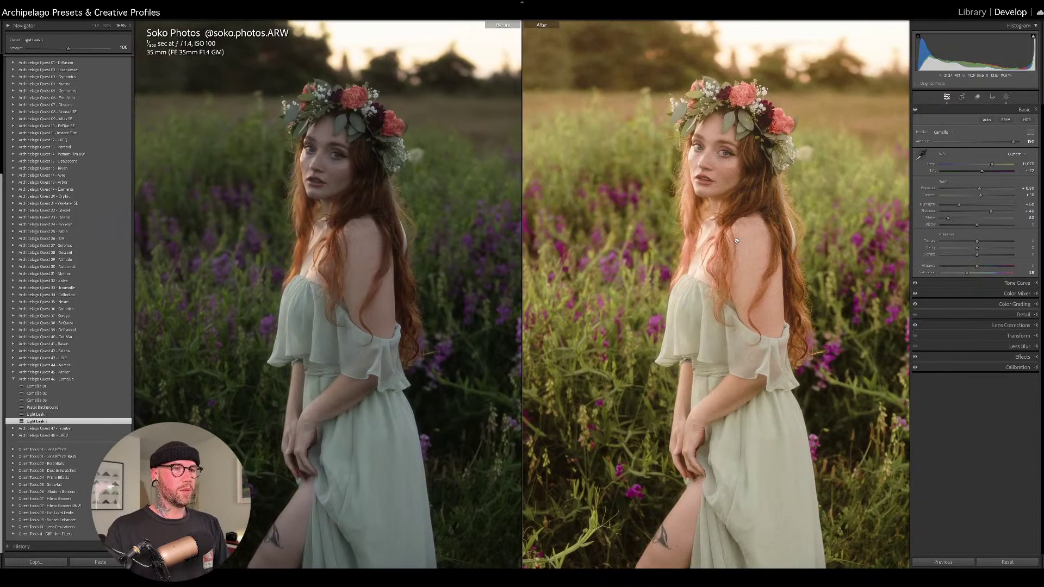
# Try resetting the grain amount to zero and undo that change.
pyautogui.click(959, 357)
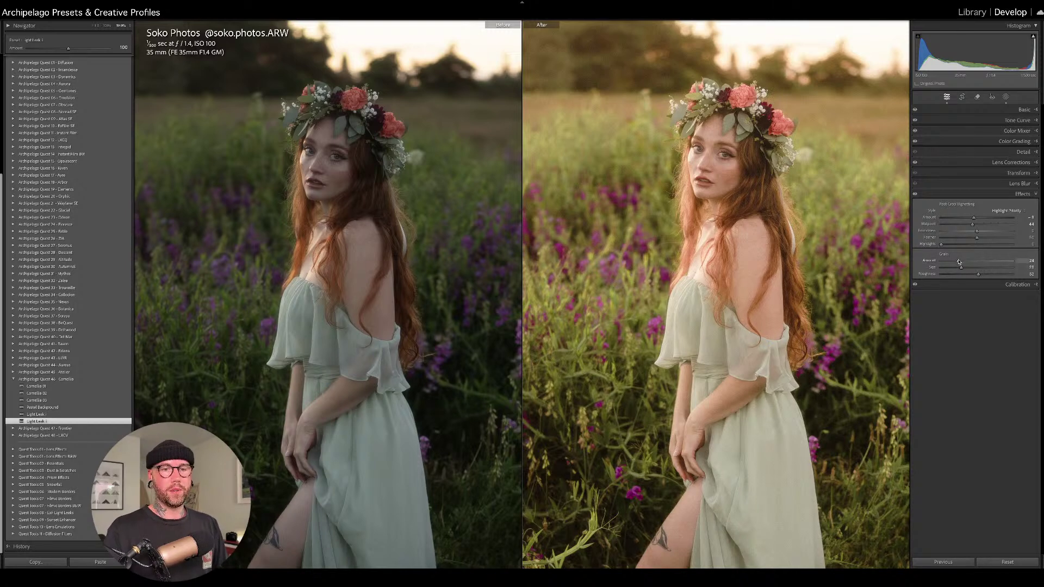
pyautogui.doubleClick(959, 263)
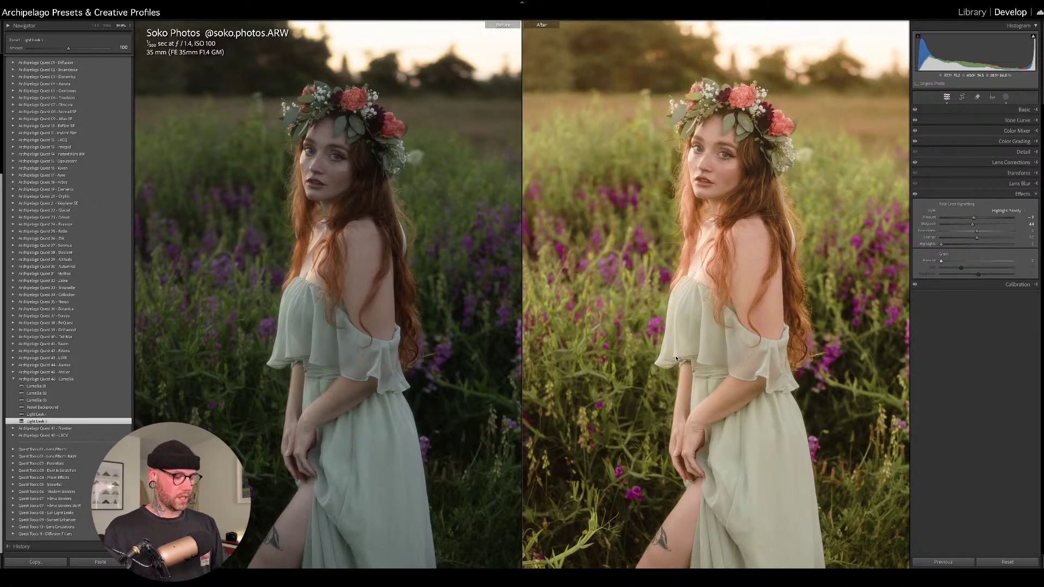
pyautogui.hotkey('ctrl', 'z')
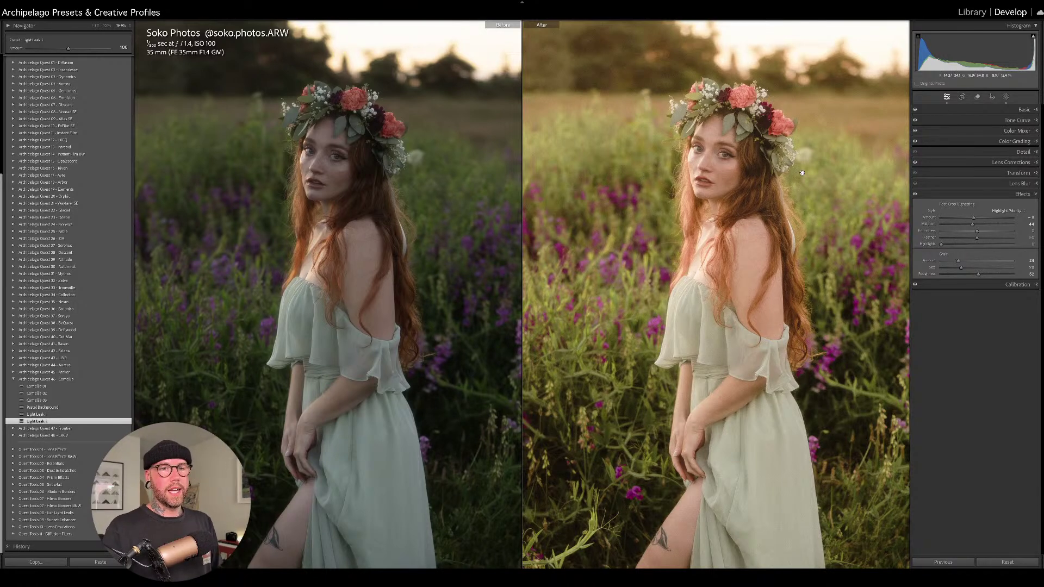
pyautogui.click(1006, 110)
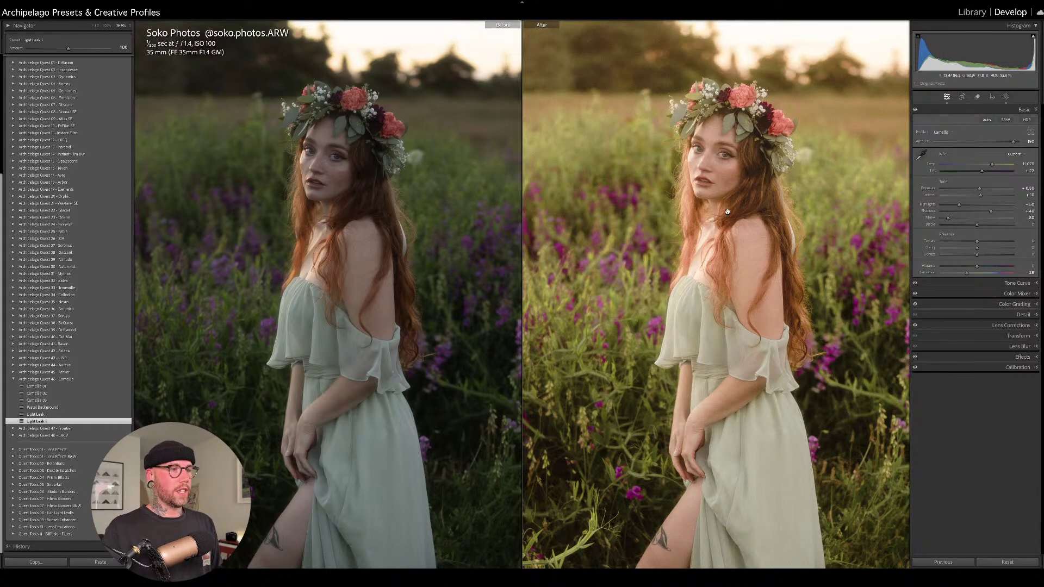
# Compare before and after again, close up and on the full photo, and move on to the greenhouse couple (photo 6).
pyautogui.moveTo(728, 212); pyautogui.dragTo(639, 229)
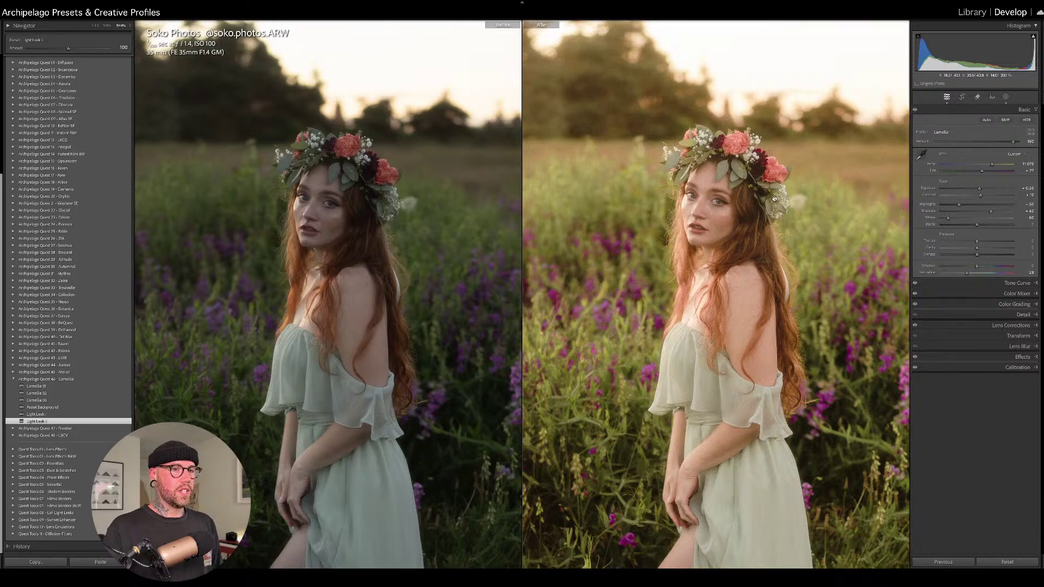
pyautogui.click(711, 270)
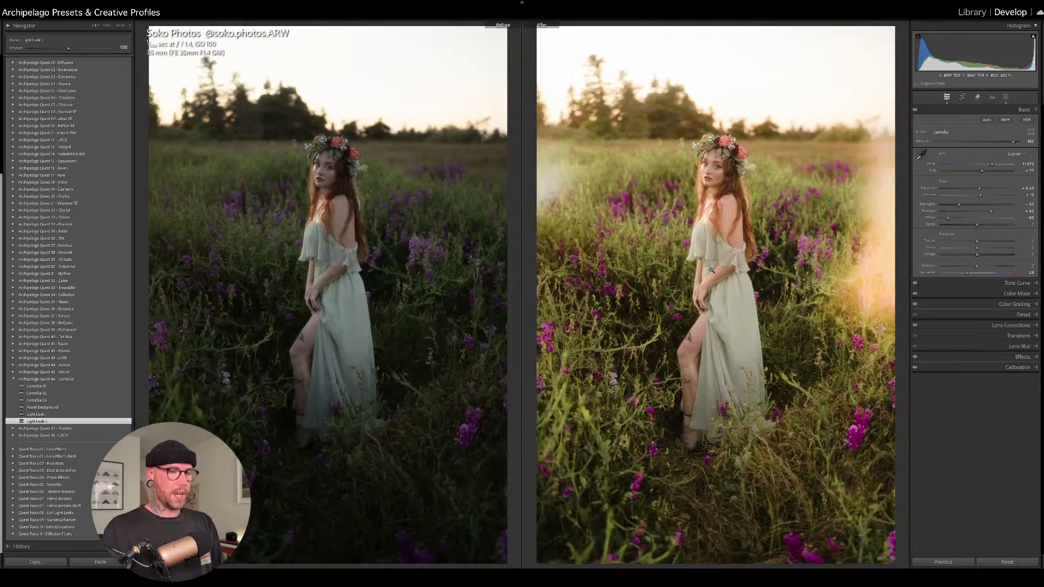
pyautogui.press('\\')
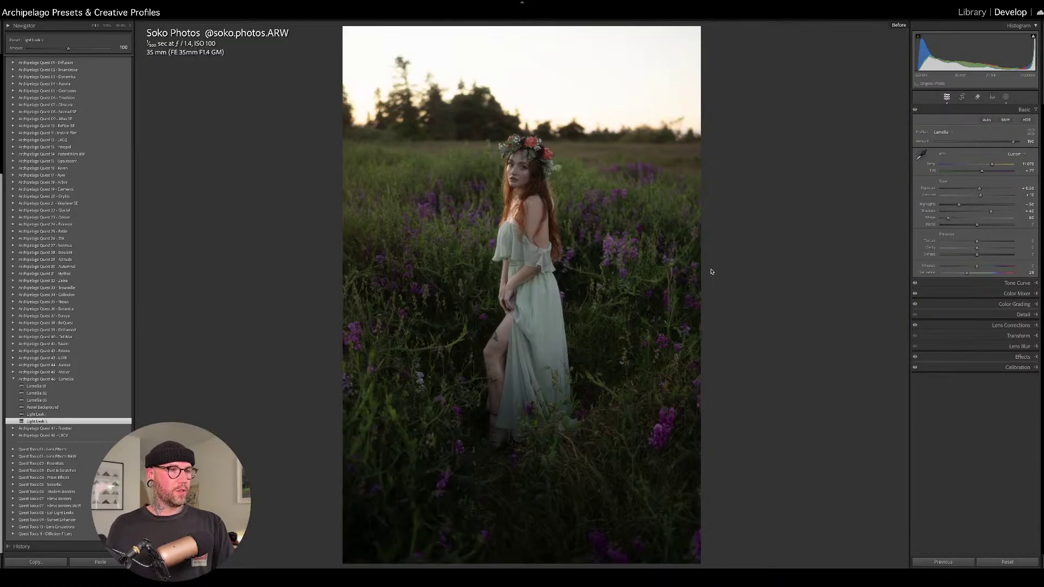
pyautogui.press('\\')
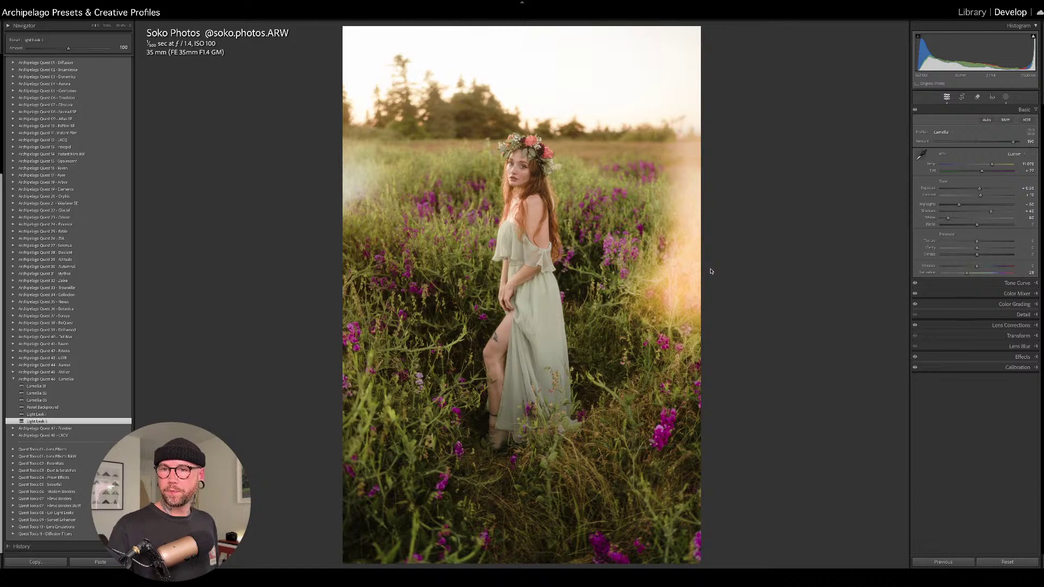
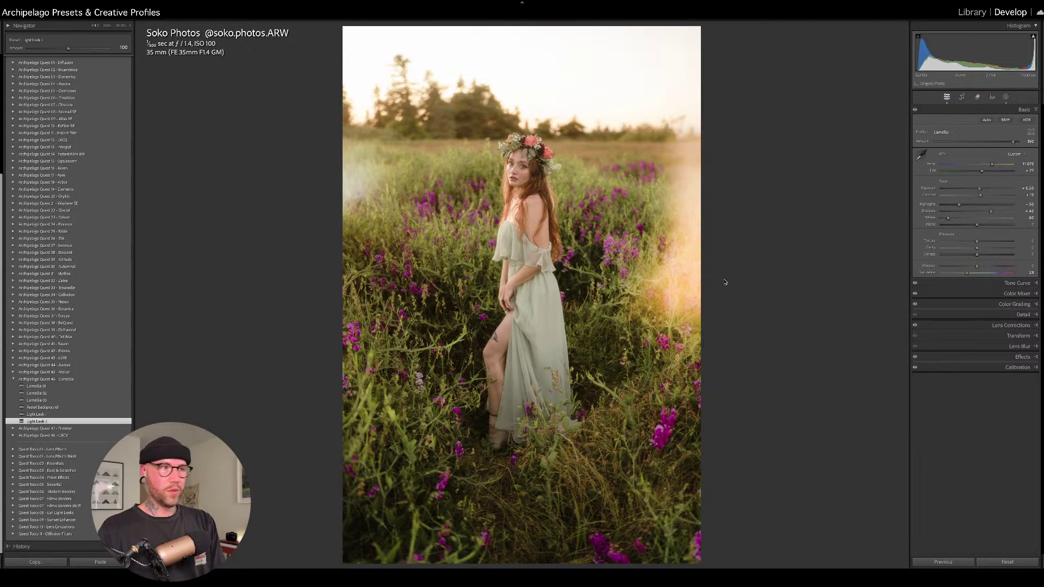
pyautogui.press('Right')
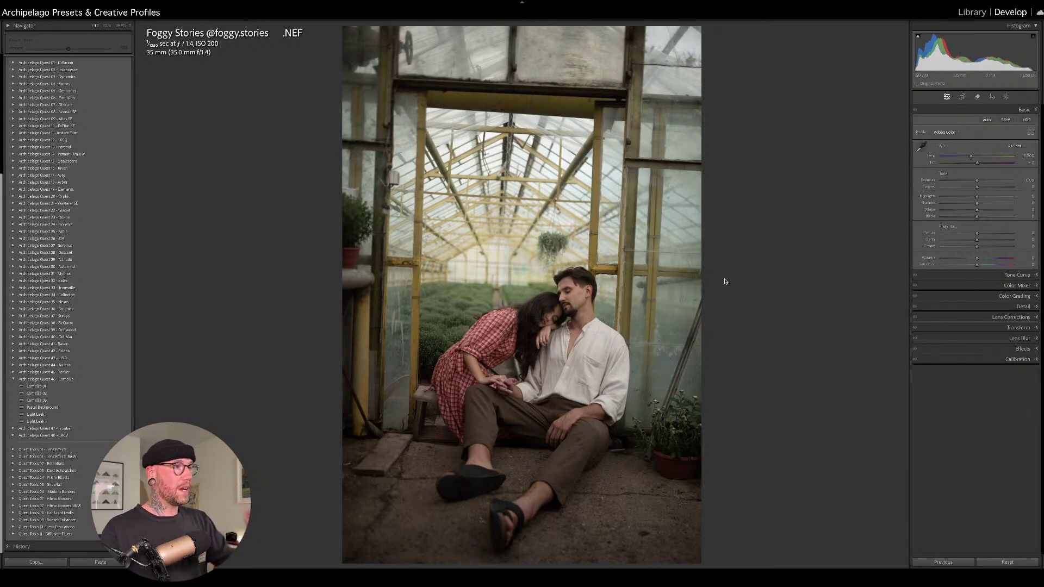
# Straighten the greenhouse couple photo with the automatic crop angle and apply the crop.
pyautogui.press('r')
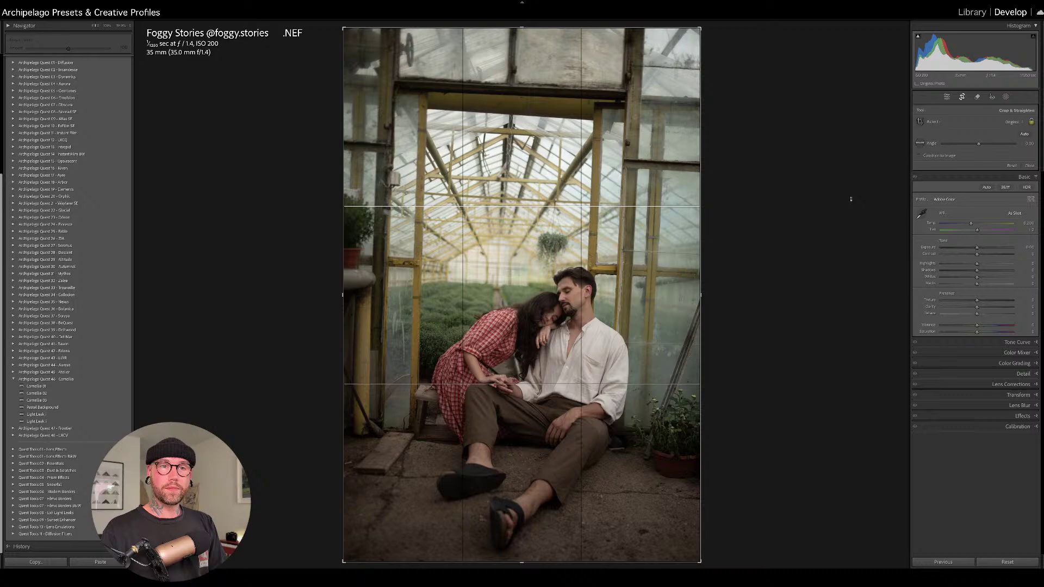
pyautogui.click(1024, 133)
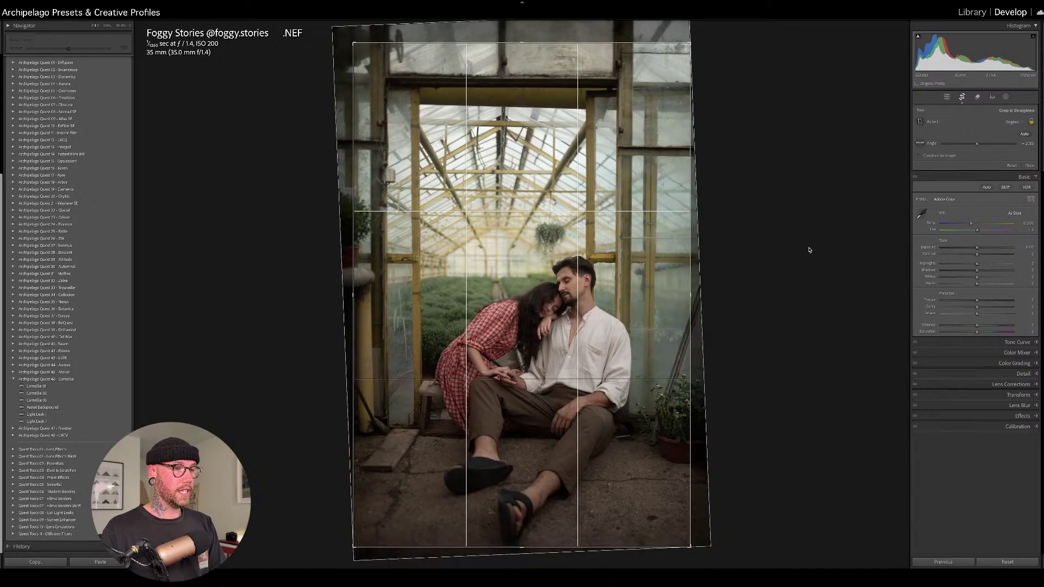
pyautogui.press('r')
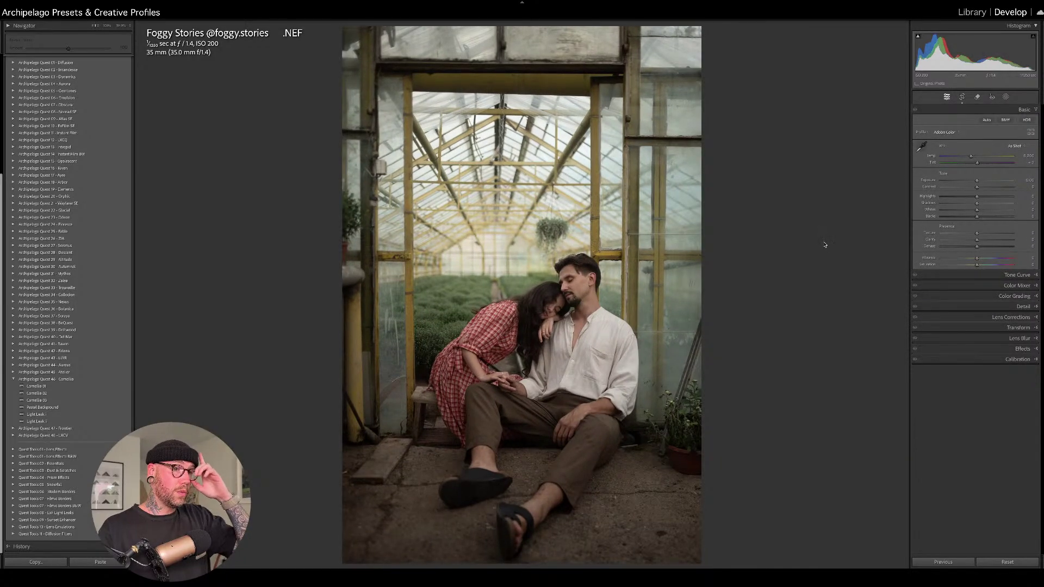
# Raise the exposure of the greenhouse photo to about +0.4 and warm its white balance temperature slightly.
pyautogui.moveTo(968, 50); pyautogui.dragTo(979, 50)
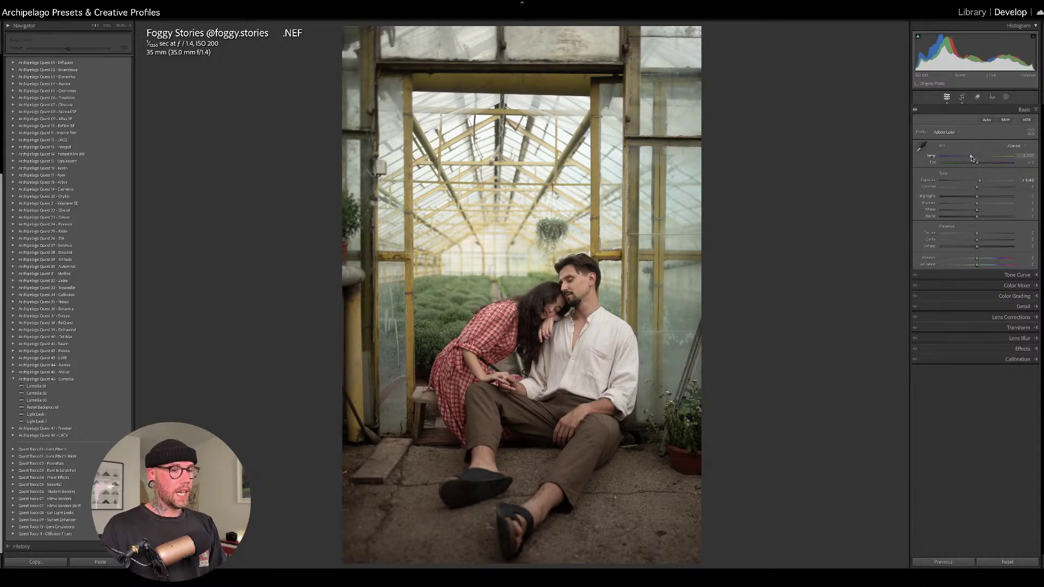
pyautogui.moveTo(972, 157); pyautogui.dragTo(977, 158)
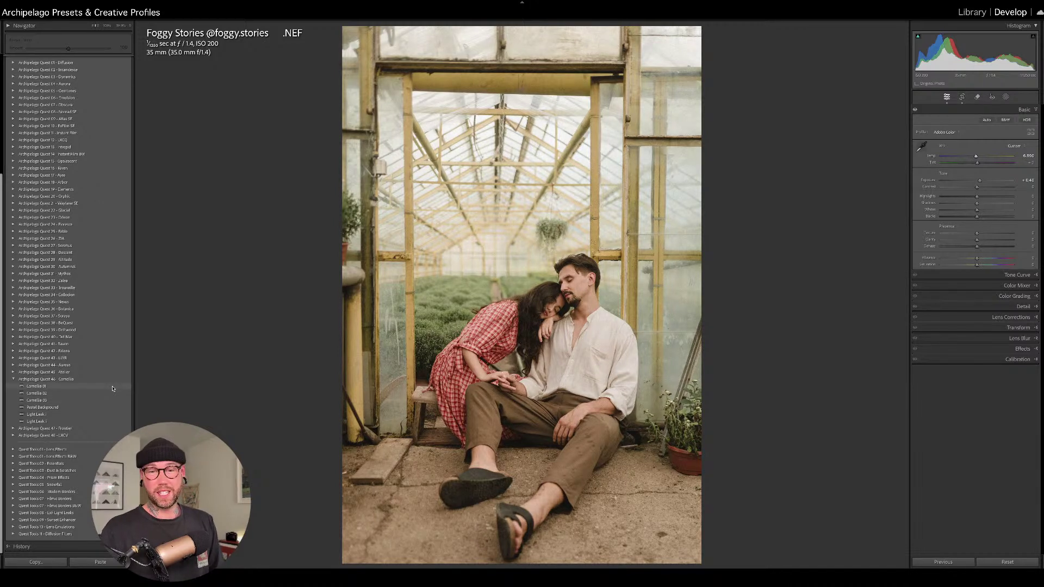
# Apply the Camellia 01 preset and test its profile amount from zero upwards, ending at the maximum of 200.
pyautogui.click(113, 389)
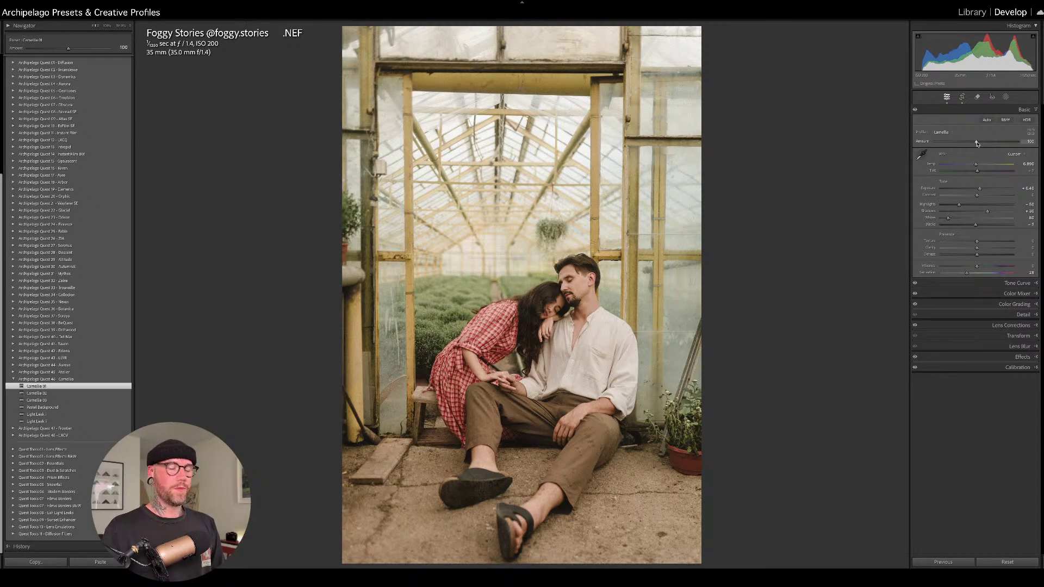
pyautogui.moveTo(977, 144); pyautogui.dragTo(934, 148)
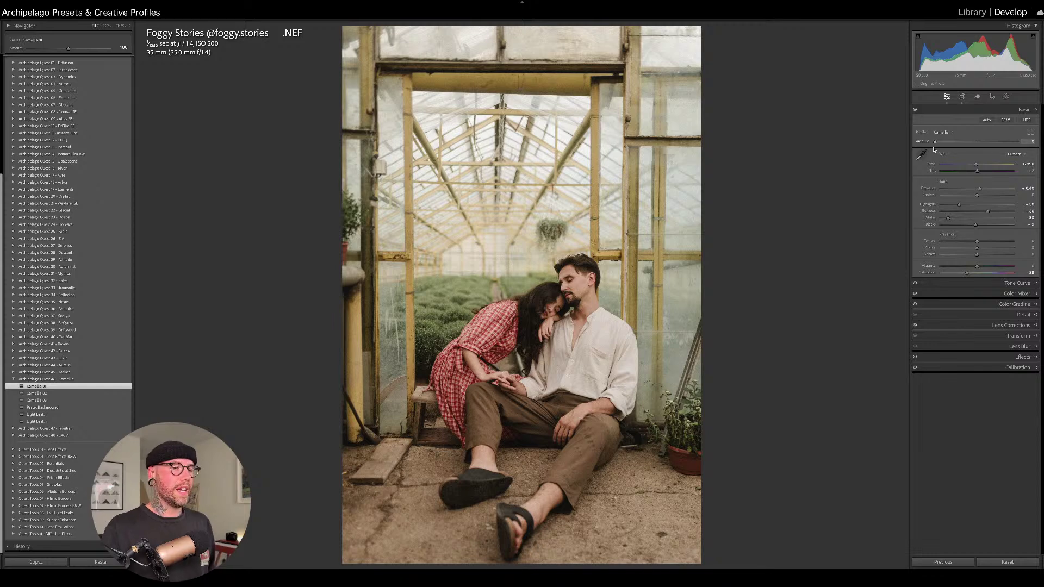
pyautogui.moveTo(936, 150); pyautogui.dragTo(1040, 153)
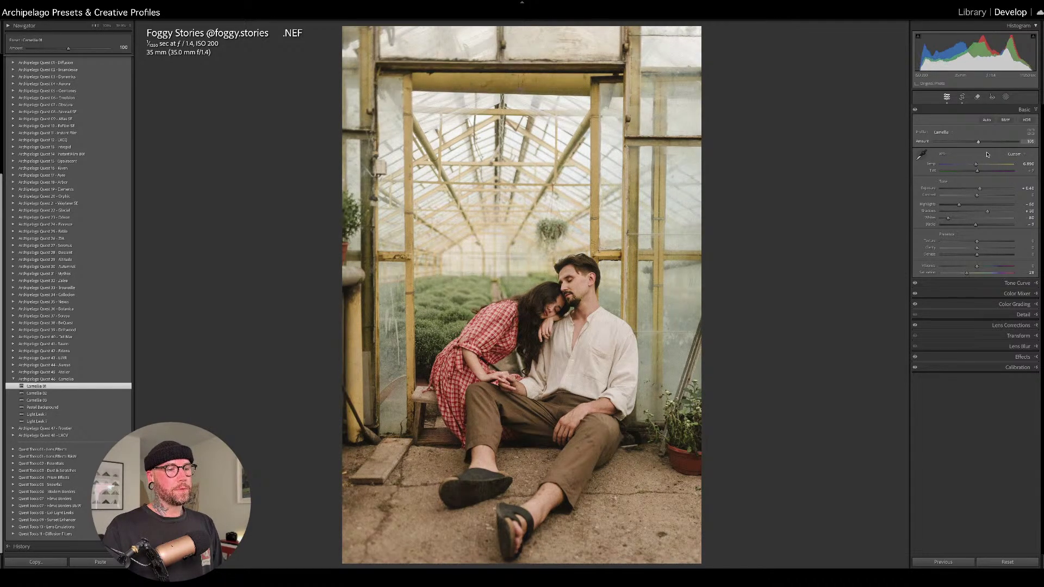
pyautogui.moveTo(1039, 152); pyautogui.dragTo(1013, 155)
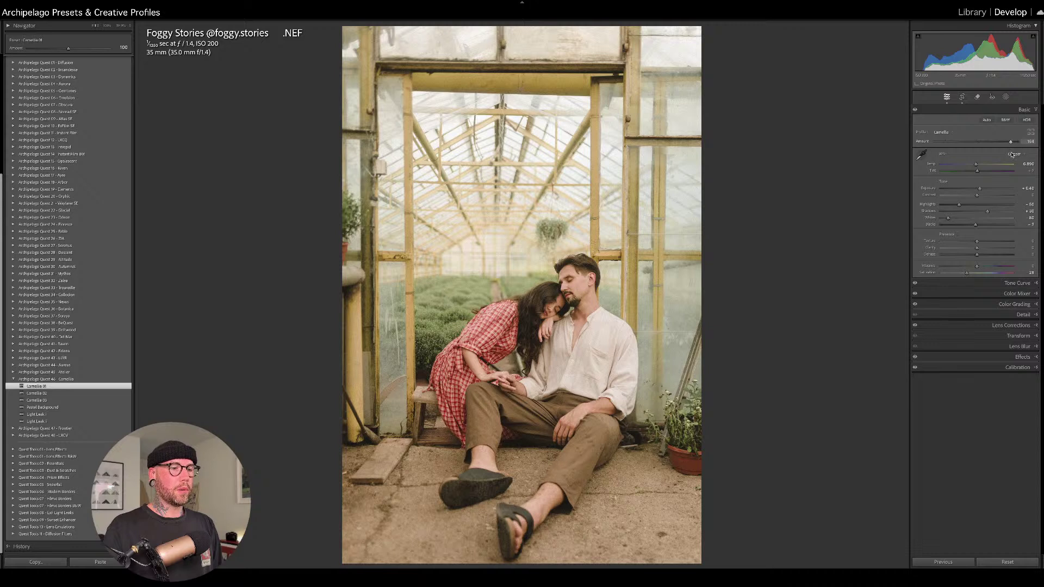
# Lower the exposure to about +0.2 and check the couple close up.
pyautogui.moveTo(984, 49); pyautogui.dragTo(974, 49)
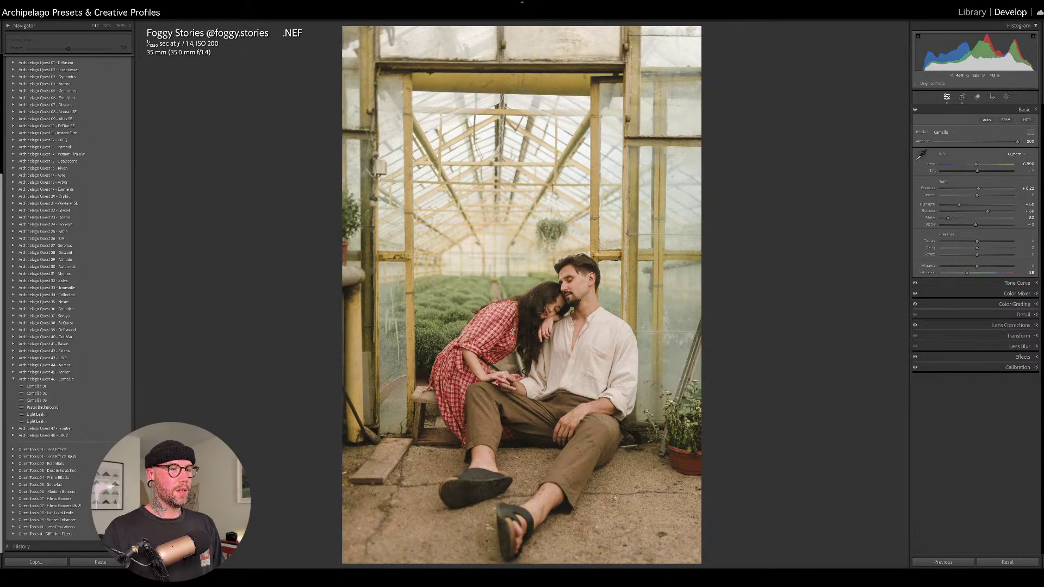
pyautogui.click(552, 239)
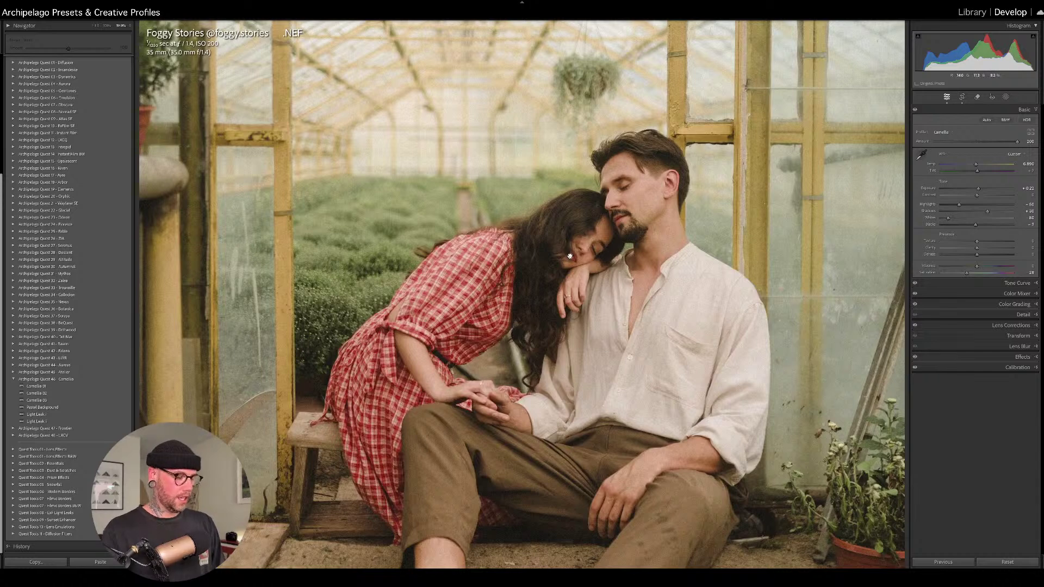
pyautogui.scroll(2, 560, 248)
pyautogui.scroll(-3, 527, 349)
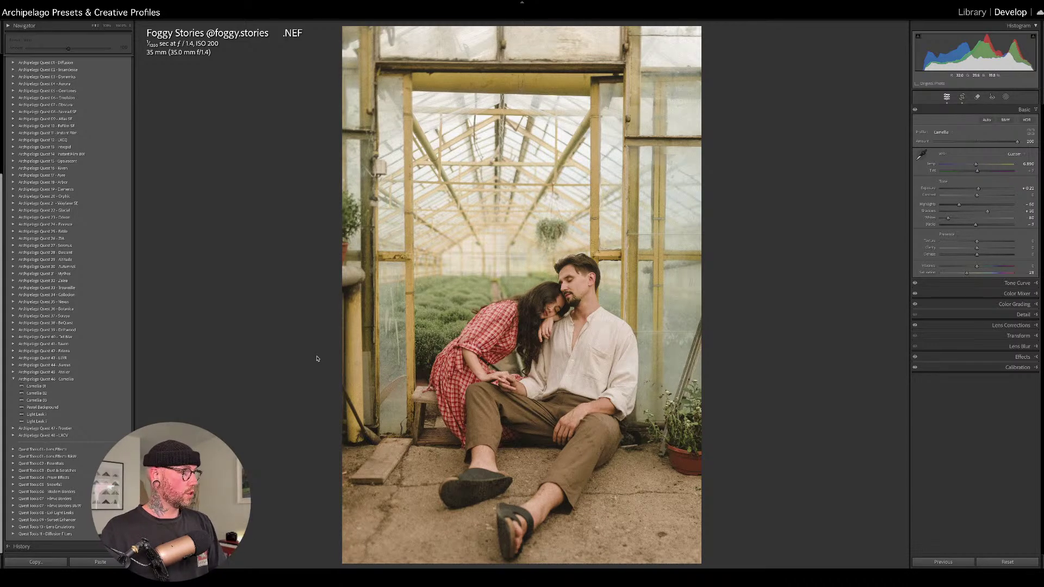
# Apply the Camellia set's background preset and set its amount to 200 after comparing it with zero.
pyautogui.click(126, 407)
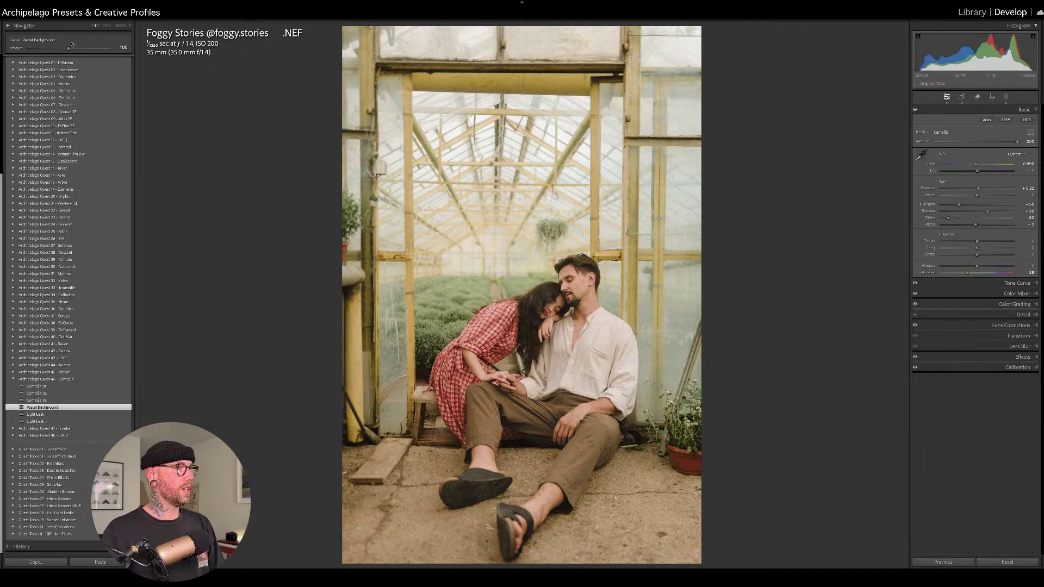
pyautogui.moveTo(69, 50); pyautogui.dragTo(109, 48)
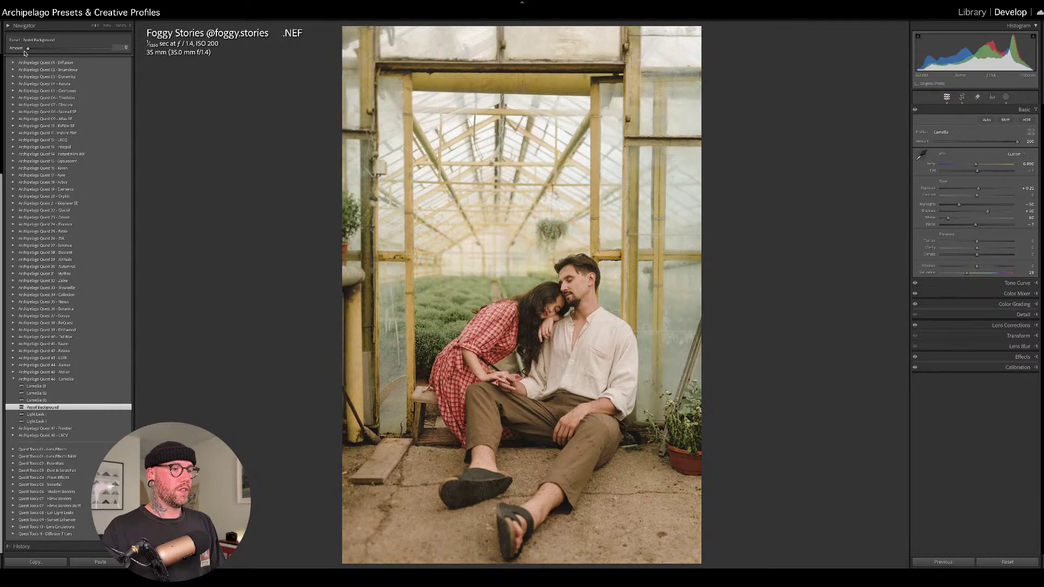
pyautogui.moveTo(109, 48); pyautogui.dragTo(27, 47)
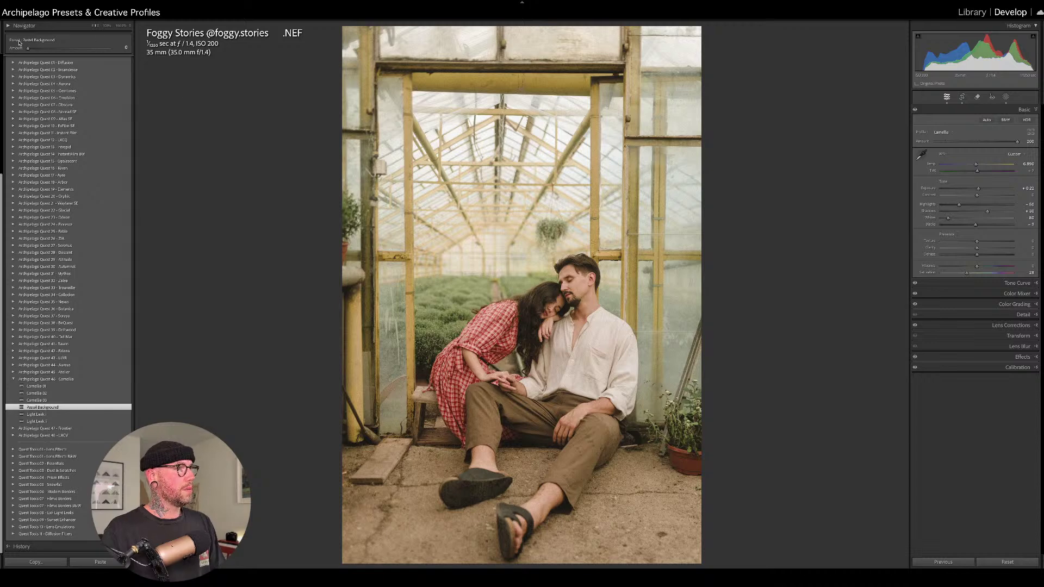
pyautogui.moveTo(28, 48); pyautogui.dragTo(137, 53)
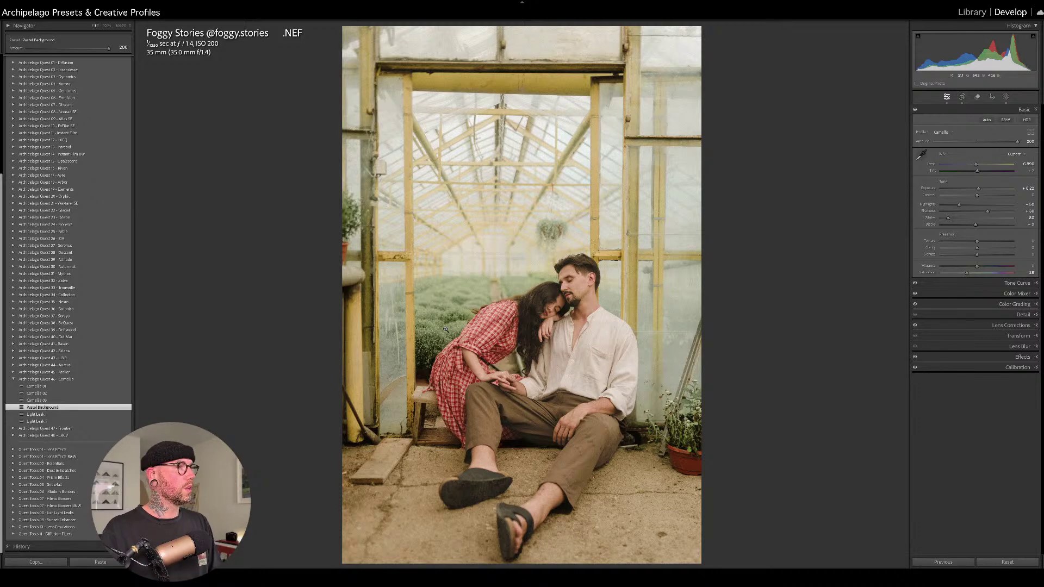
pyautogui.moveTo(109, 48); pyautogui.dragTo(141, 46)
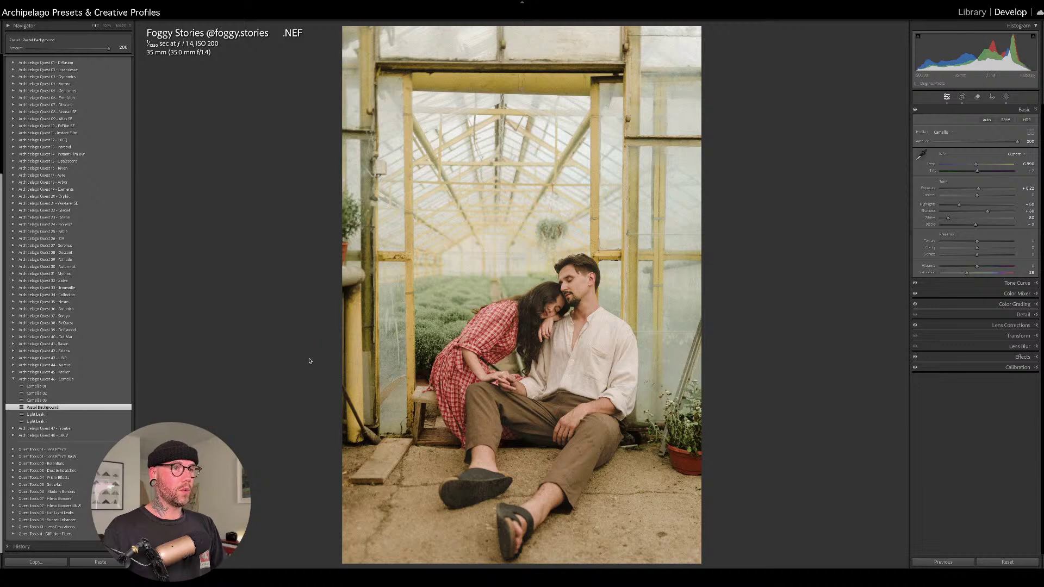
# Apply the Light Leak 1 preset, reposition its mask on the ground near the photo's lower left corner and strengthen its amount slightly.
pyautogui.click(121, 416)
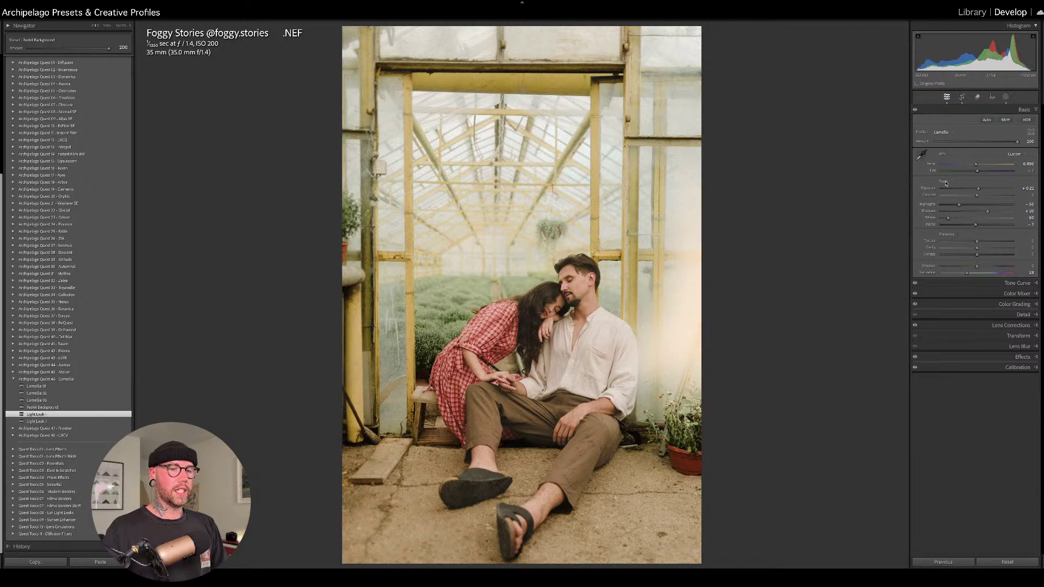
pyautogui.click(1007, 97)
pyautogui.click(949, 136)
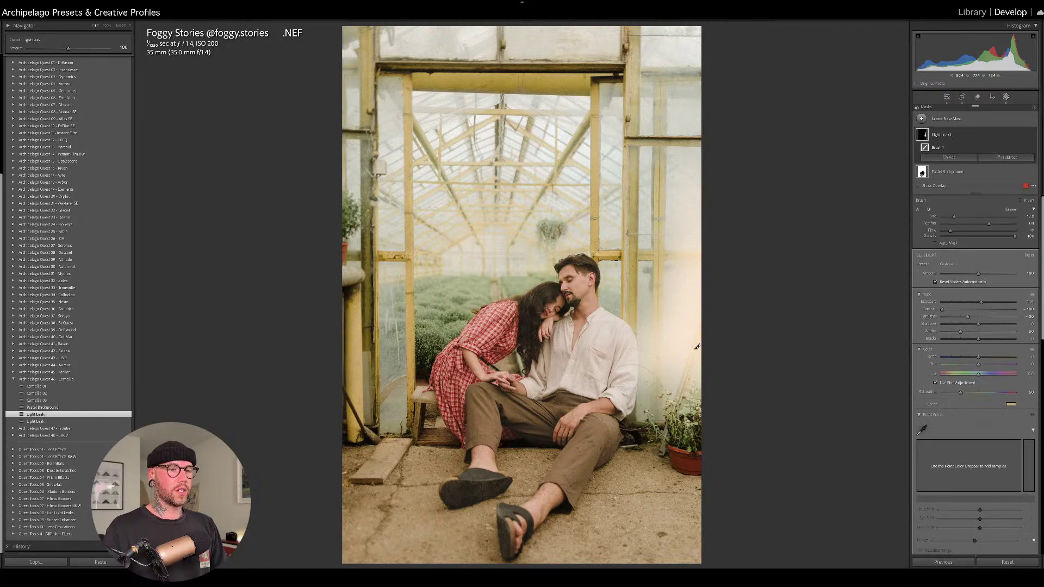
pyautogui.moveTo(581, 256); pyautogui.dragTo(398, 567)
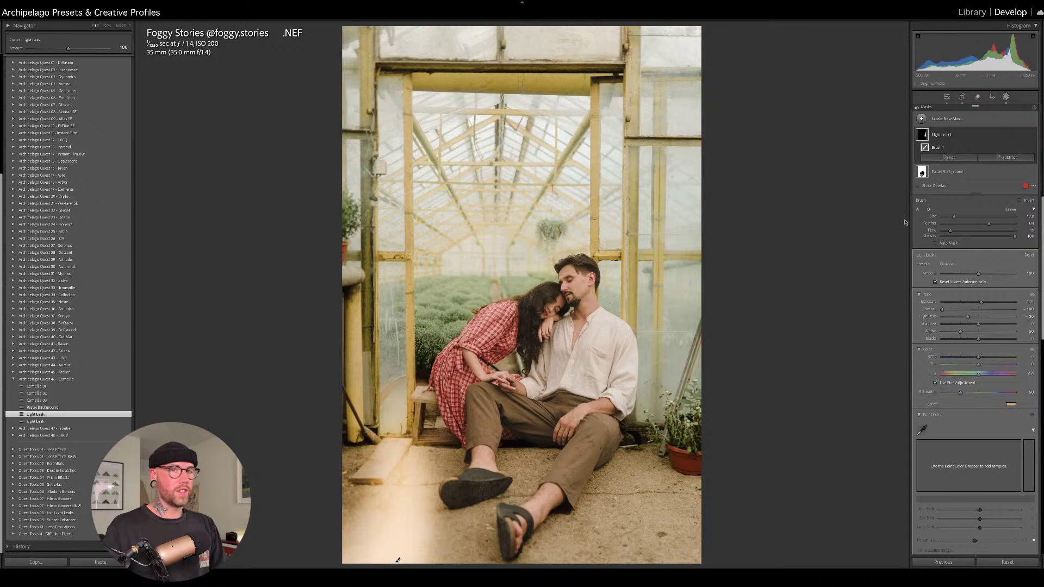
pyautogui.moveTo(1009, 276); pyautogui.dragTo(986, 279)
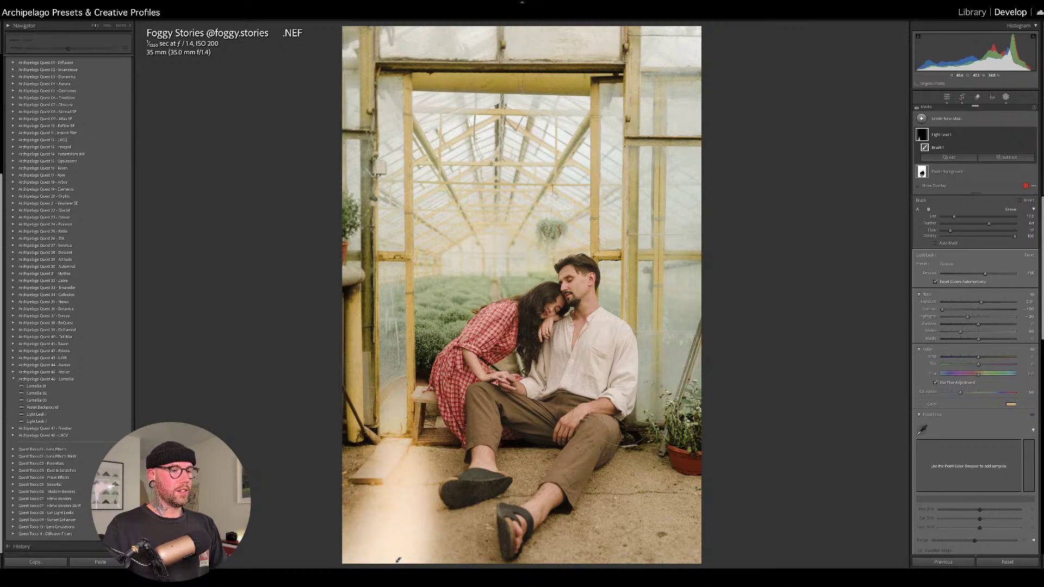
# Try the light leak higher up, over the doorway beside the woman, and judge it on the reduced full photo.
pyautogui.moveTo(399, 561)
pyautogui.moveTo(399, 561); pyautogui.dragTo(421, 442)
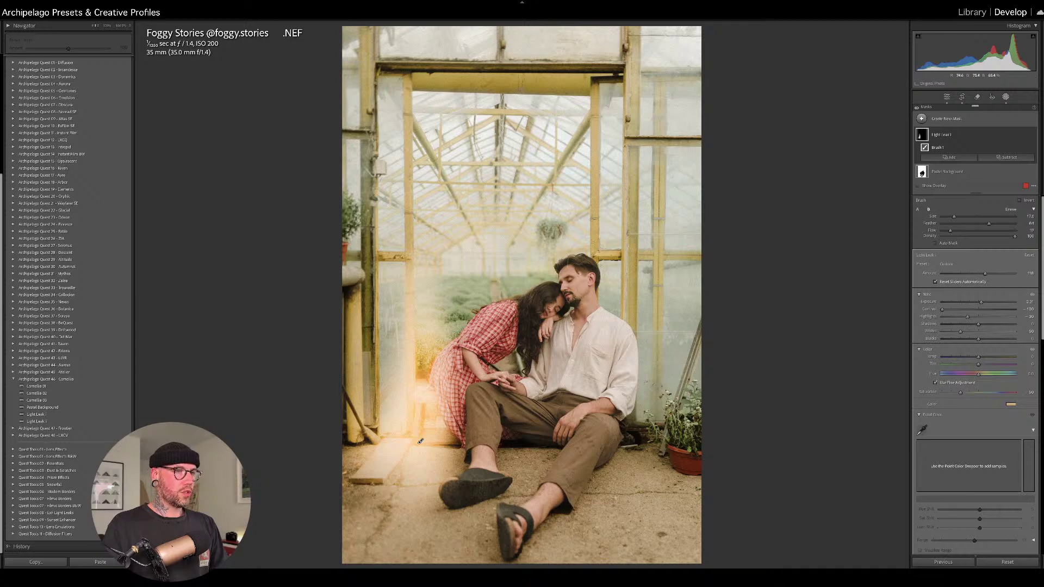
pyautogui.hotkey('shift', 'w')
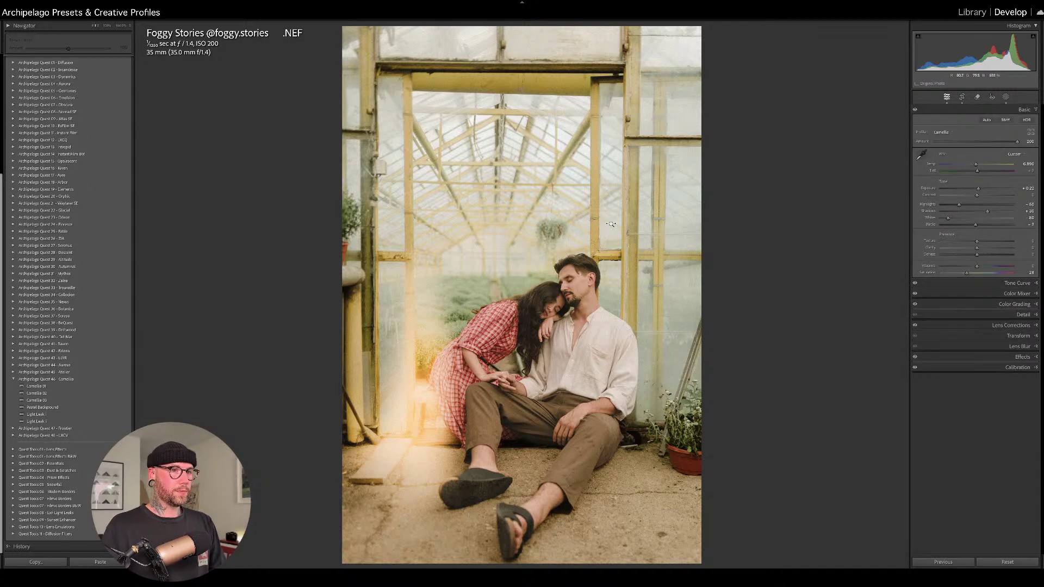
pyautogui.click(589, 226)
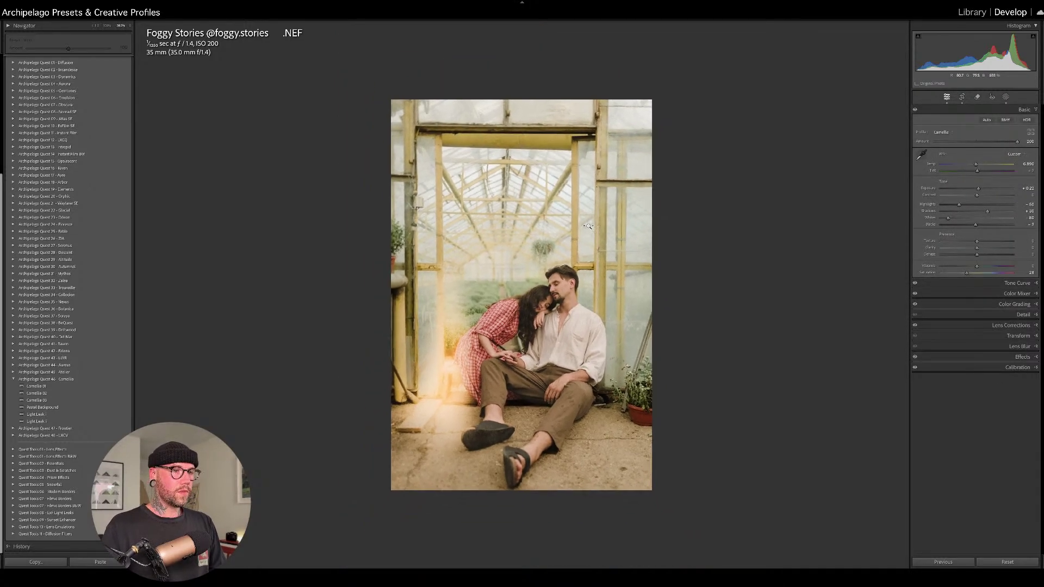
# Move the Light Leak 1 mask down to the photo's bottom edge beside the shoes and strengthen its amount further.
pyautogui.click(1006, 96)
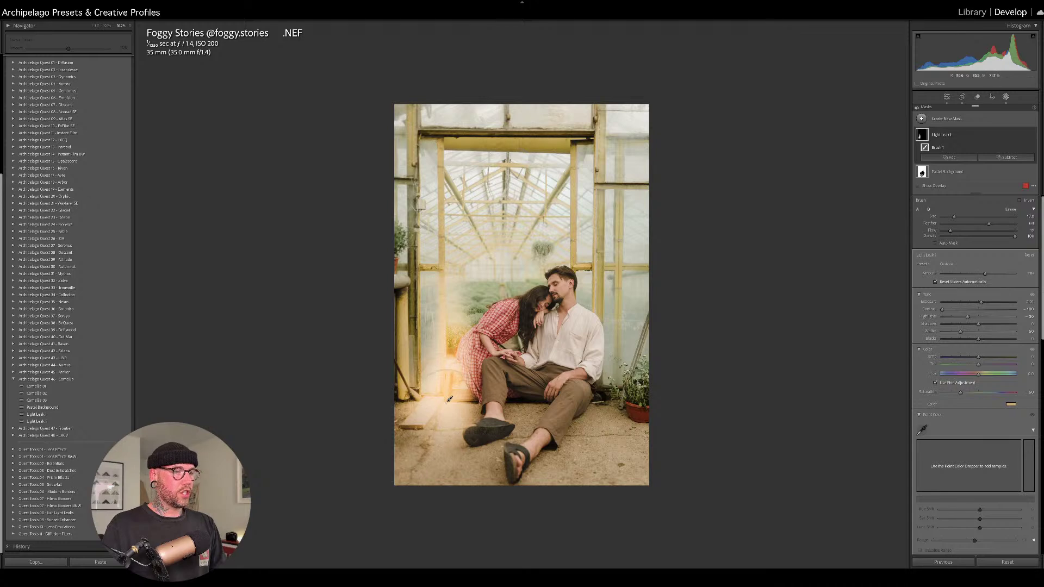
pyautogui.moveTo(448, 418); pyautogui.dragTo(438, 482)
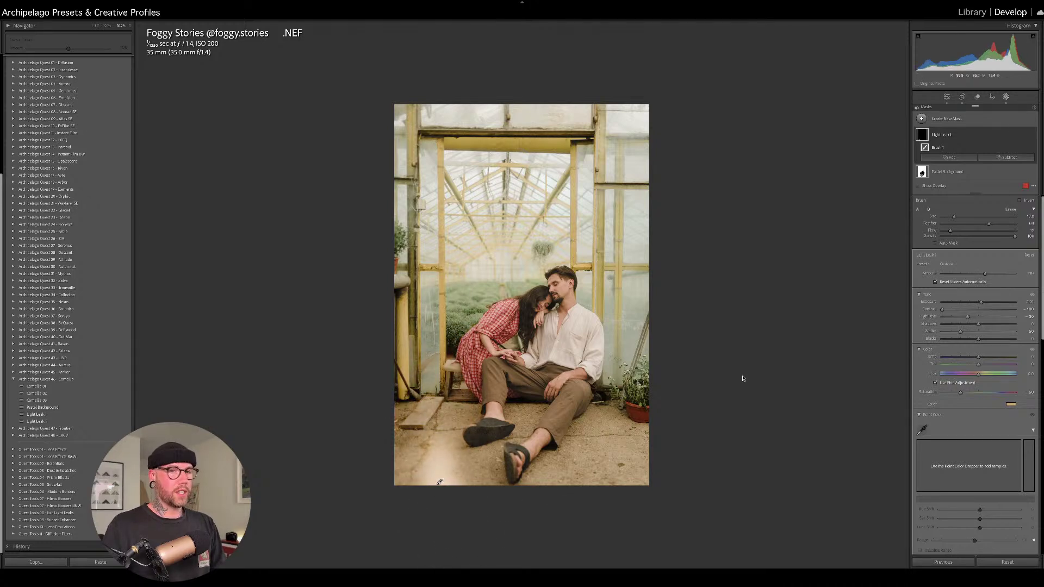
pyautogui.moveTo(985, 273); pyautogui.dragTo(999, 278)
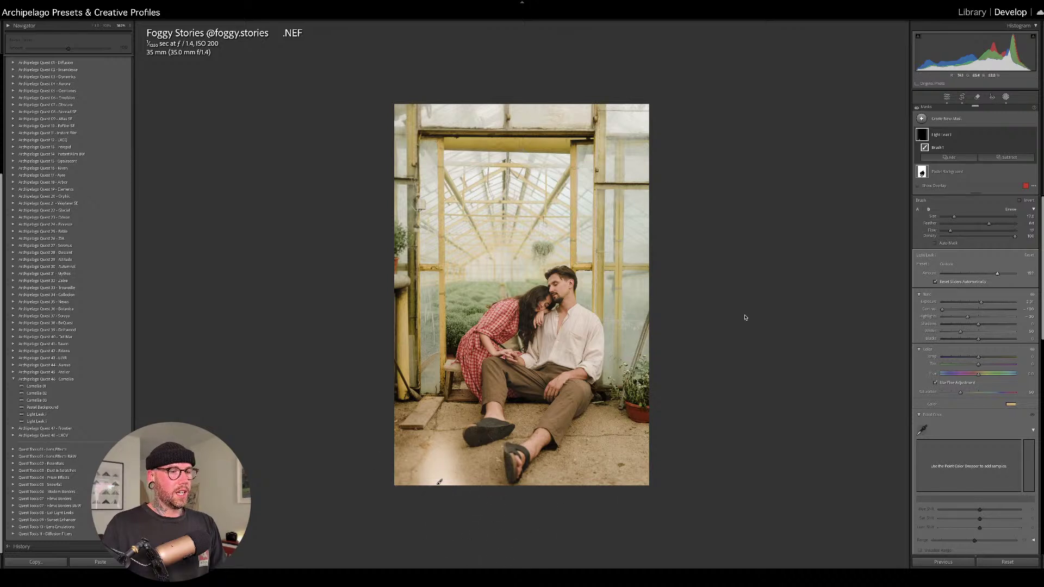
pyautogui.click(993, 99)
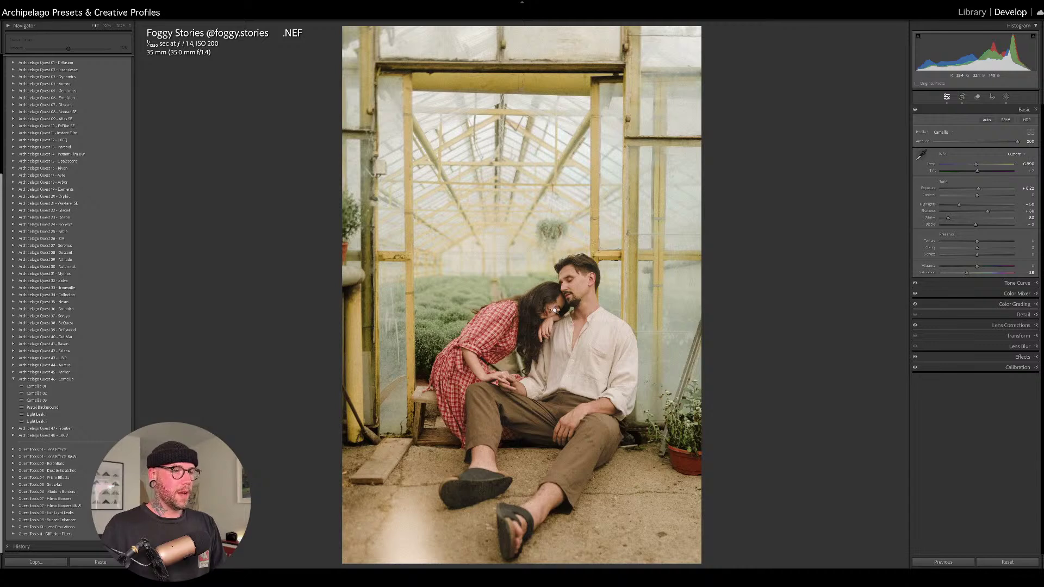
# Compare the edited greenhouse photo with the original, toggled and side by side, close up on the couple and on the full photo.
pyautogui.click(555, 310)
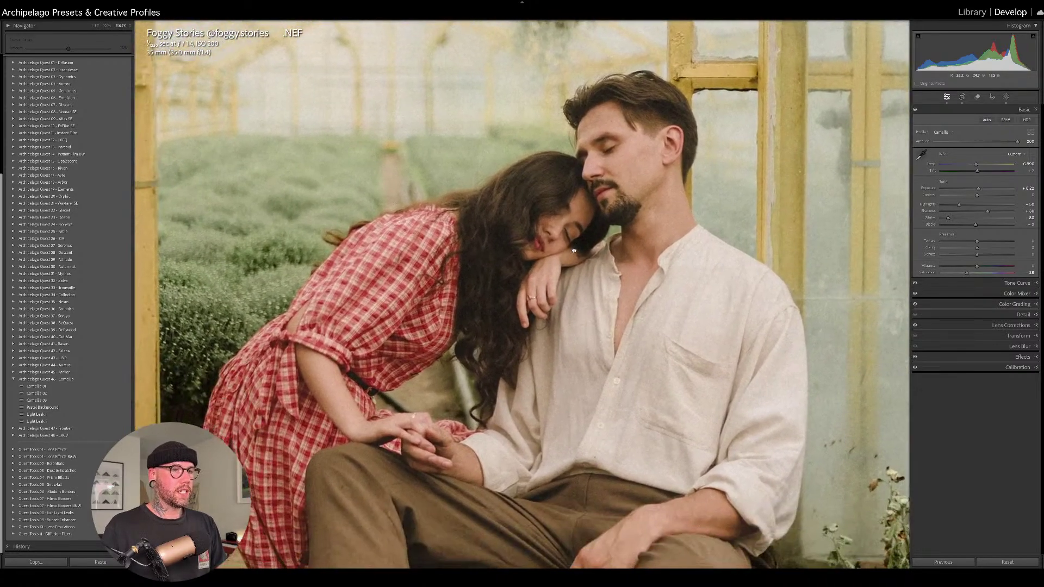
pyautogui.press('\\')
pyautogui.press('\\')
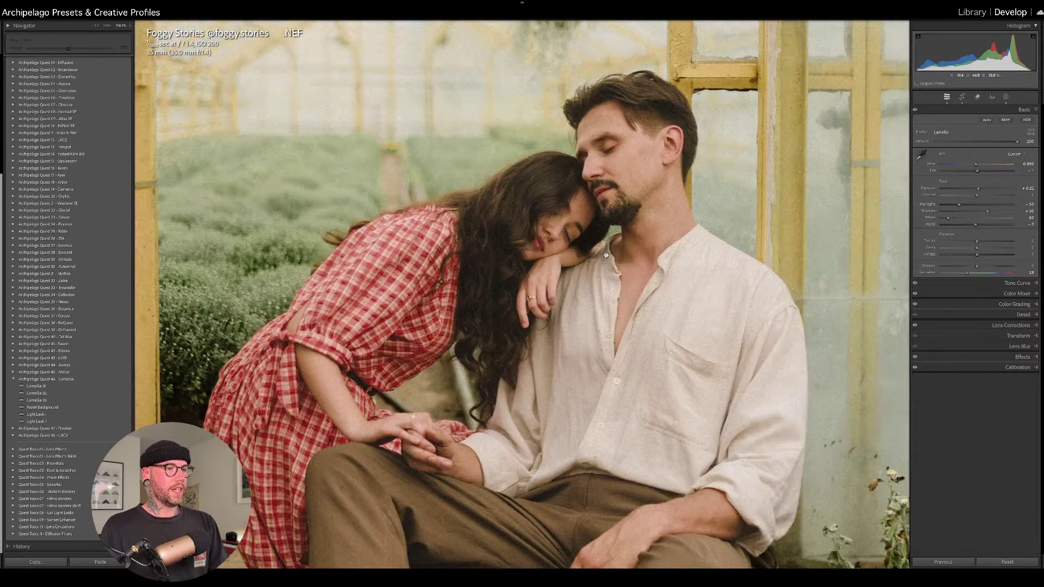
pyautogui.press('\\')
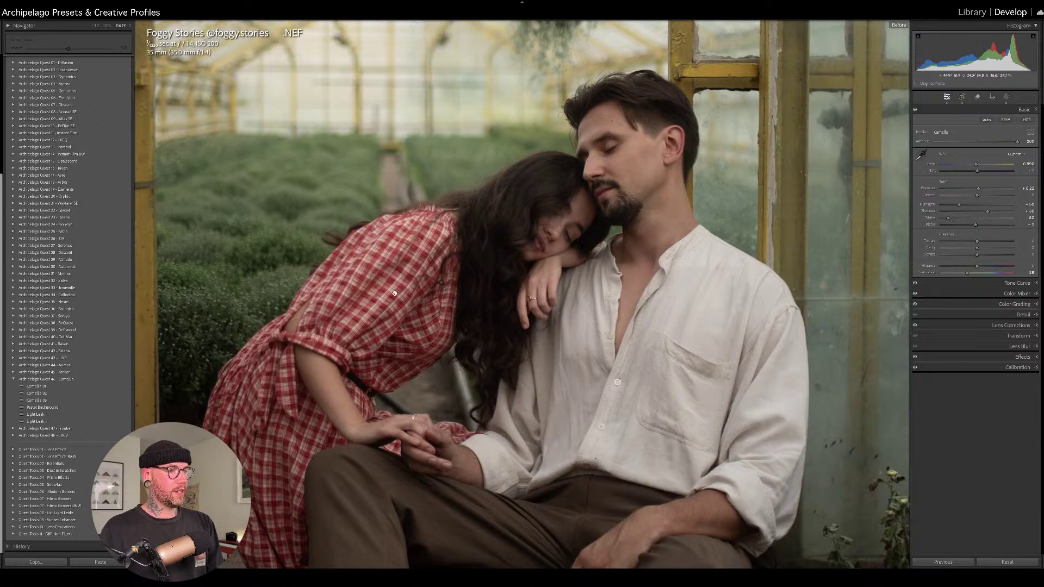
pyautogui.press('\\')
pyautogui.press('\\')
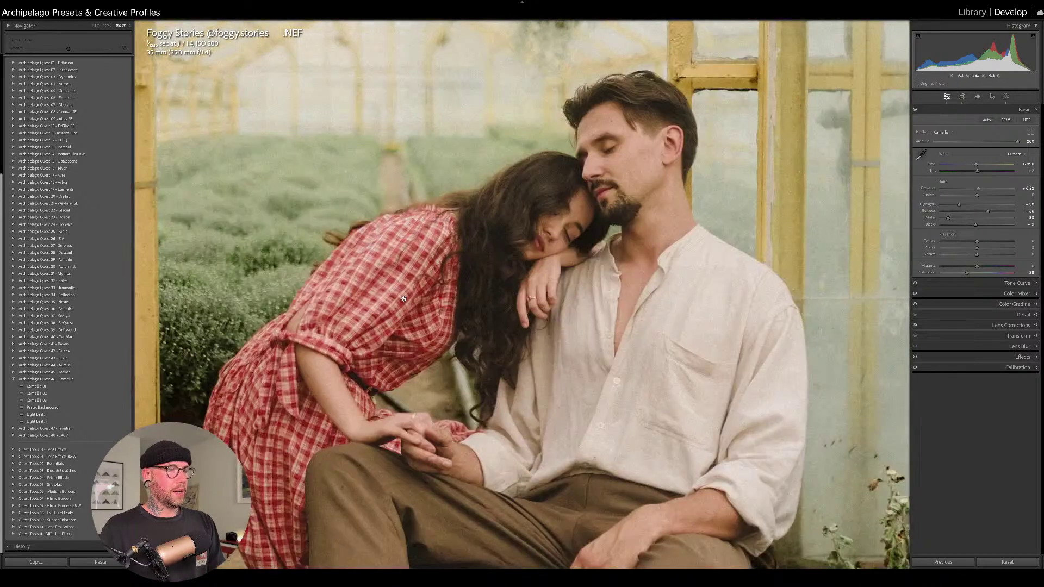
pyautogui.press('y')
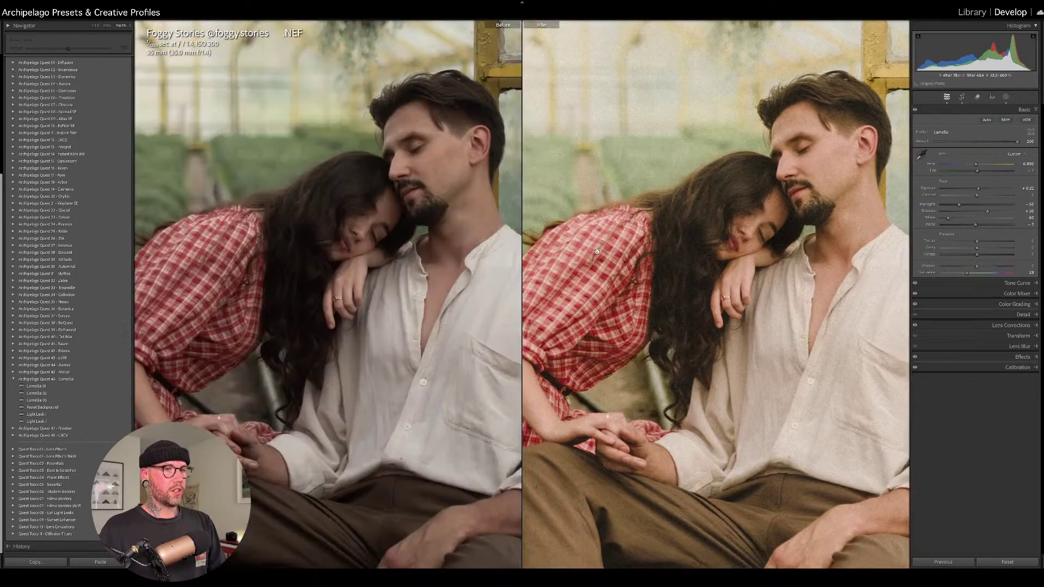
pyautogui.moveTo(639, 227); pyautogui.dragTo(600, 213)
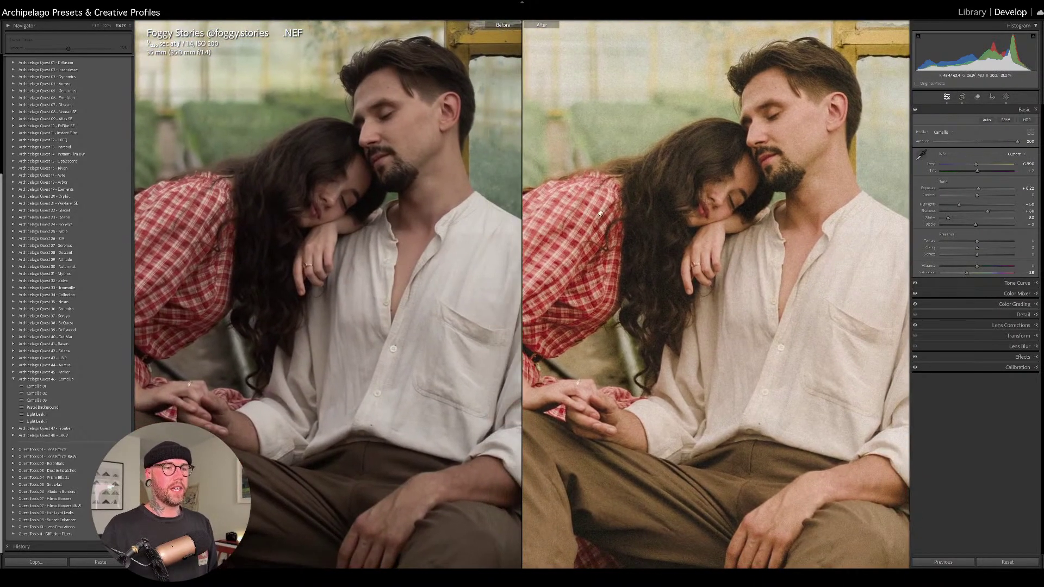
pyautogui.click(743, 211)
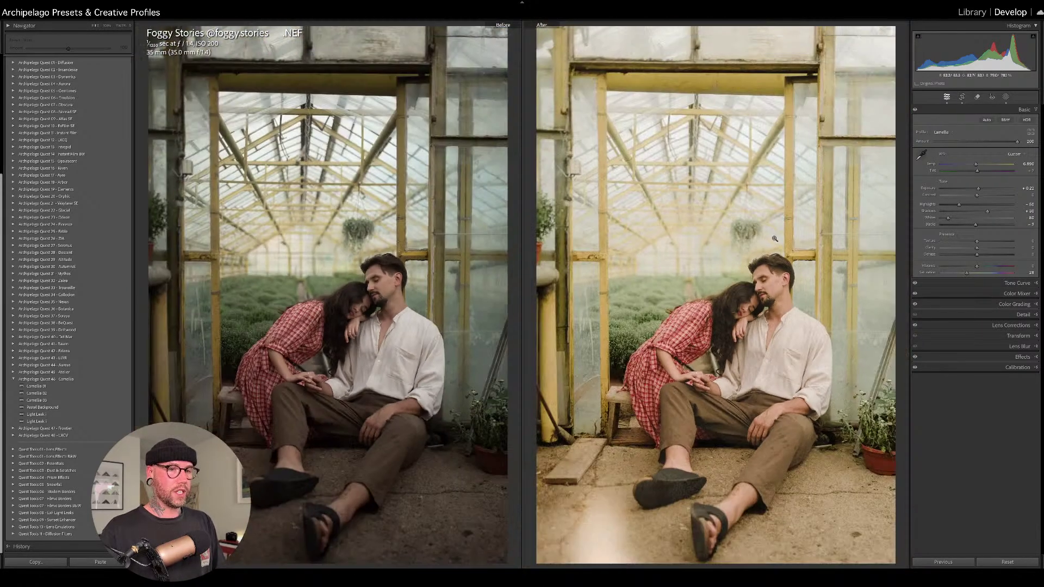
# Check the full greenhouse photo once more against its original and return to the photo grid.
pyautogui.press('y')
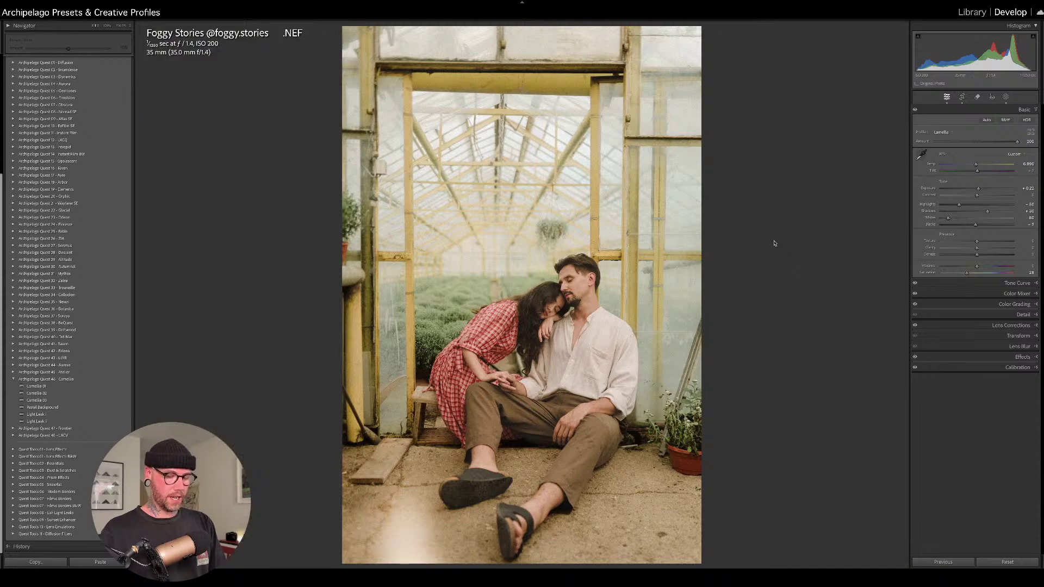
pyautogui.press('\\')
pyautogui.press('\\')
pyautogui.press('g')
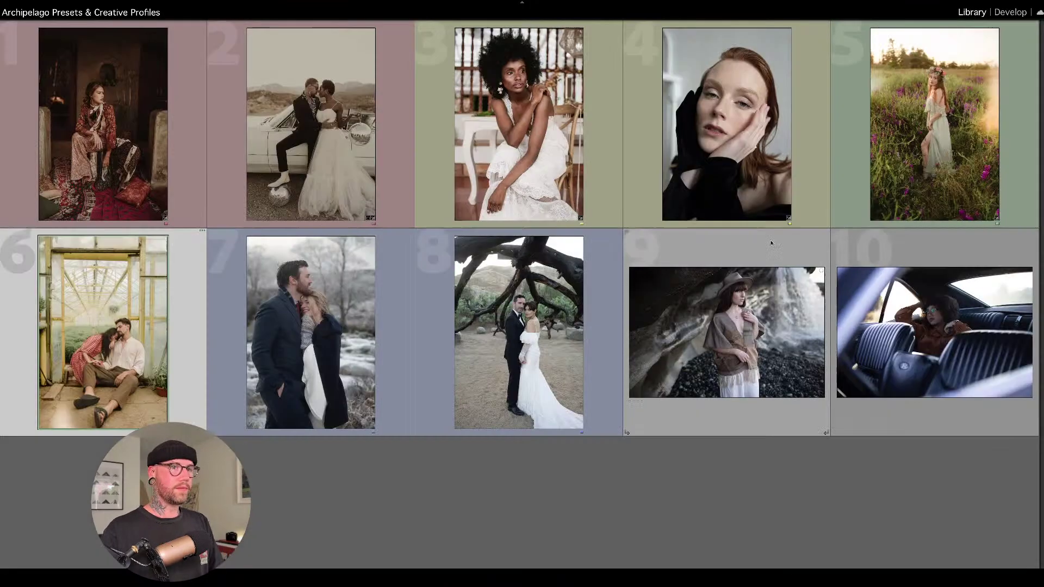
# Compare the finished flower-field portrait and greenhouse couple photos next to each other in a survey, closing it at the grid.
pyautogui.click(913, 121)
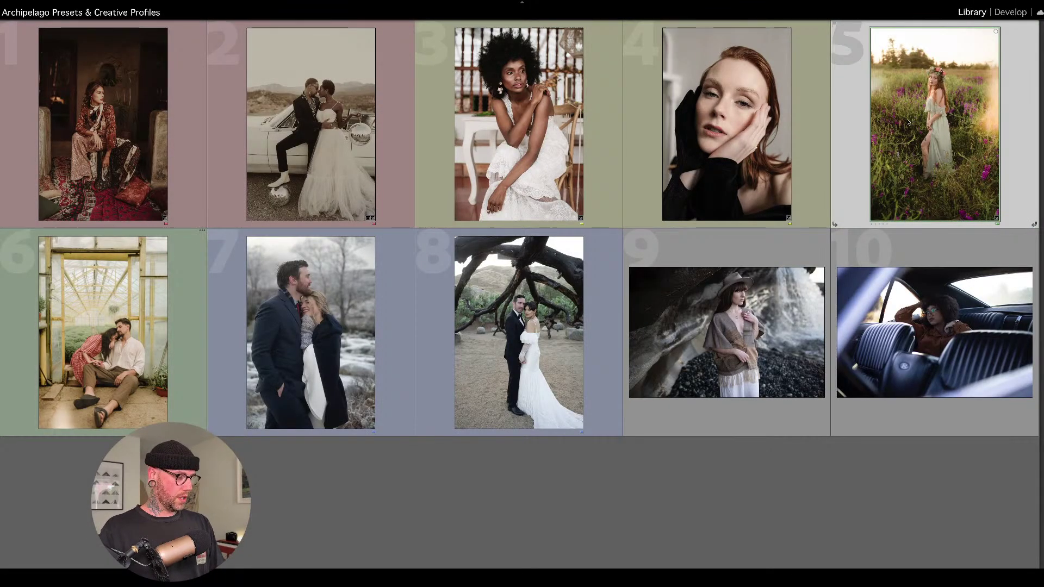
pyautogui.keyDown('ctrl'); pyautogui.click(115, 372); pyautogui.keyUp('ctrl')
pyautogui.press('n')
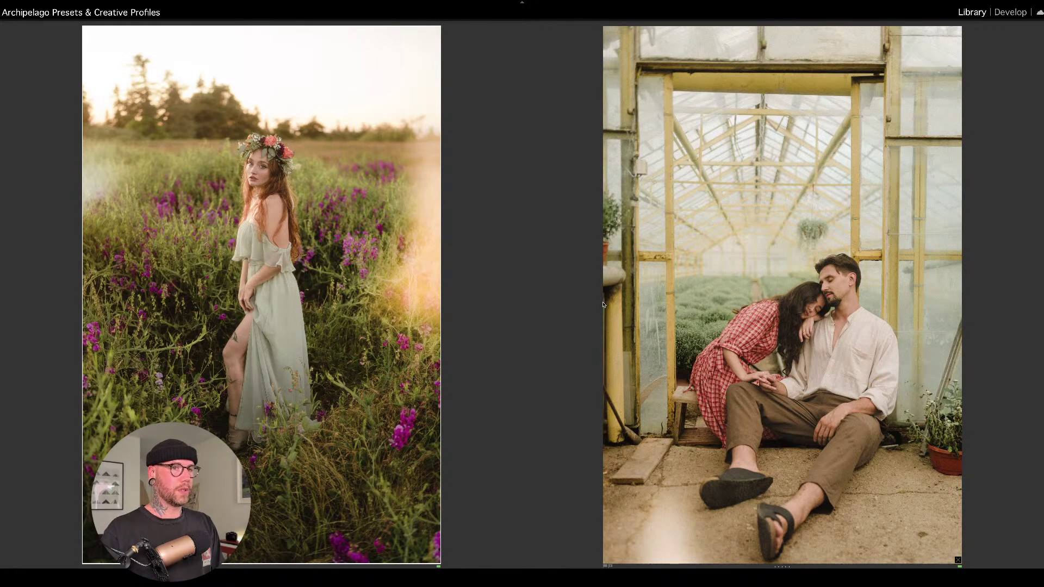
pyautogui.press('g')
# Open the couple's winter photo, number 7, for developing and list the Archipelago Quest 47 presets in place of the Quest 46 ones.
pyautogui.click(371, 312)
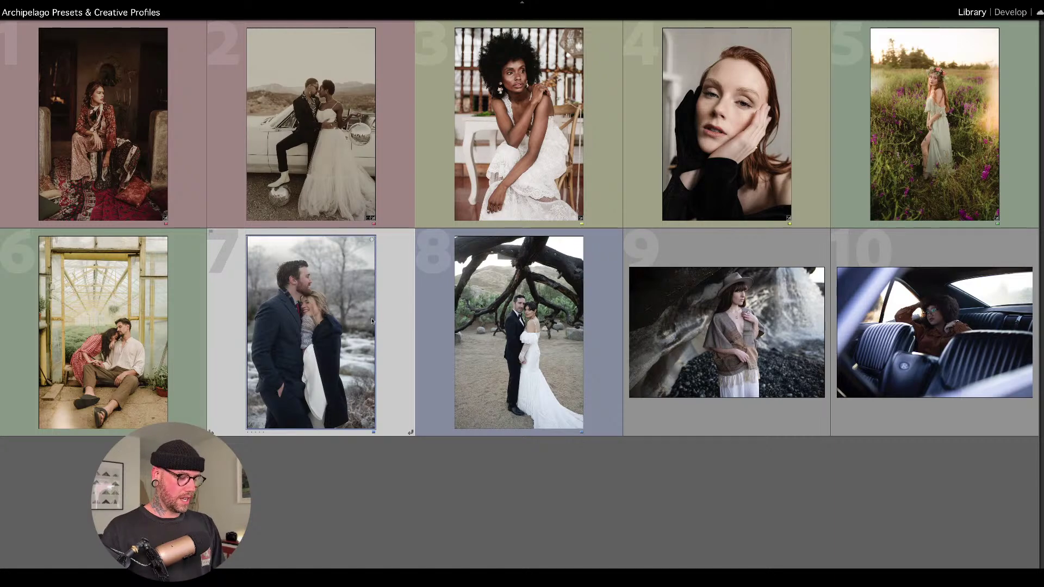
pyautogui.press('d')
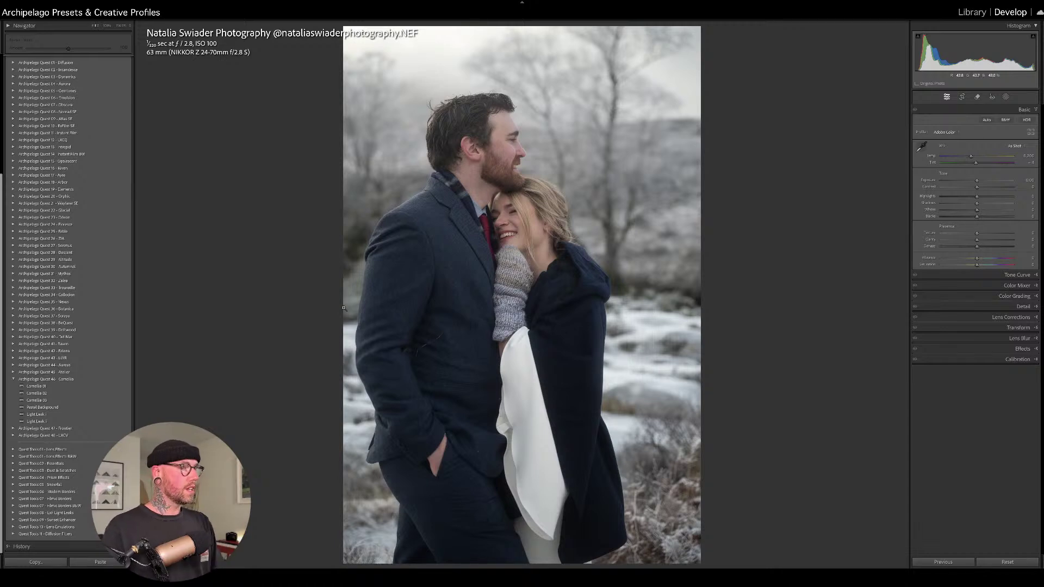
pyautogui.click(14, 378)
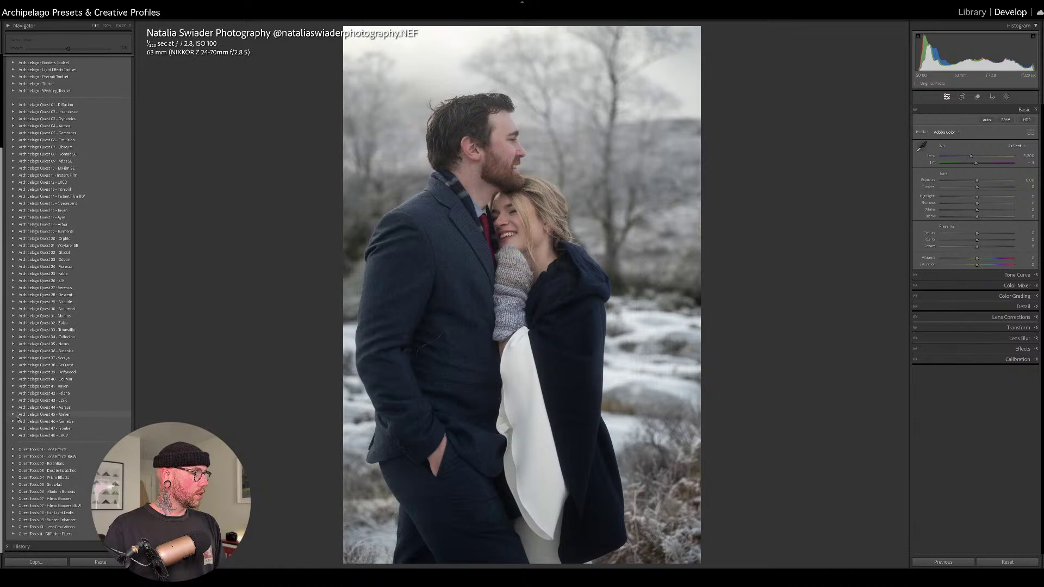
pyautogui.click(13, 429)
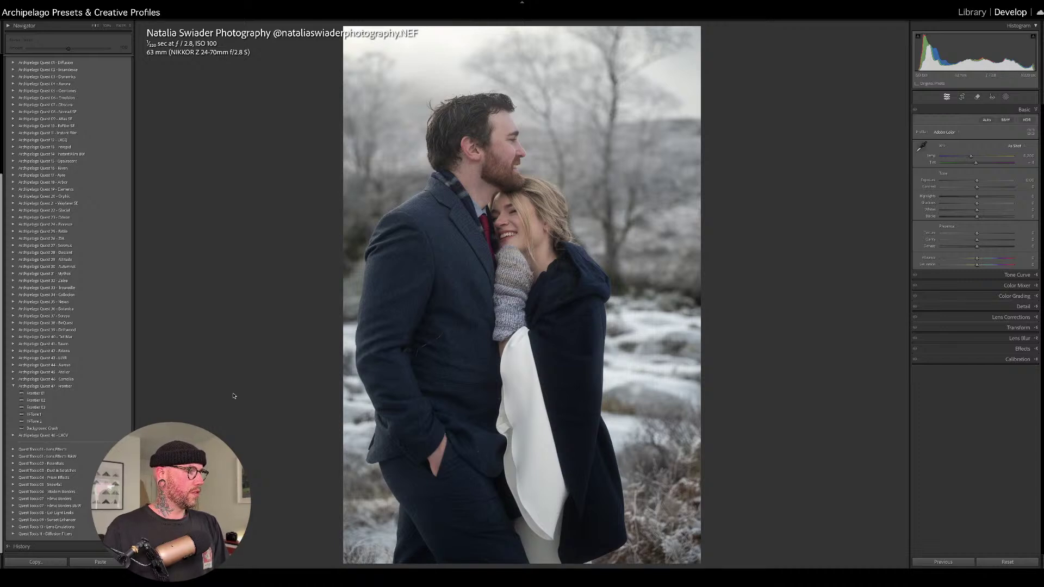
# Try the Quest 47 preset 01 on the winter photo, undo it and apply preset 02.
pyautogui.click(124, 394)
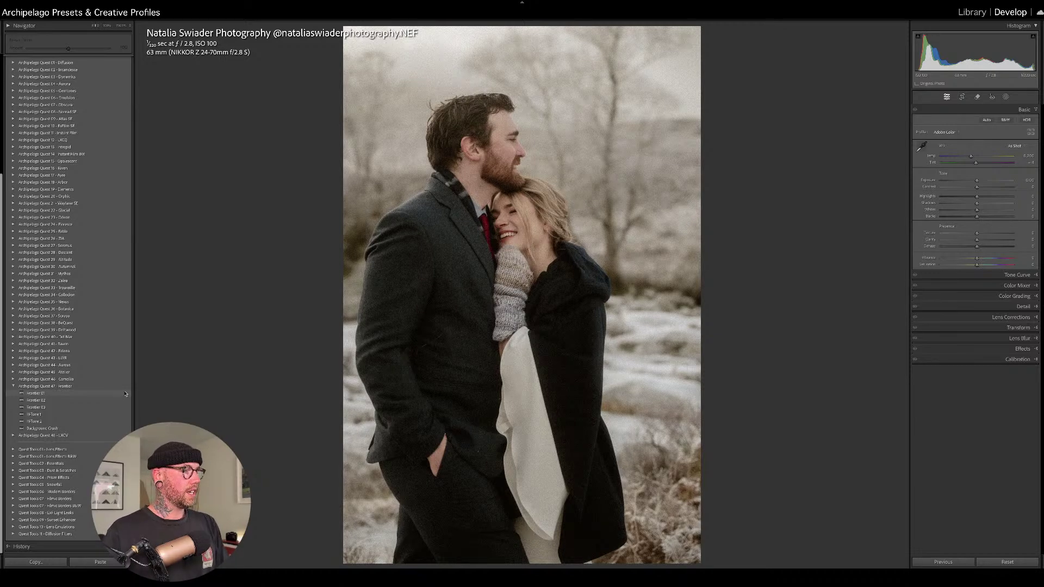
pyautogui.hotkey('ctrl', 'z')
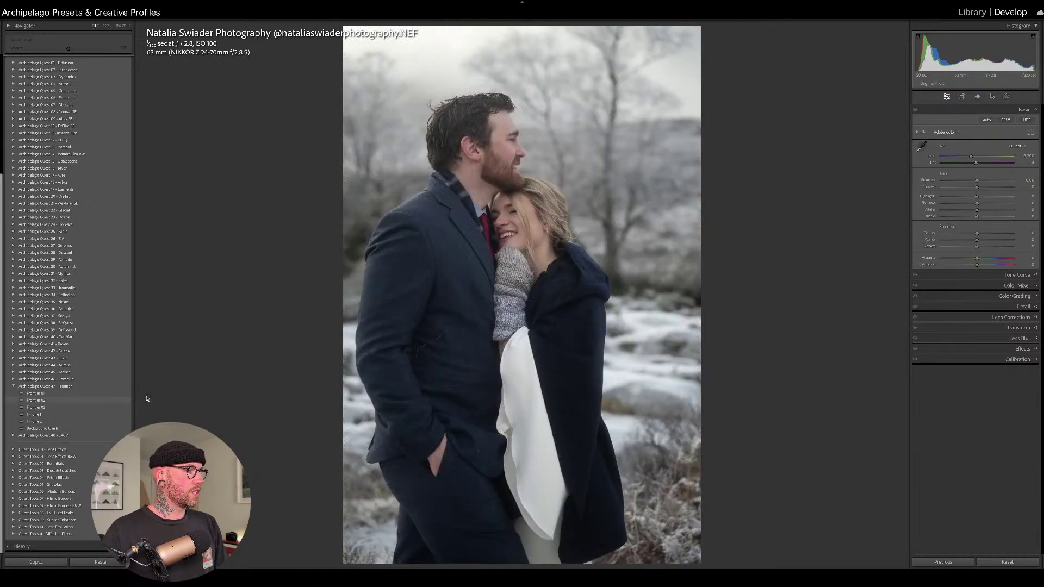
pyautogui.click(124, 402)
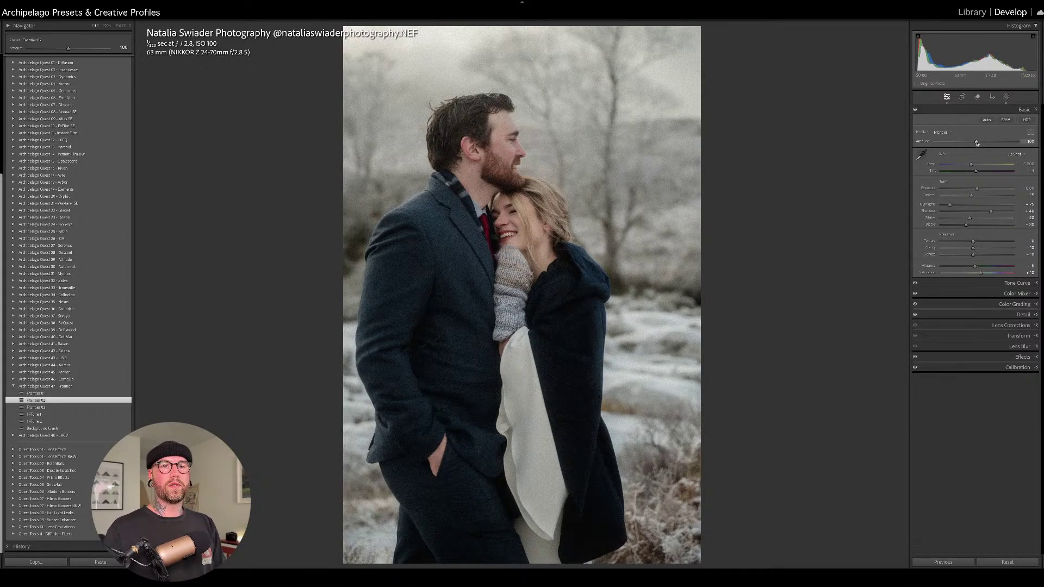
# Test a strong Quest 47 profile amount, reset it and settle on a moderately raised amount.
pyautogui.moveTo(977, 143); pyautogui.dragTo(1012, 140)
pyautogui.doubleClick(1012, 140)
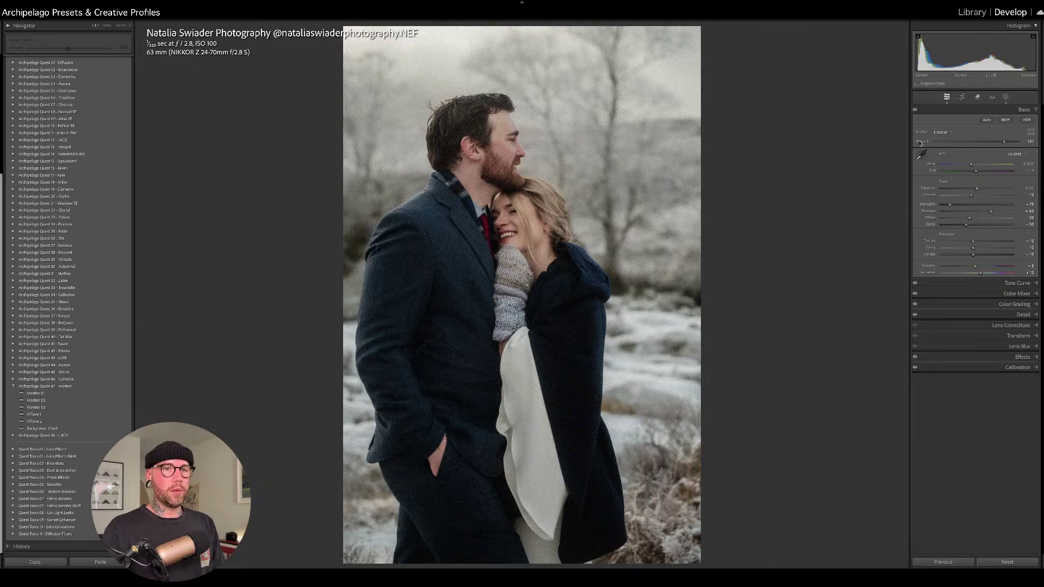
pyautogui.moveTo(977, 141); pyautogui.dragTo(990, 143)
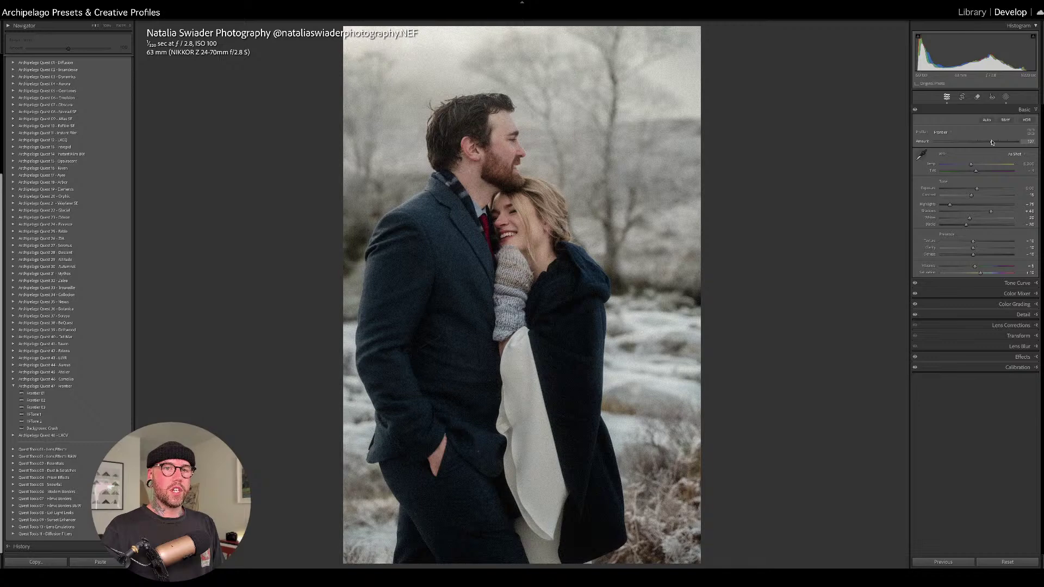
pyautogui.moveTo(992, 143); pyautogui.dragTo(993, 143)
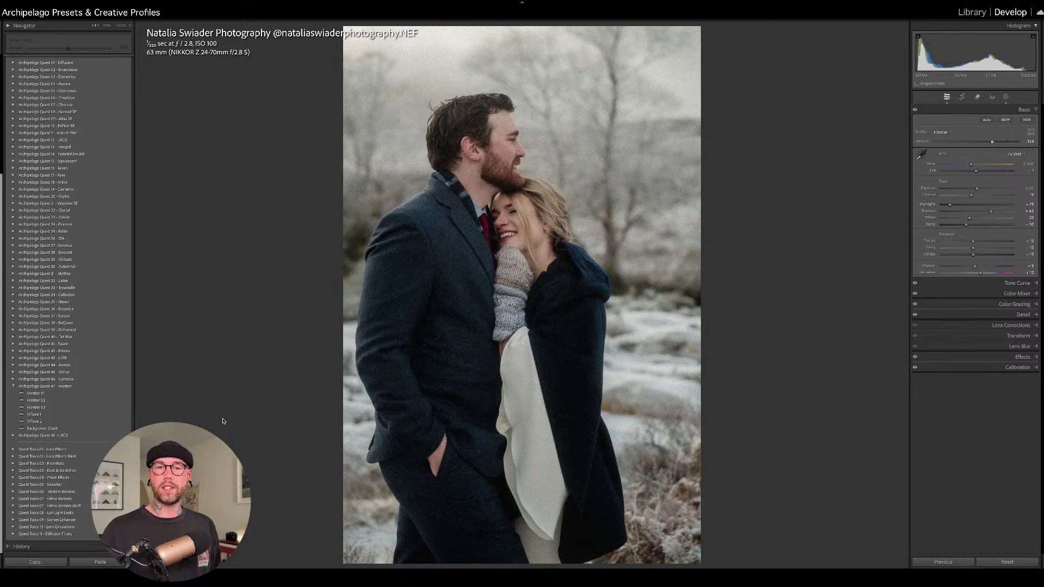
# Apply the HiTone 1 preset at a clearly raised amount and cool the photo's temperature slightly.
pyautogui.click(124, 416)
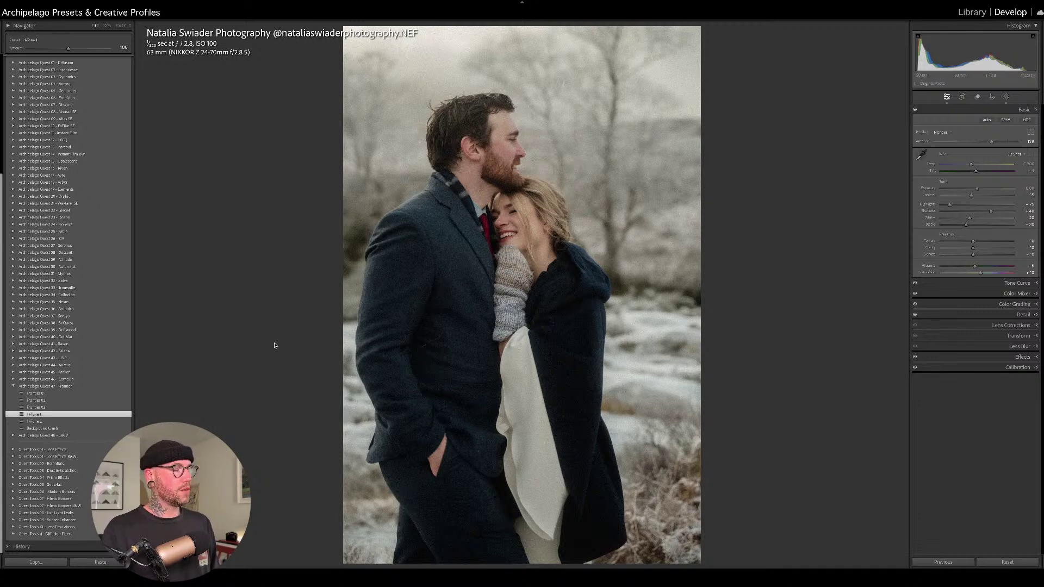
pyautogui.moveTo(68, 48); pyautogui.dragTo(100, 51)
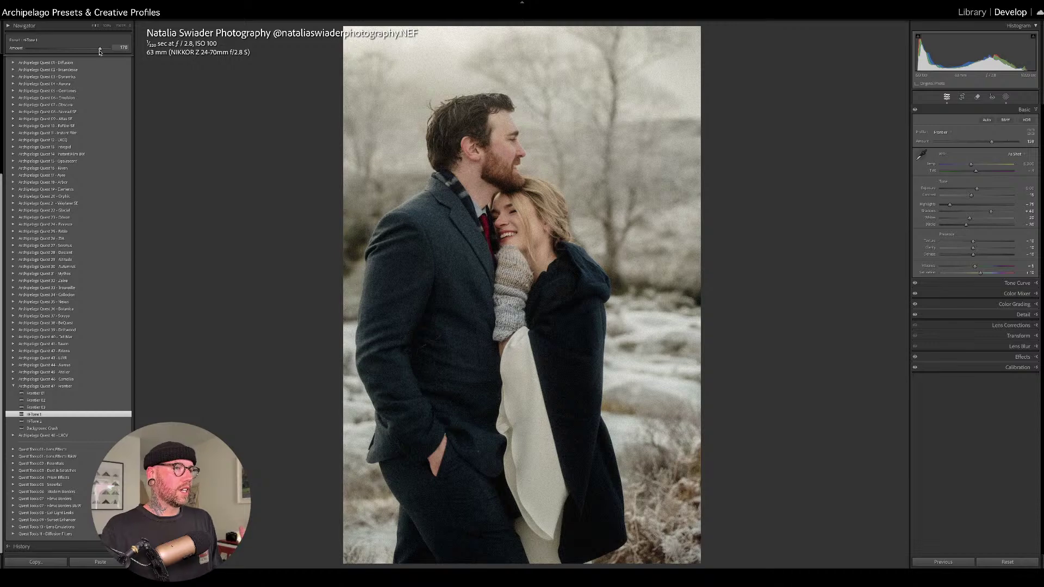
pyautogui.moveTo(99, 51)
pyautogui.mouseDown()
pyautogui.moveTo(39, 54)
pyautogui.moveTo(95, 53)
pyautogui.mouseUp()
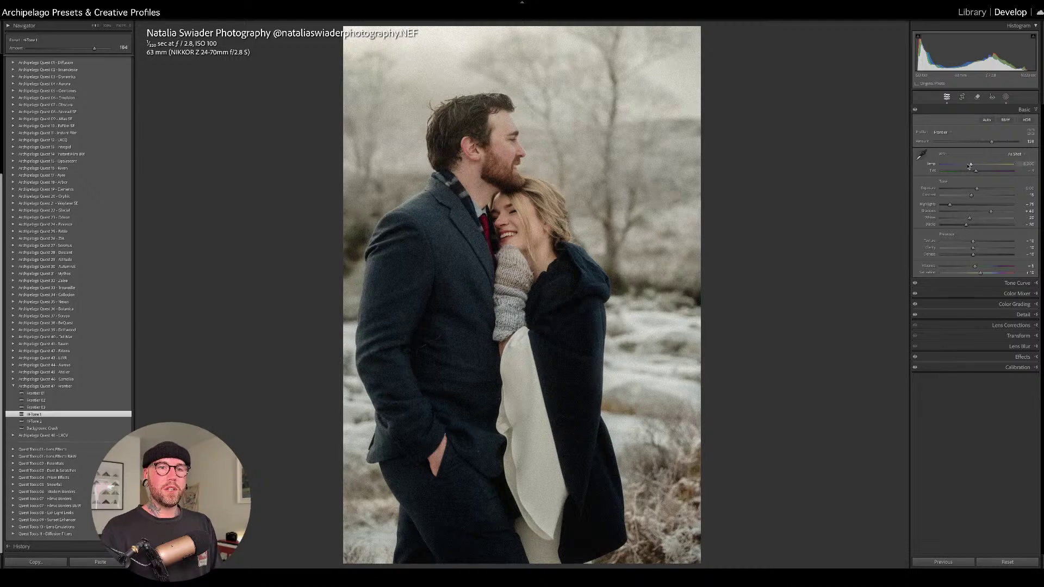
pyautogui.moveTo(972, 166); pyautogui.dragTo(970, 166)
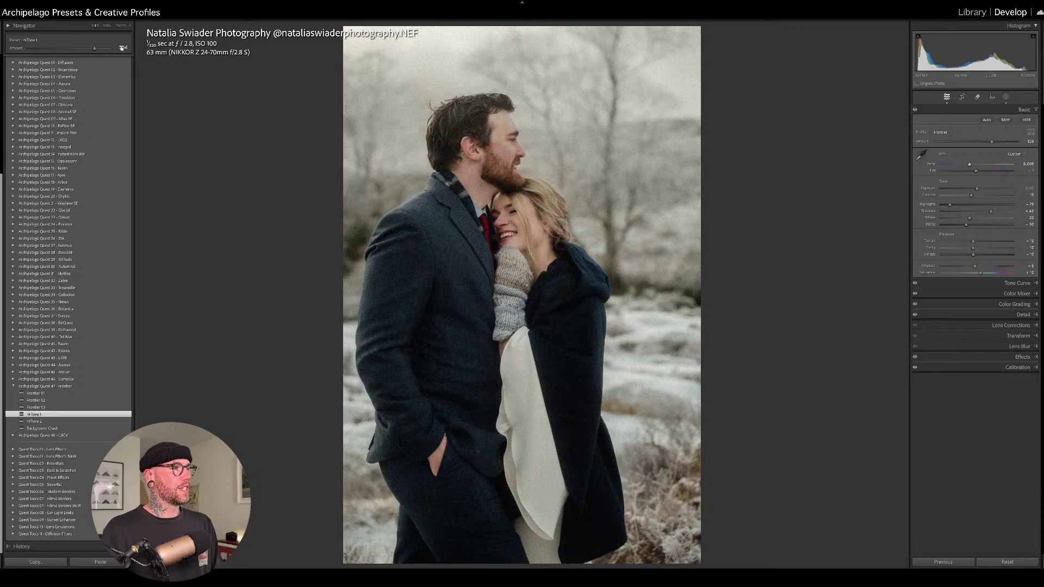
pyautogui.moveTo(94, 48)
pyautogui.mouseDown()
pyautogui.moveTo(61, 50)
pyautogui.moveTo(106, 48)
pyautogui.moveTo(93, 49)
pyautogui.mouseUp()
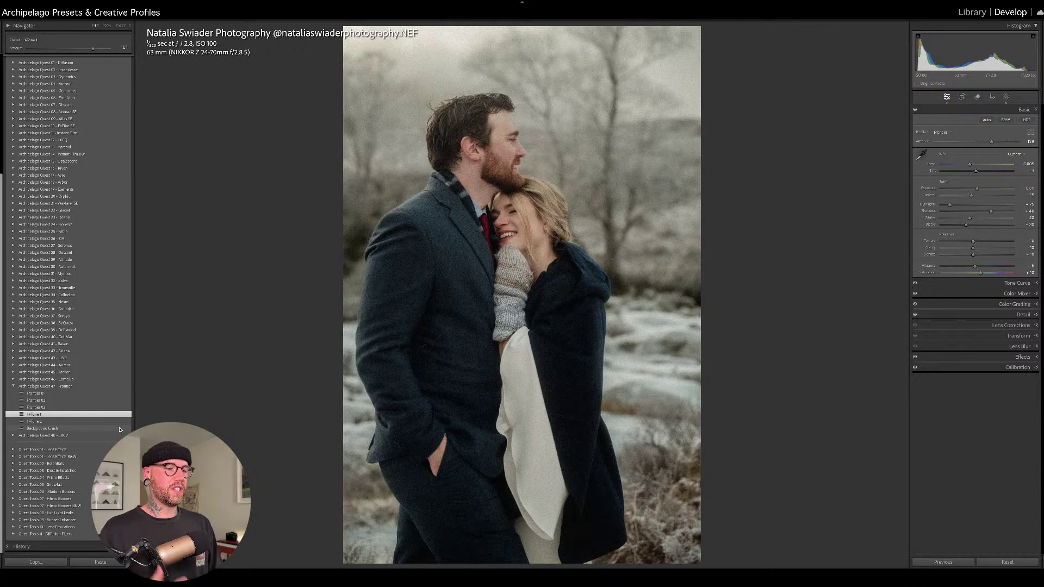
# Apply the Quest 47 background preset at an amount of about 90 and strengthen the profile amount further.
pyautogui.click(120, 430)
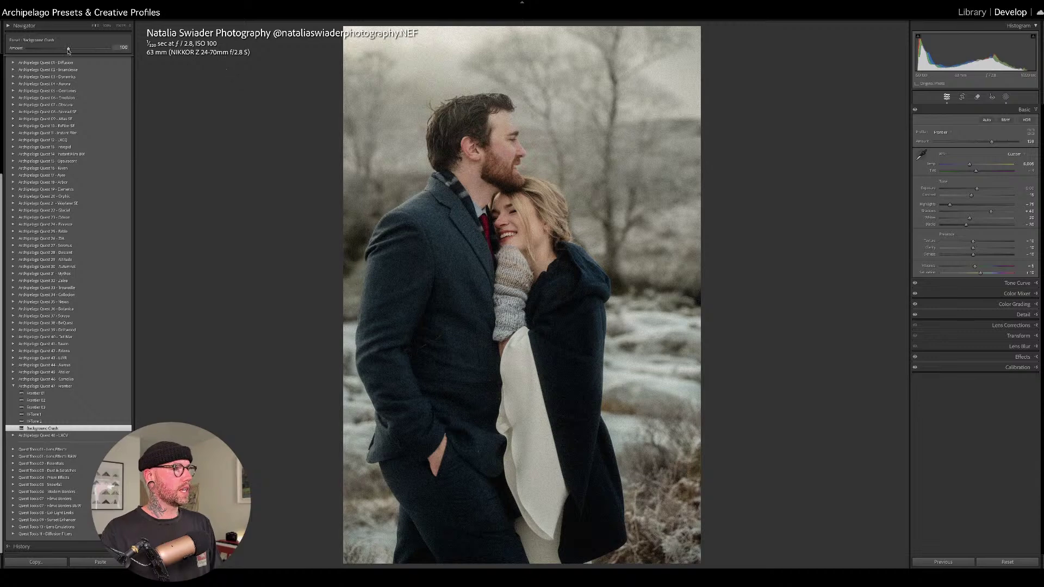
pyautogui.moveTo(69, 48)
pyautogui.mouseDown()
pyautogui.moveTo(115, 56)
pyautogui.moveTo(38, 59)
pyautogui.moveTo(91, 61)
pyautogui.moveTo(63, 61)
pyautogui.mouseUp()
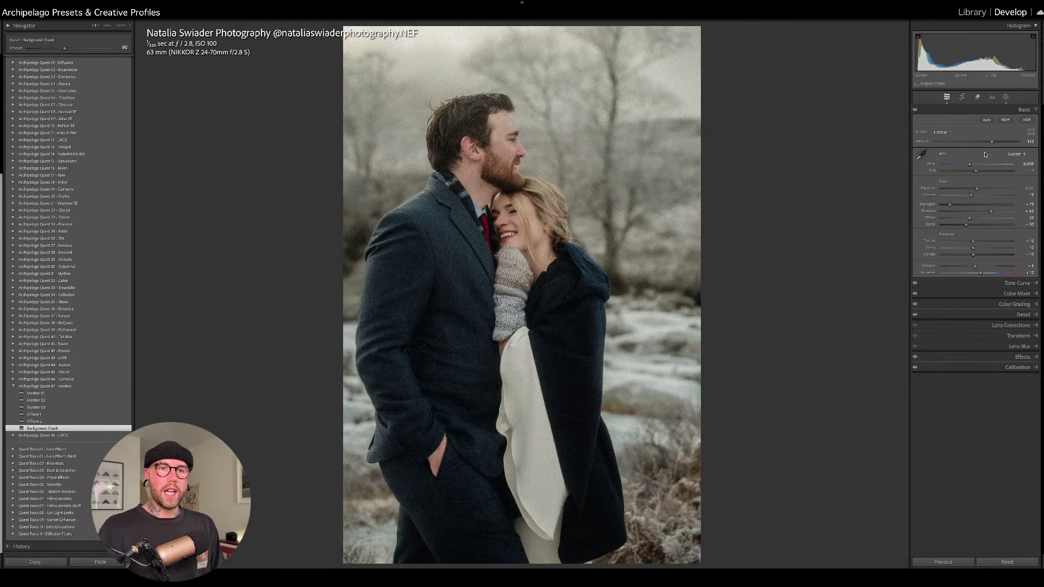
pyautogui.moveTo(992, 143); pyautogui.dragTo(1003, 143)
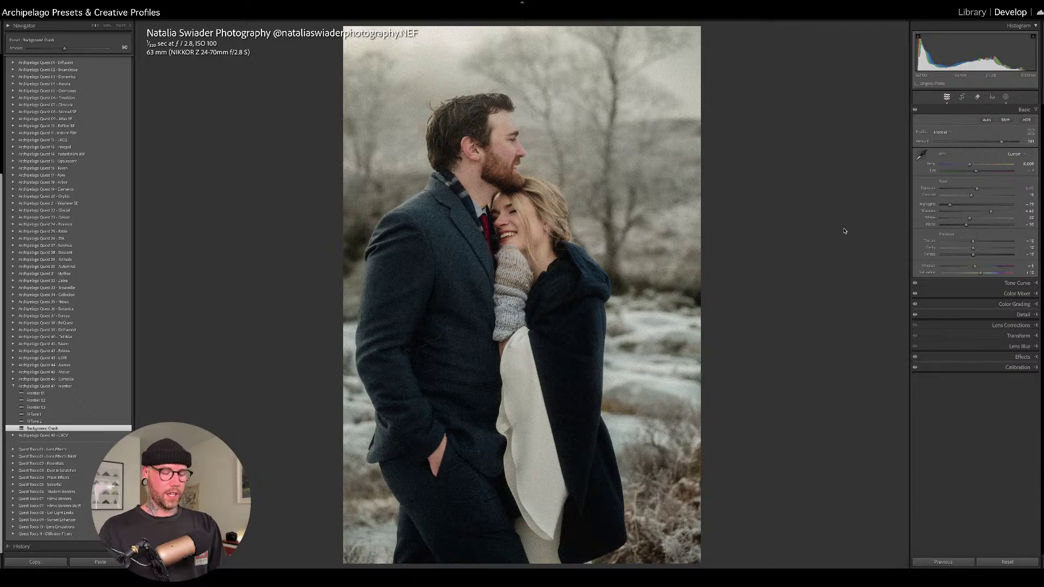
# Compare the edited winter photo with the original, toggled and side by side, and inspect the faces and grain settings close up.
pyautogui.press('\\')
pyautogui.press('\\')
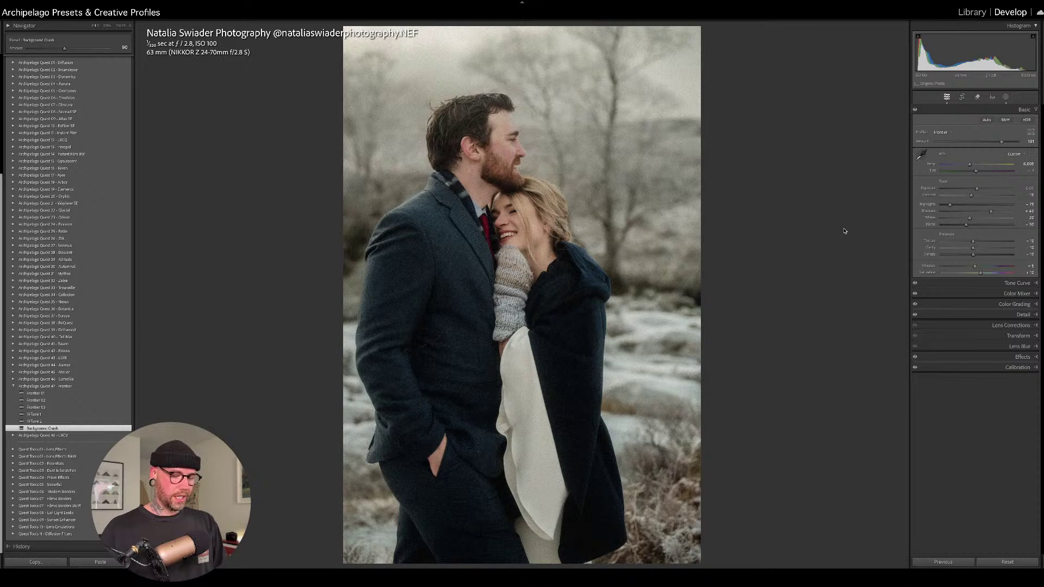
pyautogui.press('\\')
pyautogui.press('\\')
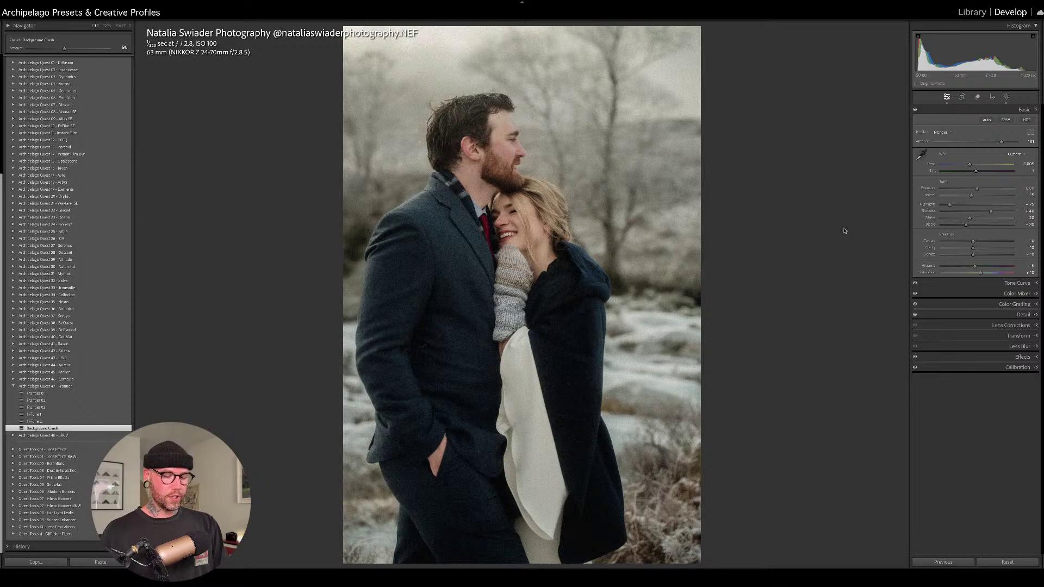
pyautogui.press('\\')
pyautogui.press('\\')
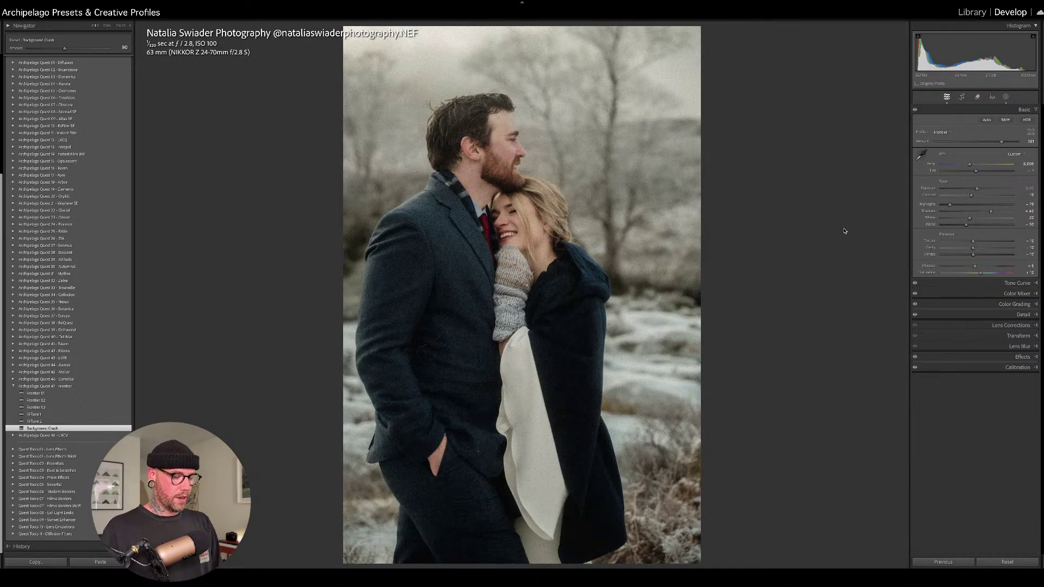
pyautogui.press('y')
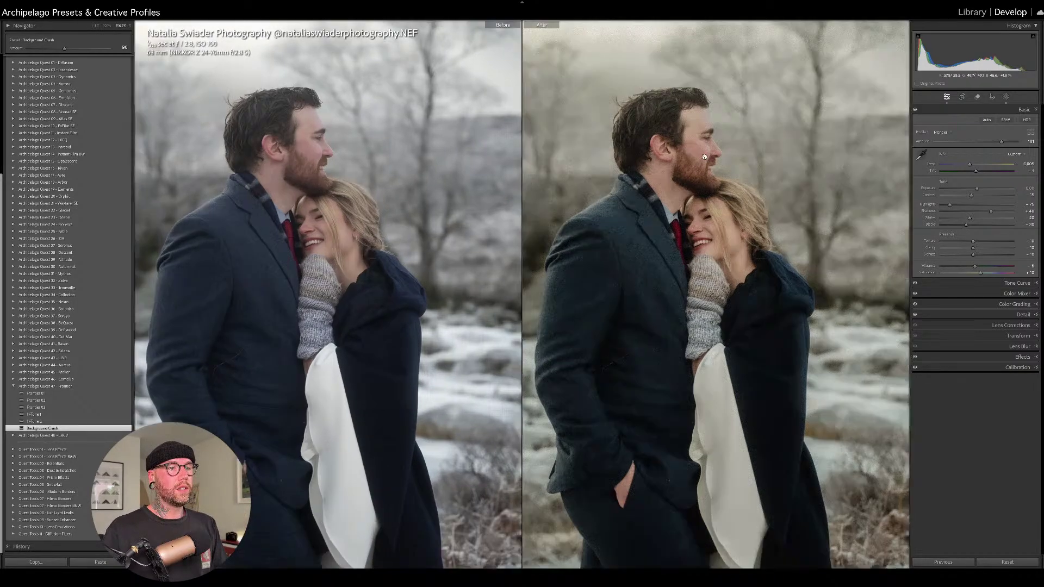
pyautogui.click(709, 159)
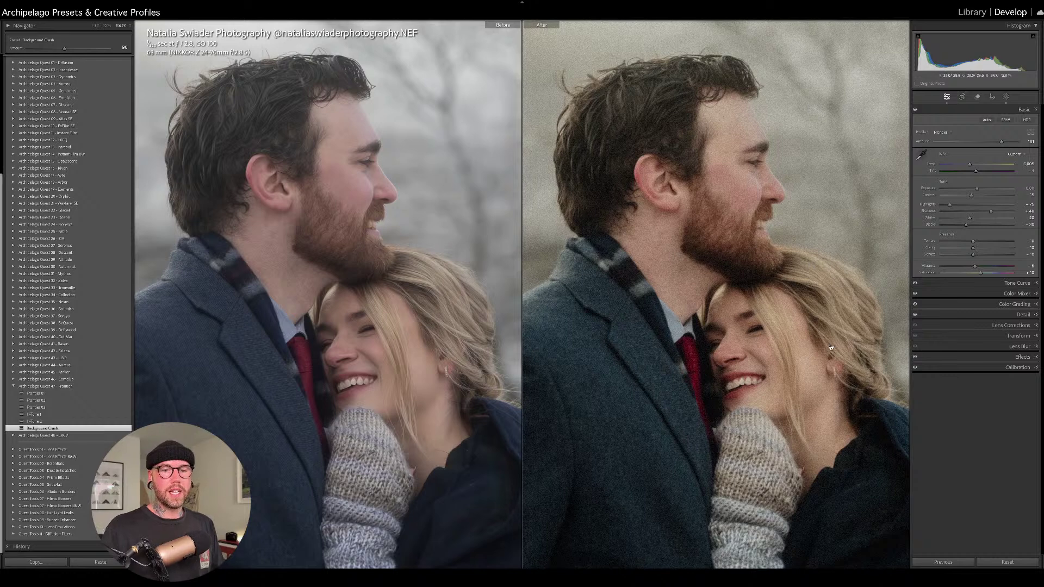
pyautogui.click(1020, 357)
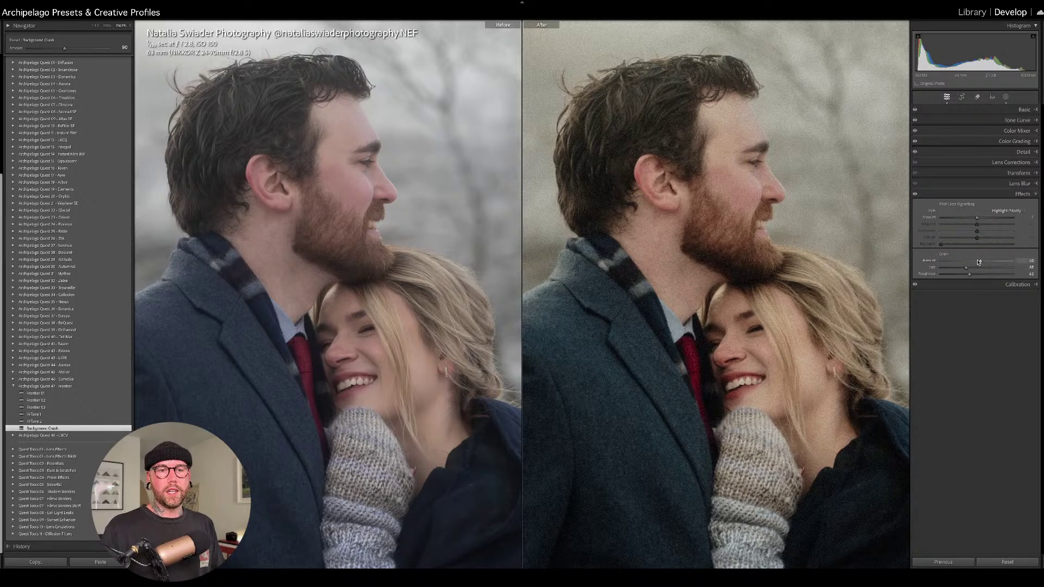
pyautogui.click(1023, 110)
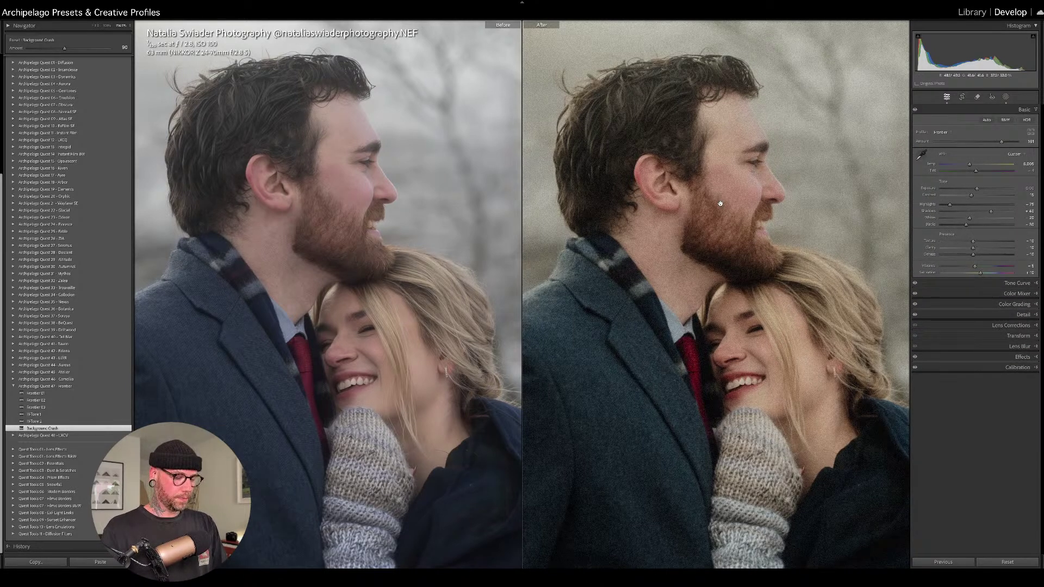
# Toggle between the original and edited winter photo, first close up on the couple and then on the full photo.
pyautogui.press('\\')
pyautogui.press('\\')
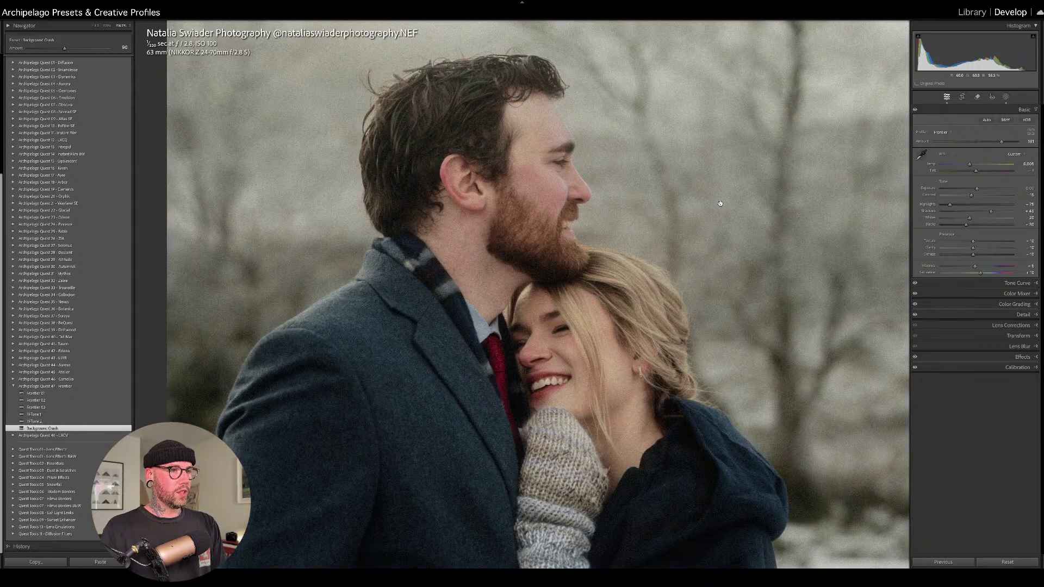
pyautogui.press('\\')
pyautogui.press('\\')
pyautogui.press('\\')
pyautogui.press('\\')
pyautogui.click(721, 204)
pyautogui.press('\\')
pyautogui.press('\\')
pyautogui.press('\\')
pyautogui.press('\\')
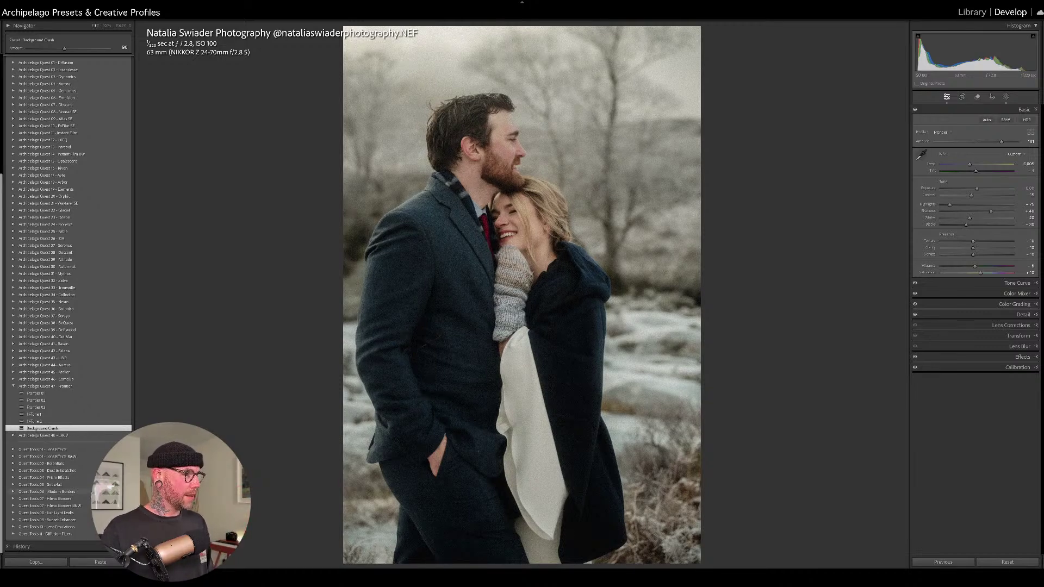
# Apply the first Quest Tools 05 Snowfall preset to the winter photo and strengthen its amount slightly.
pyautogui.click(14, 486)
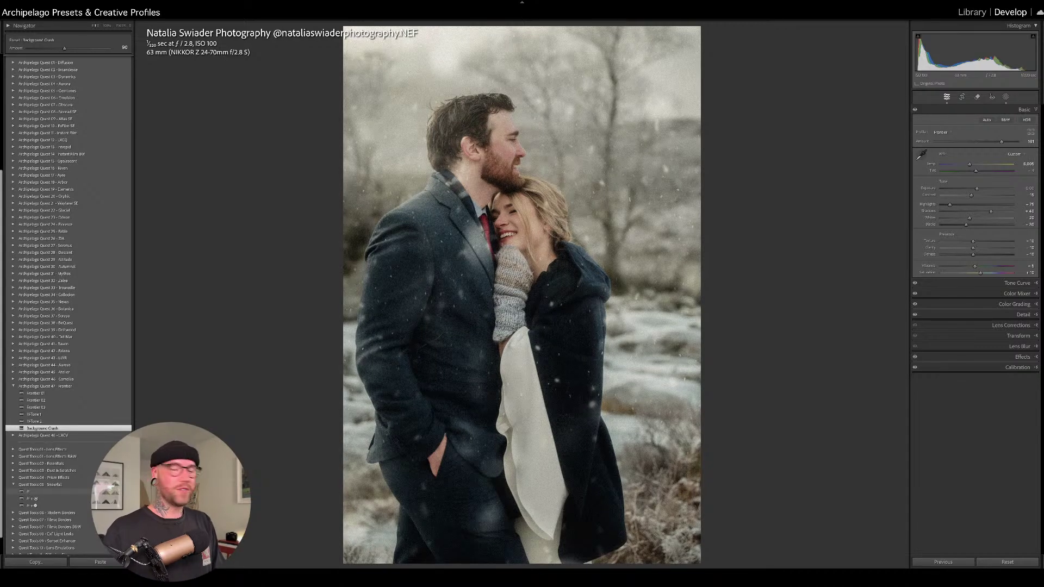
pyautogui.click(32, 491)
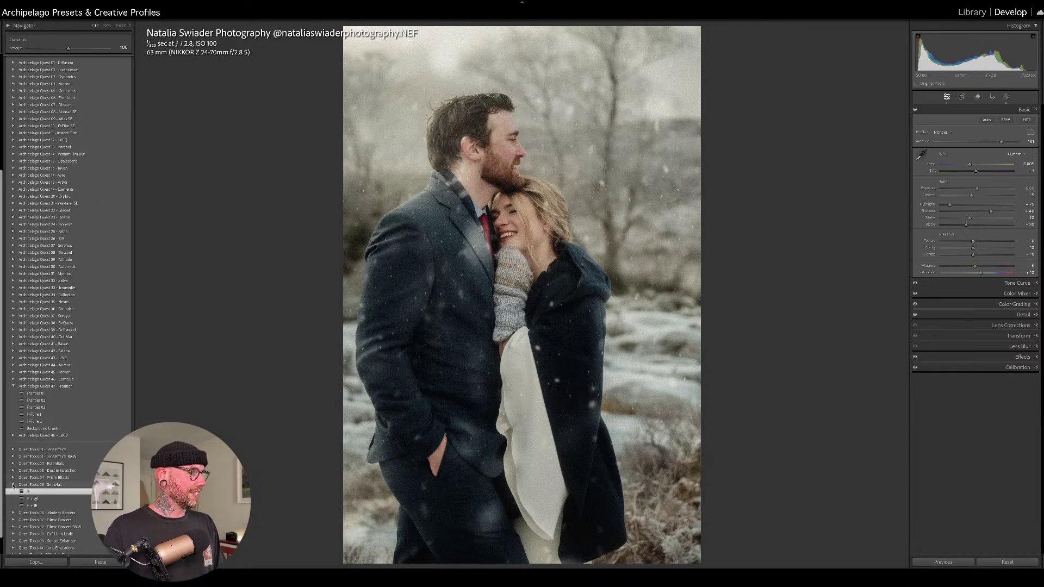
pyautogui.click(14, 485)
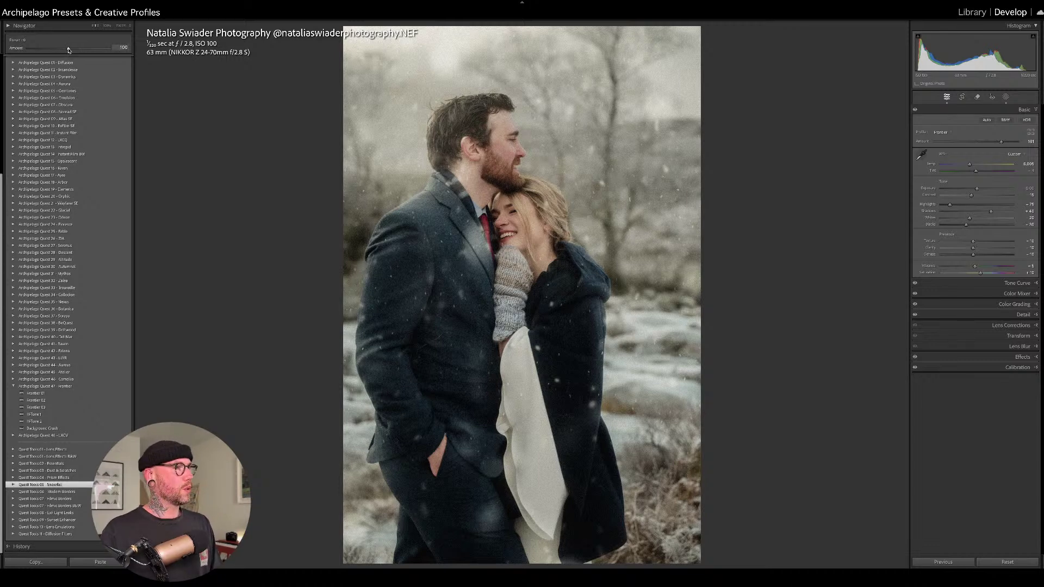
pyautogui.moveTo(69, 50)
pyautogui.mouseDown()
pyautogui.moveTo(125, 52)
pyautogui.moveTo(74, 51)
pyautogui.mouseUp()
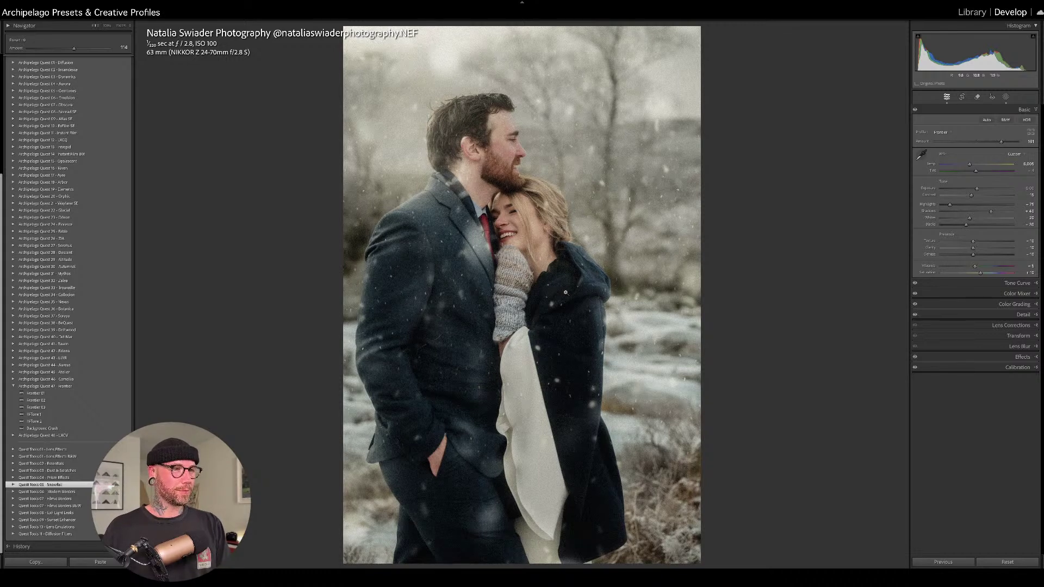
# Warm the white balance of the wedding couple photo under the branches and apply the first Quest 47 preset with its profile amount around 140.
pyautogui.press('Right')
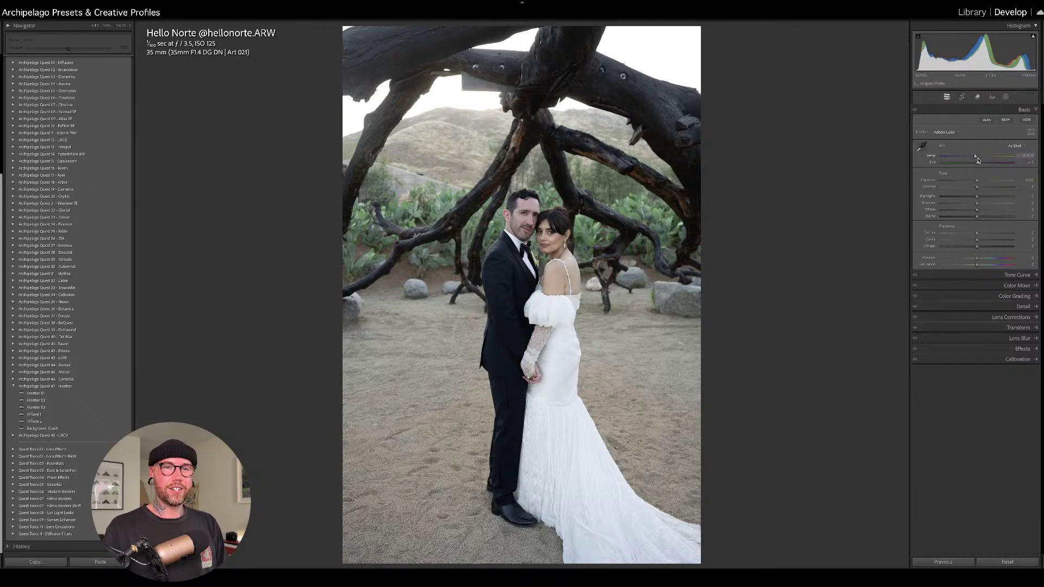
pyautogui.moveTo(976, 158); pyautogui.dragTo(981, 165)
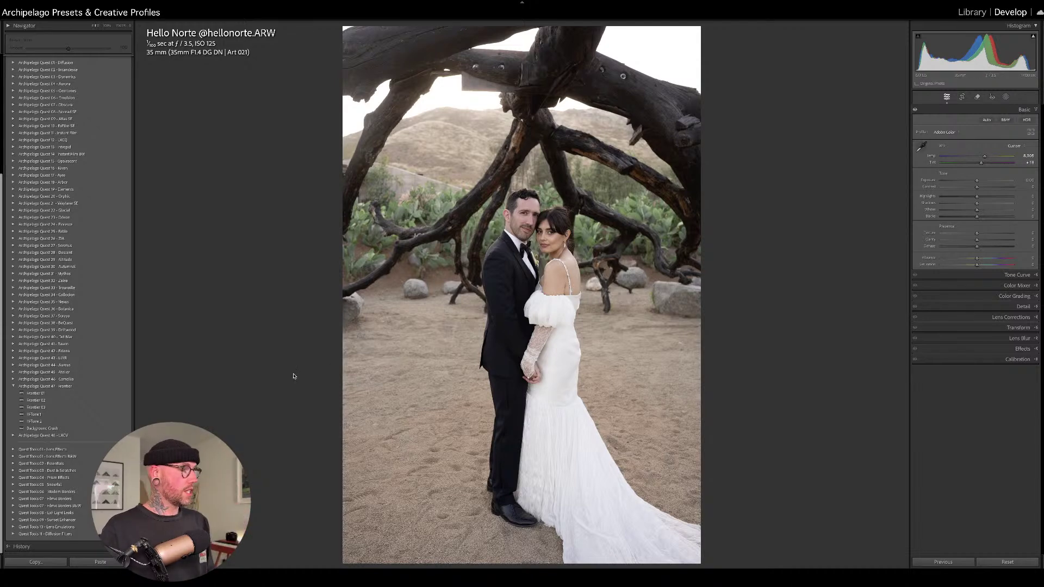
pyautogui.click(124, 393)
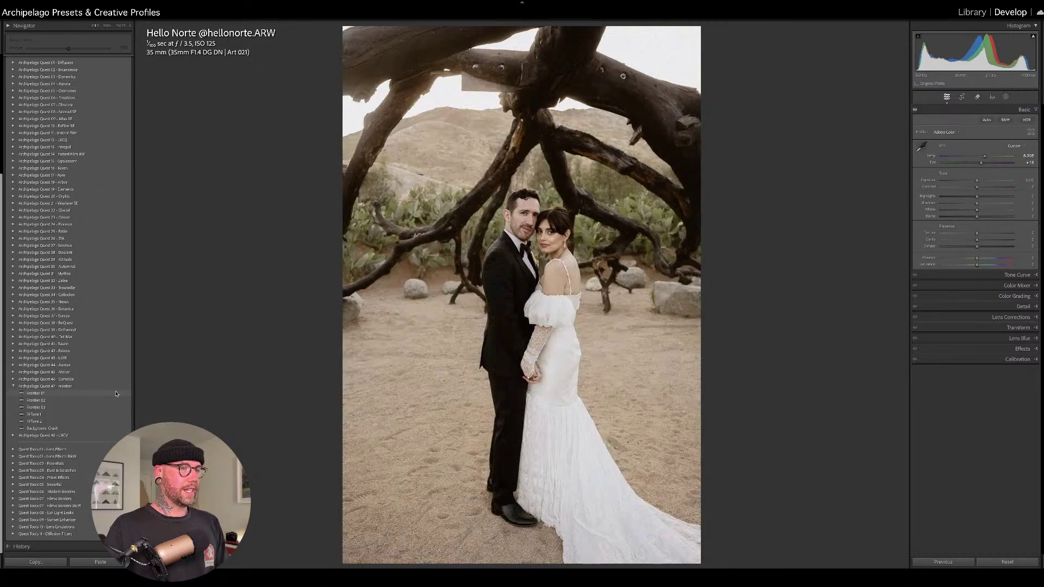
pyautogui.click(115, 393)
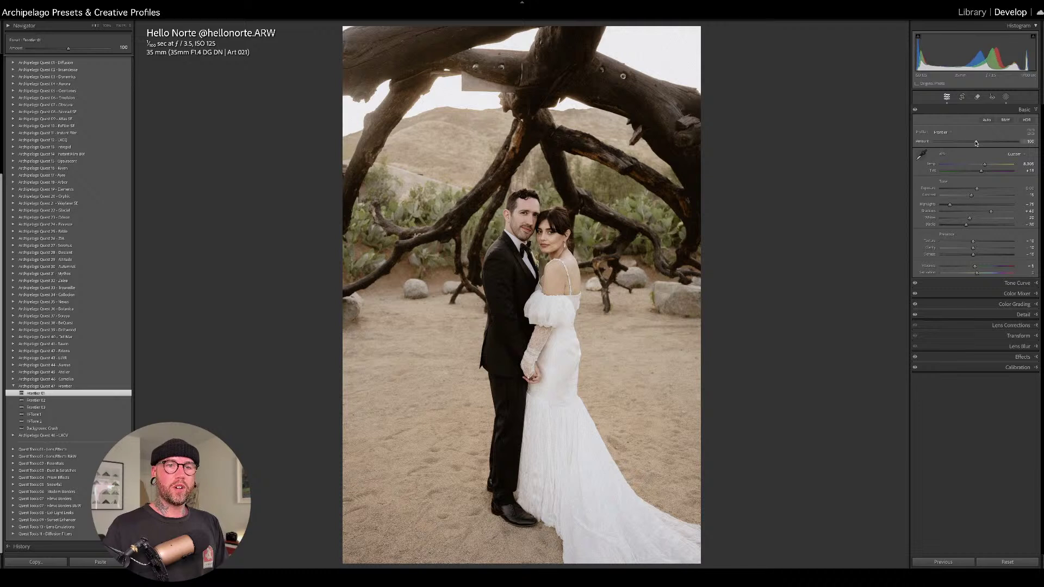
pyautogui.moveTo(1013, 143)
pyautogui.mouseDown()
pyautogui.moveTo(961, 143)
pyautogui.moveTo(1010, 139)
pyautogui.moveTo(993, 139)
pyautogui.mouseUp()
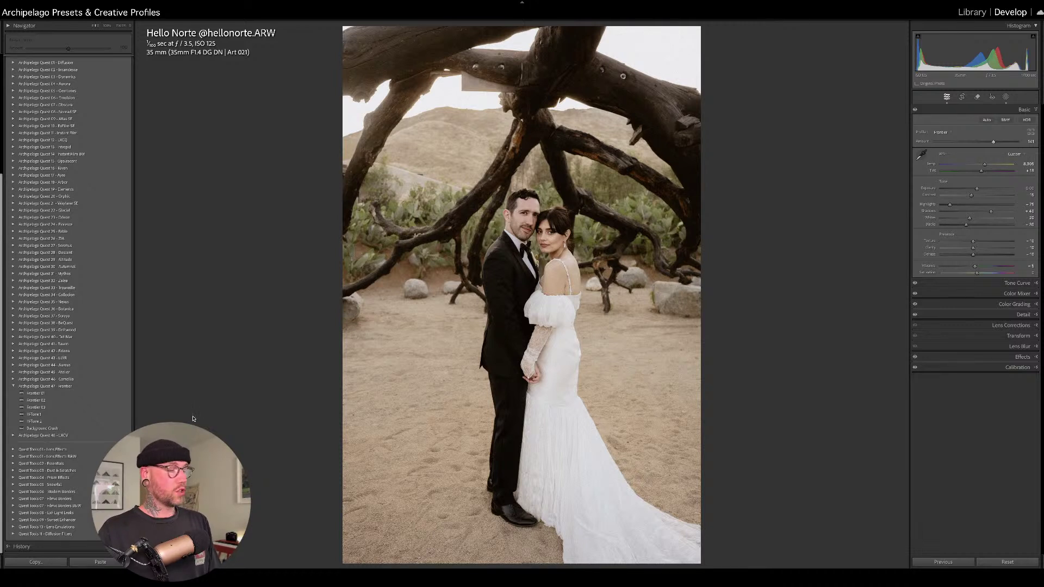
# Add the fourth Quest 47 preset at an amount of about 65 and the Quest 47 background preset at about 25.
pyautogui.click(120, 416)
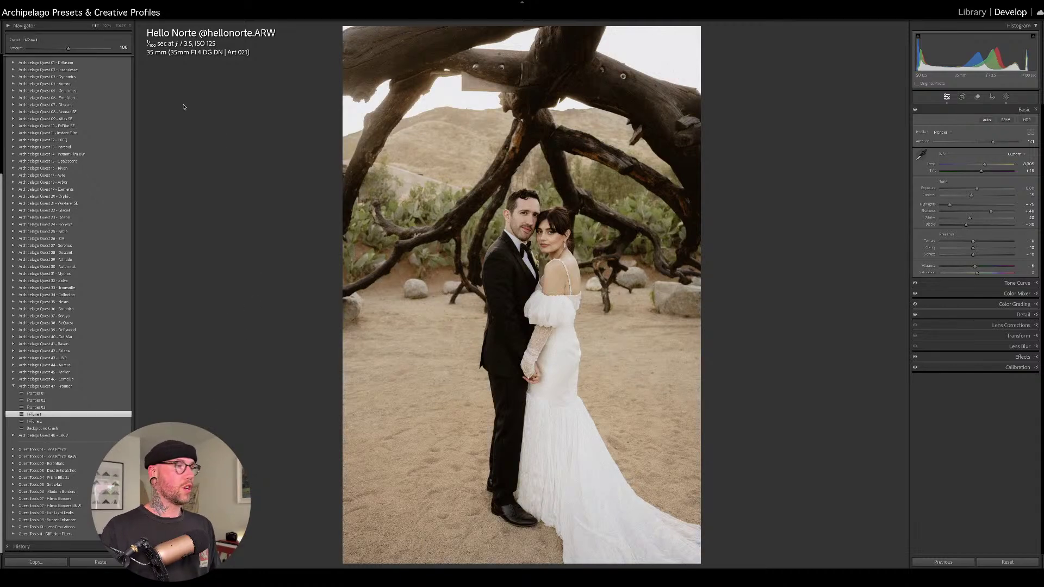
pyautogui.moveTo(68, 47)
pyautogui.mouseDown()
pyautogui.moveTo(78, 52)
pyautogui.moveTo(51, 50)
pyautogui.mouseUp()
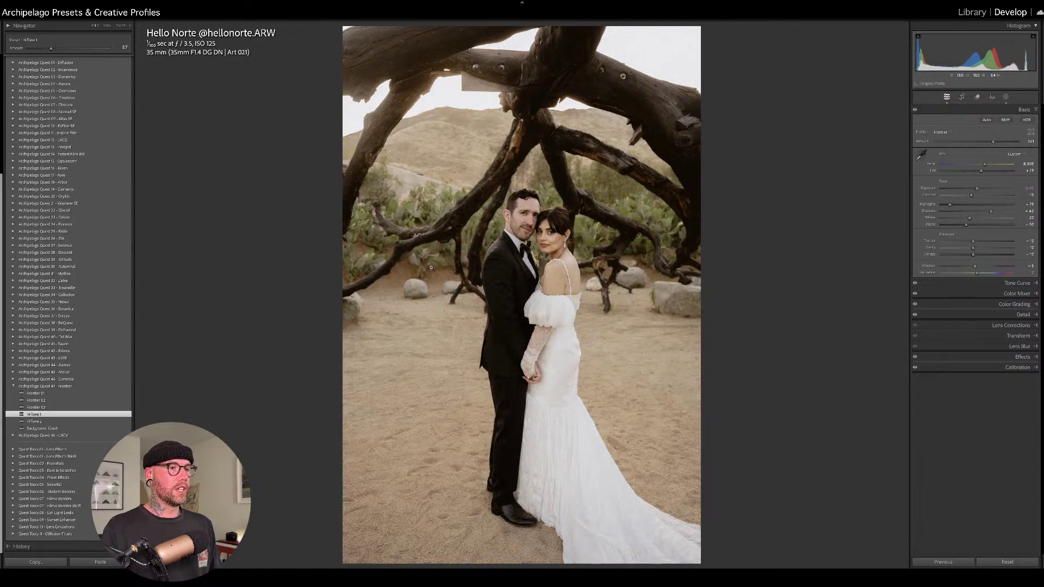
pyautogui.moveTo(51, 49); pyautogui.dragTo(54, 50)
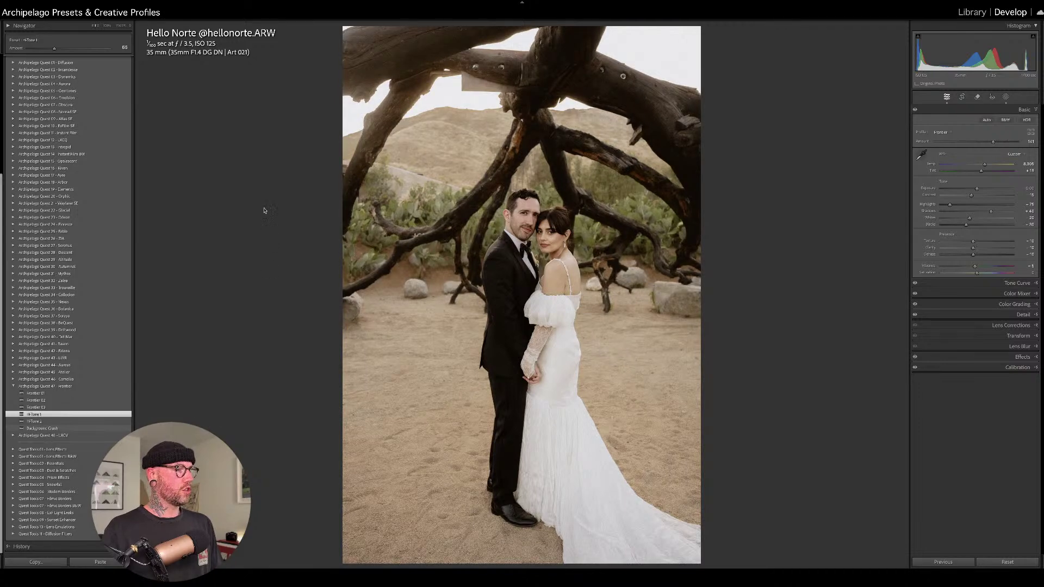
pyautogui.click(42, 429)
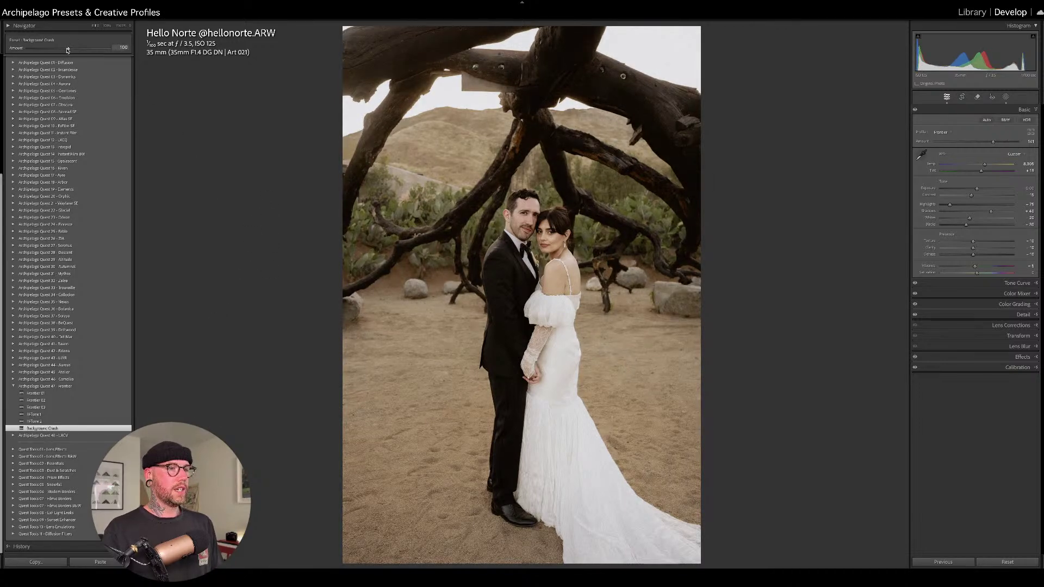
pyautogui.moveTo(68, 50); pyautogui.dragTo(38, 55)
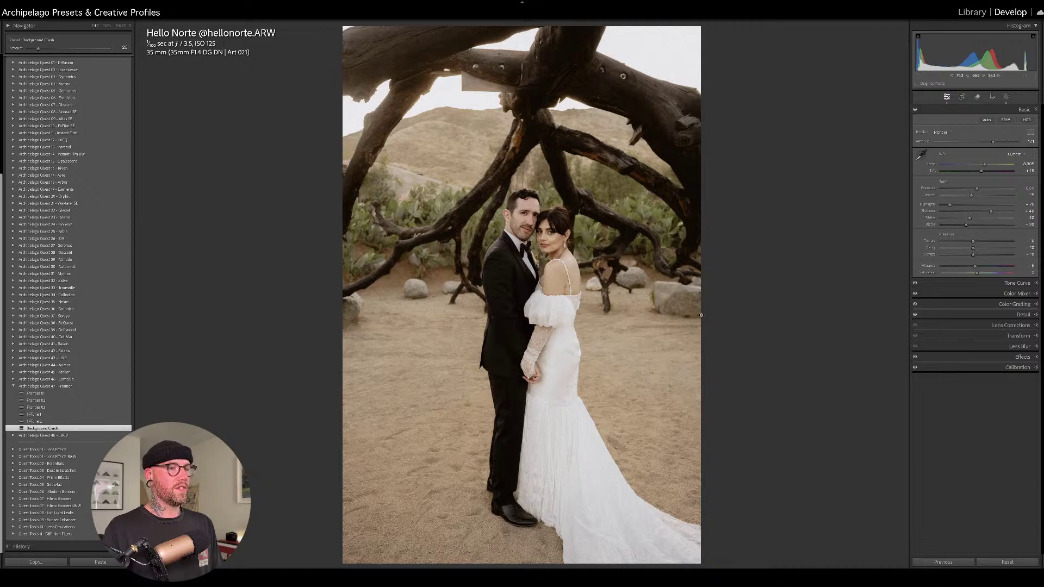
# Compare the edited wedding couple photo with its original, toggled and side by side.
pyautogui.press('\\')
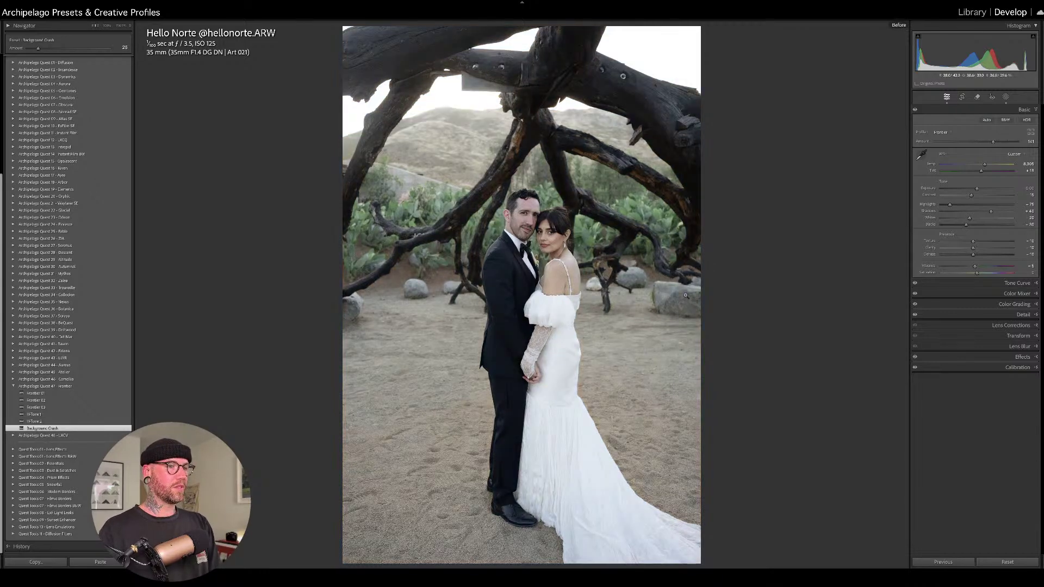
pyautogui.press('\\')
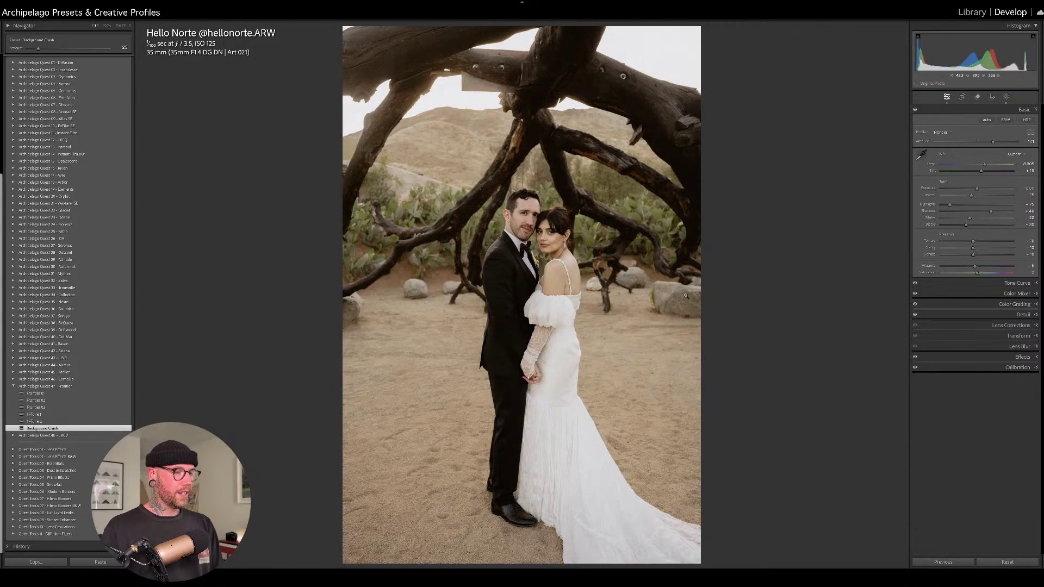
pyautogui.press('y')
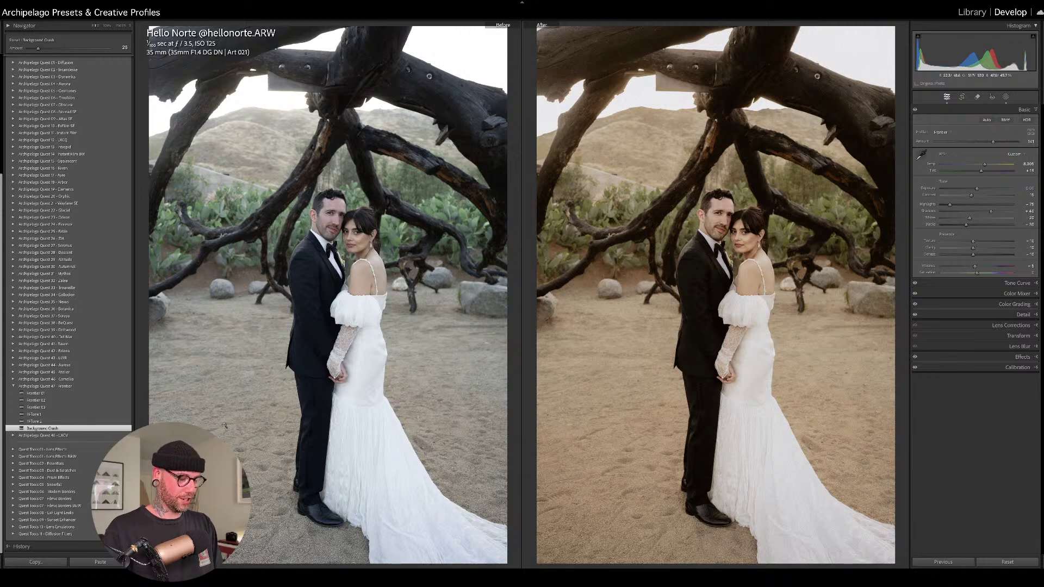
# View the edited winter photo and the wedding couple photo together in Survey view and return to the photo grid.
pyautogui.press('g')
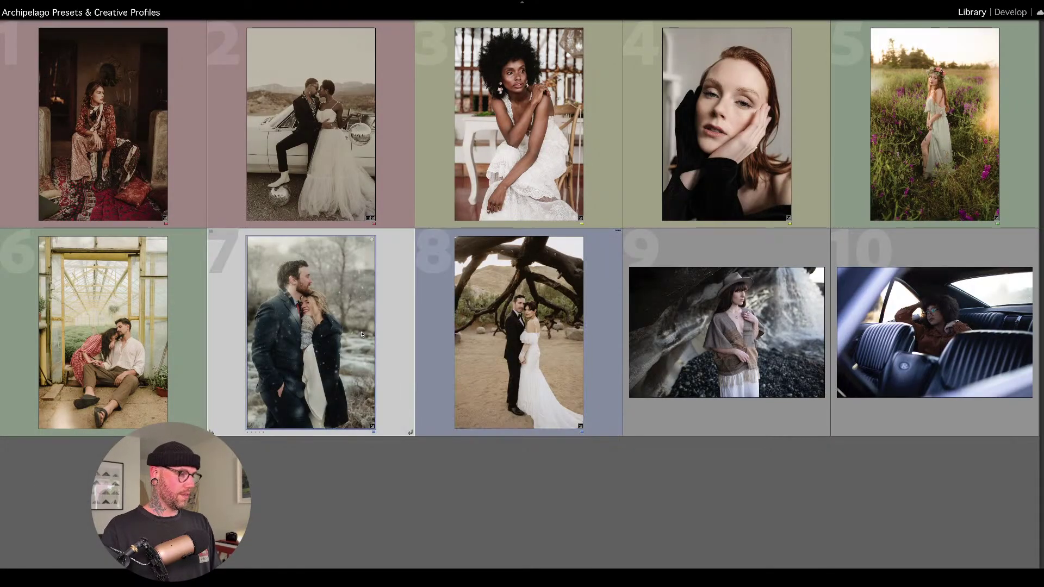
pyautogui.keyDown('shift'); pyautogui.click(506, 332); pyautogui.keyUp('shift')
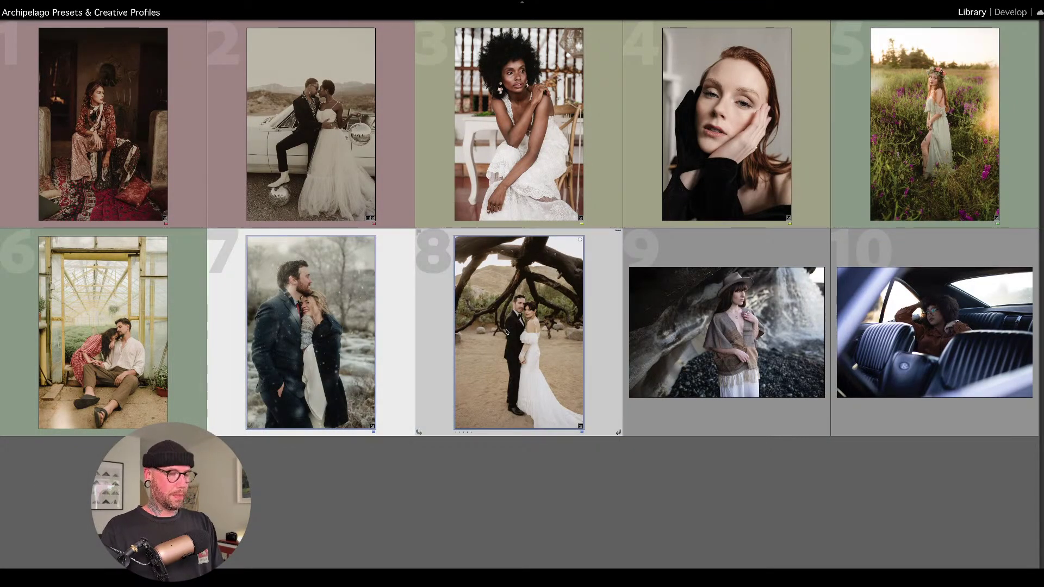
pyautogui.press('n')
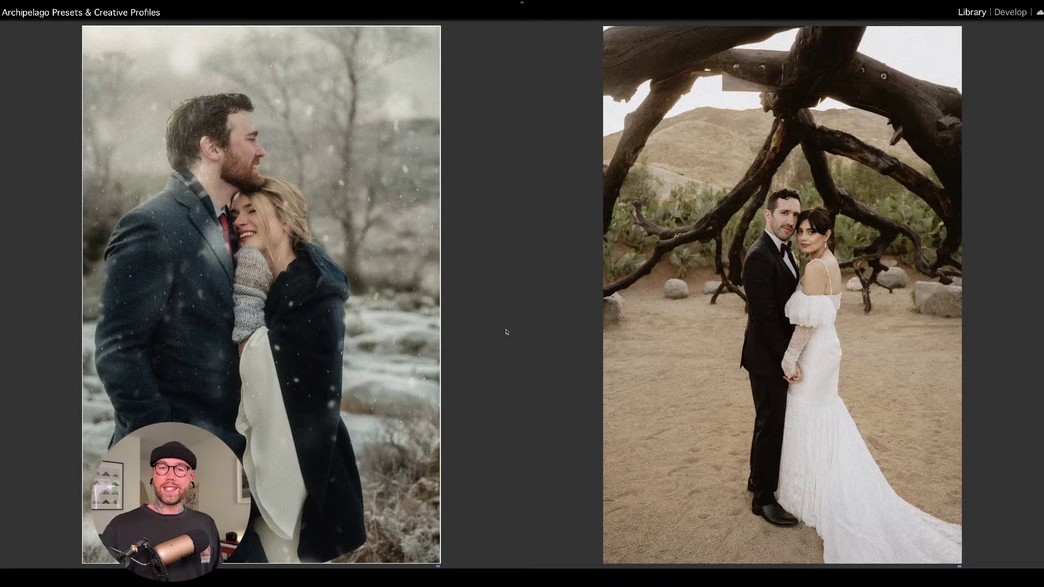
pyautogui.press('g')
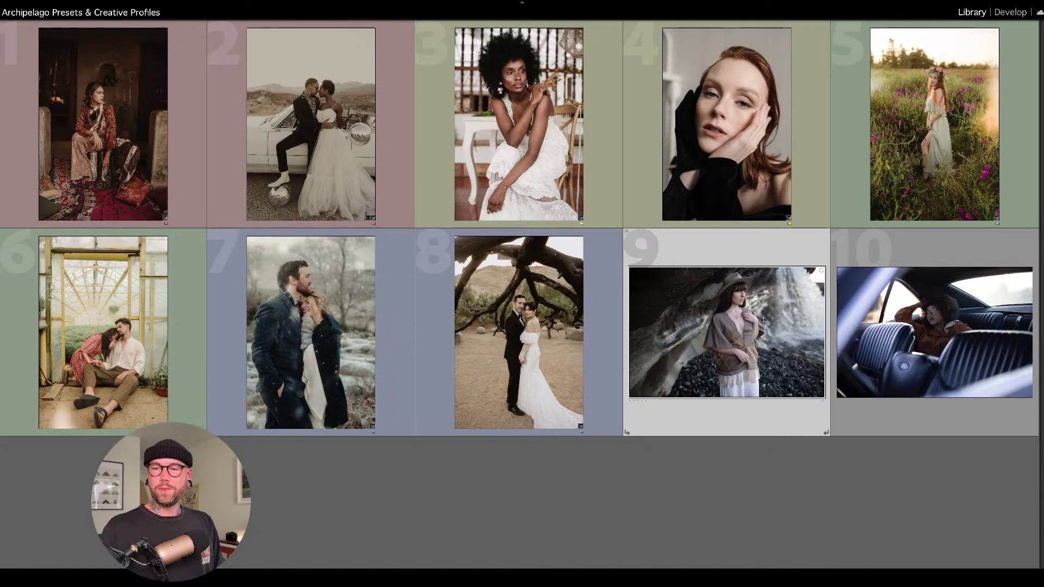
# Open the waterfall portrait in Develop, apply the Chroma 02 preset and lower the exposure slightly.
pyautogui.press('d')
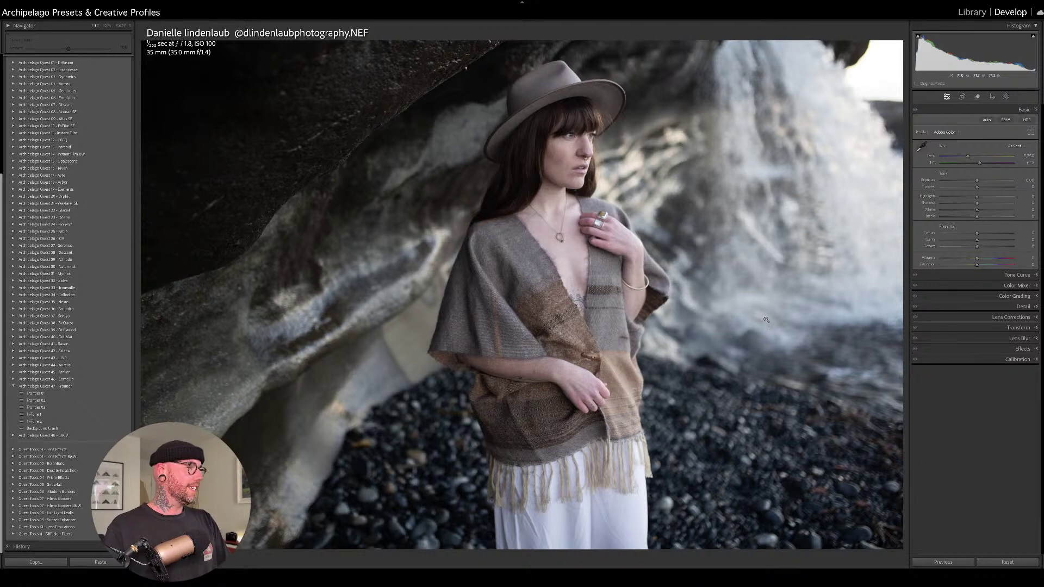
pyautogui.click(13, 386)
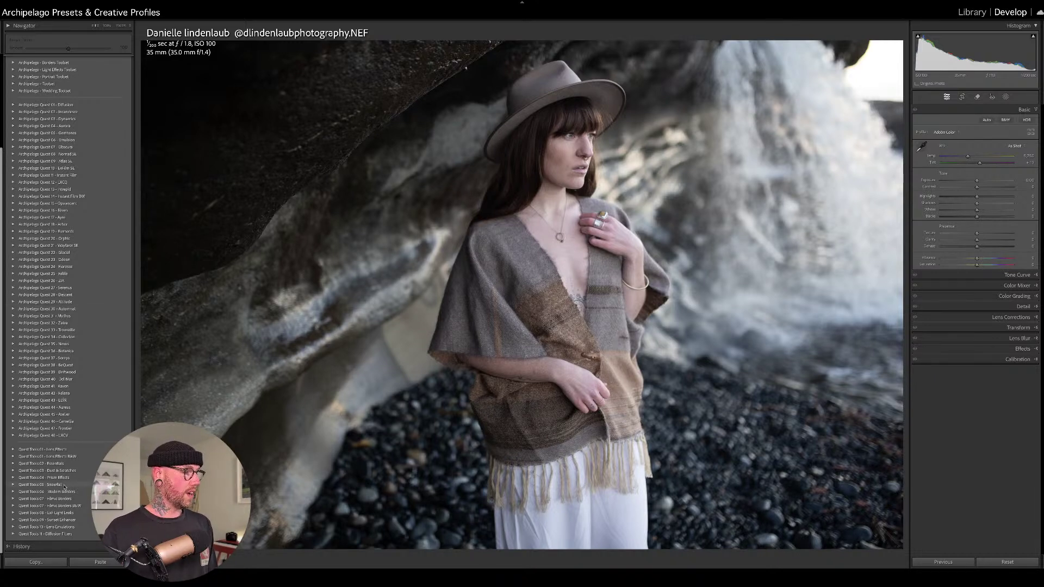
pyautogui.click(14, 527)
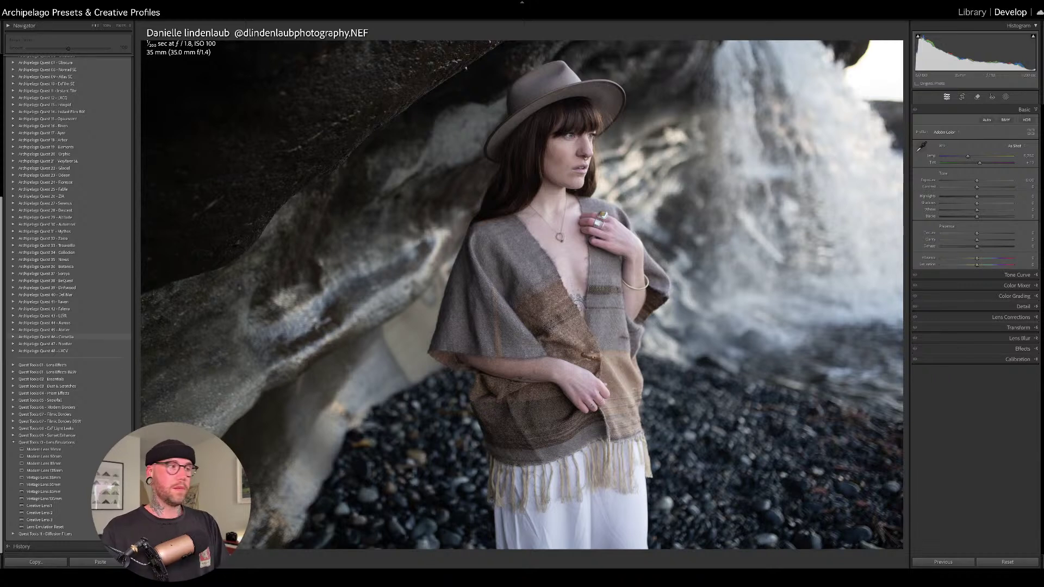
pyautogui.scroll(5, 61, 303)
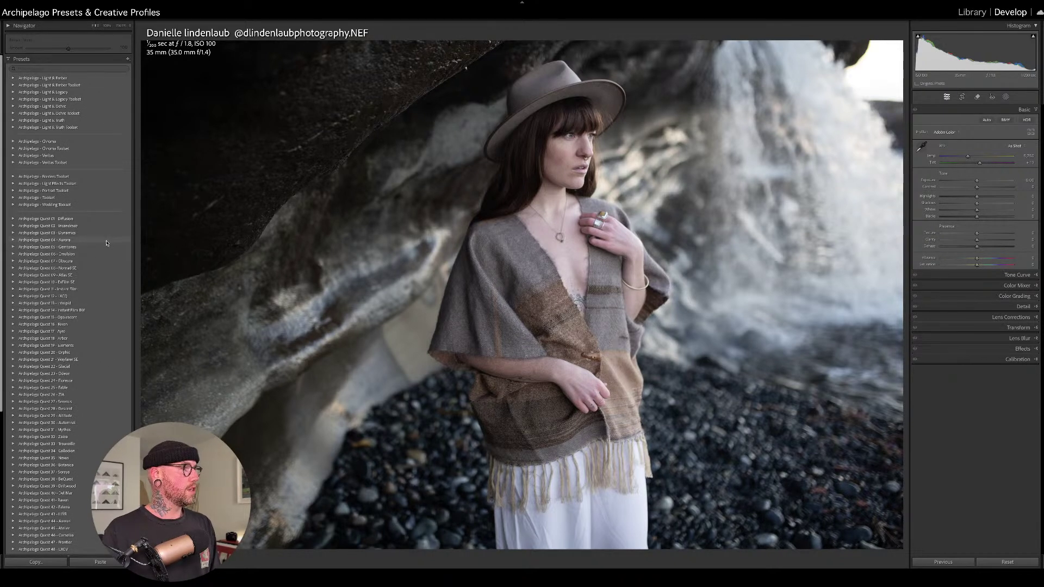
pyautogui.click(12, 140)
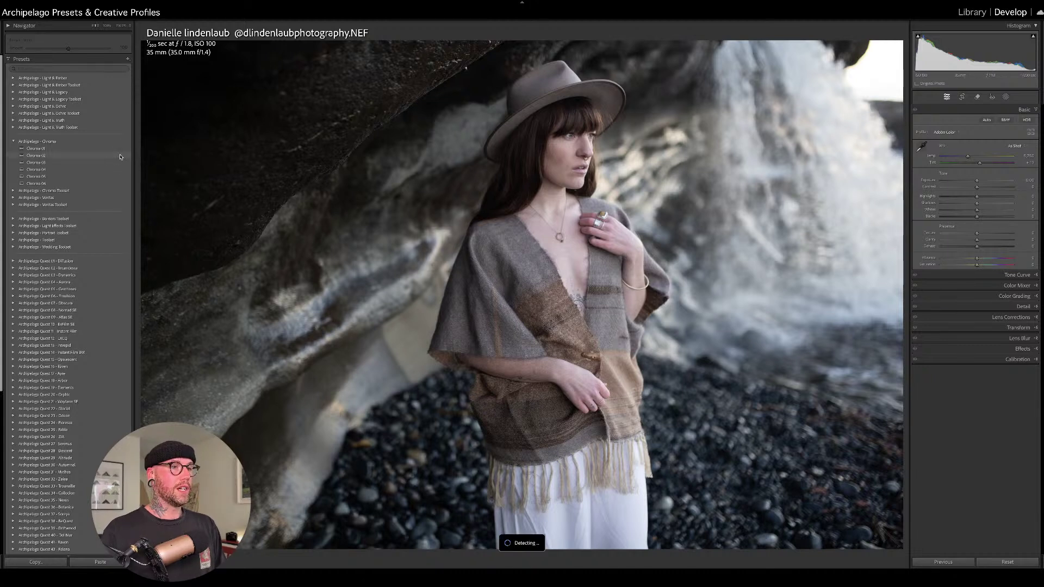
pyautogui.click(120, 156)
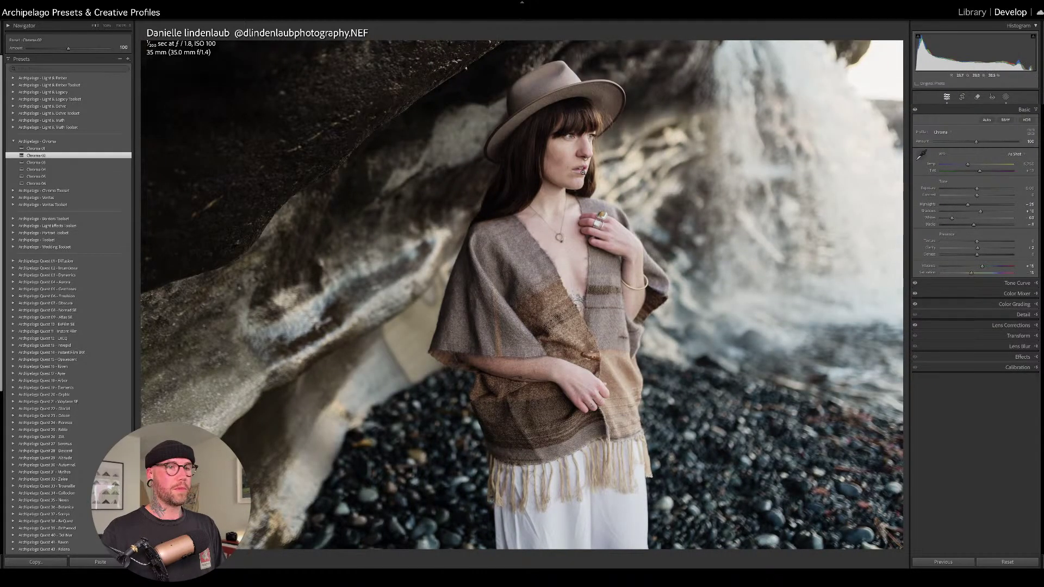
pyautogui.moveTo(977, 141)
pyautogui.mouseDown()
pyautogui.moveTo(1007, 141)
pyautogui.moveTo(977, 144)
pyautogui.mouseUp()
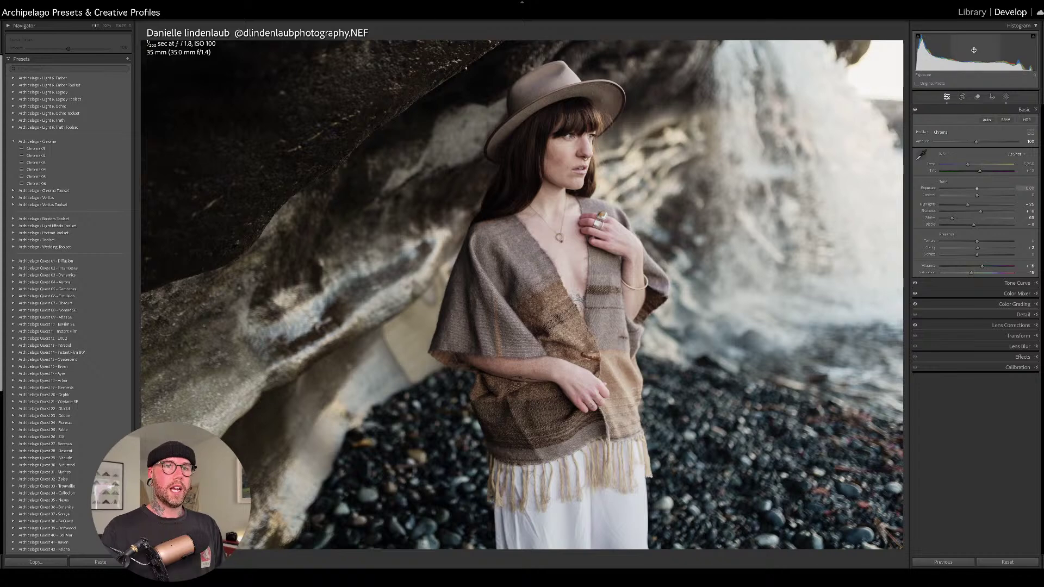
pyautogui.moveTo(976, 51); pyautogui.dragTo(973, 52)
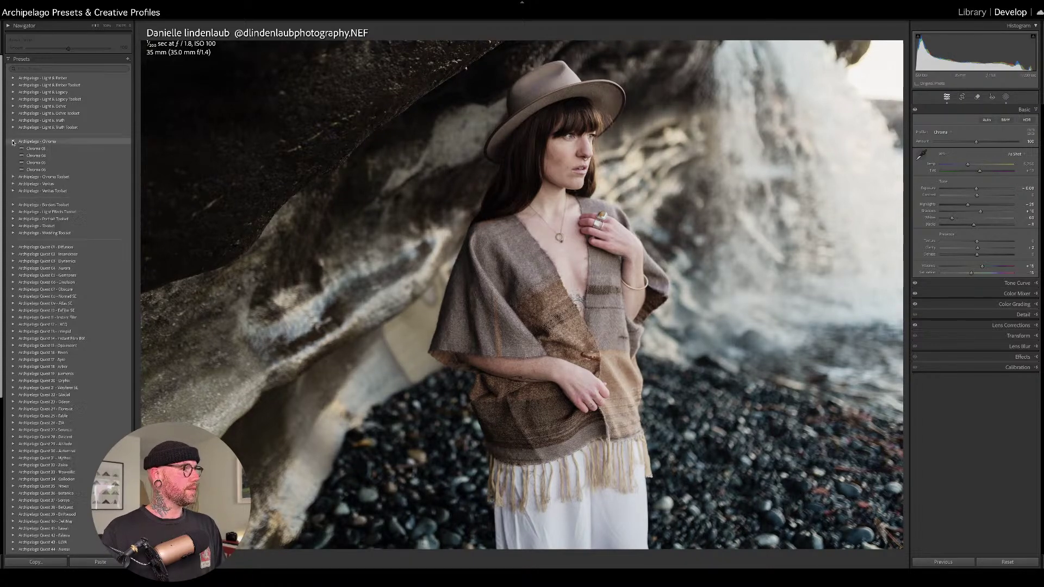
# Try the third Modern Lens preset from the Quest Tools lens emulations at an amount of about 118 and undo the amount change.
pyautogui.scroll(-5, 113, 308)
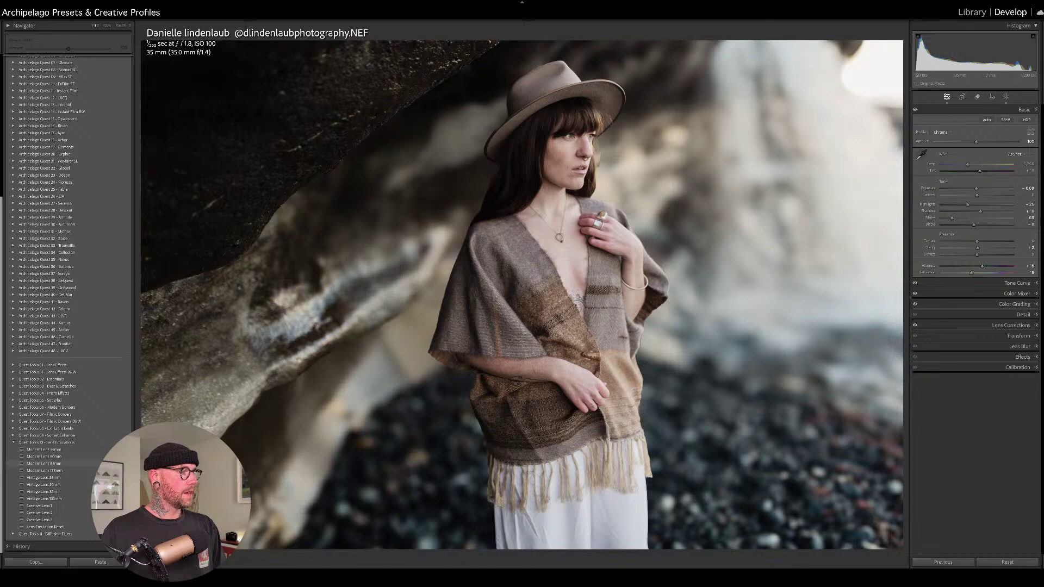
pyautogui.click(43, 463)
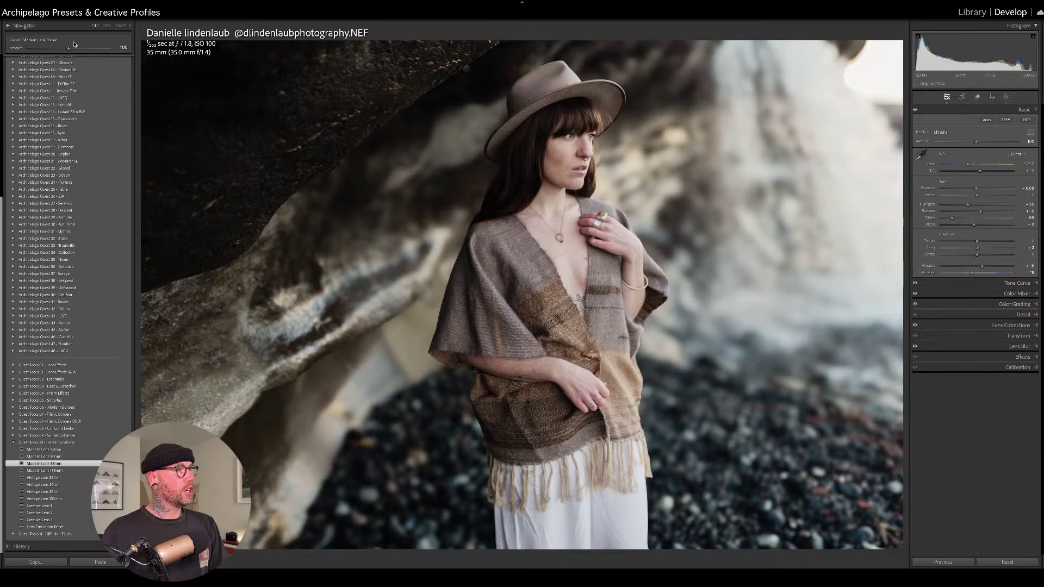
pyautogui.moveTo(68, 48)
pyautogui.mouseDown()
pyautogui.moveTo(50, 50)
pyautogui.moveTo(76, 52)
pyautogui.mouseUp()
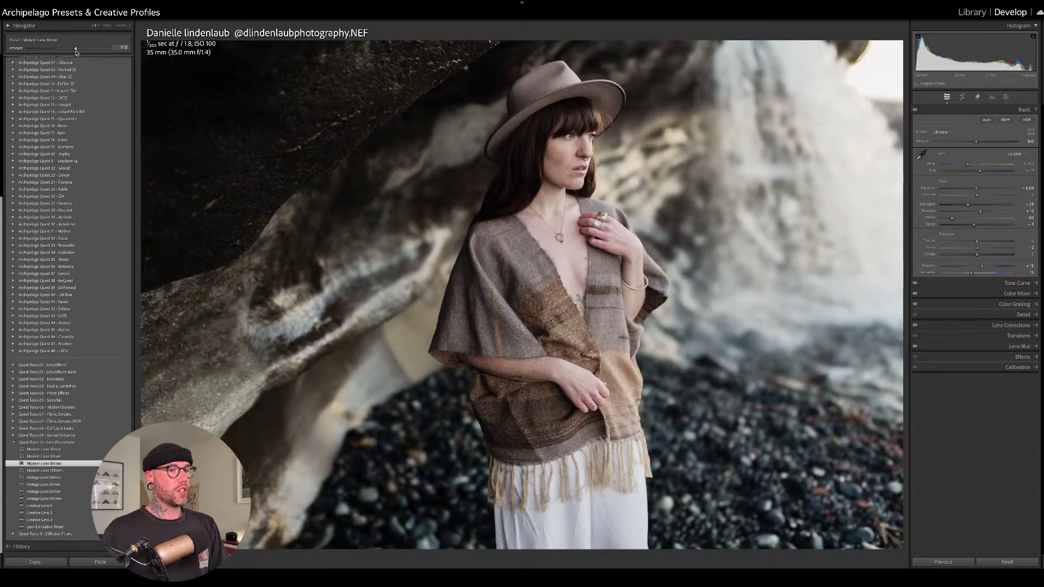
pyautogui.hotkey('ctrl', 'z')
pyautogui.hotkey('ctrl', 'z')
pyautogui.hotkey('ctrl', 'z')
pyautogui.hotkey('ctrl', 'z')
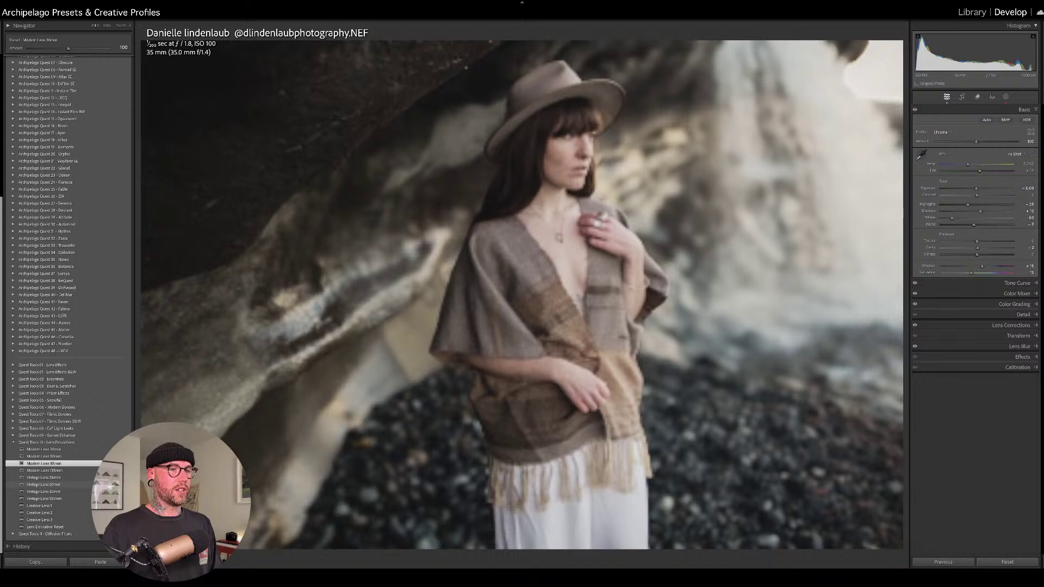
pyautogui.press('\\')
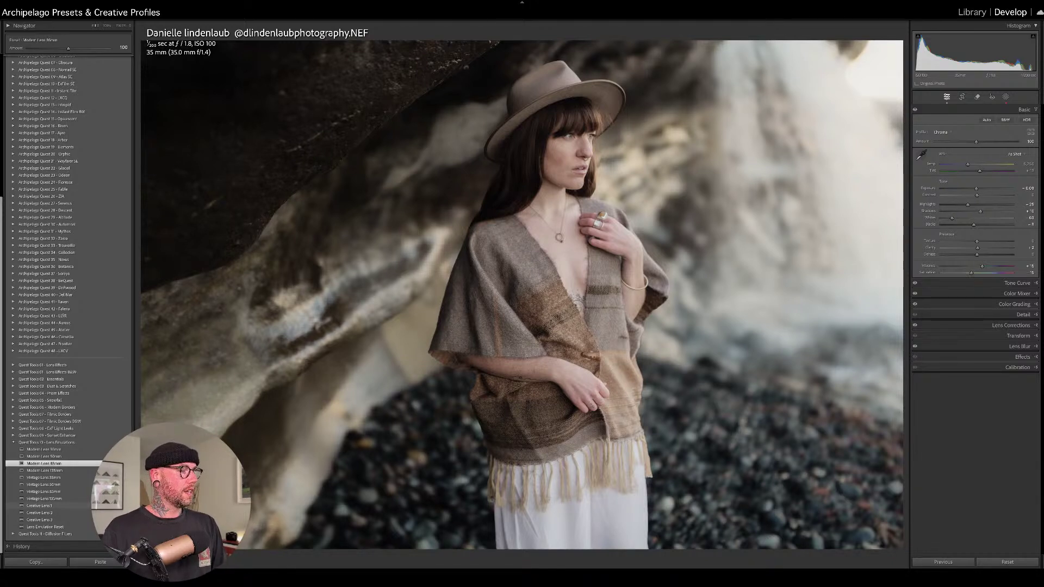
# Try the Creative Lens 1 preset on the waterfall portrait at amounts of 200 and about 118, and reset its amount to 100.
pyautogui.click(39, 506)
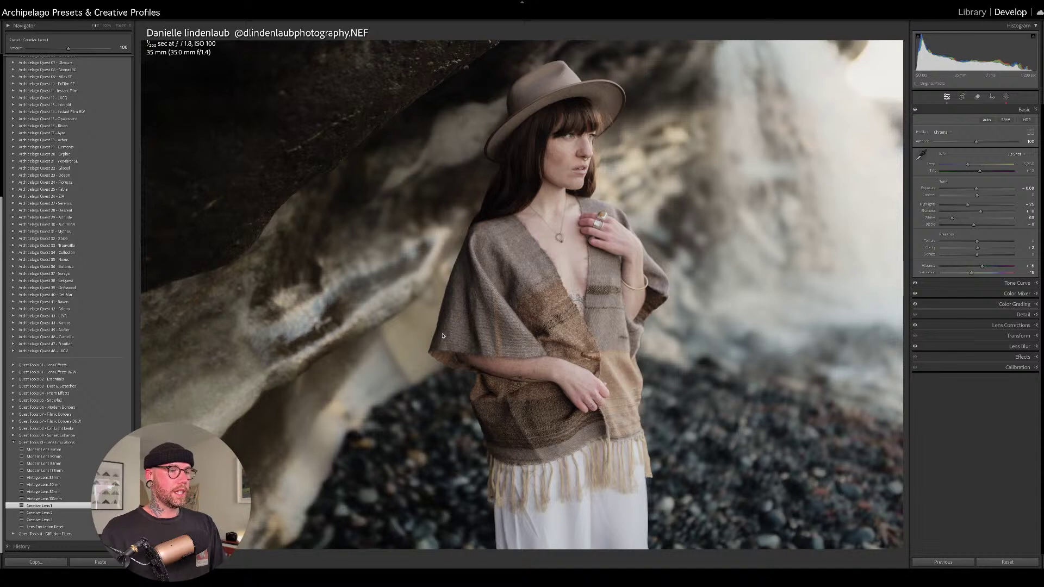
pyautogui.moveTo(69, 49); pyautogui.dragTo(109, 49)
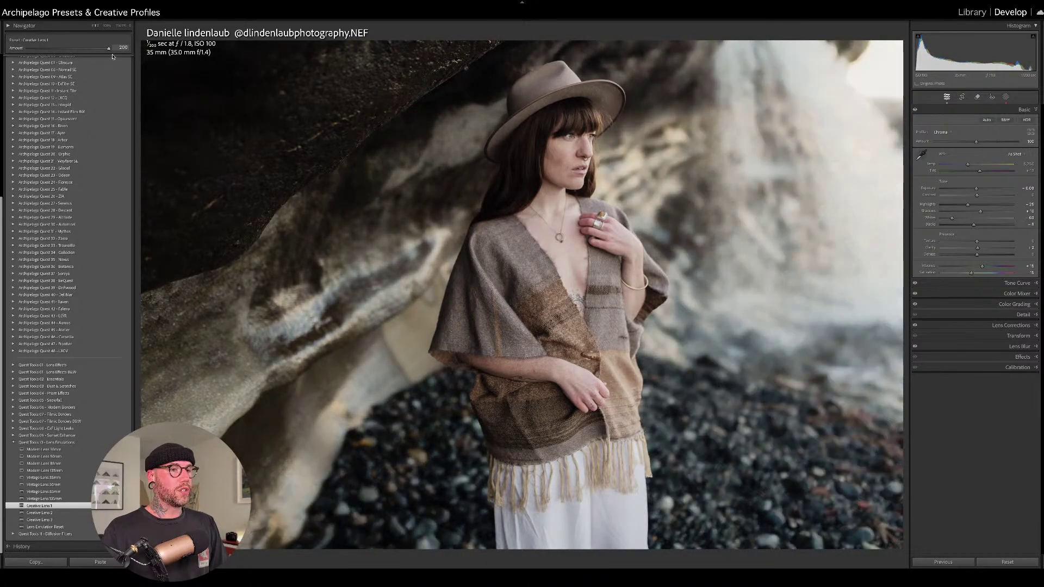
pyautogui.moveTo(112, 56); pyautogui.dragTo(87, 56)
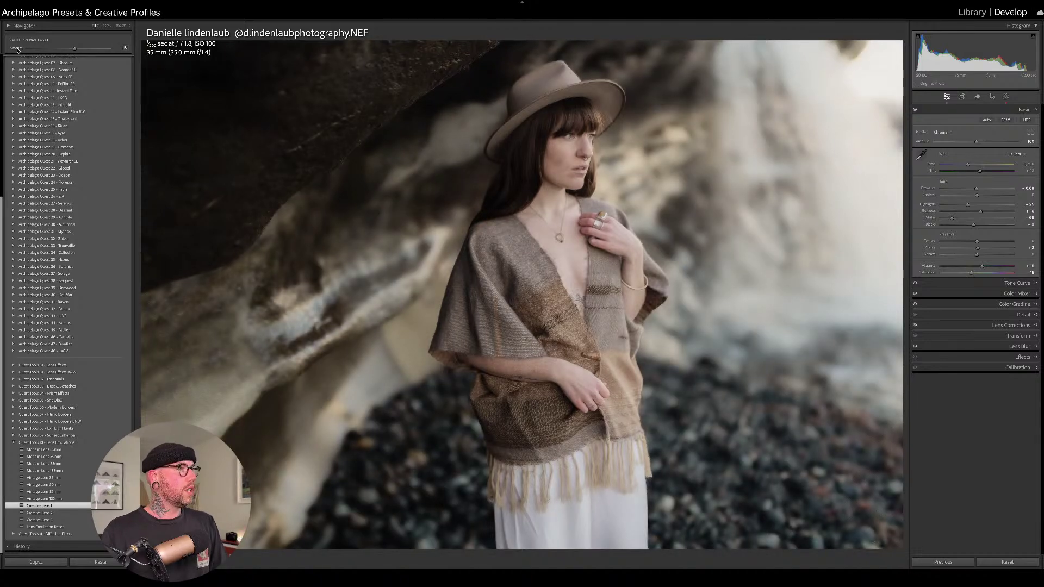
pyautogui.doubleClick(17, 47)
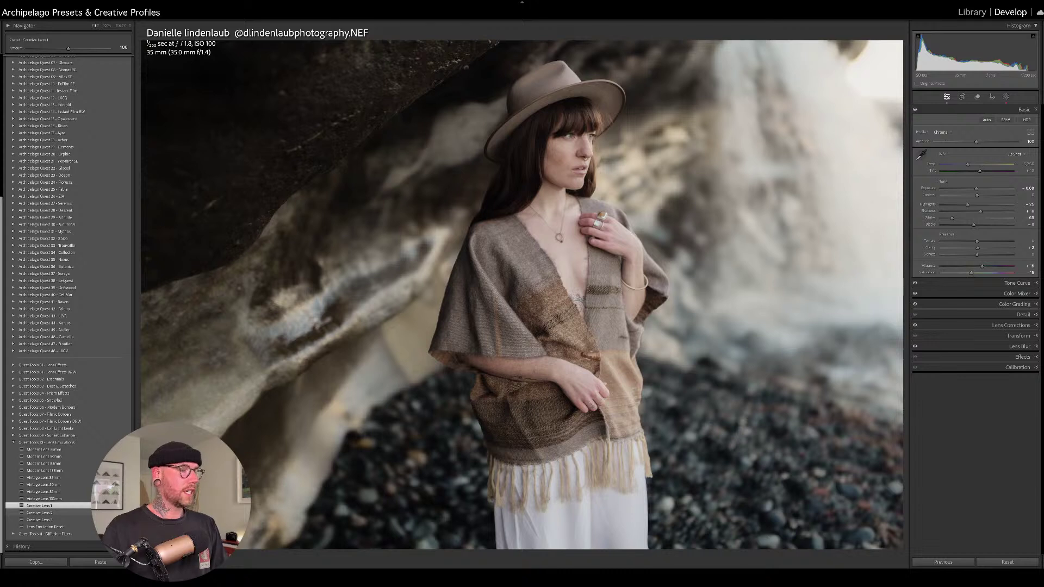
# Apply the Creative Lens 2 preset to the waterfall portrait.
pyautogui.click(39, 513)
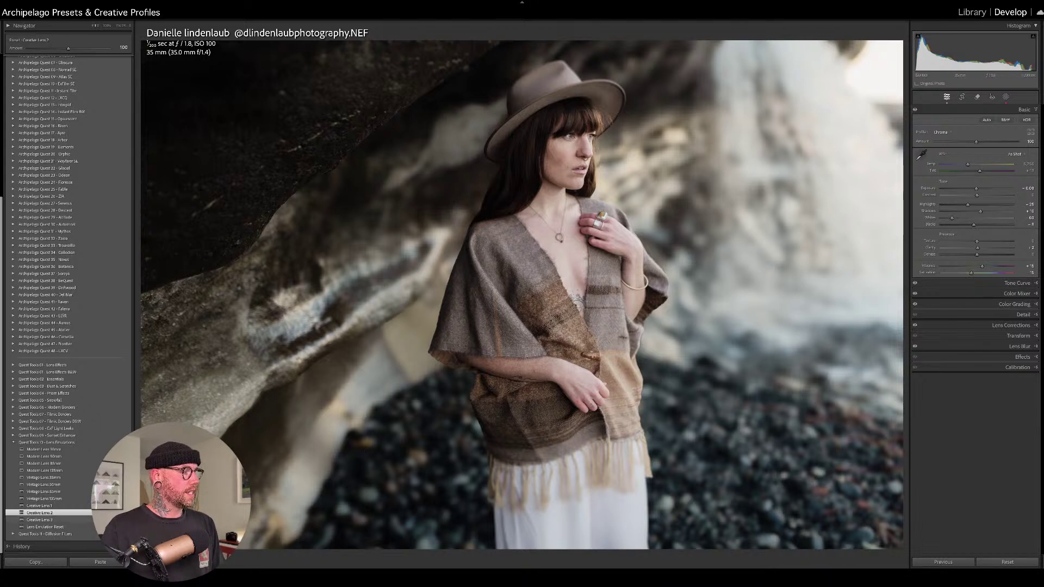
# Apply the Creative Lens 3 preset to the waterfall portrait, try its amount at 200 and lower values, and reset the amount to 100.
pyautogui.click(39, 520)
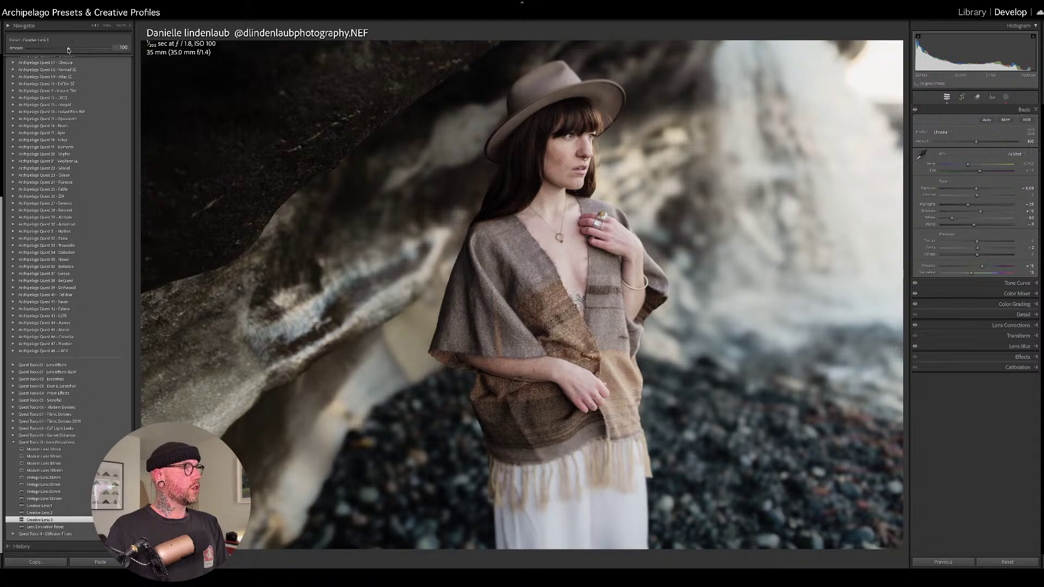
pyautogui.moveTo(68, 48); pyautogui.dragTo(145, 56)
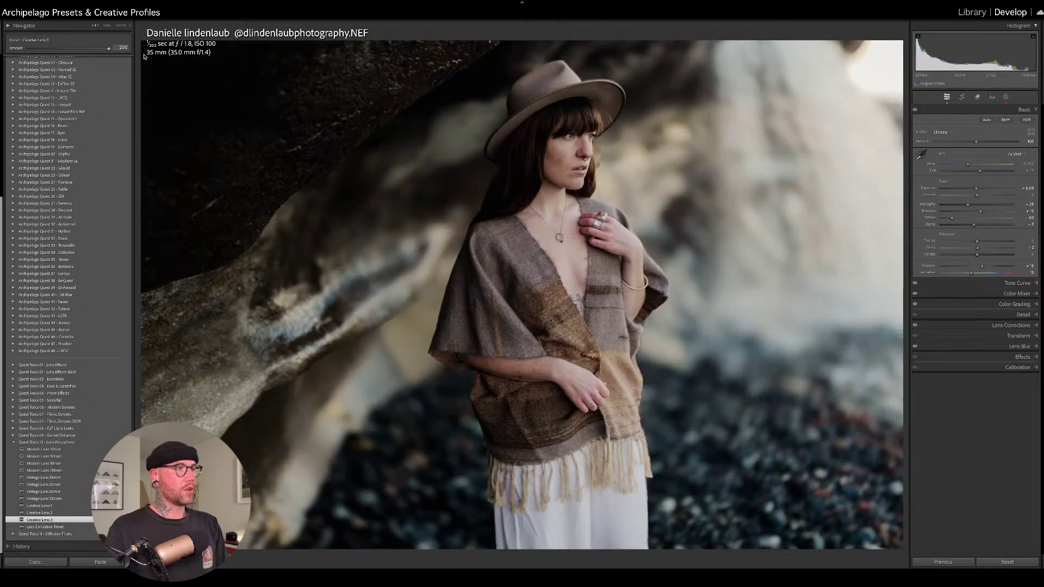
pyautogui.press('\\')
pyautogui.press('\\')
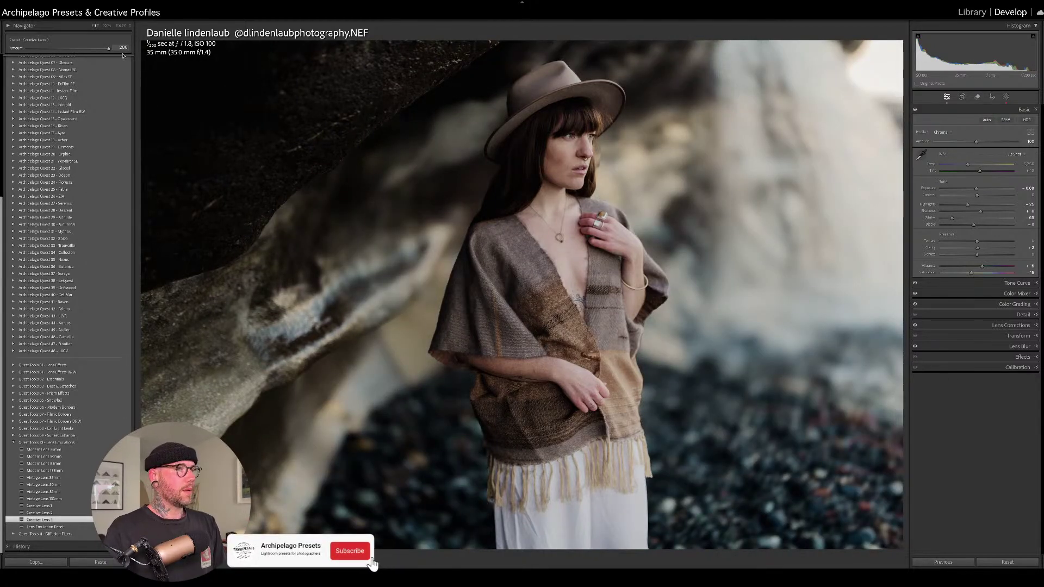
pyautogui.moveTo(109, 48); pyautogui.dragTo(77, 52)
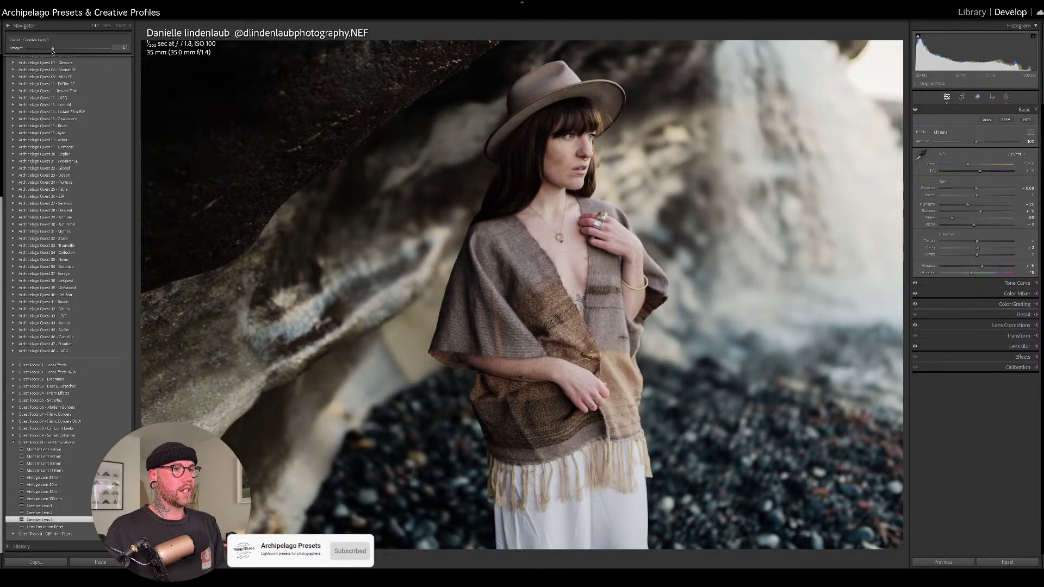
pyautogui.doubleClick(16, 49)
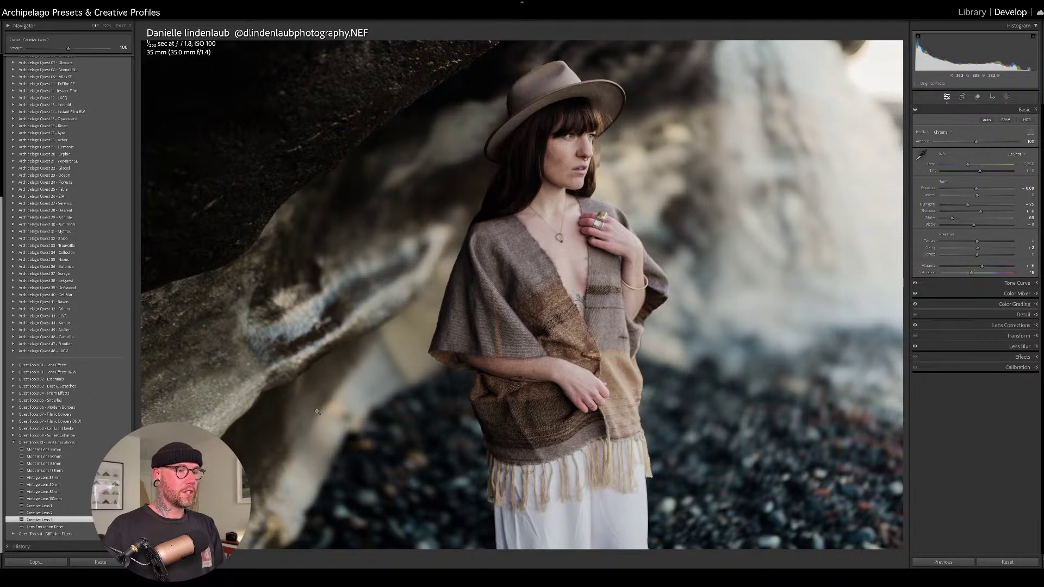
# Compare the waterfall portrait with its original and lower the Creative Lens 3 preset amount to about 70.
pyautogui.press('\\')
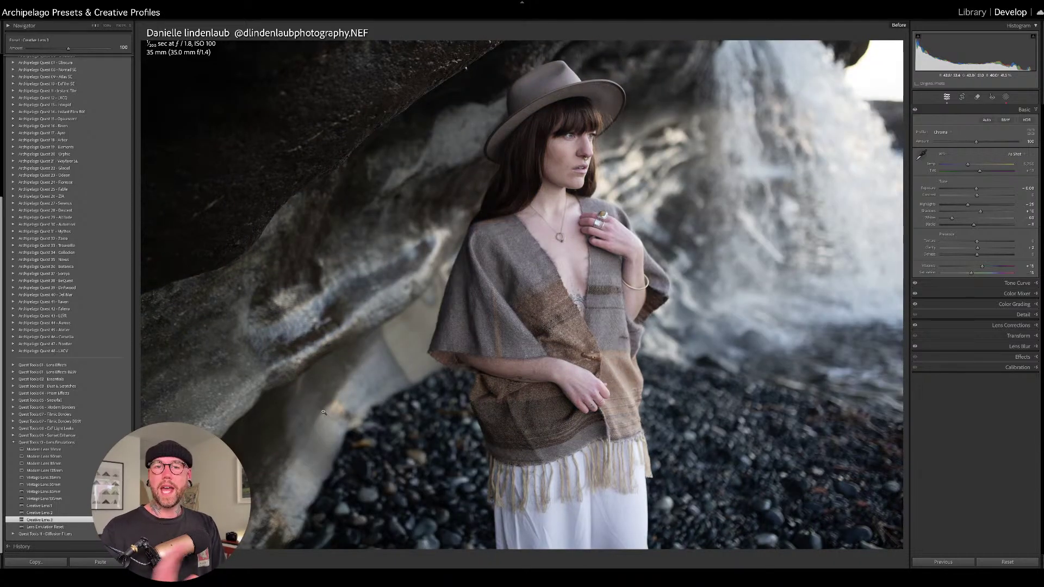
pyautogui.press('\\')
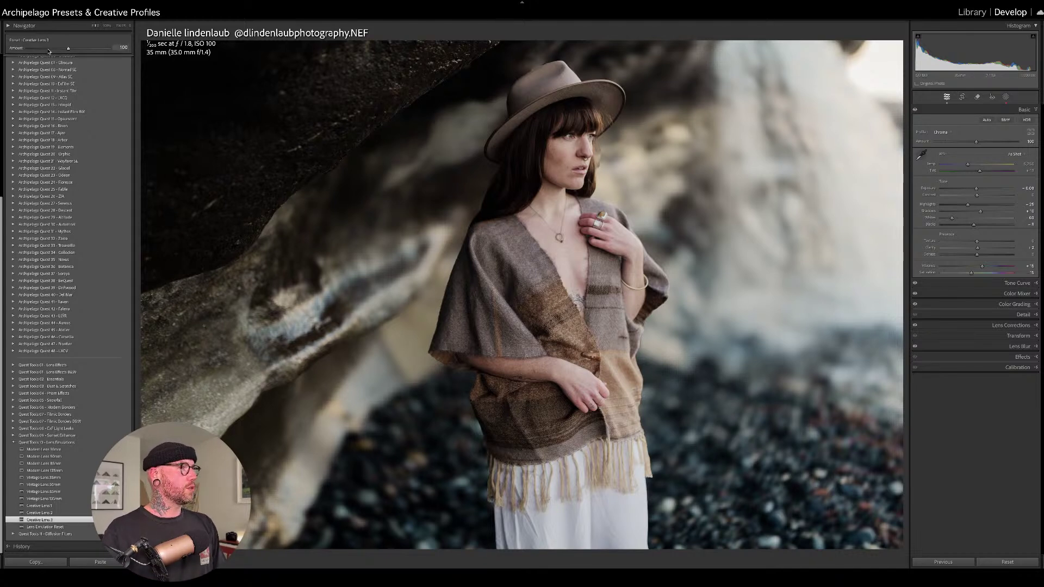
pyautogui.moveTo(68, 48); pyautogui.dragTo(56, 50)
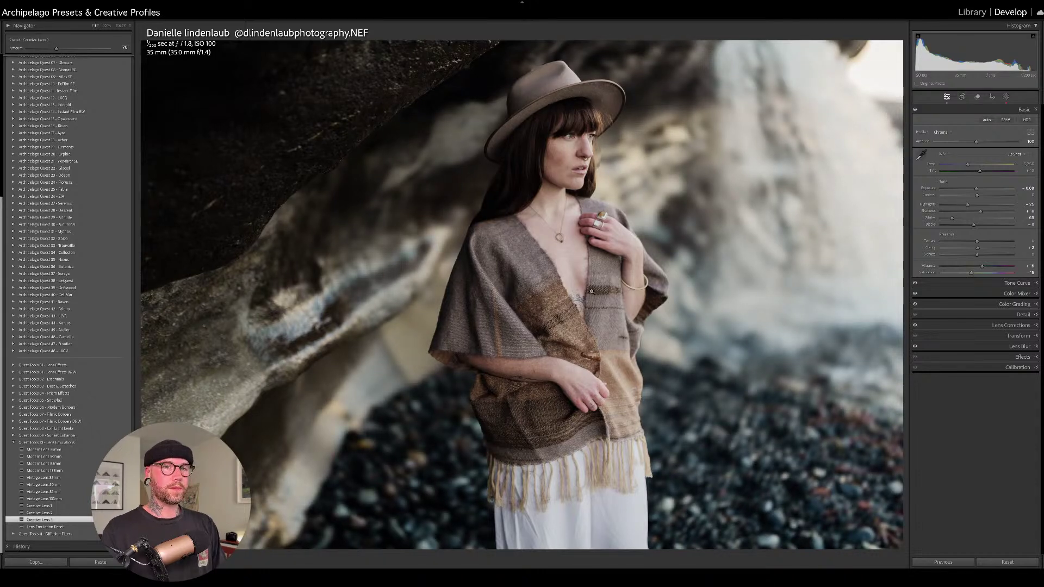
# Compare the portrait's before and after versions side by side and examine the preset's Lens Blur settings and masks.
pyautogui.press('y')
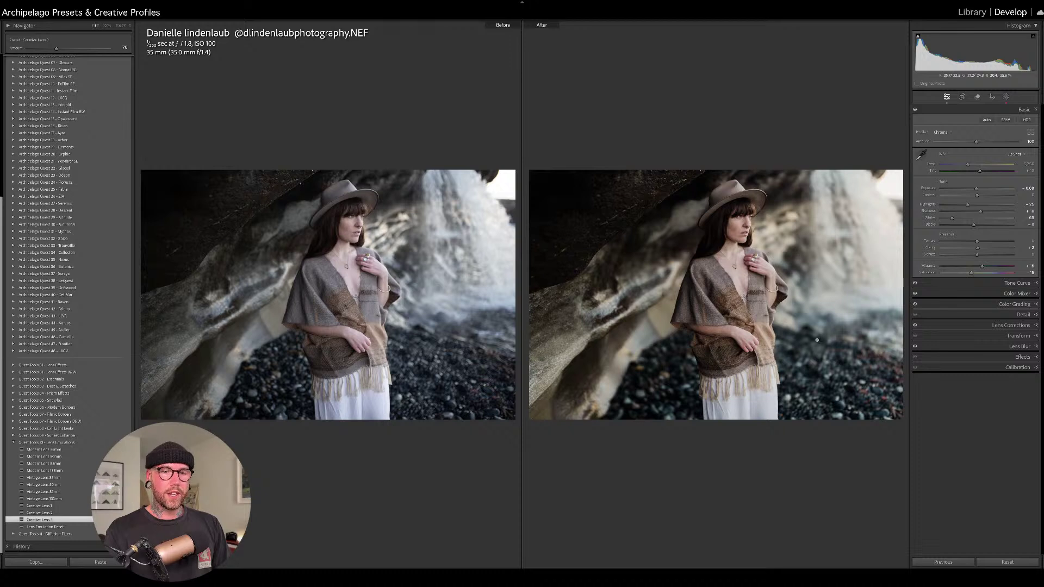
pyautogui.click(988, 347)
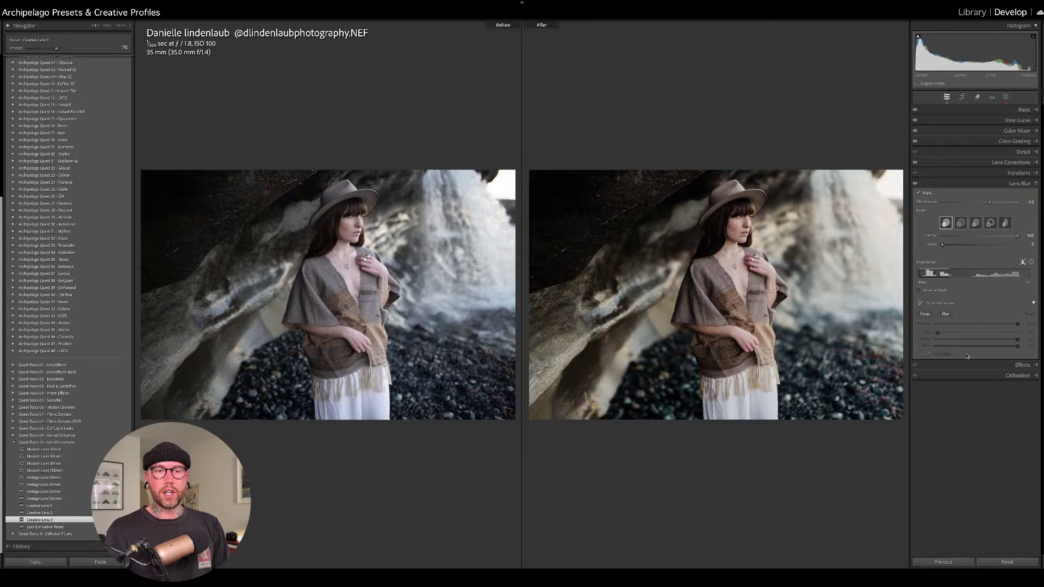
pyautogui.click(1006, 97)
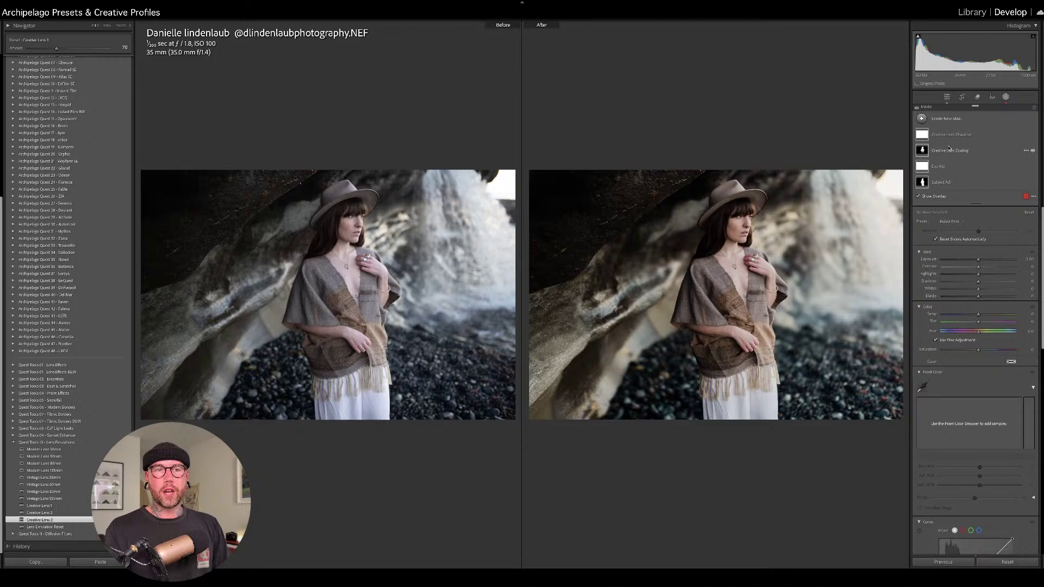
pyautogui.click(1006, 98)
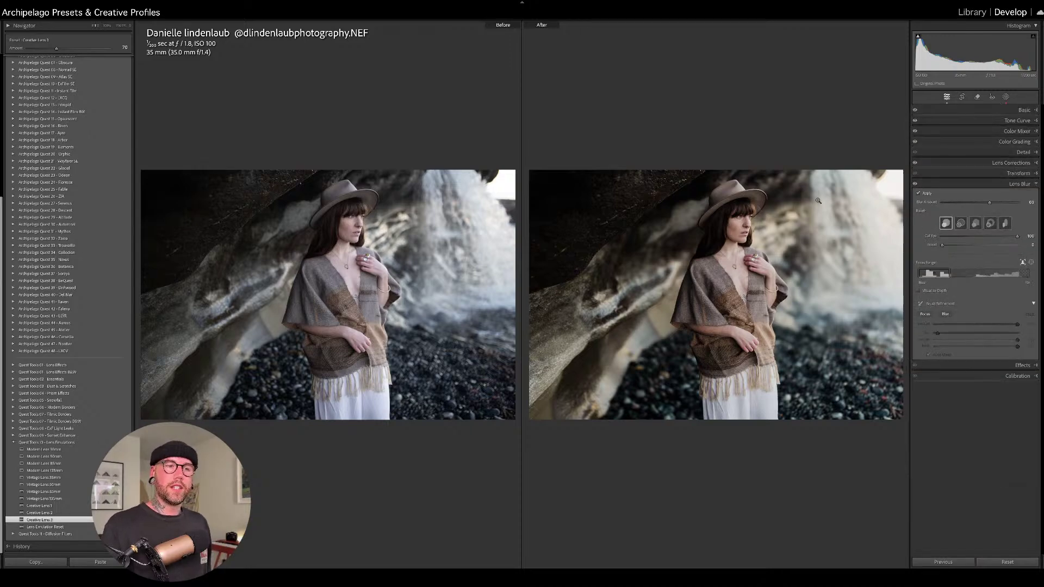
pyautogui.press('y')
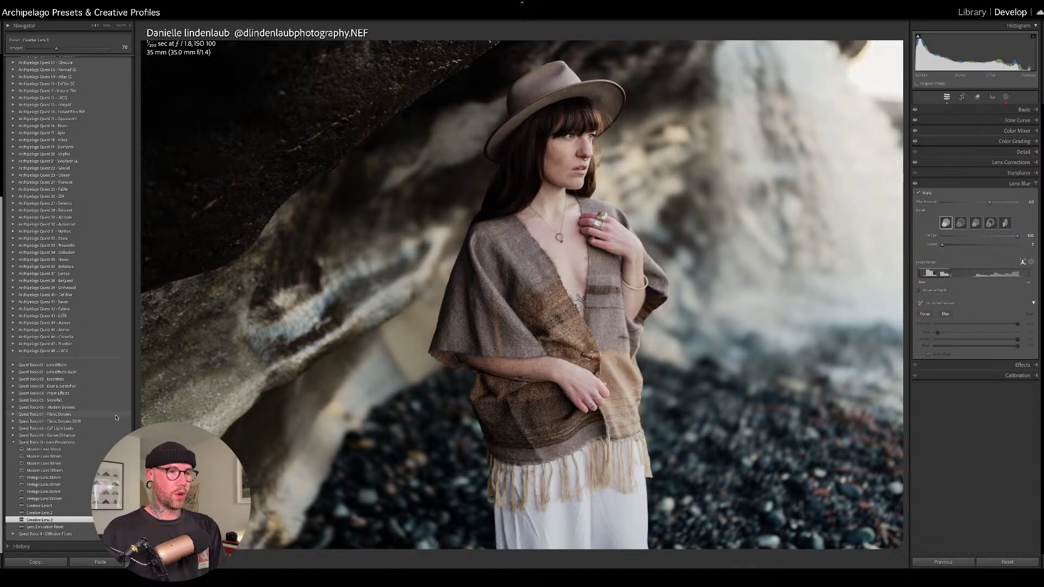
# Open the photo of the woman in the car and switch from the Lens Emulations presets to the Diffusion Filters preset group.
pyautogui.press('Right')
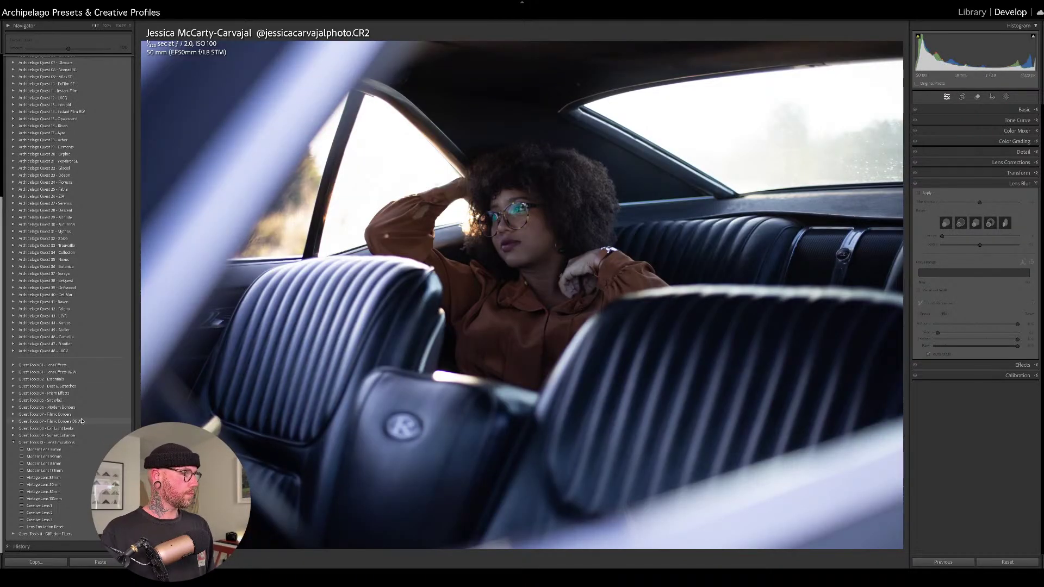
pyautogui.click(13, 443)
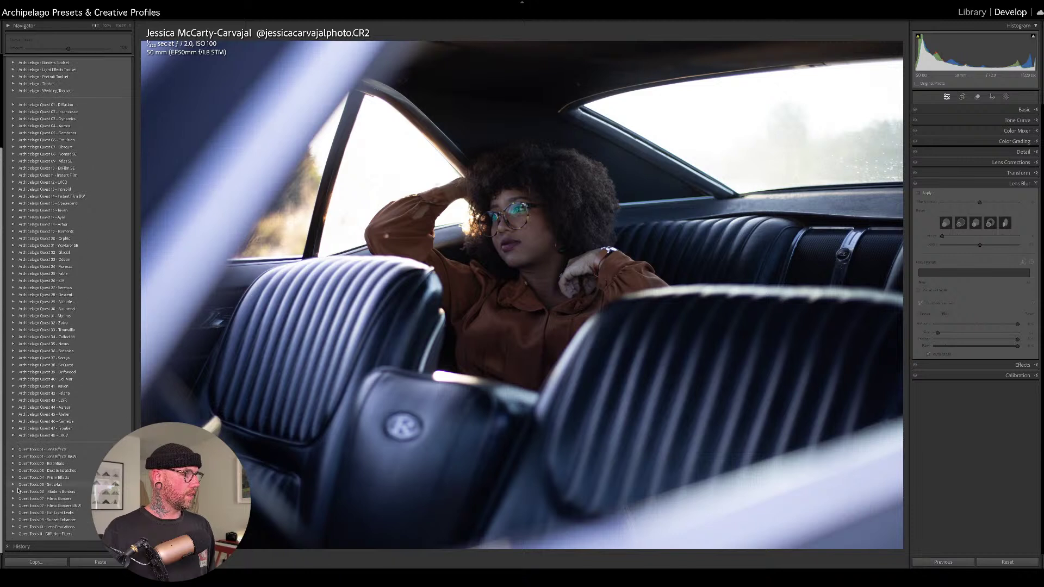
pyautogui.click(12, 534)
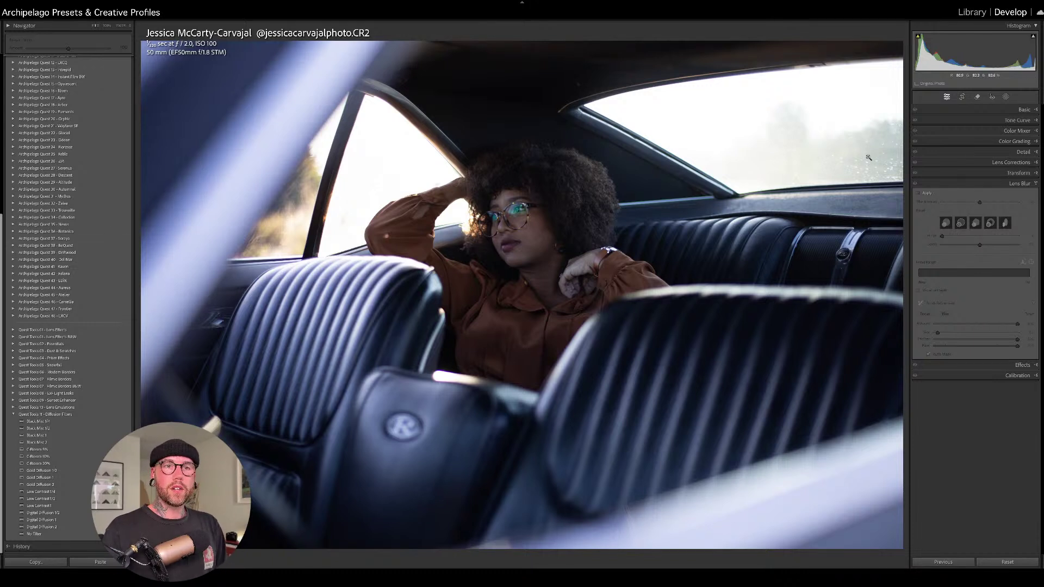
# Set the car portrait's white balance from a neutral spot beside the back seat, reduce the tint slightly and raise the exposure to about +0.60.
pyautogui.click(1025, 109)
pyautogui.click(921, 145)
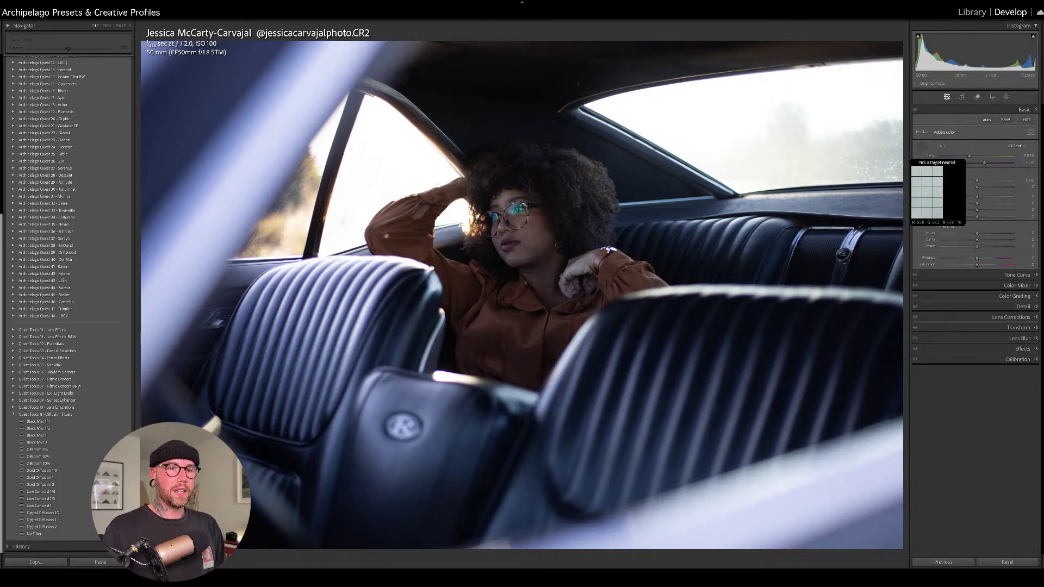
pyautogui.click(859, 248)
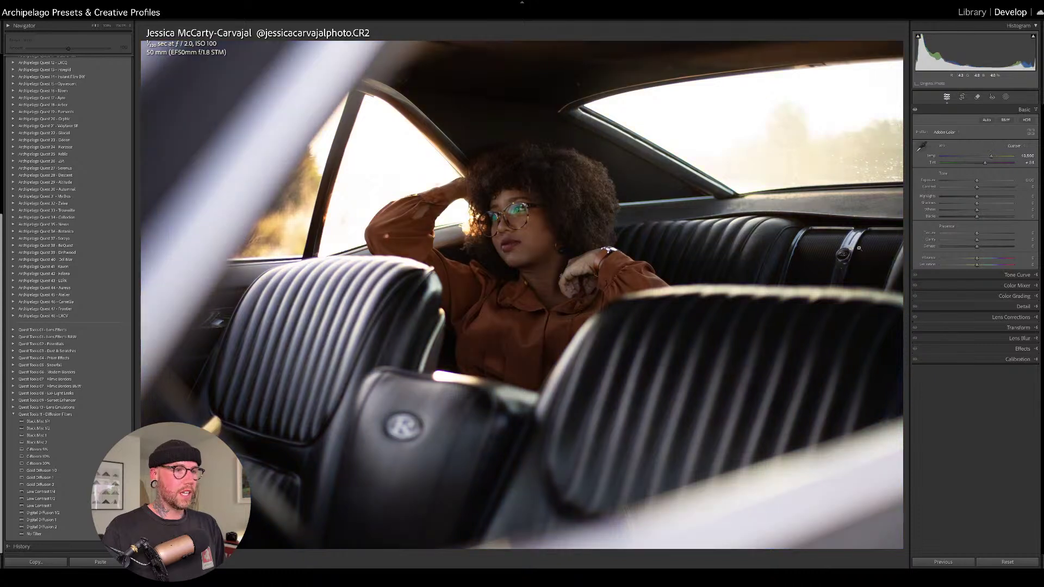
pyautogui.moveTo(985, 164); pyautogui.dragTo(984, 164)
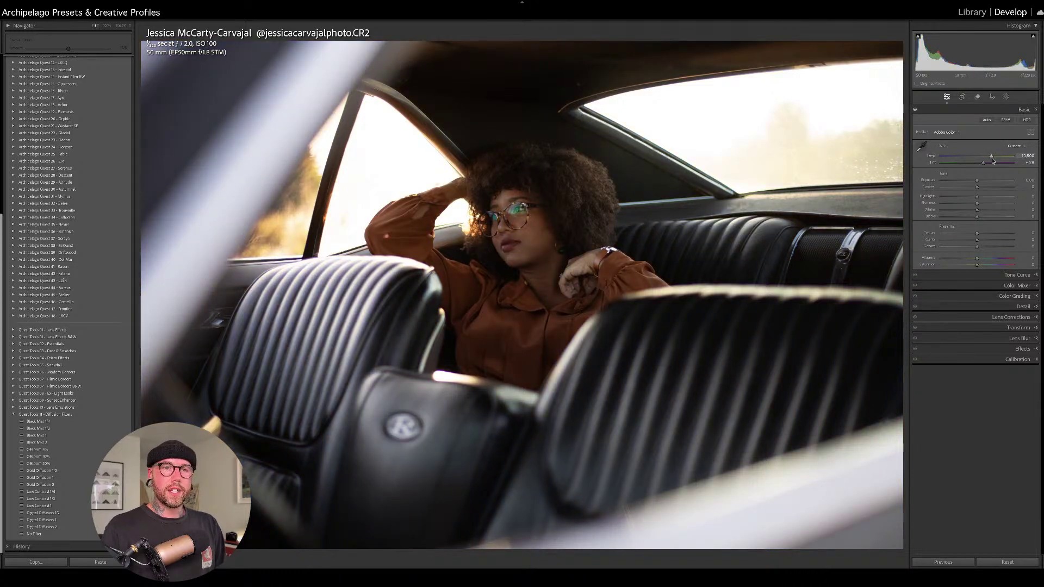
pyautogui.moveTo(976, 55); pyautogui.dragTo(981, 54)
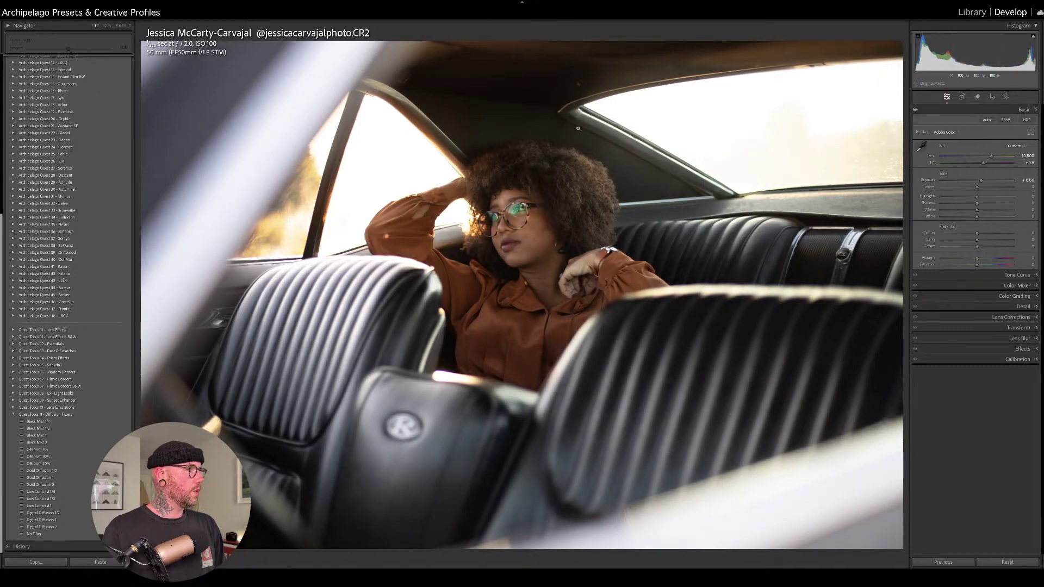
# Apply the L&T 03 preset from the Light & Truth group to the car portrait, keeping the profile amount at 100.
pyautogui.scroll(10, 112, 267)
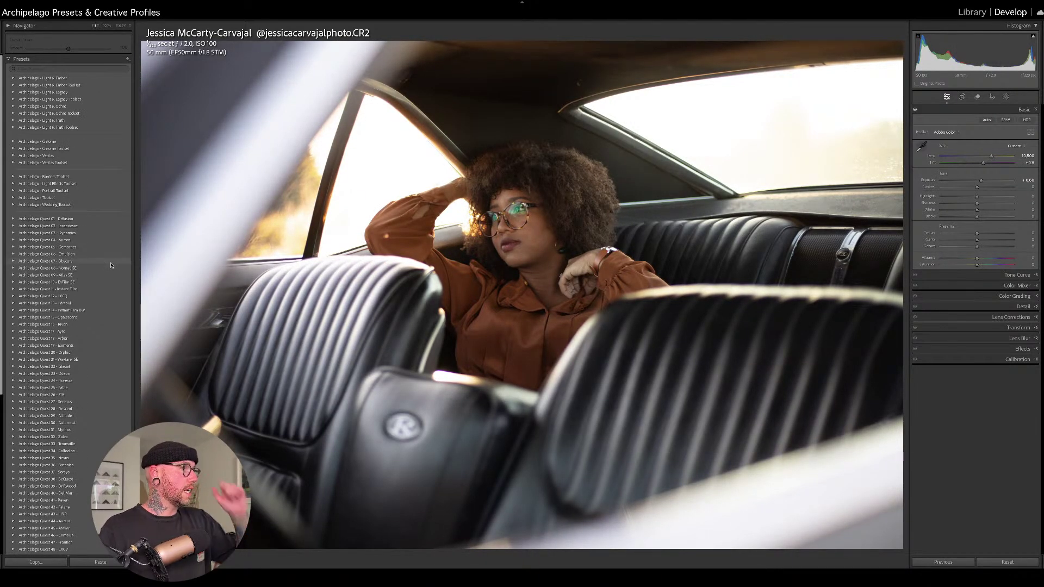
pyautogui.click(65, 120)
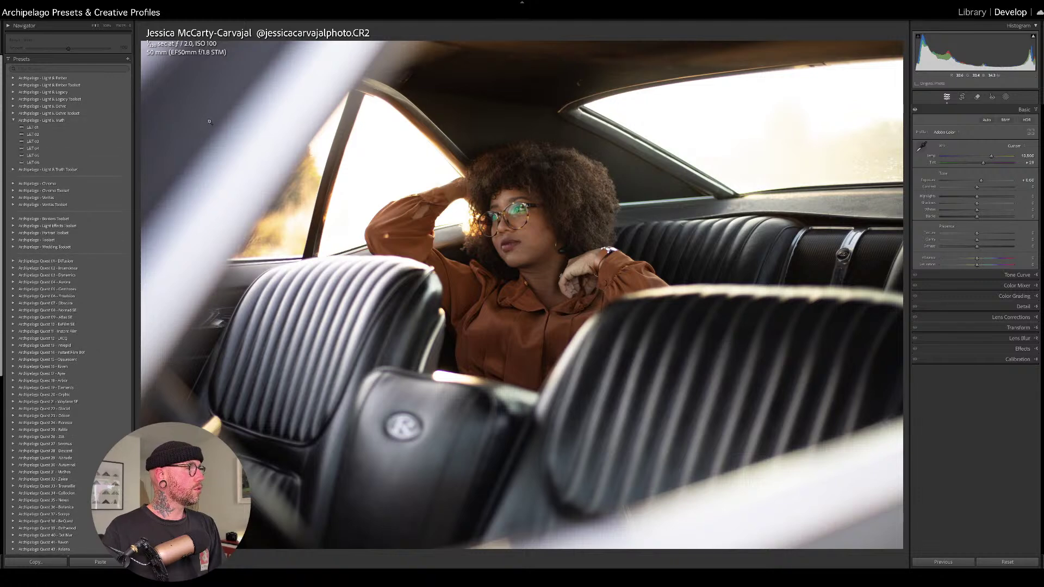
pyautogui.click(118, 142)
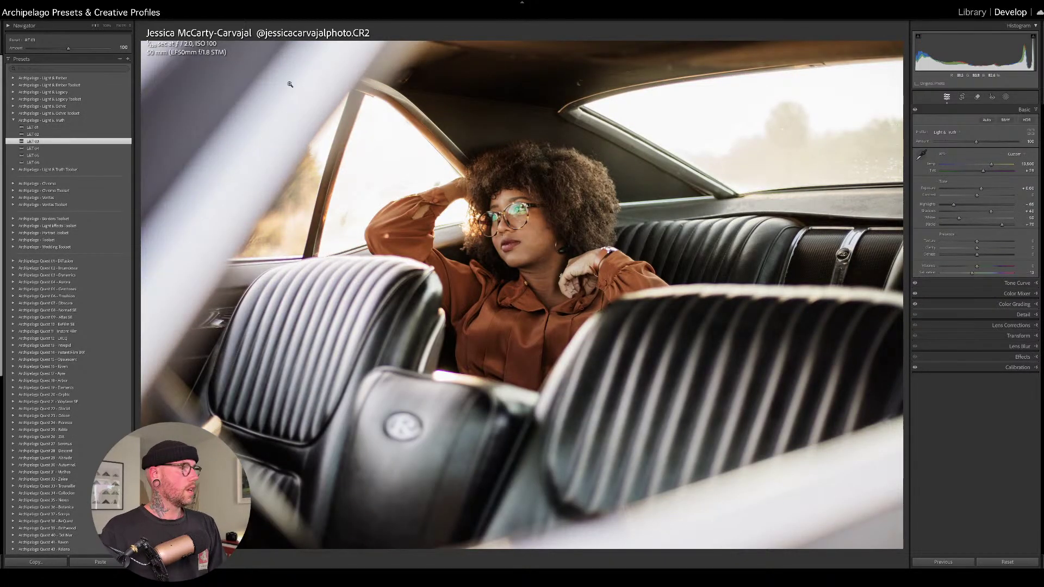
pyautogui.click(16, 121)
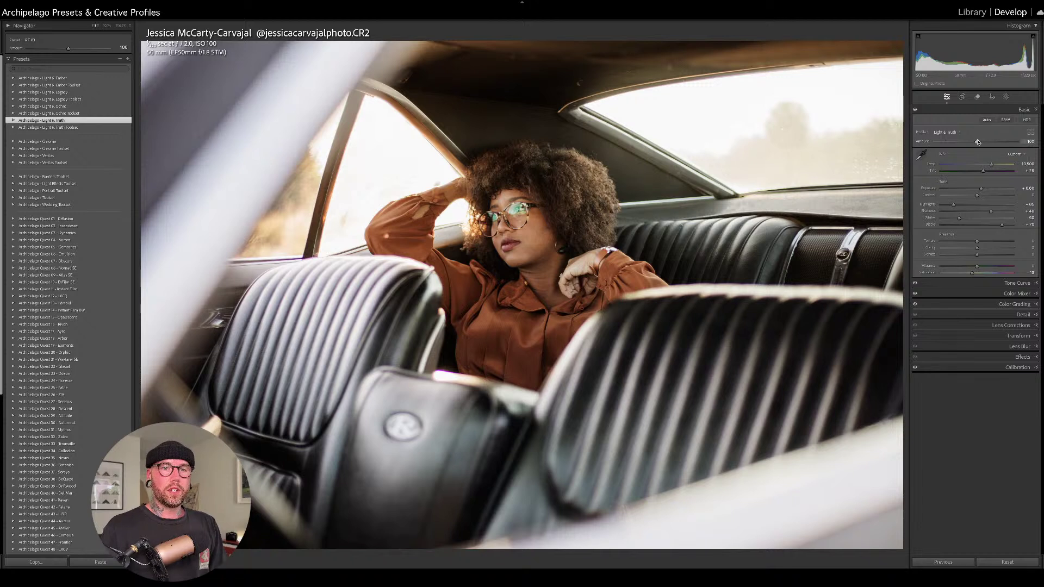
pyautogui.moveTo(1005, 144); pyautogui.dragTo(985, 144)
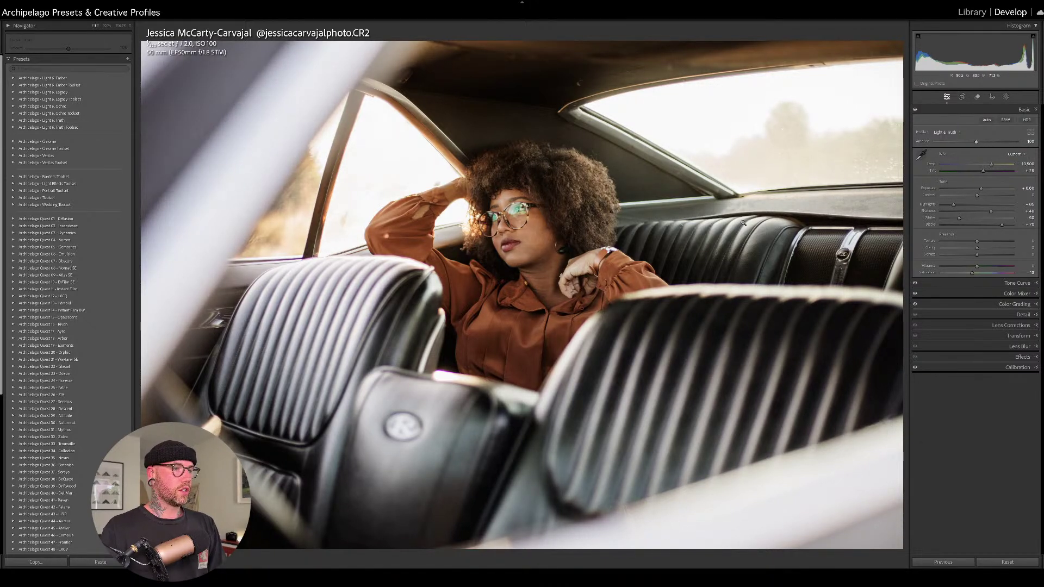
# Defringe the car portrait by sampling a purple fringe along the side window frame, and return to the Basic adjustments.
pyautogui.click(1001, 326)
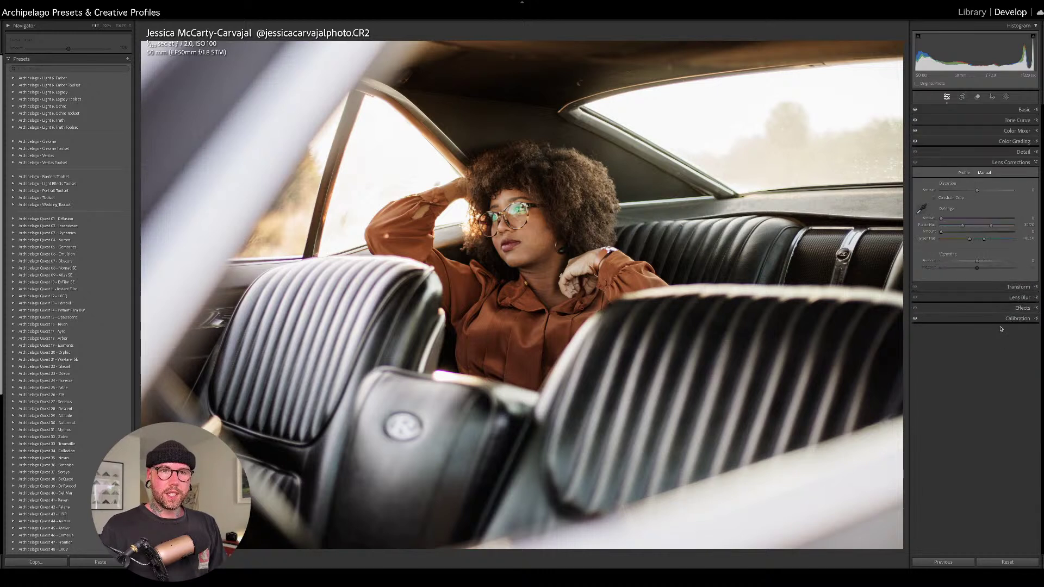
pyautogui.click(922, 208)
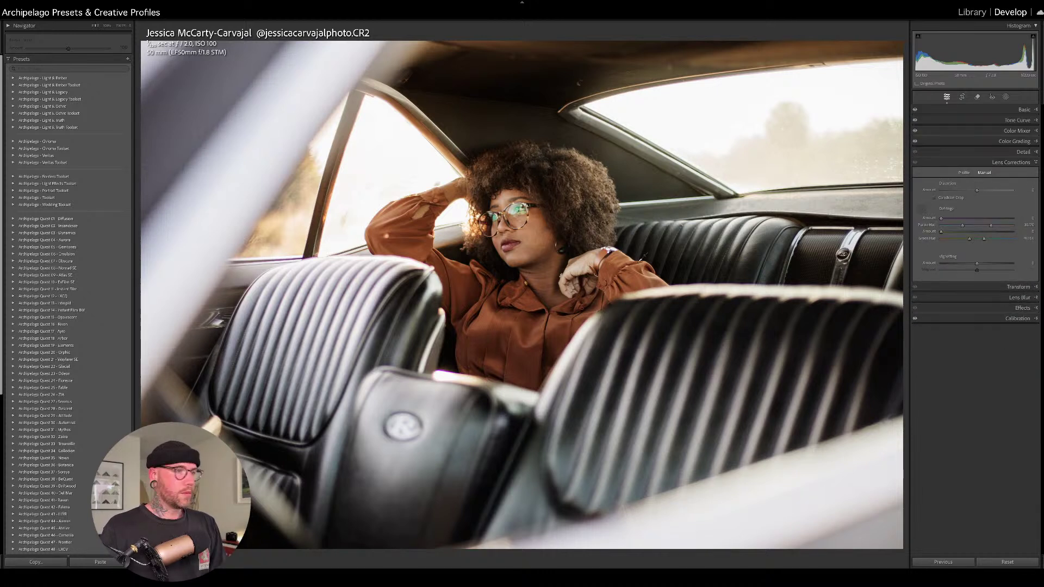
pyautogui.click(306, 254)
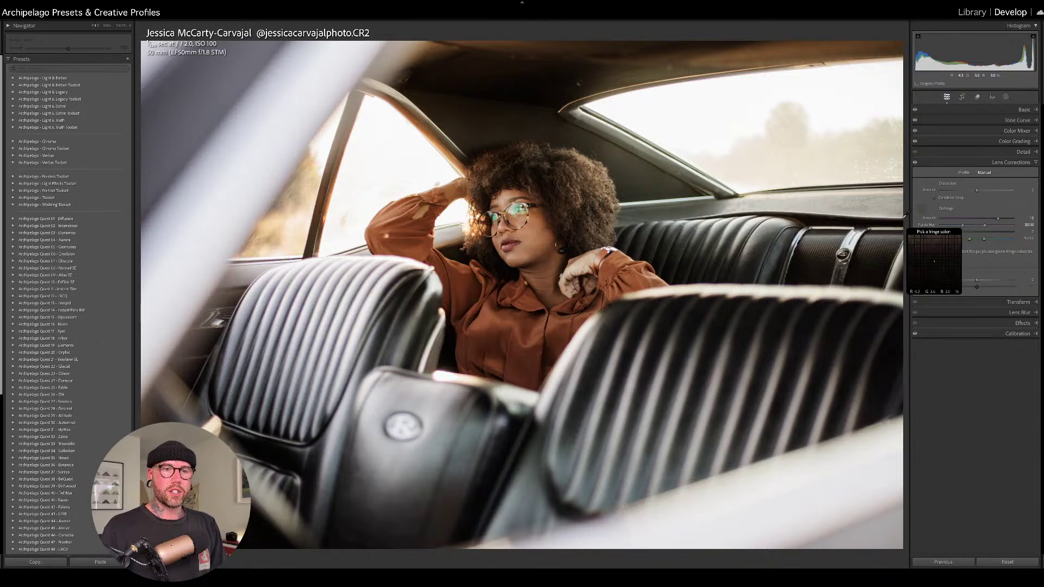
pyautogui.click(1013, 110)
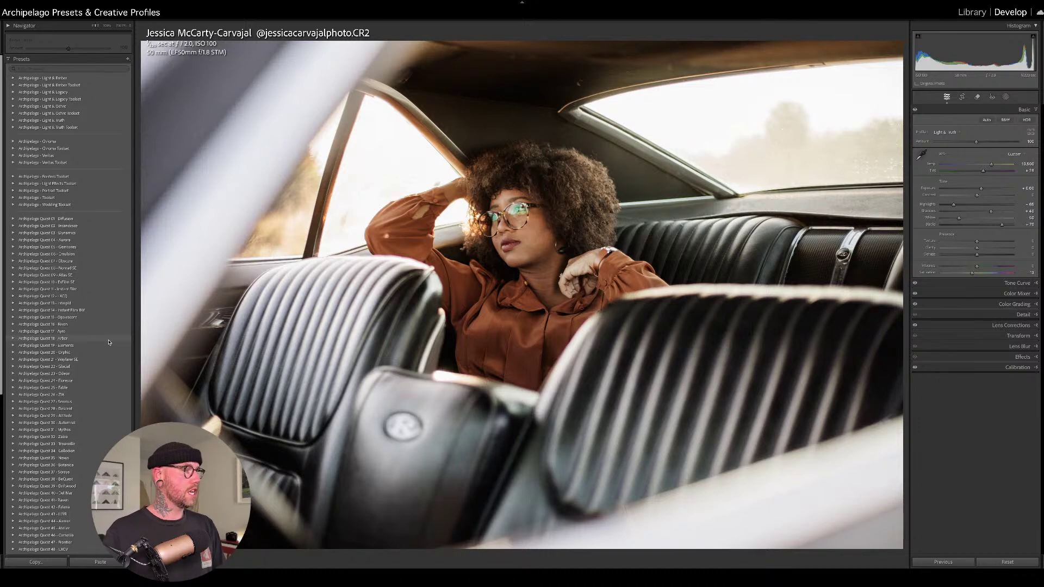
# Review the Diffusion Filters presets and examine the woman's face and hair in the car portrait both in full and up close.
pyautogui.scroll(-5, 109, 342)
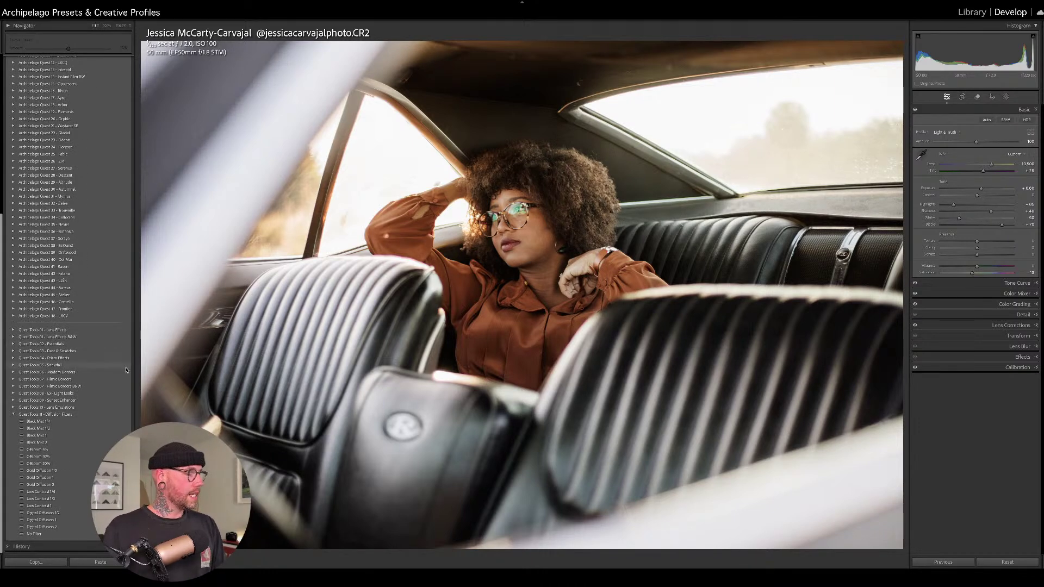
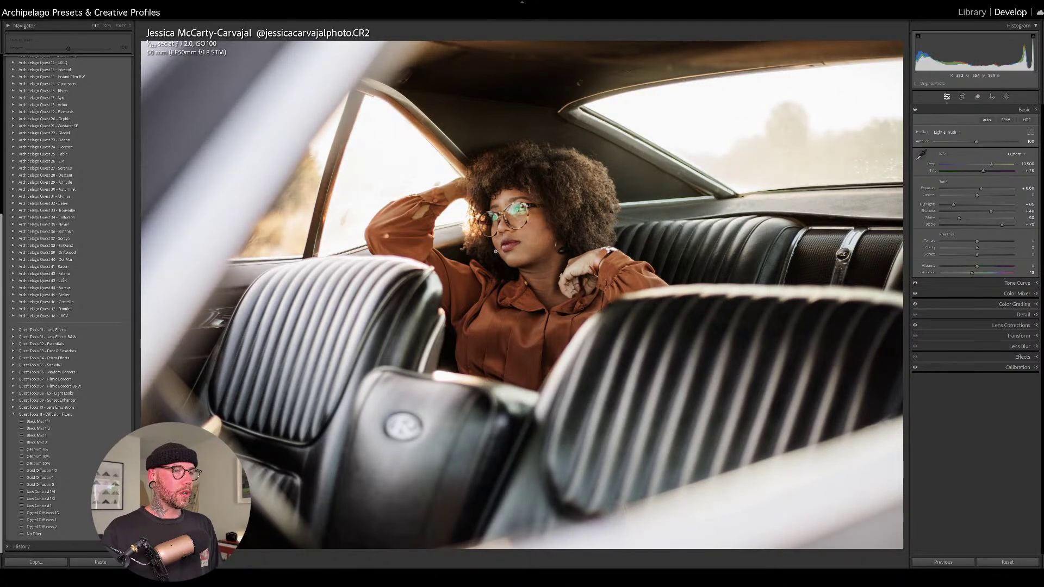
pyautogui.click(523, 225)
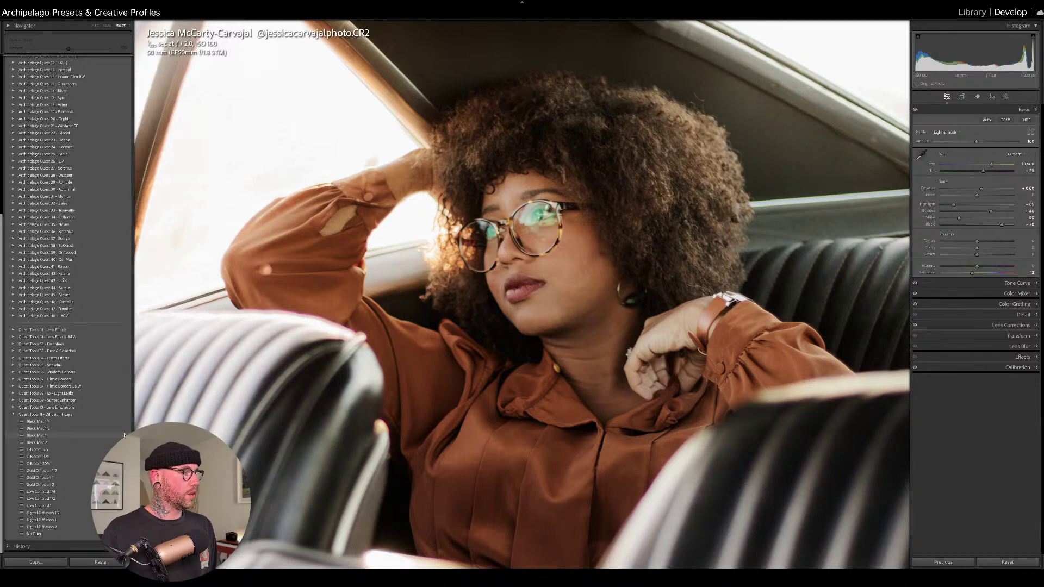
pyautogui.click(243, 412)
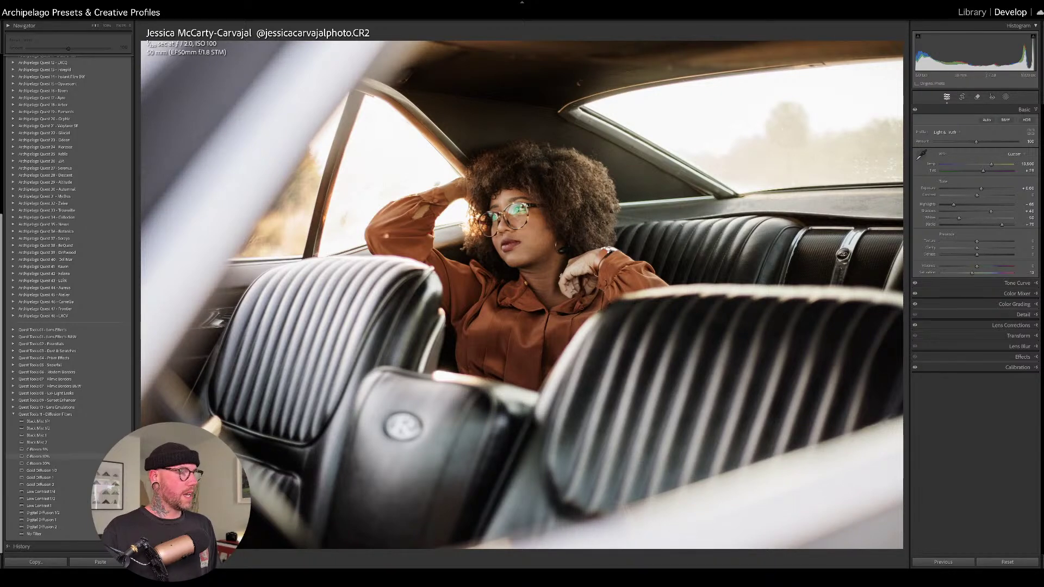
pyautogui.click(38, 457)
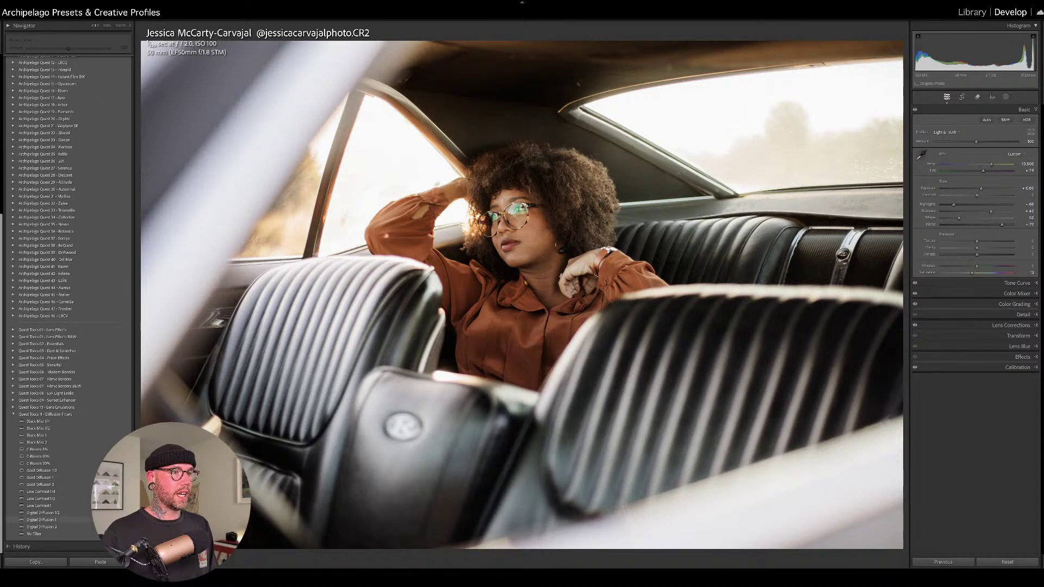
pyautogui.click(521, 298)
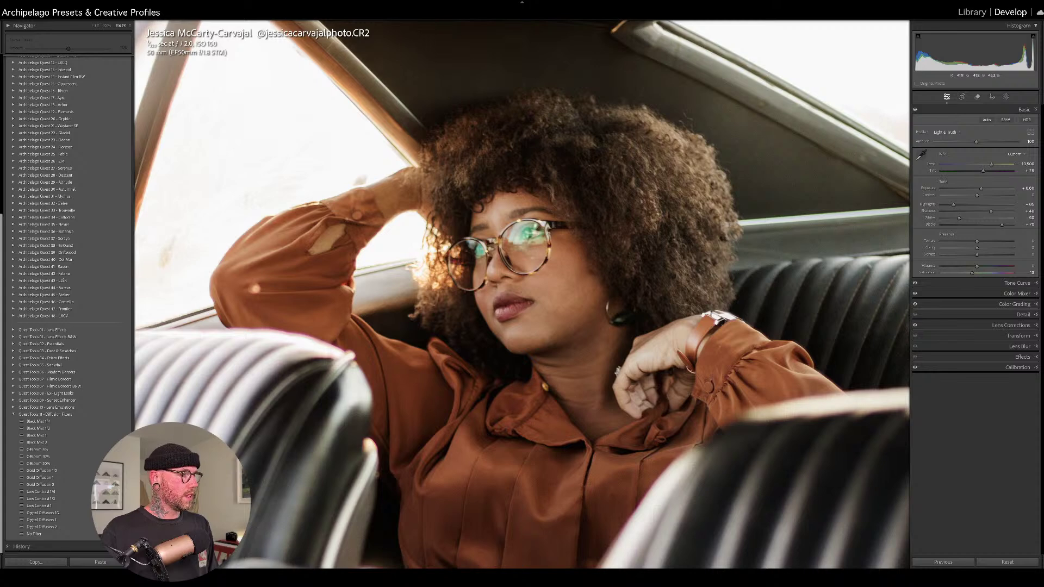
# Apply the Black Mist 1 diffusion preset to the car portrait and check the full photo against its unedited version.
pyautogui.press('z')
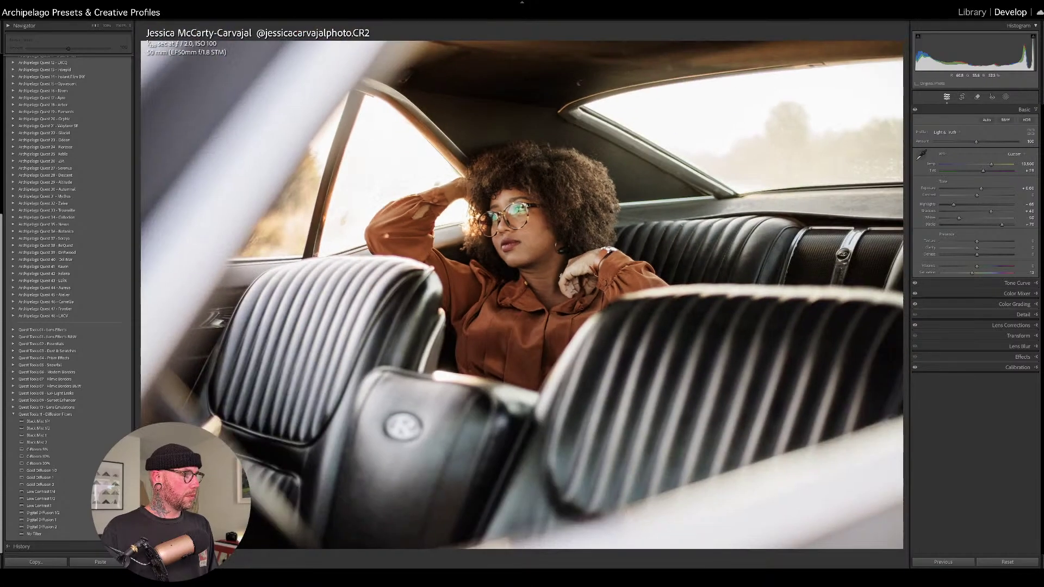
pyautogui.click(117, 434)
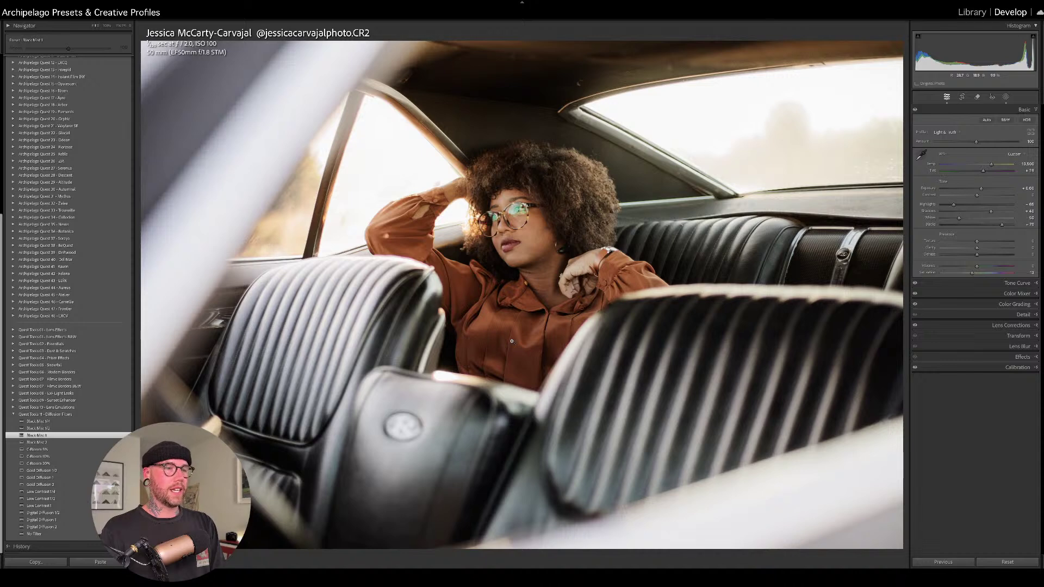
pyautogui.press('\\')
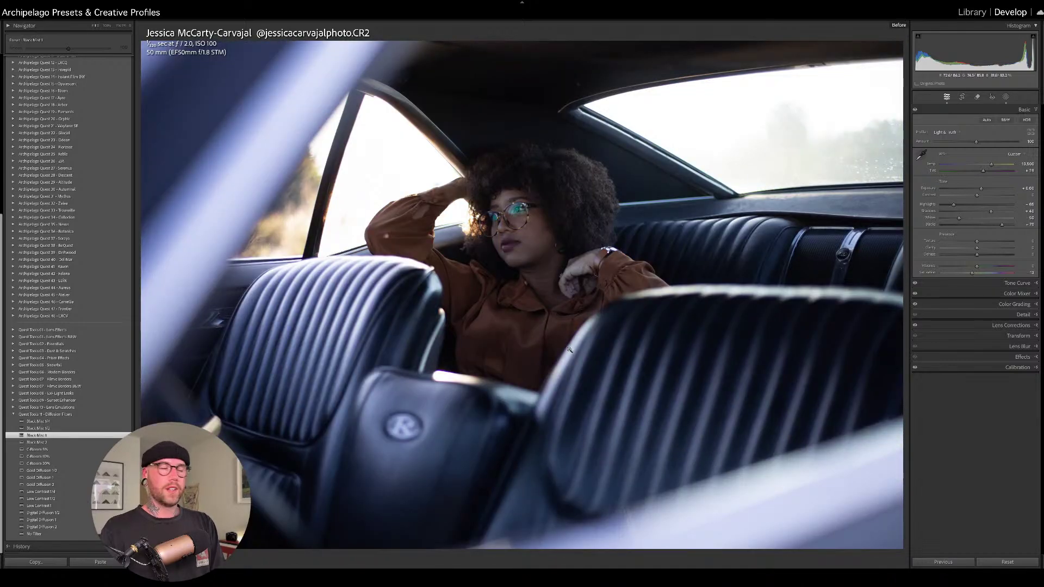
pyautogui.press('\\')
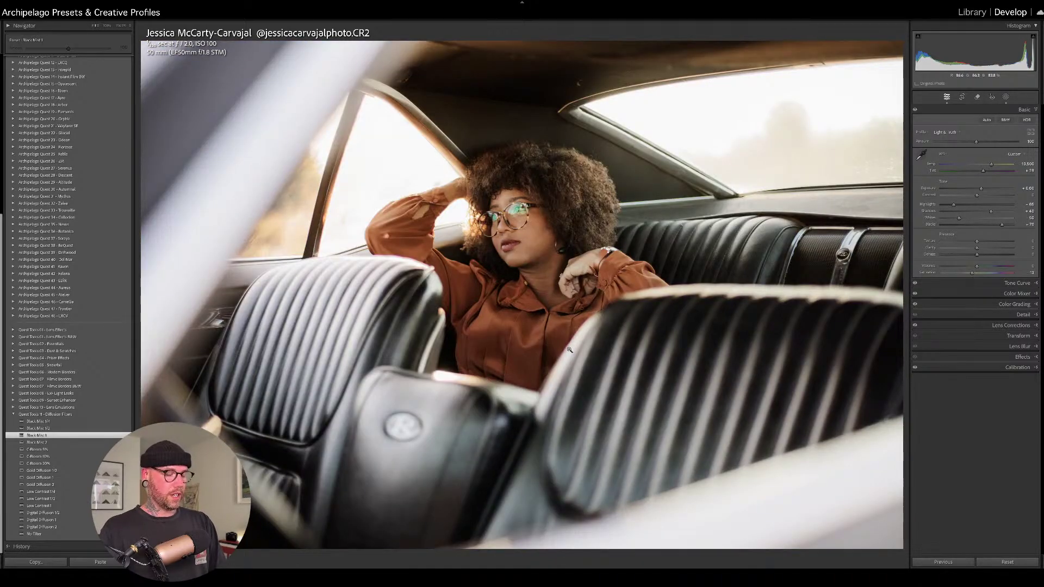
# Compare the car portrait before and after side by side, examining the woman's face and hair up close and the whole frame.
pyautogui.press('y')
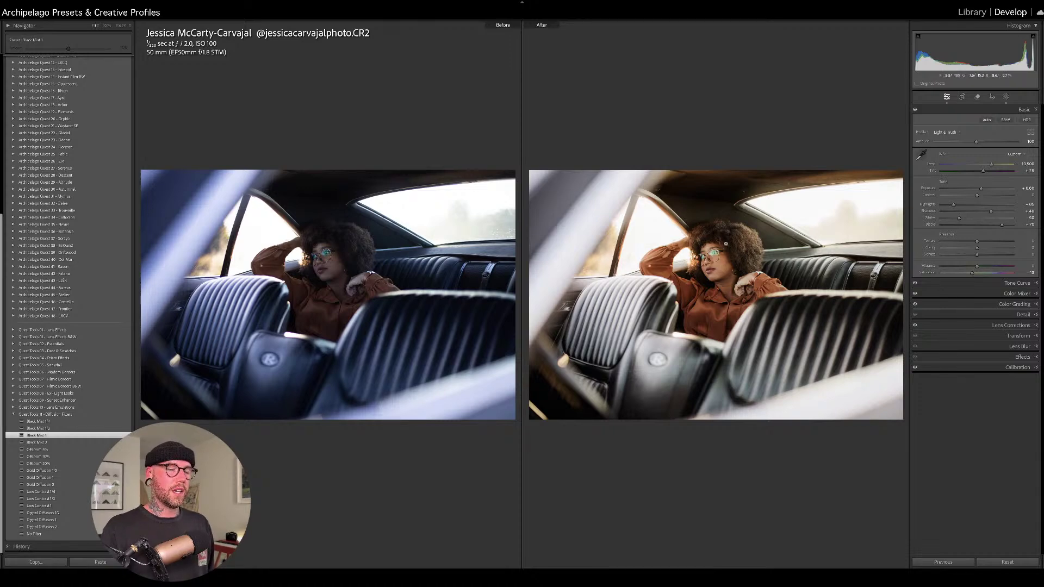
pyautogui.click(705, 269)
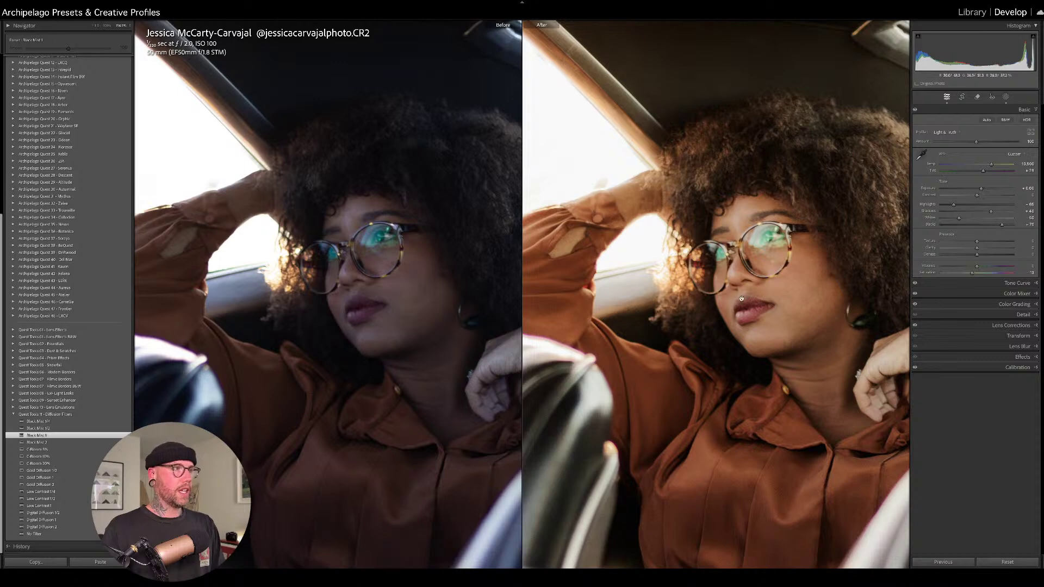
pyautogui.click(713, 331)
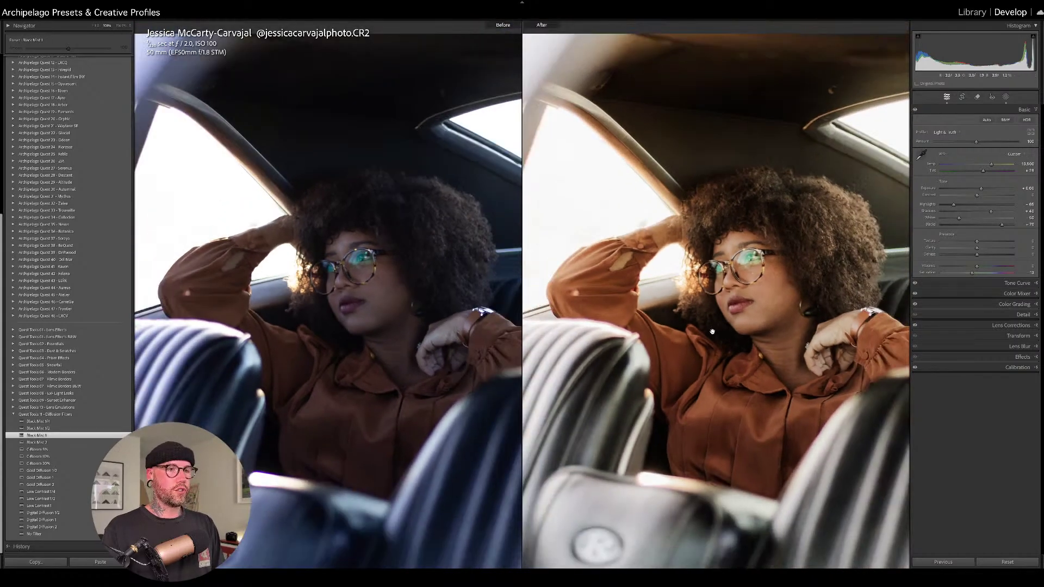
pyautogui.click(712, 332)
pyautogui.click(687, 309)
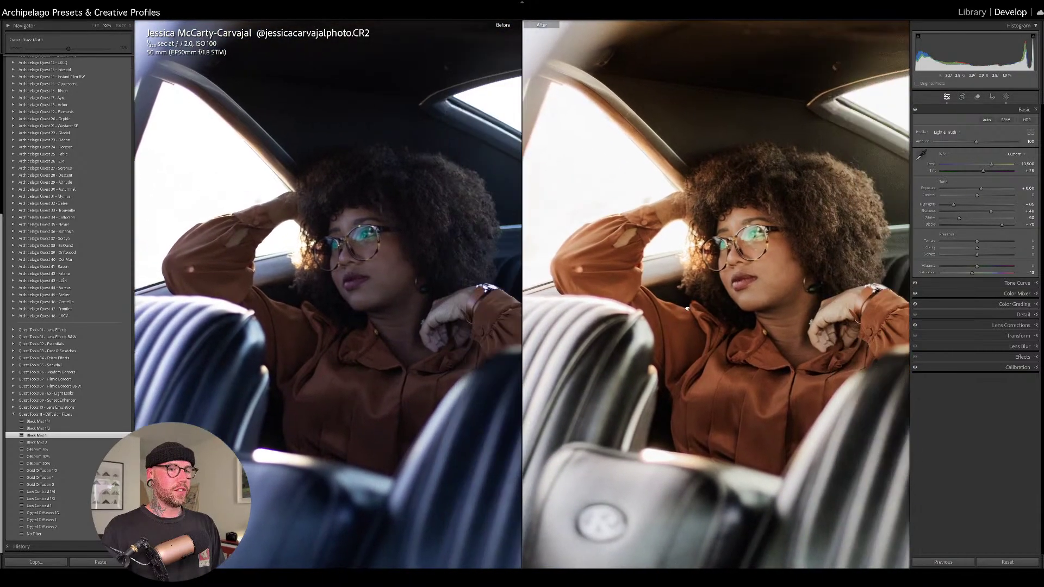
pyautogui.moveTo(687, 309); pyautogui.dragTo(830, 261)
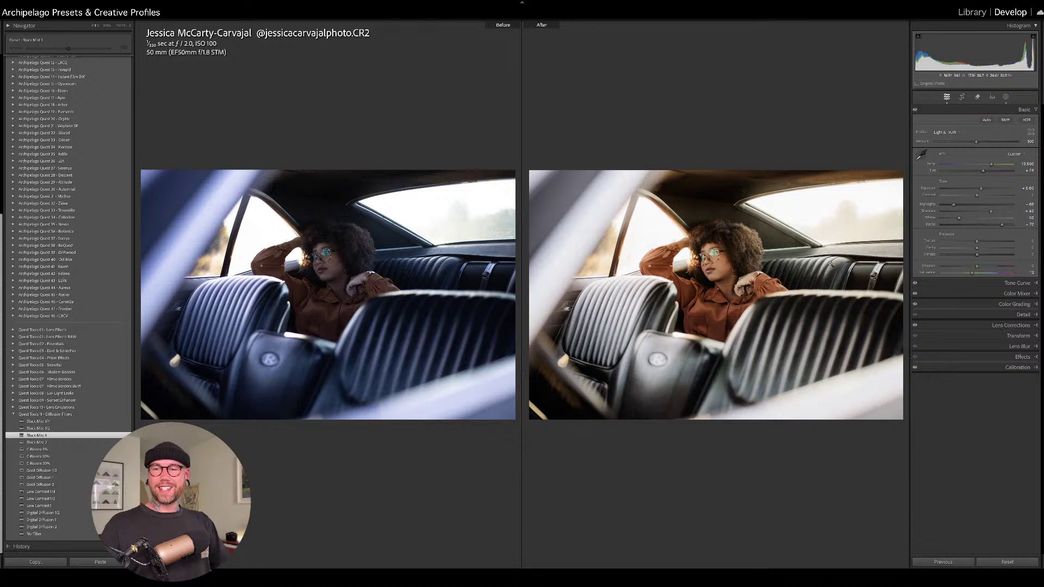
# Compare the waterfall portrait and the car portrait side by side in the Library's Survey view.
pyautogui.press('g')
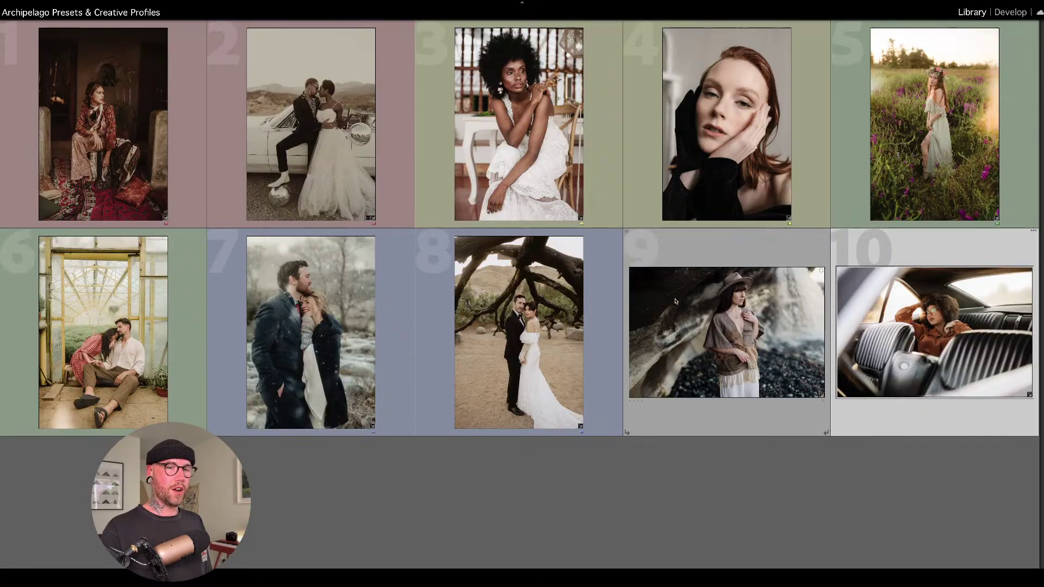
pyautogui.keyDown('ctrl'); pyautogui.click(894, 322); pyautogui.keyUp('ctrl')
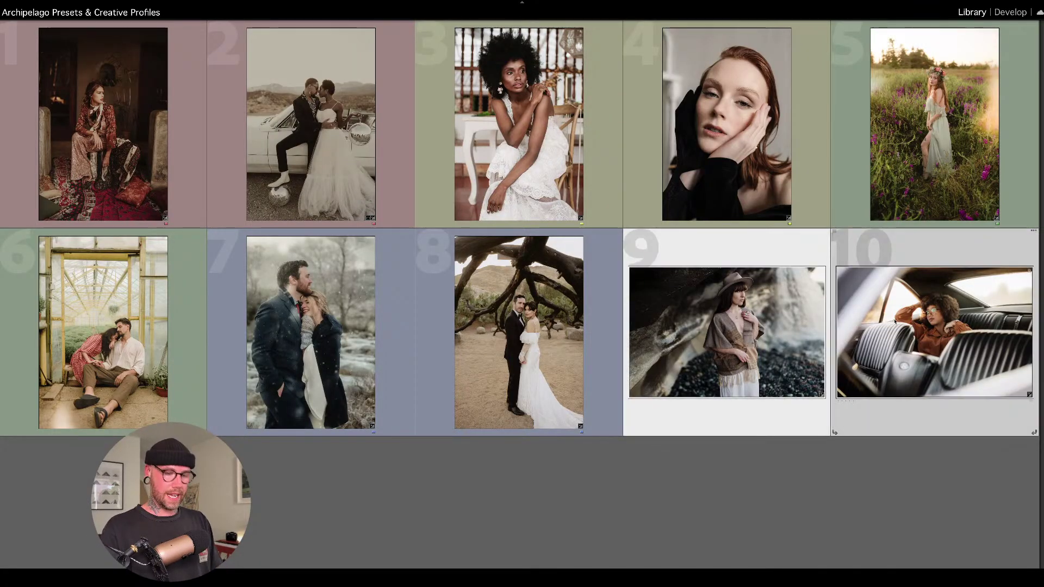
pyautogui.press('n')
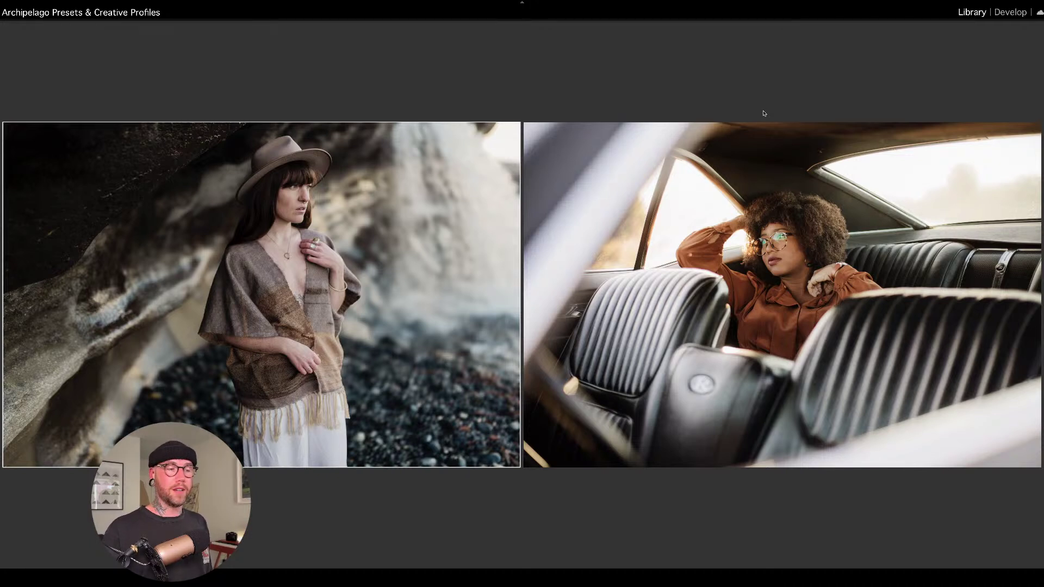
# Select all ten sample photos in the Library and display them together in Survey view with the surrounding interface hidden.
pyautogui.press('g')
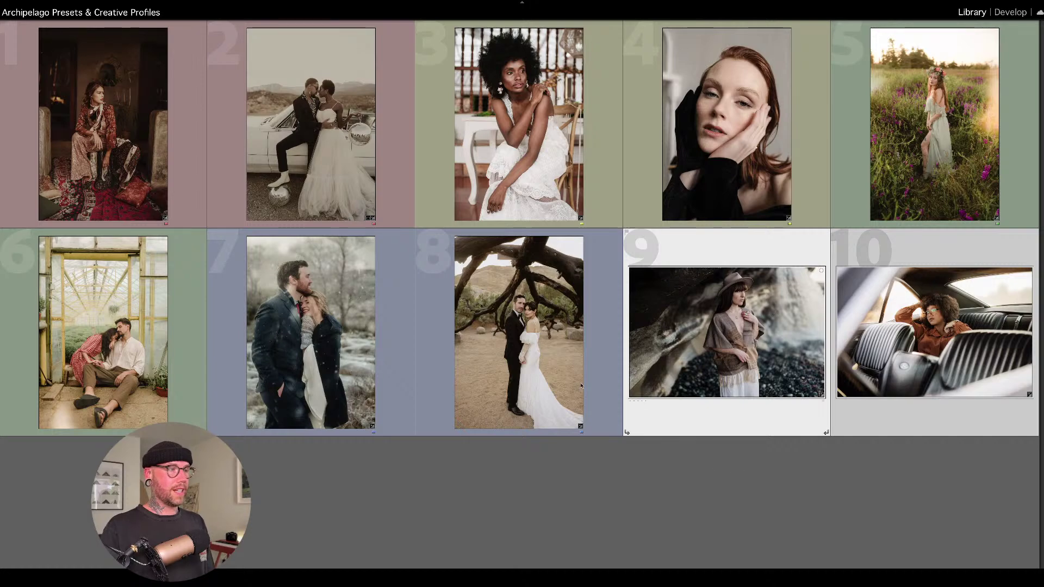
pyautogui.click(167, 107)
pyautogui.keyDown('shift'); pyautogui.click(891, 343); pyautogui.keyUp('shift')
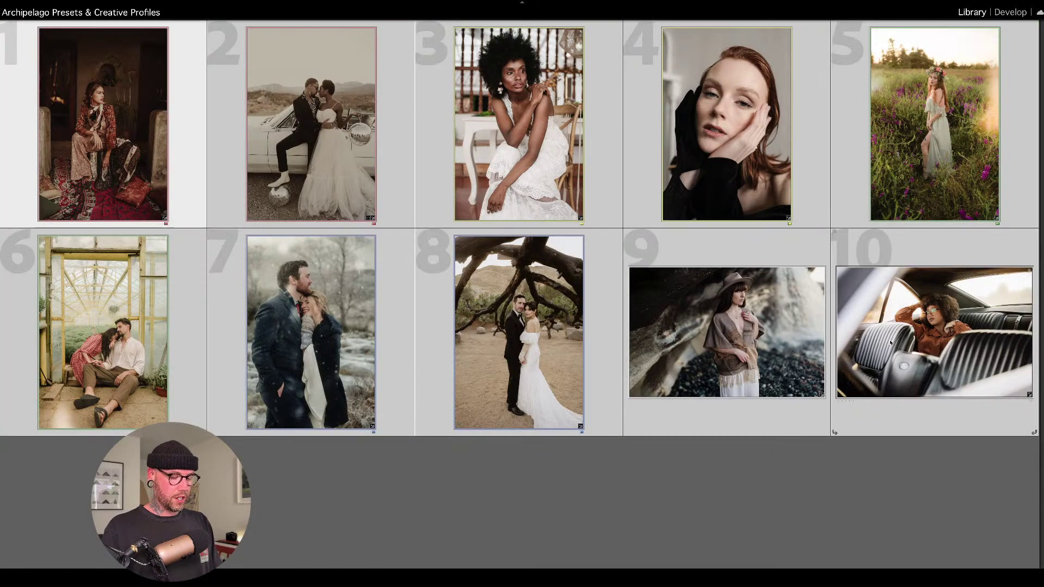
pyautogui.press('n')
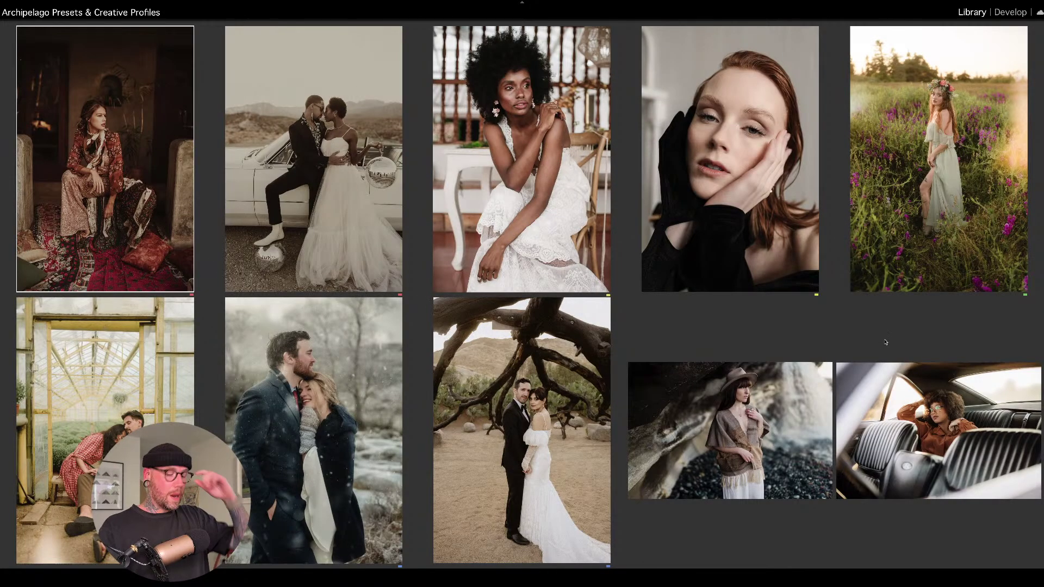
pyautogui.press('l')
pyautogui.press('l')
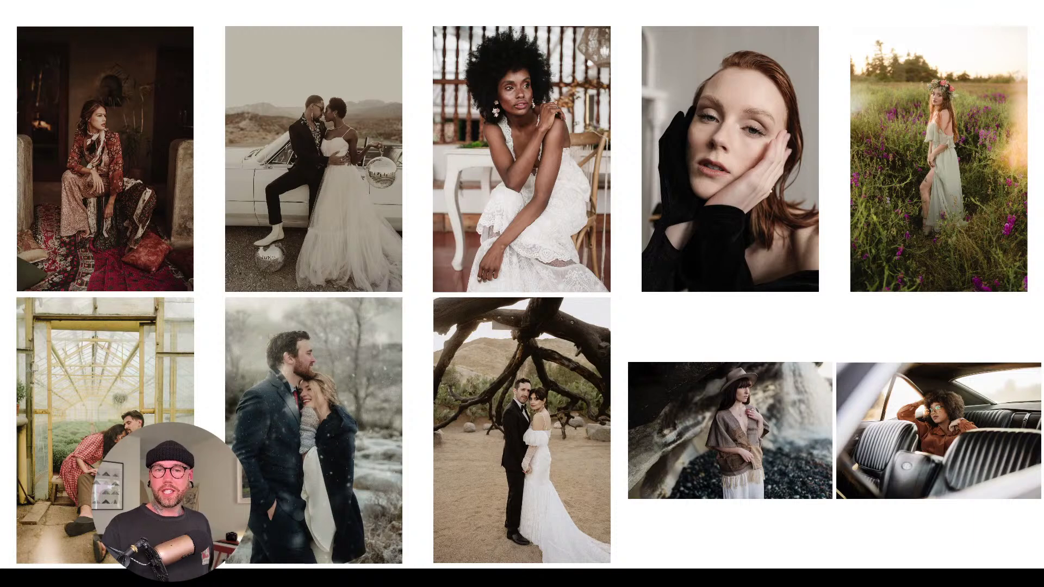